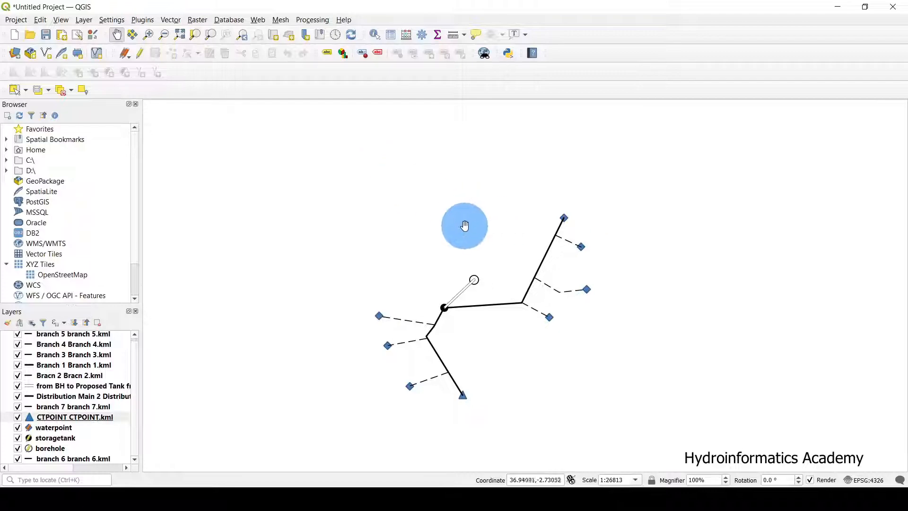
Step: Create a new print layout titled "waterproject"
{"action": "left_click", "coordinate": [18, 21]}
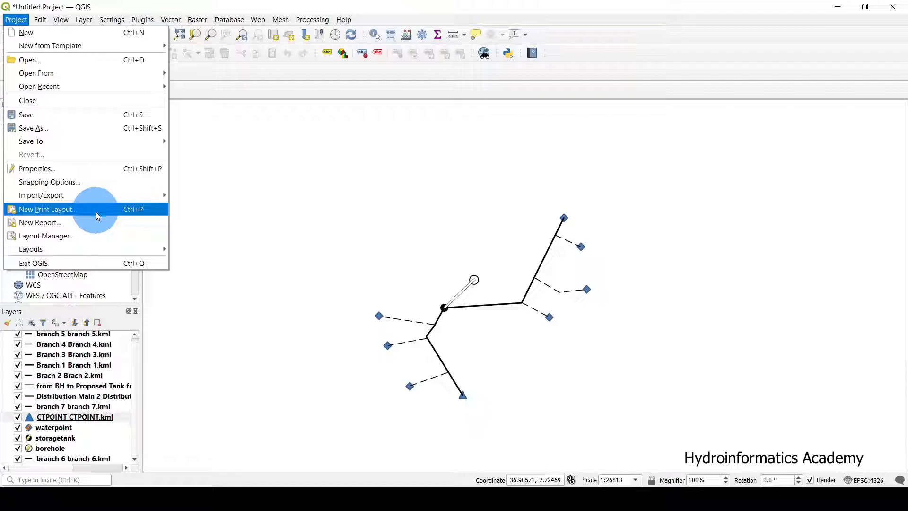
{"action": "left_click", "coordinate": [325, 190]}
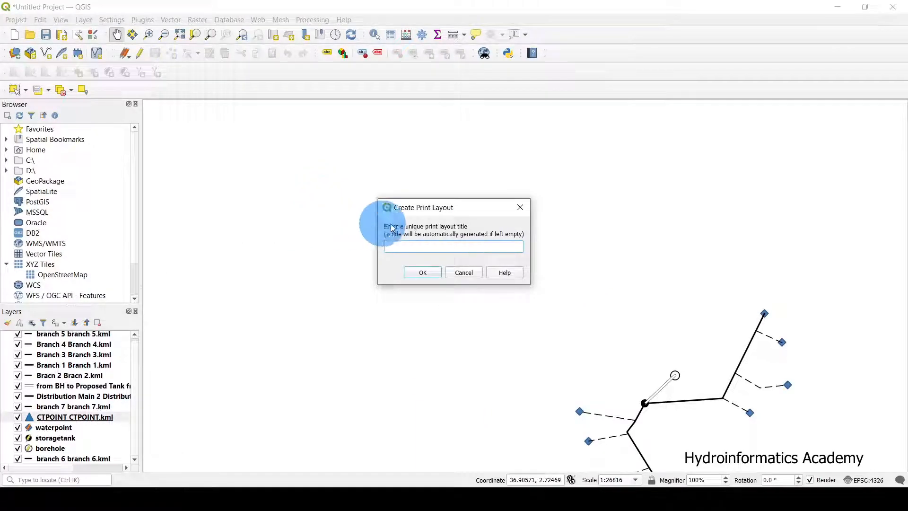
{"action": "left_click_drag", "start_coordinate": [448, 209], "coordinate": [399, 173]}
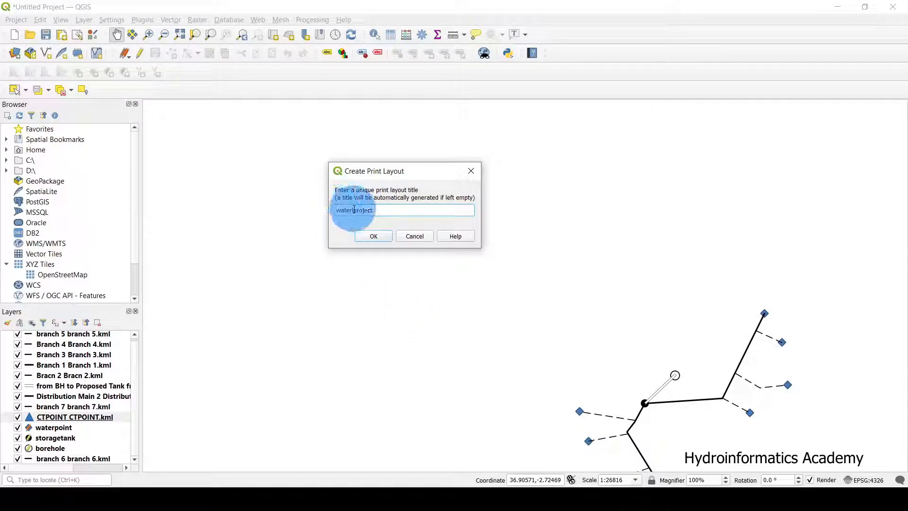
{"action": "left_click", "coordinate": [377, 238]}
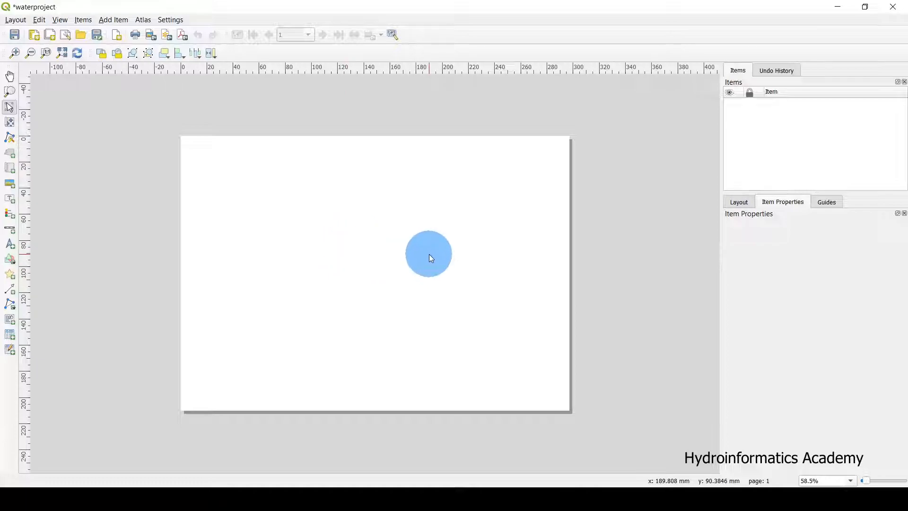
Step: Switch to the main project window and centre the pipe network in the map canvas
{"action": "mouse_move", "coordinate": [516, 484]}
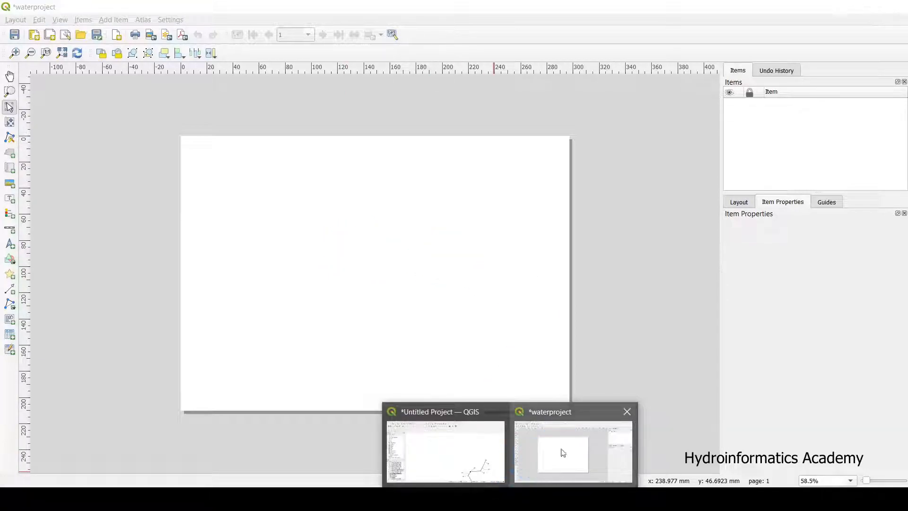
{"action": "left_click", "coordinate": [475, 444]}
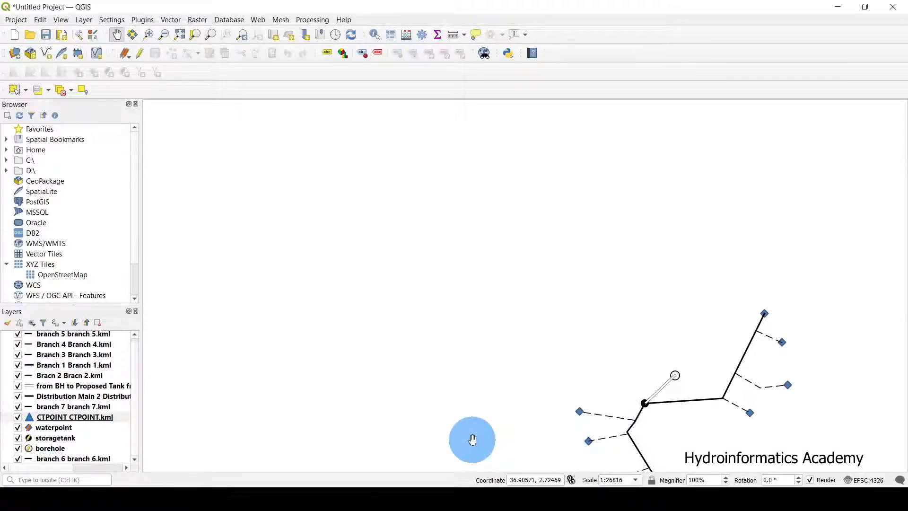
{"action": "left_click_drag", "start_coordinate": [552, 341], "coordinate": [419, 247]}
{"action": "scroll", "coordinate": [501, 321], "scroll_direction": "up", "scroll_amount": 1}
{"action": "left_click_drag", "start_coordinate": [617, 345], "coordinate": [491, 324]}
{"action": "scroll", "coordinate": [490, 325], "scroll_direction": "down", "scroll_amount": 1}
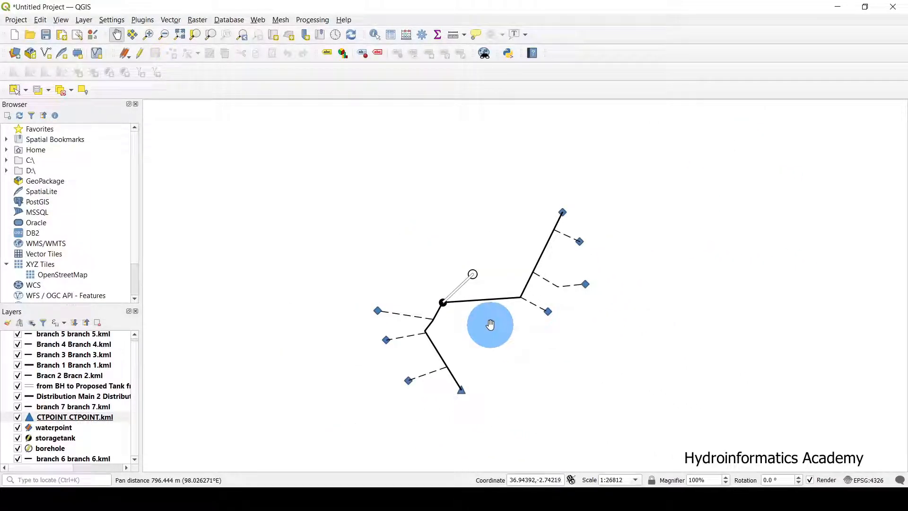
Step: Return to the waterproject layout and set its page size to A3
{"action": "left_click", "coordinate": [511, 497]}
{"action": "left_click", "coordinate": [576, 463]}
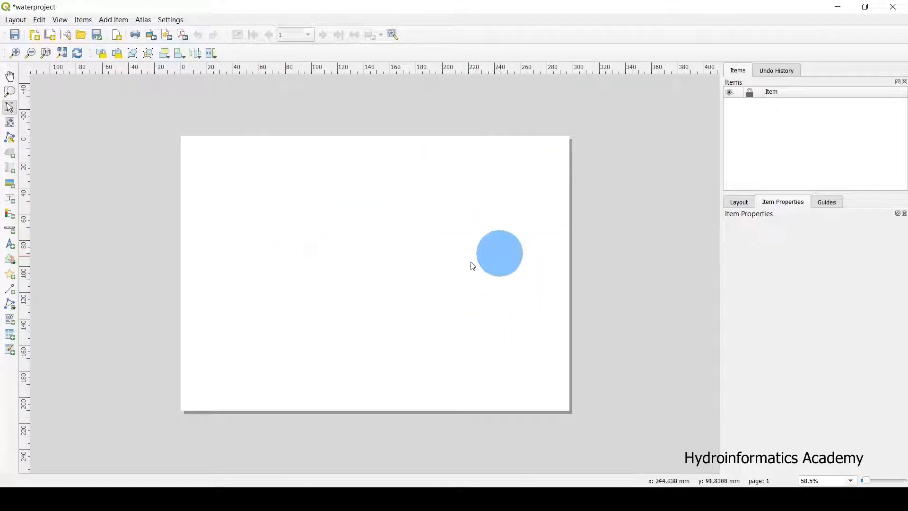
{"action": "right_click", "coordinate": [315, 210]}
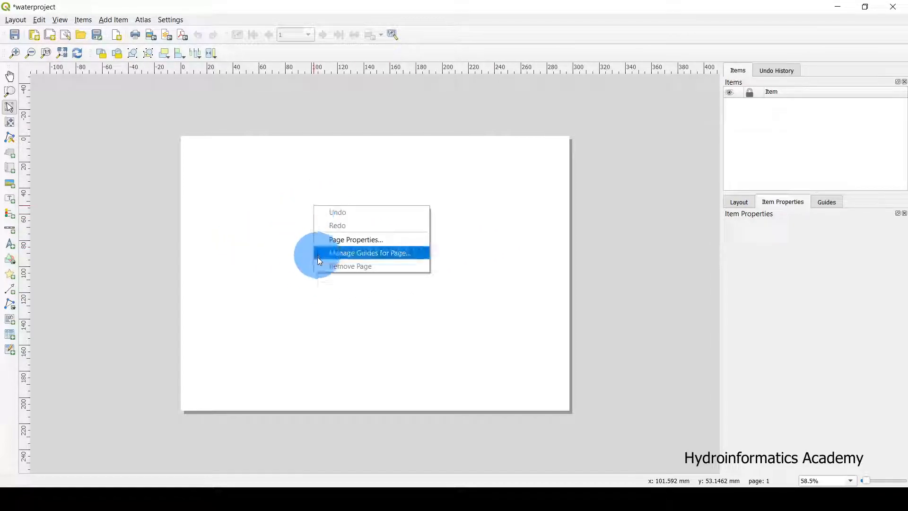
{"action": "left_click", "coordinate": [362, 246]}
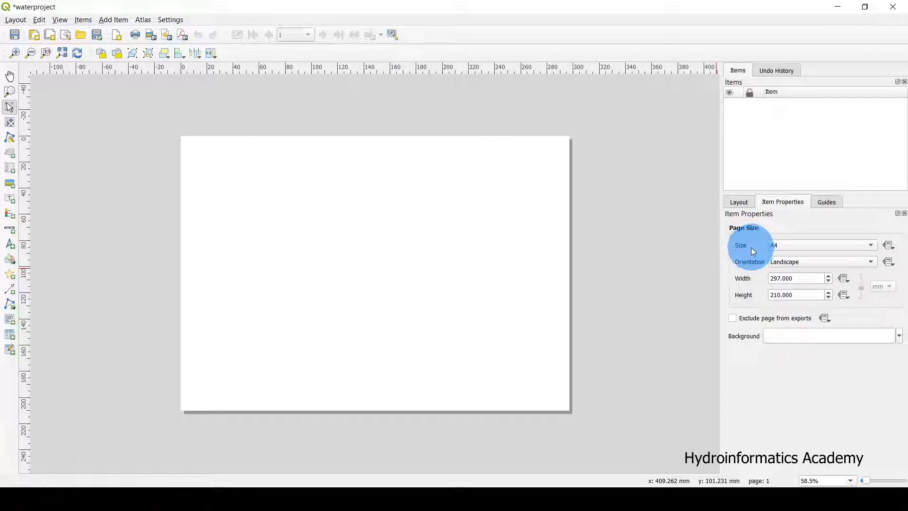
{"action": "left_click", "coordinate": [789, 246]}
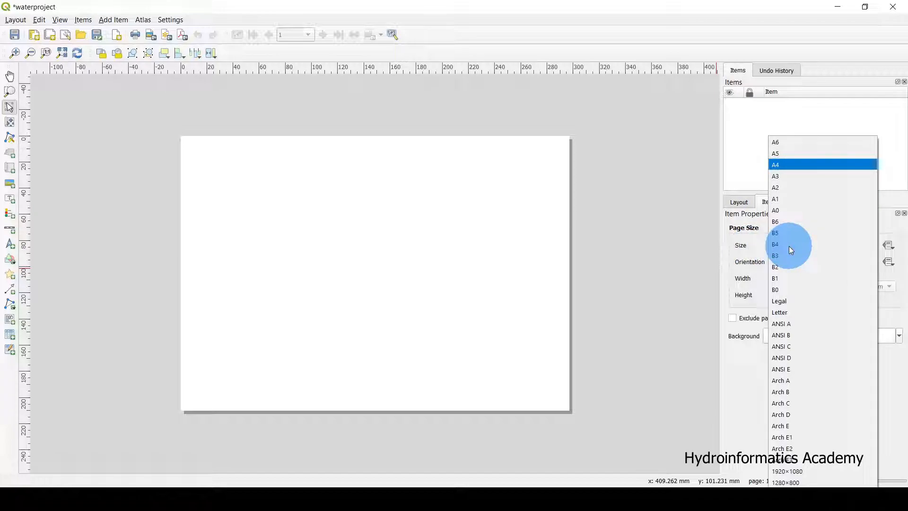
{"action": "left_click", "coordinate": [794, 176]}
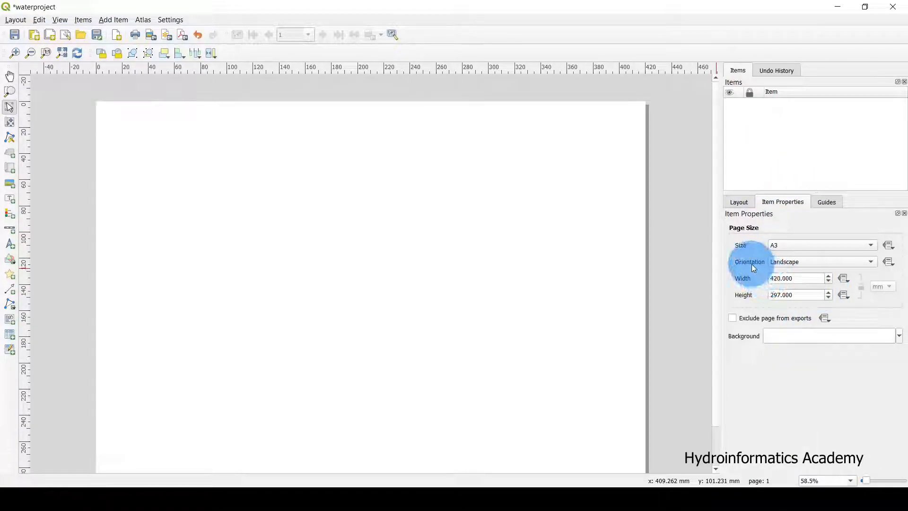
Step: Compare the pipe network's shape in the main project window with the blank page of the waterproject layout
{"action": "left_click", "coordinate": [456, 432]}
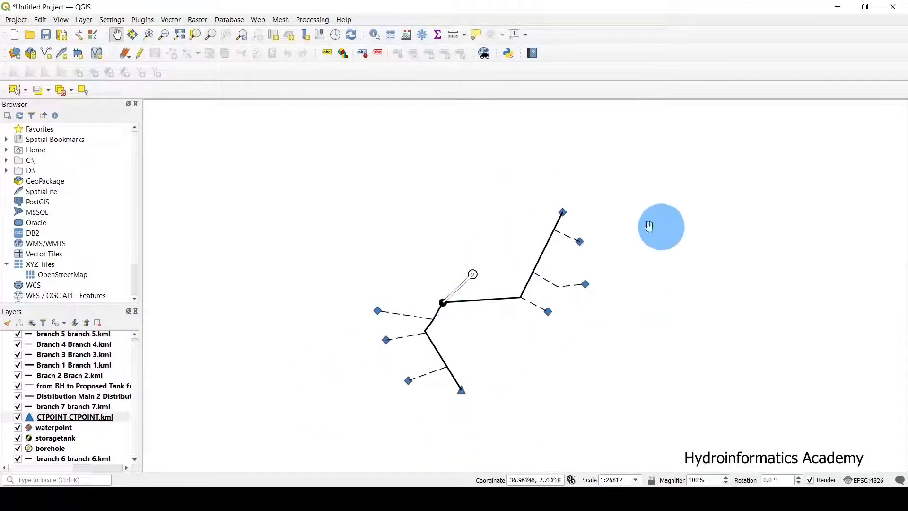
{"action": "left_click", "coordinate": [629, 429]}
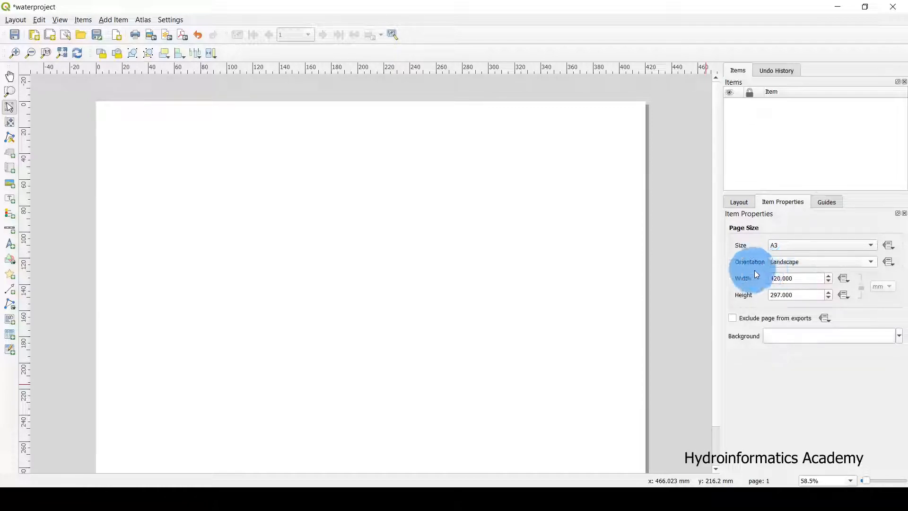
{"action": "scroll", "coordinate": [501, 218], "scroll_direction": "down", "scroll_amount": 1}
{"action": "left_click", "coordinate": [398, 244]}
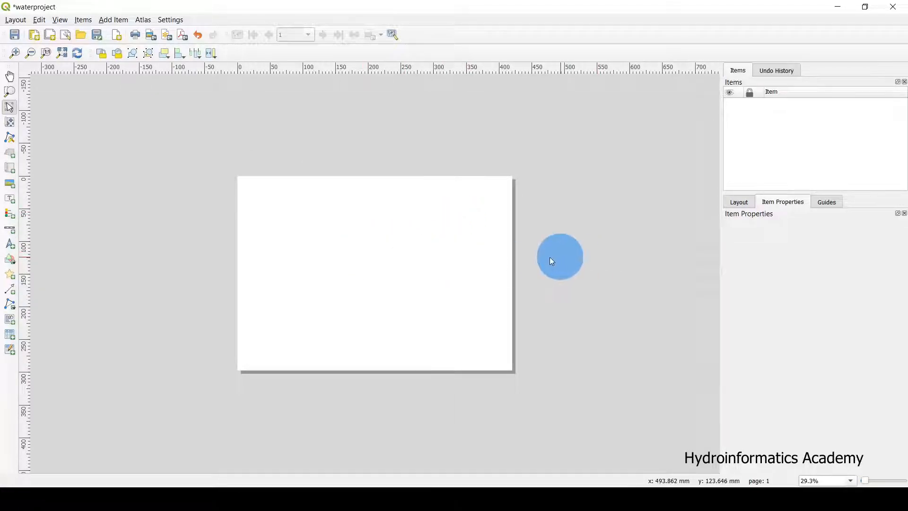
{"action": "scroll", "coordinate": [417, 252], "scroll_direction": "up", "scroll_amount": 1}
{"action": "scroll", "coordinate": [411, 254], "scroll_direction": "down", "scroll_amount": 1}
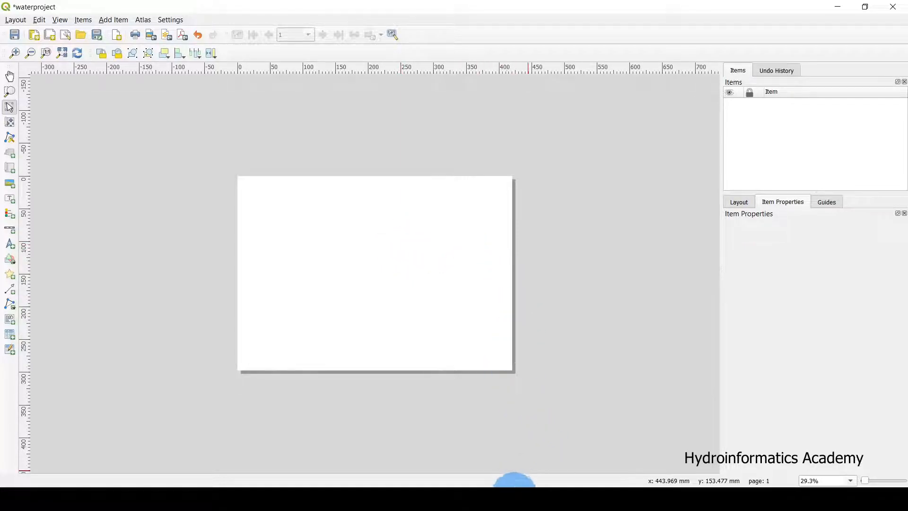
{"action": "mouse_move", "coordinate": [513, 494]}
{"action": "left_click", "coordinate": [458, 443]}
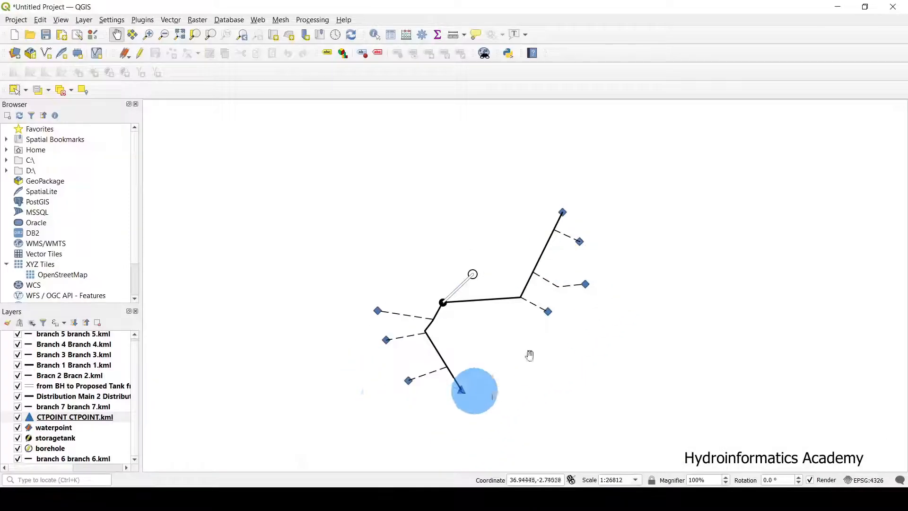
{"action": "mouse_move", "coordinate": [514, 494]}
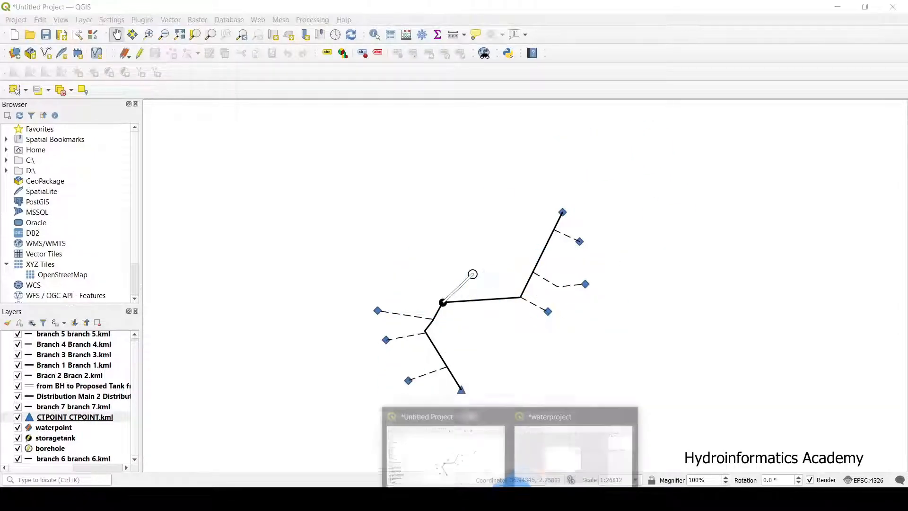
{"action": "left_click", "coordinate": [584, 450]}
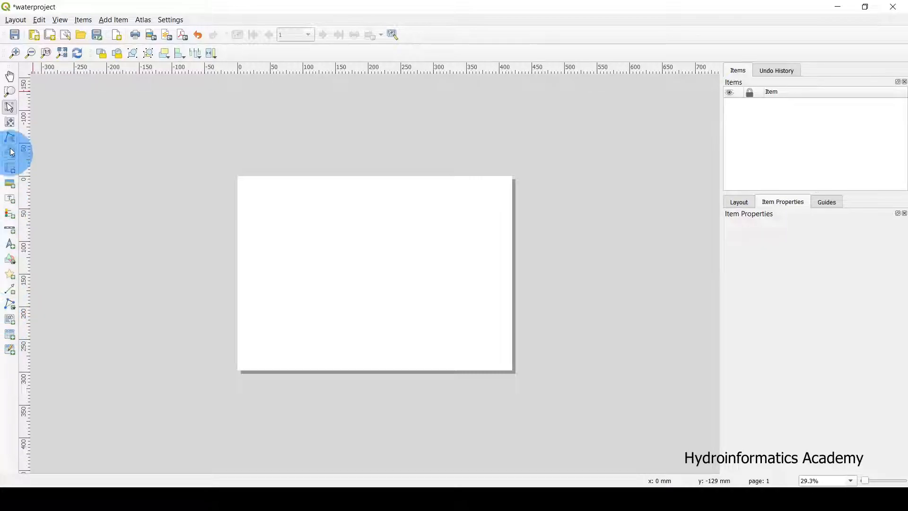
Step: Add a map about 320 mm wide and 265 mm high, starting near the page's upper-left corner
{"action": "left_click", "coordinate": [13, 173]}
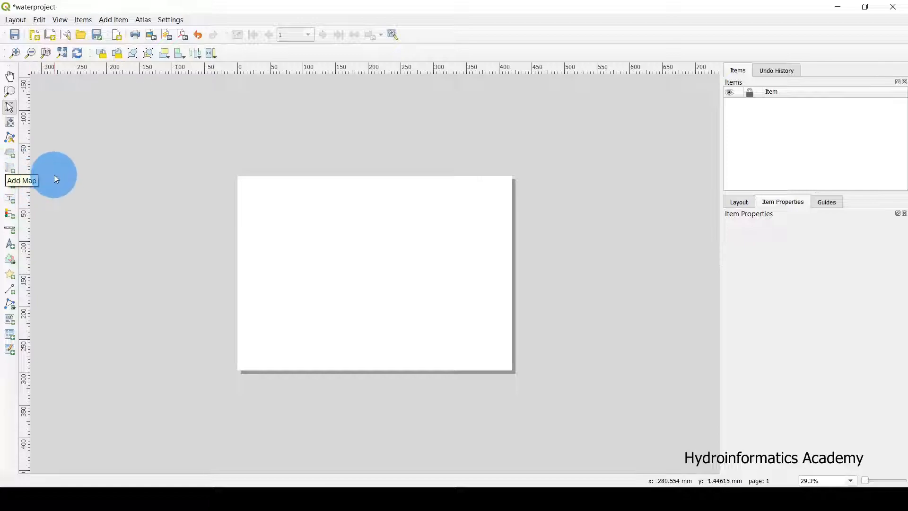
{"action": "left_click", "coordinate": [10, 173]}
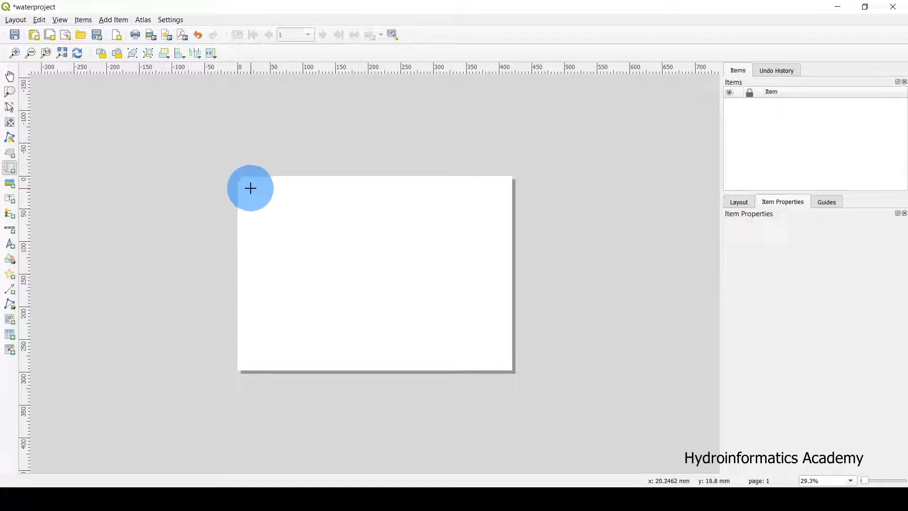
{"action": "left_click_drag", "start_coordinate": [248, 186], "coordinate": [458, 361]}
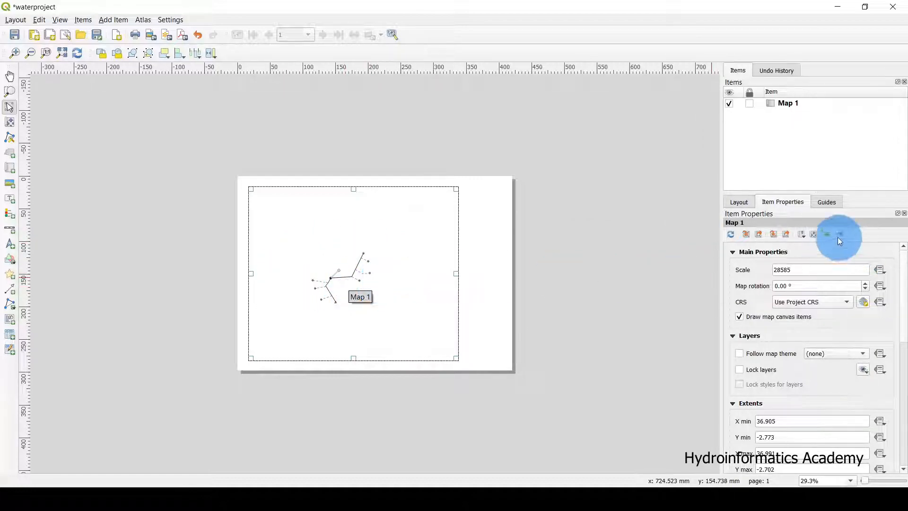
Step: Set the scale of Map 1 to 8585
{"action": "left_click", "coordinate": [744, 202]}
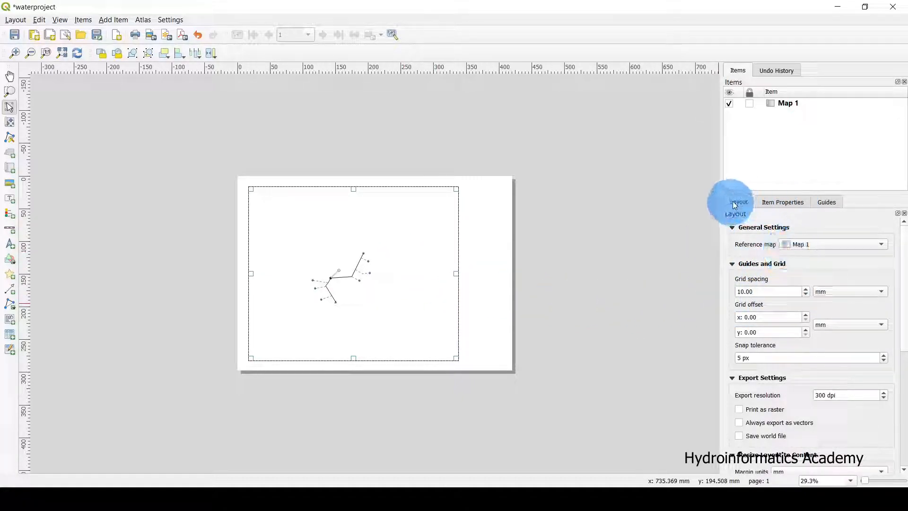
{"action": "left_click", "coordinate": [780, 201]}
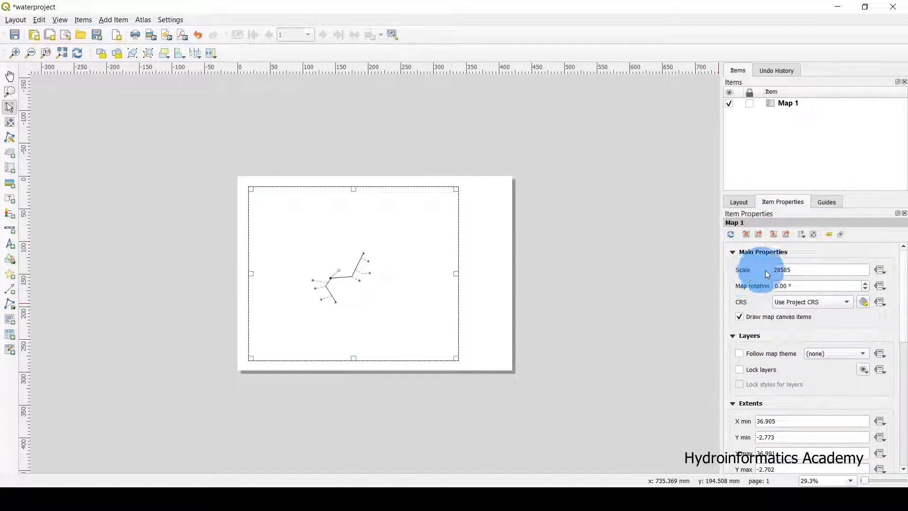
{"action": "left_click_drag", "start_coordinate": [778, 270], "coordinate": [759, 269]}
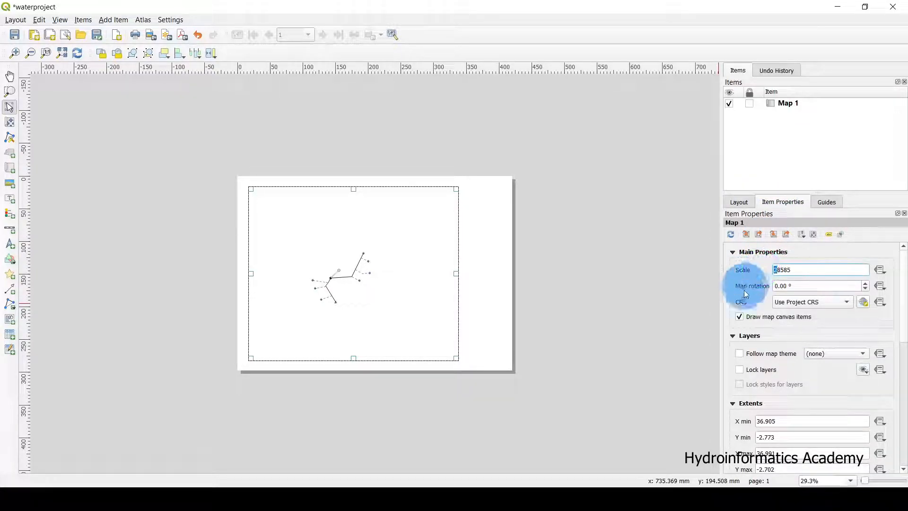
{"action": "key", "text": "End"}
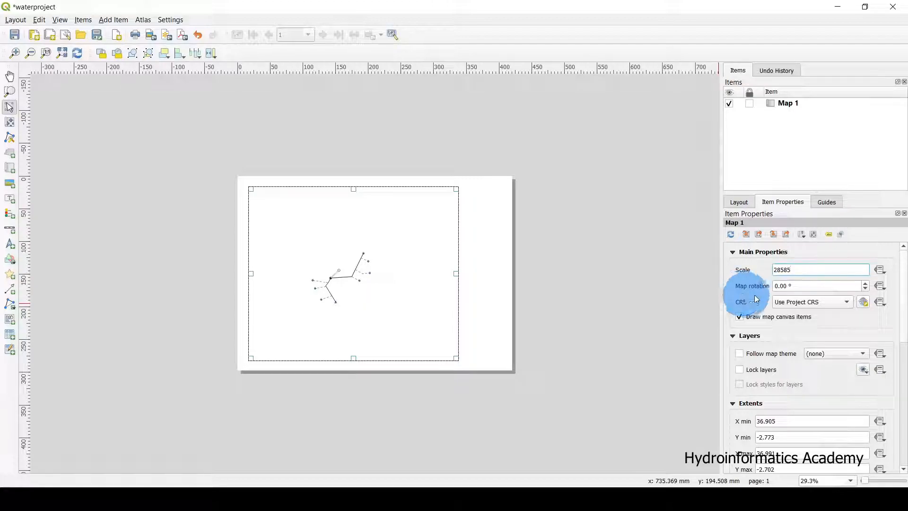
{"action": "left_click_drag", "start_coordinate": [804, 268], "coordinate": [708, 268]}
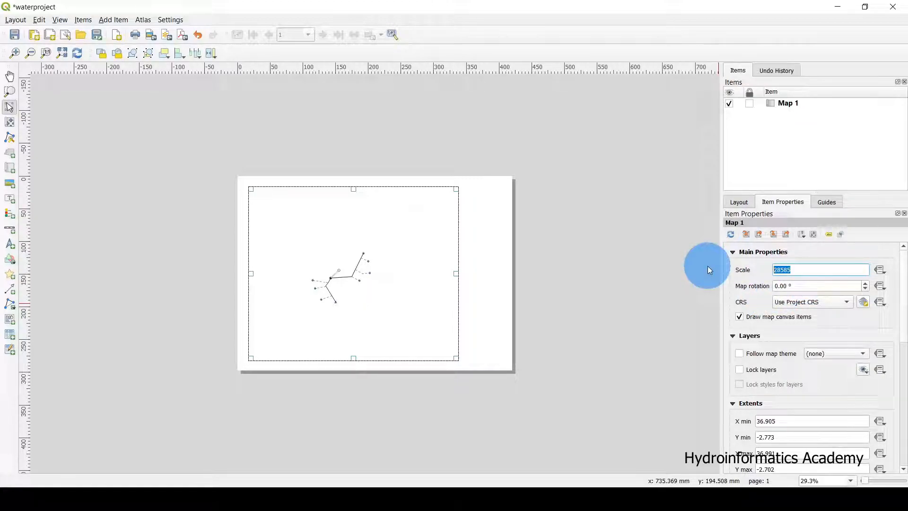
{"action": "left_click", "coordinate": [774, 270]}
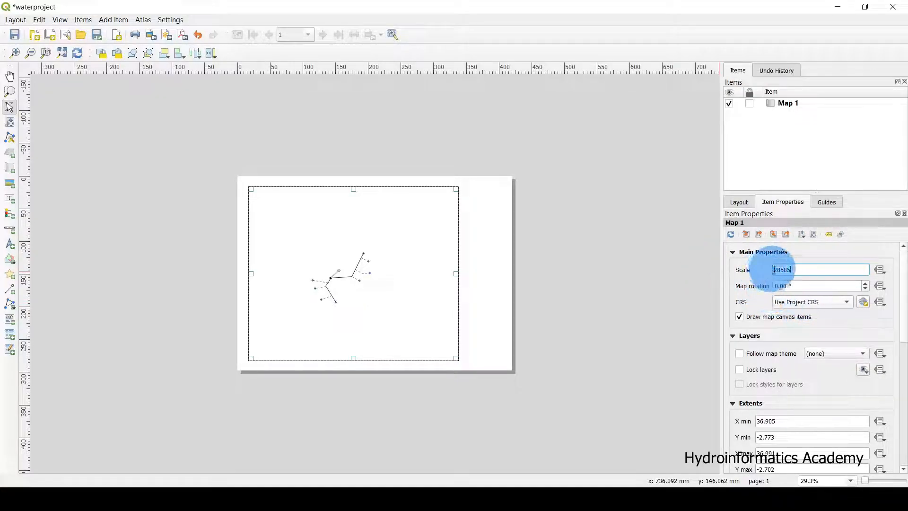
{"action": "key", "text": "BackSpace"}
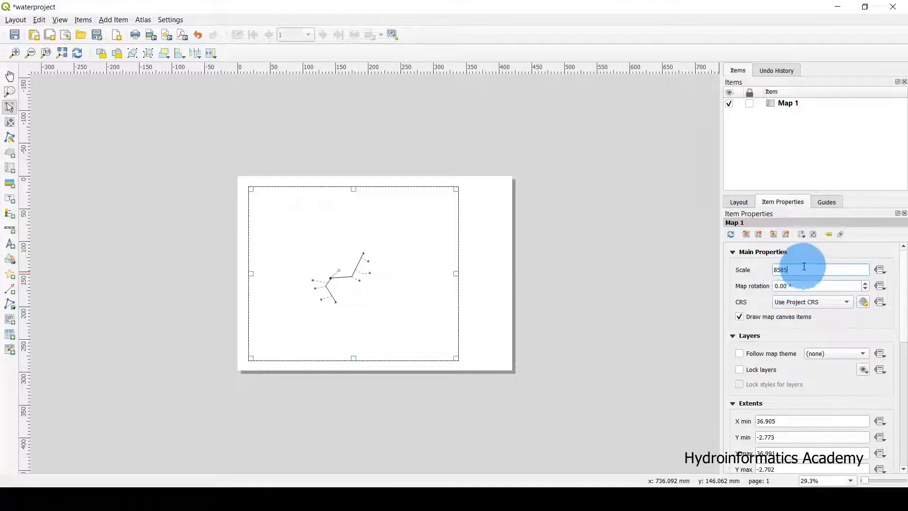
{"action": "left_click_drag", "start_coordinate": [803, 268], "coordinate": [751, 270]}
{"action": "left_click", "coordinate": [795, 287]}
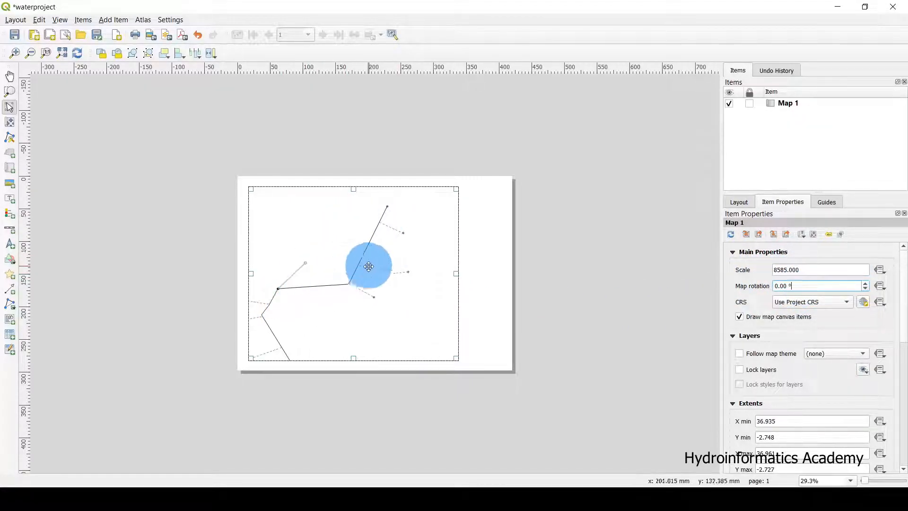
Step: Set the scale of Map 1 to 9585
{"action": "left_click_drag", "start_coordinate": [778, 270], "coordinate": [767, 270]}
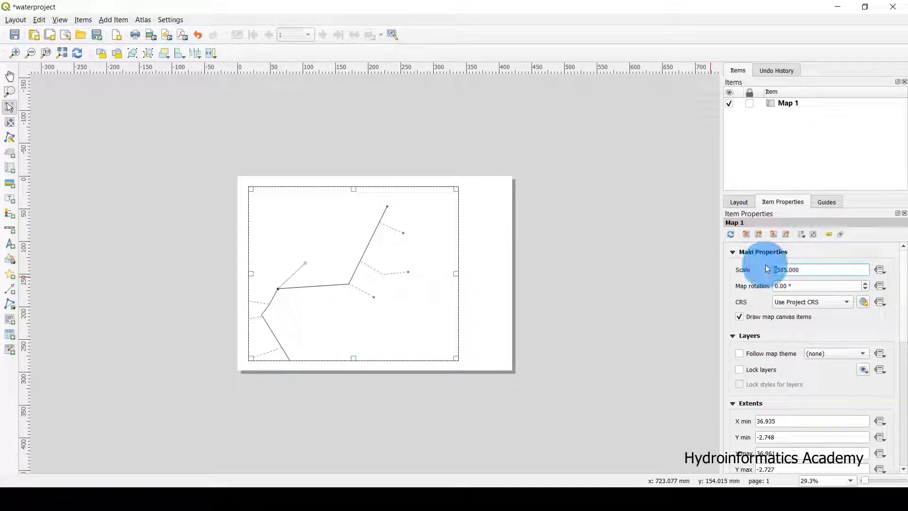
{"action": "type", "text": "9"}
{"action": "left_click", "coordinate": [809, 282]}
Step: Nudge the Map 1 frame towards the page's upper-left corner and move its content so the whole pipe network fits inside
{"action": "left_click", "coordinate": [370, 292]}
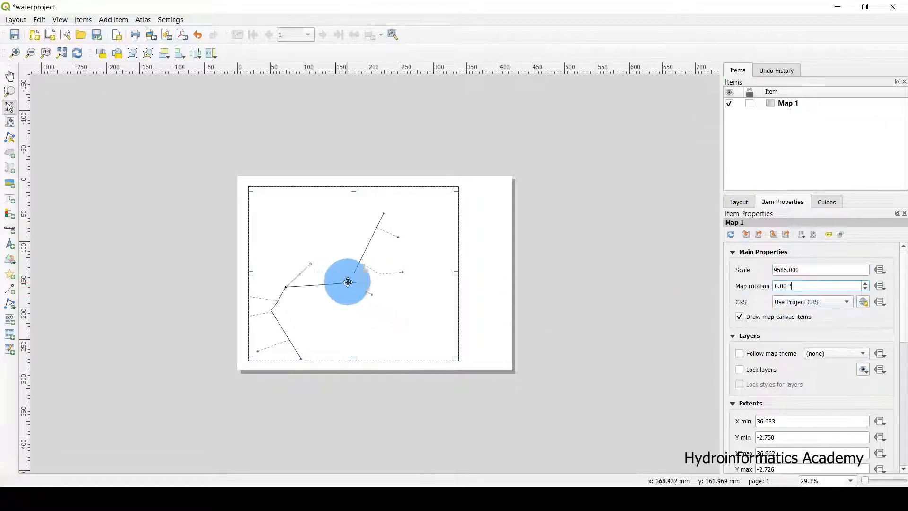
{"action": "mouse_move", "coordinate": [347, 282]}
{"action": "left_mouse_down"}
{"action": "mouse_move", "coordinate": [358, 259]}
{"action": "mouse_move", "coordinate": [391, 253]}
{"action": "mouse_move", "coordinate": [385, 284]}
{"action": "mouse_move", "coordinate": [379, 264]}
{"action": "mouse_move", "coordinate": [284, 315]}
{"action": "mouse_move", "coordinate": [341, 302]}
{"action": "mouse_move", "coordinate": [375, 283]}
{"action": "mouse_move", "coordinate": [371, 273]}
{"action": "mouse_move", "coordinate": [392, 260]}
{"action": "mouse_move", "coordinate": [357, 267]}
{"action": "left_mouse_up"}
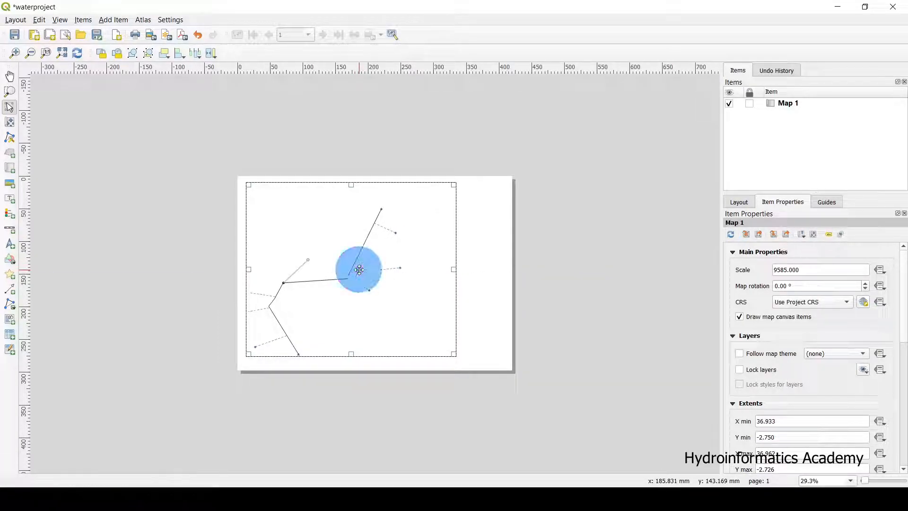
{"action": "left_click", "coordinate": [10, 124]}
{"action": "left_click", "coordinate": [360, 274]}
{"action": "left_click_drag", "start_coordinate": [358, 269], "coordinate": [376, 249]}
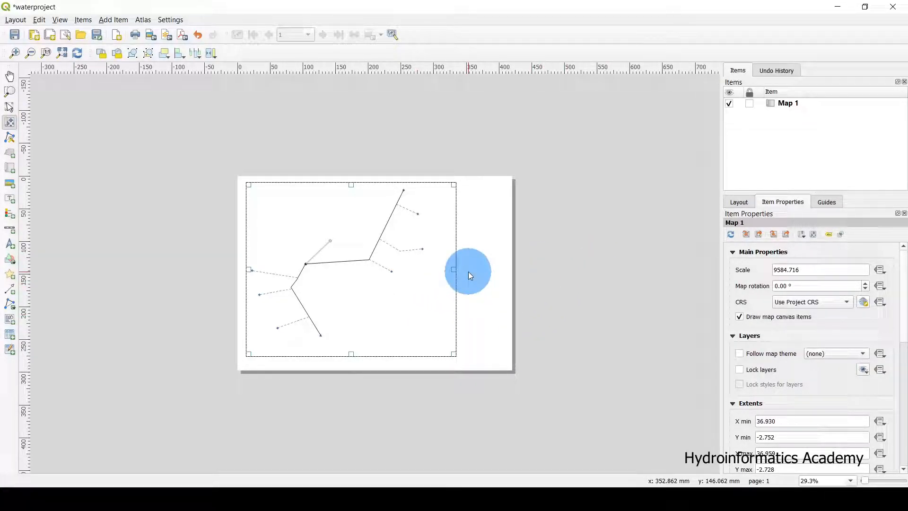
{"action": "left_click_drag", "start_coordinate": [385, 263], "coordinate": [391, 260]}
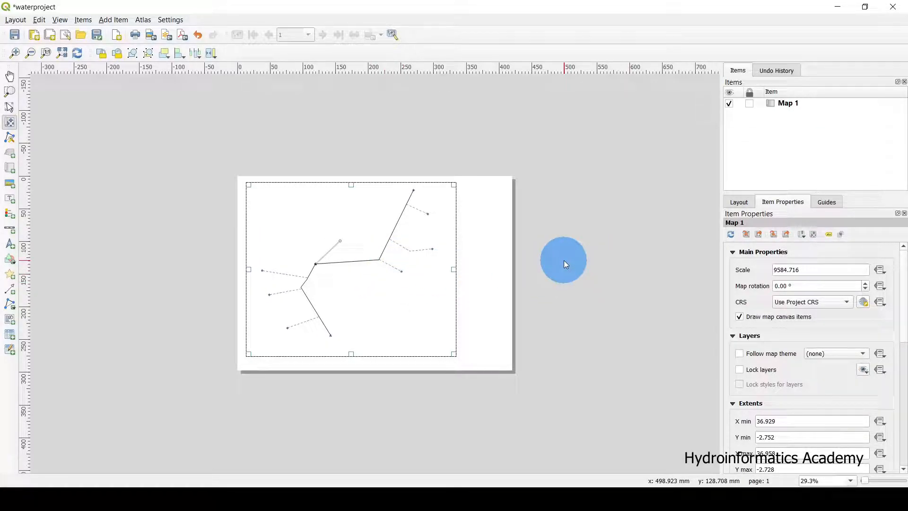
Step: Shift the pipe network slightly down and to the right within Map 1, and extend the frame's lower edge closer to the page bottom
{"action": "left_click_drag", "start_coordinate": [804, 269], "coordinate": [753, 271]}
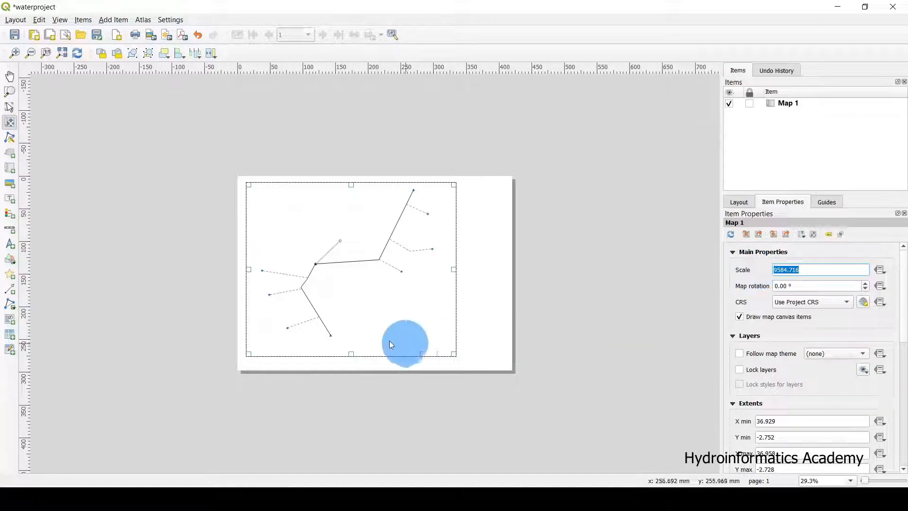
{"action": "left_click_drag", "start_coordinate": [379, 258], "coordinate": [384, 258]}
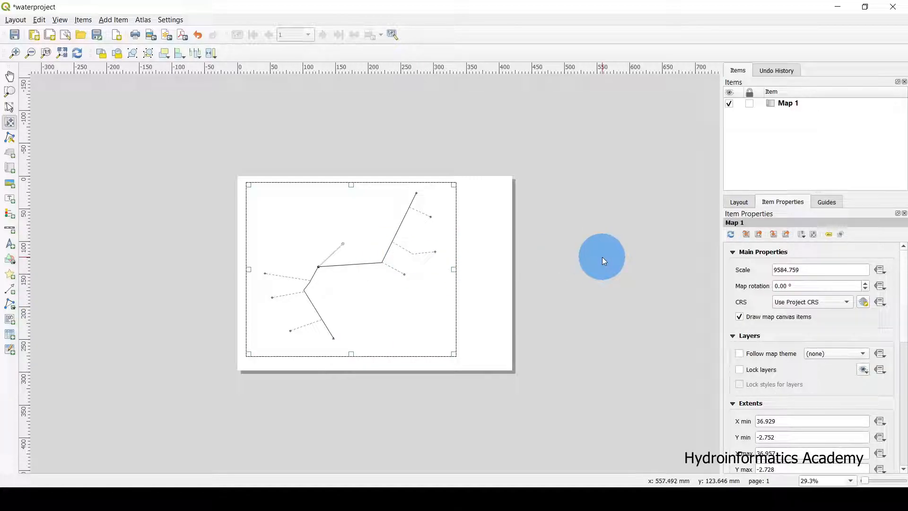
{"action": "left_click", "coordinate": [10, 76]}
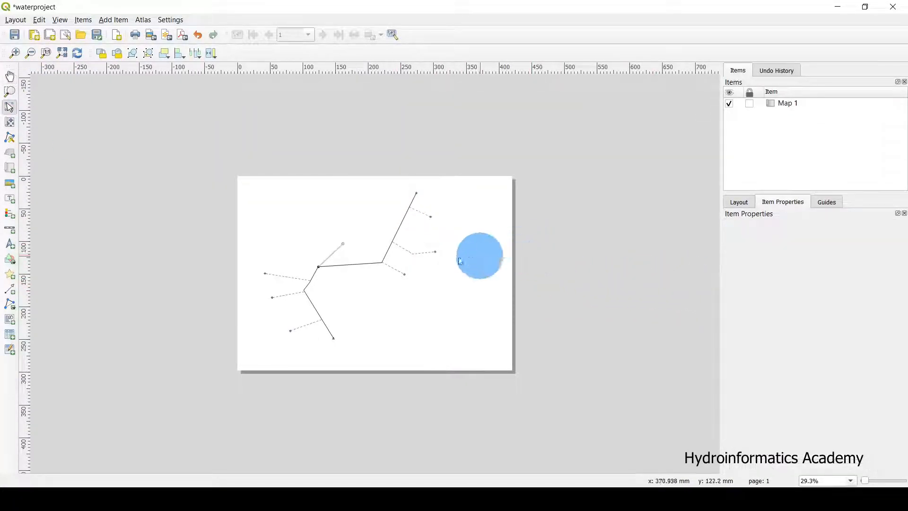
{"action": "left_click", "coordinate": [396, 247]}
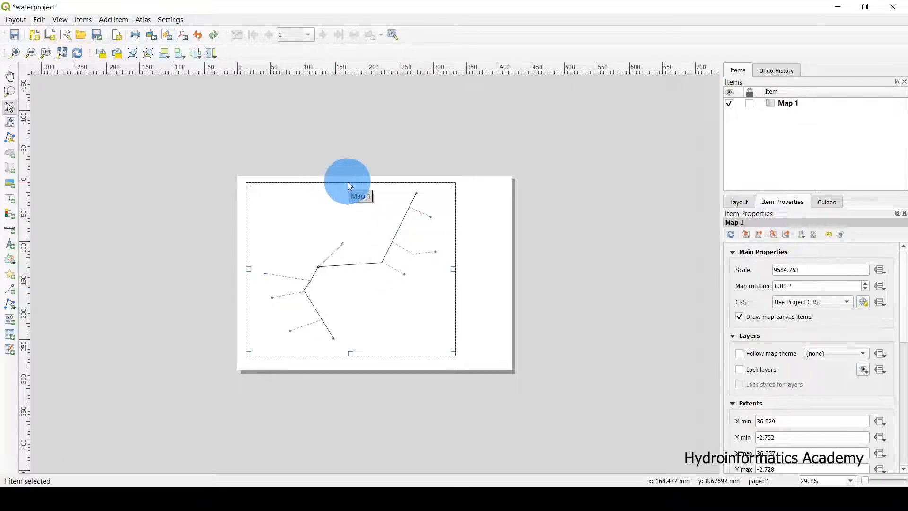
{"action": "scroll", "coordinate": [347, 180], "scroll_direction": "up", "scroll_amount": 1}
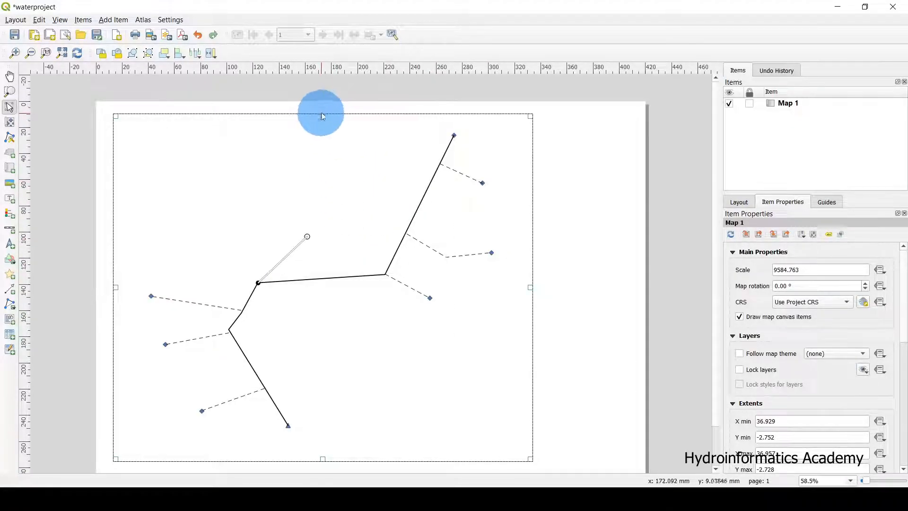
{"action": "scroll", "coordinate": [355, 245], "scroll_direction": "down", "scroll_amount": 1}
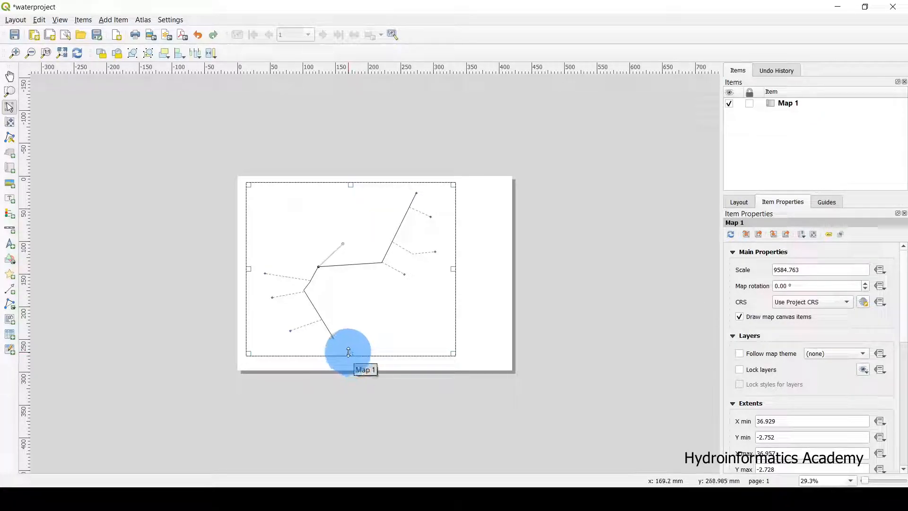
{"action": "left_click_drag", "start_coordinate": [348, 352], "coordinate": [349, 360]}
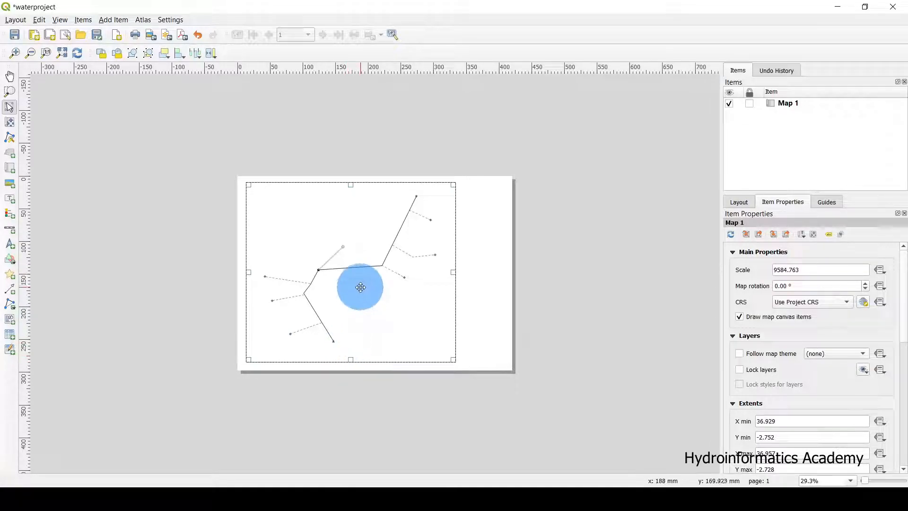
{"action": "left_click", "coordinate": [559, 235]}
Step: Enable the frame border around Map 1
{"action": "left_click", "coordinate": [381, 257]}
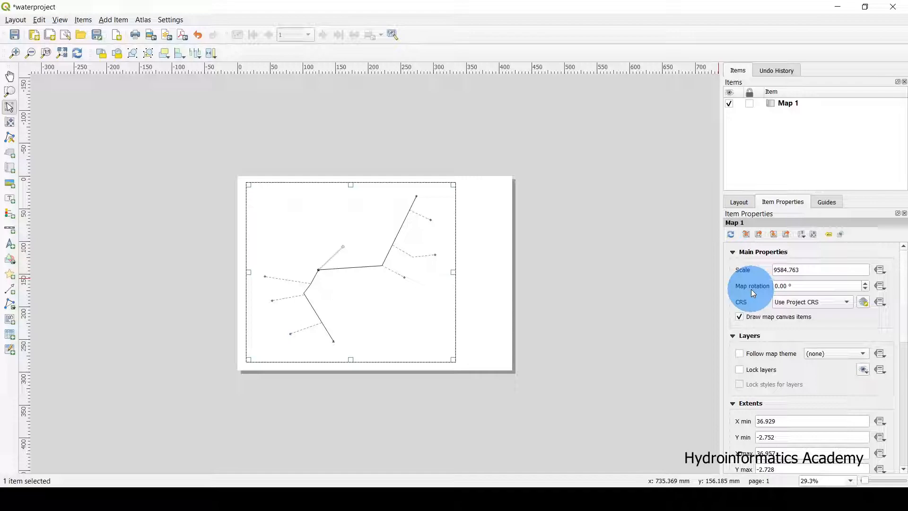
{"action": "scroll", "coordinate": [753, 293], "scroll_direction": "down", "scroll_amount": 2}
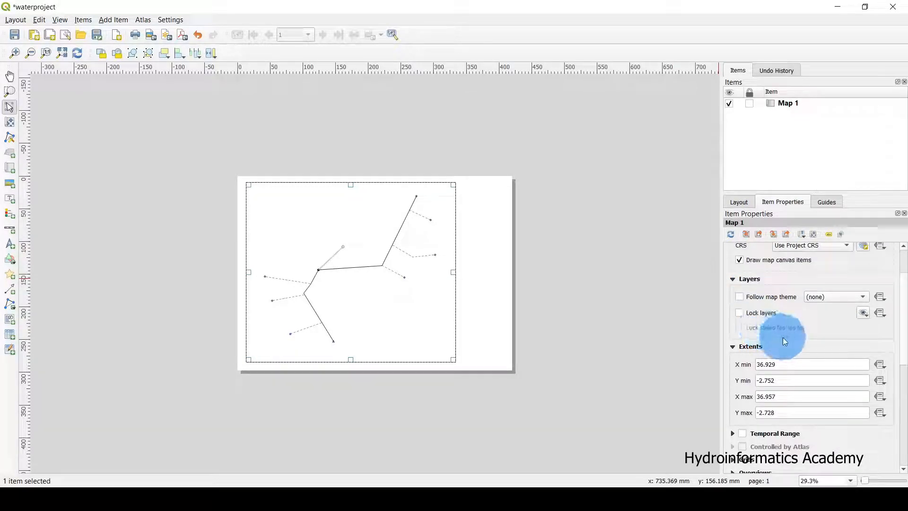
{"action": "scroll", "coordinate": [782, 337], "scroll_direction": "down", "scroll_amount": 2}
{"action": "scroll", "coordinate": [746, 350], "scroll_direction": "down", "scroll_amount": 1}
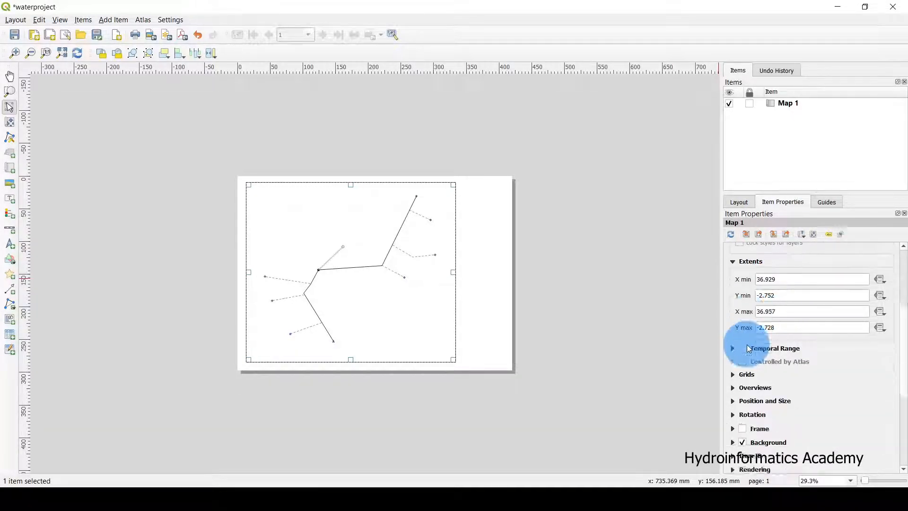
{"action": "scroll", "coordinate": [759, 351], "scroll_direction": "down", "scroll_amount": 2}
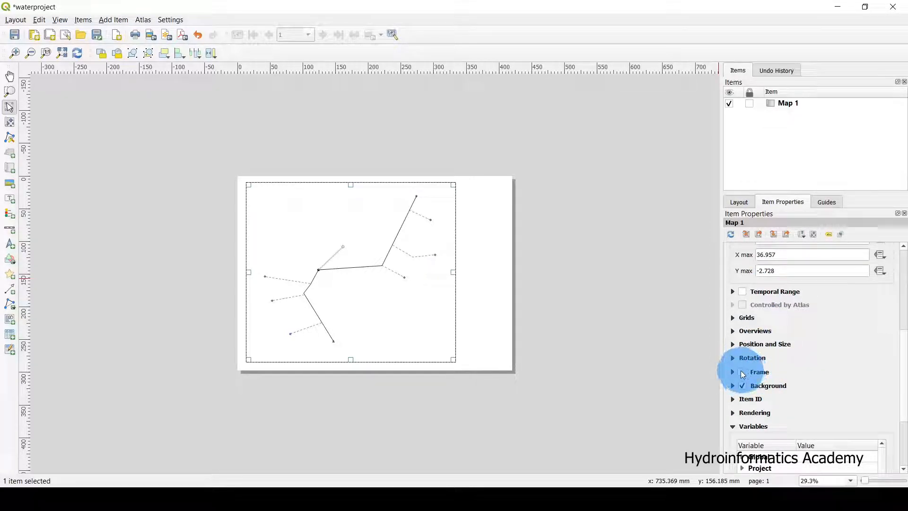
{"action": "left_click", "coordinate": [742, 372]}
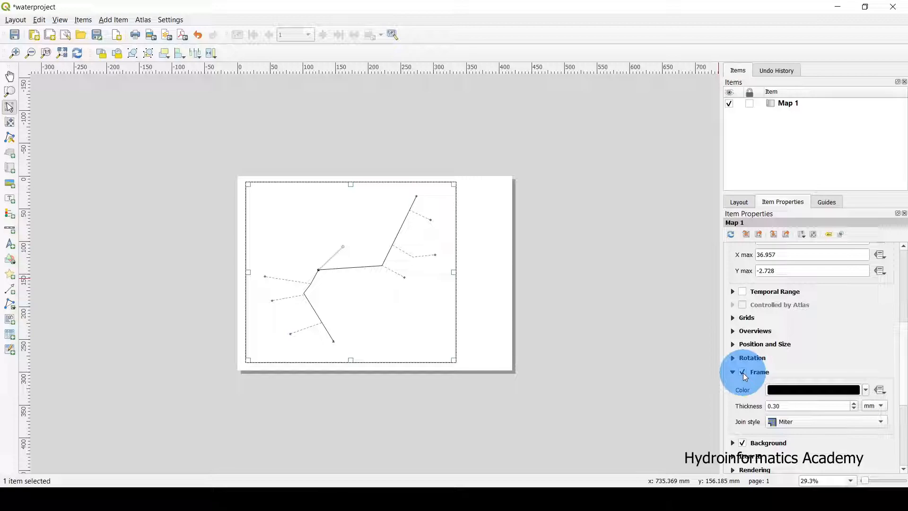
{"action": "left_click", "coordinate": [592, 217]}
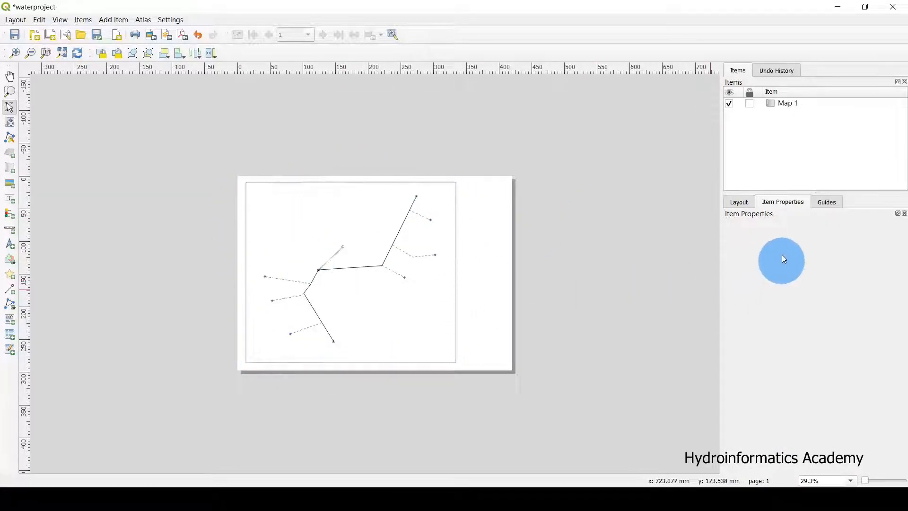
Step: Nudge Map 1 slightly down the page and review the layout's grid, export and resize settings
{"action": "left_click", "coordinate": [738, 202]}
{"action": "left_click", "coordinate": [420, 251]}
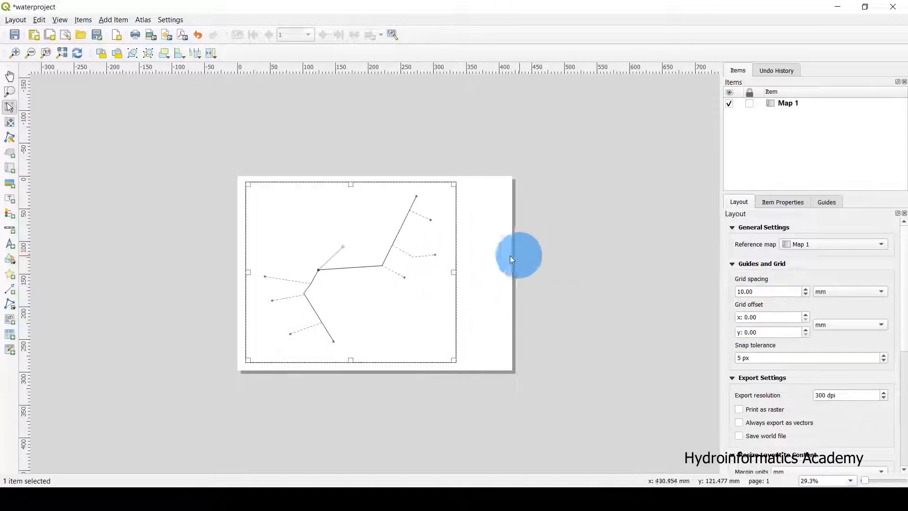
{"action": "left_click_drag", "start_coordinate": [350, 240], "coordinate": [337, 231]}
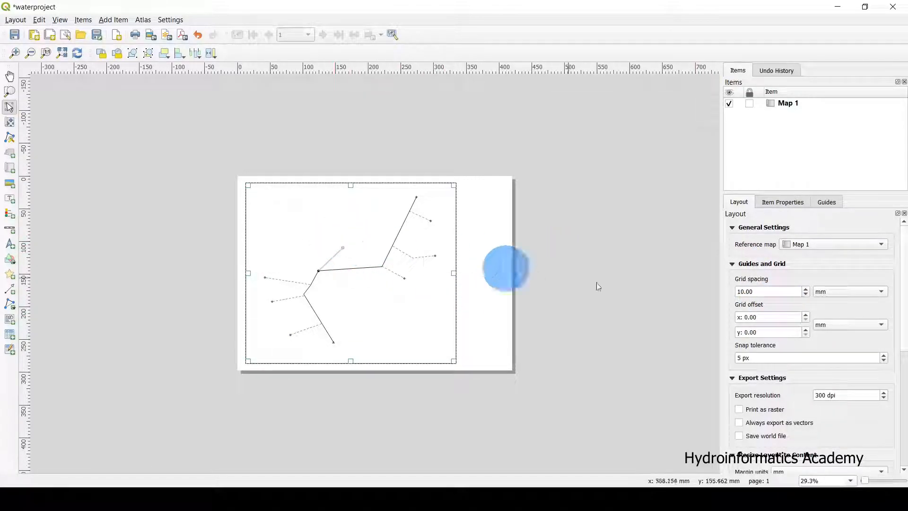
{"action": "left_click", "coordinate": [744, 288]}
{"action": "scroll", "coordinate": [730, 283], "scroll_direction": "down", "scroll_amount": 5}
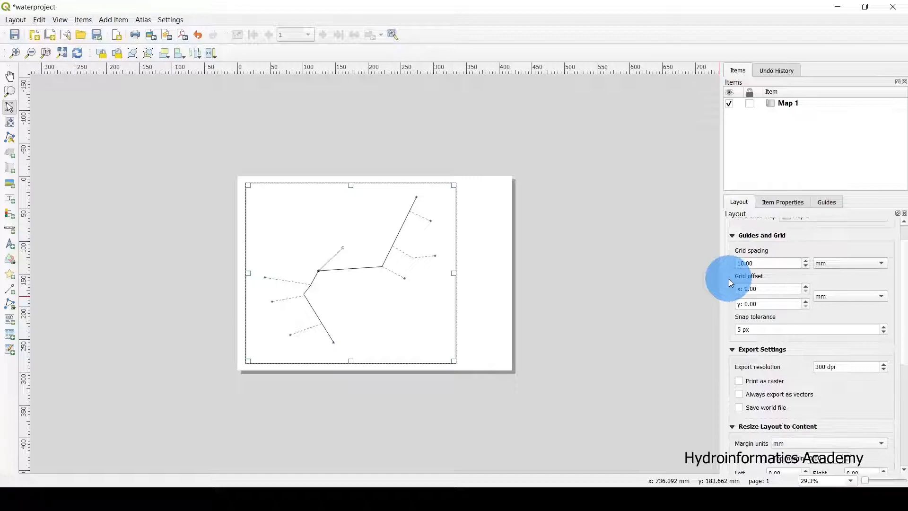
{"action": "scroll", "coordinate": [729, 280], "scroll_direction": "down", "scroll_amount": 3}
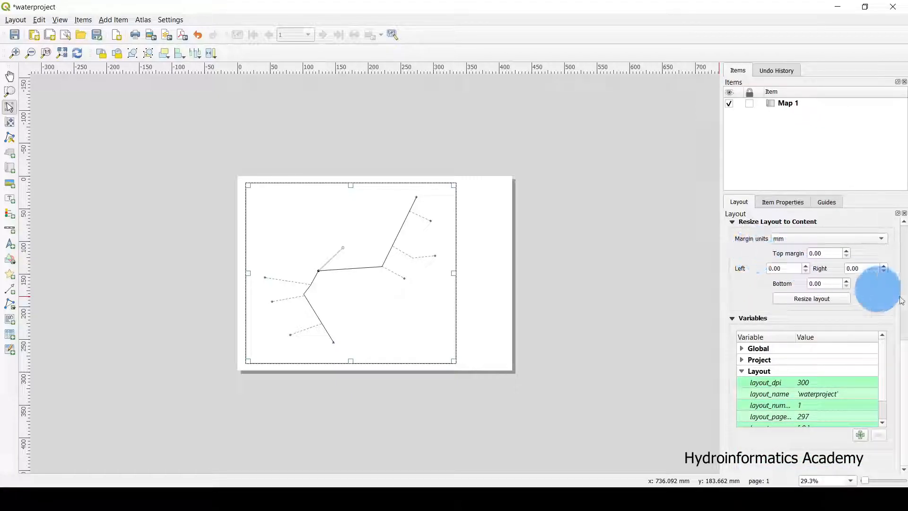
{"action": "left_click_drag", "start_coordinate": [903, 395], "coordinate": [898, 254]}
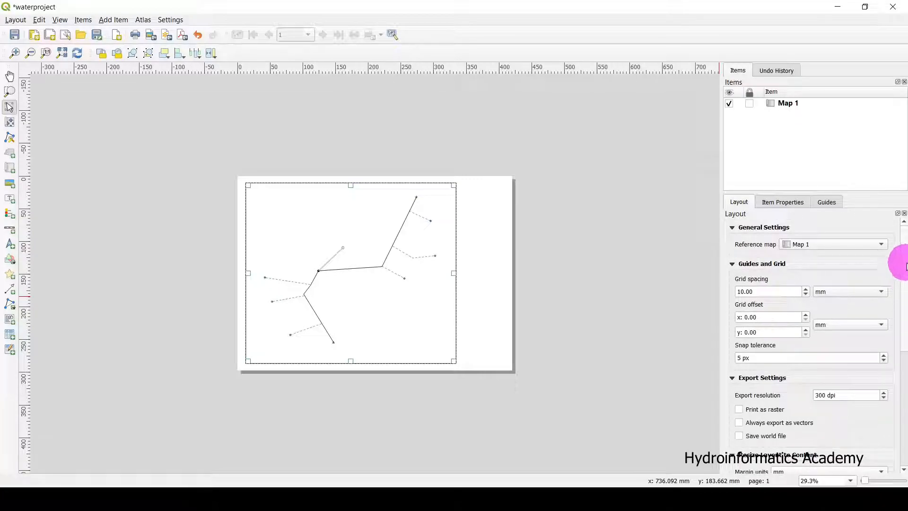
Step: Add a grid to Map 1 and open the grid's properties for editing
{"action": "left_click", "coordinate": [781, 204]}
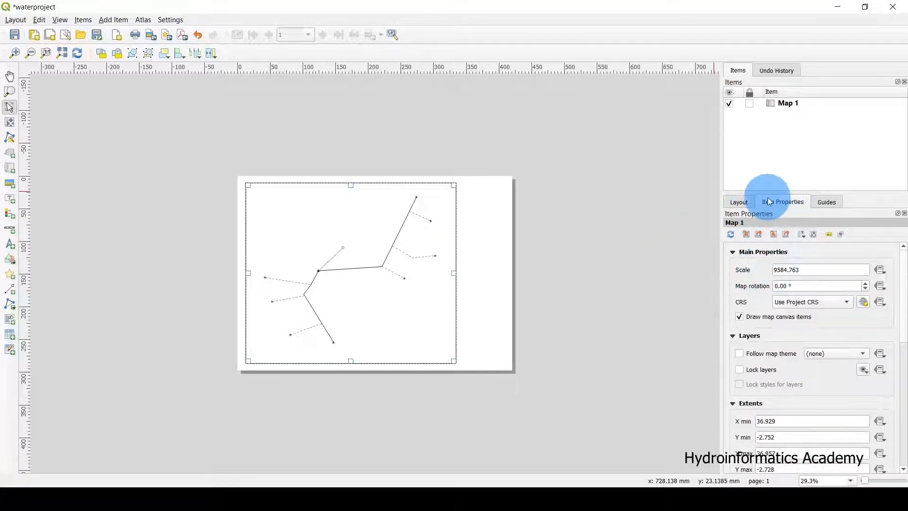
{"action": "scroll", "coordinate": [741, 345], "scroll_direction": "down", "scroll_amount": 4}
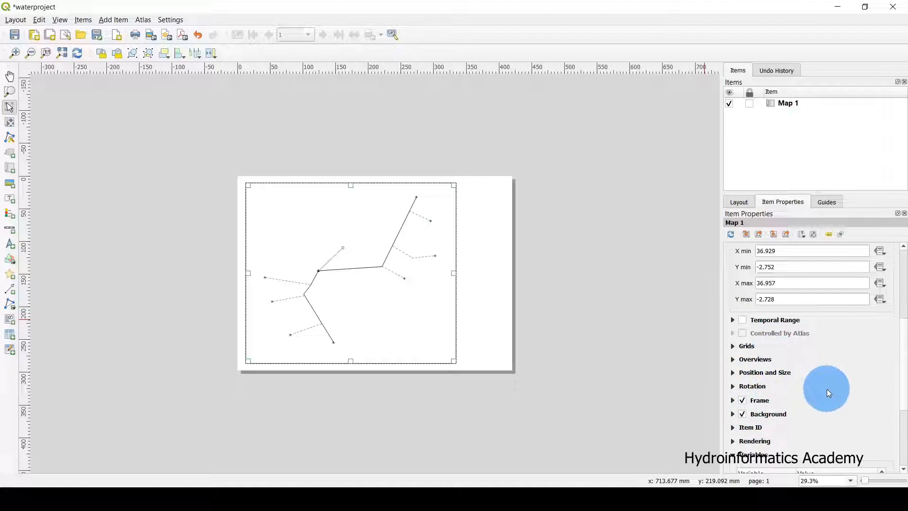
{"action": "scroll", "coordinate": [827, 389], "scroll_direction": "up", "scroll_amount": 1}
{"action": "scroll", "coordinate": [827, 389], "scroll_direction": "up", "scroll_amount": 1}
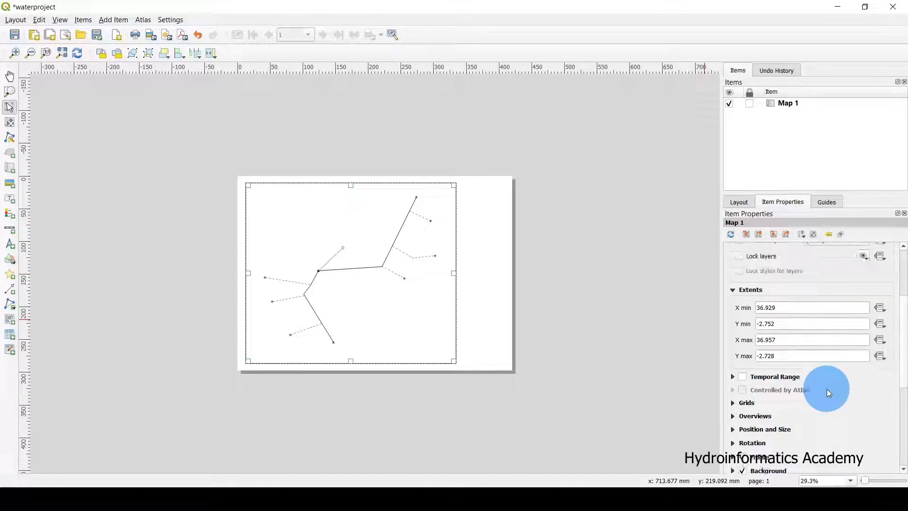
{"action": "scroll", "coordinate": [829, 394], "scroll_direction": "down", "scroll_amount": 4}
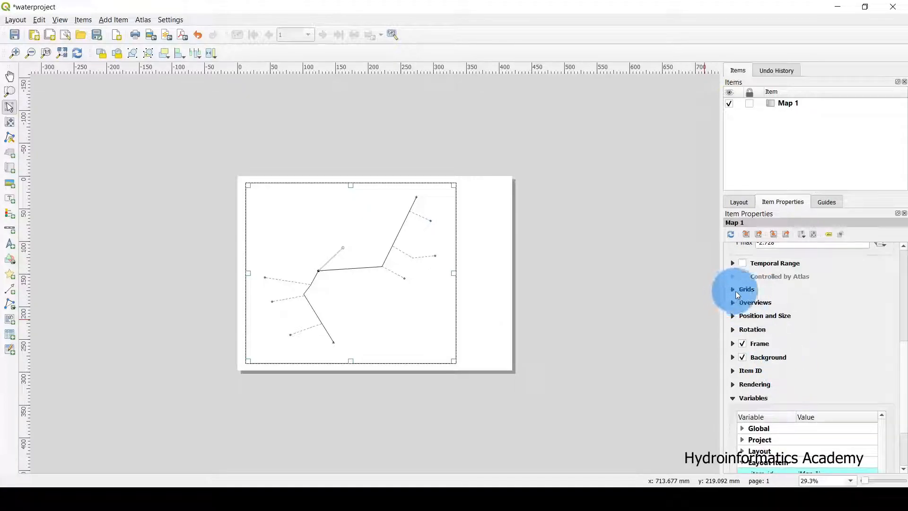
{"action": "left_click", "coordinate": [736, 291]}
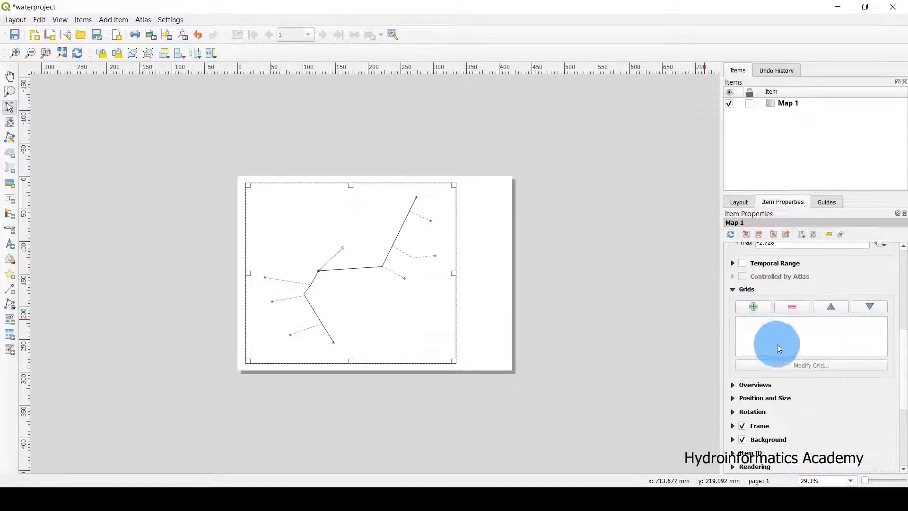
{"action": "left_click", "coordinate": [756, 306]}
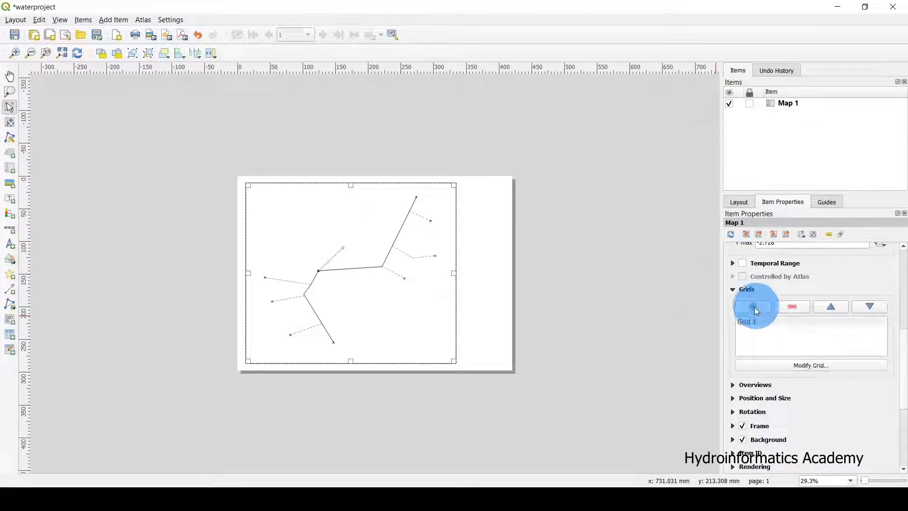
{"action": "left_click", "coordinate": [756, 322]}
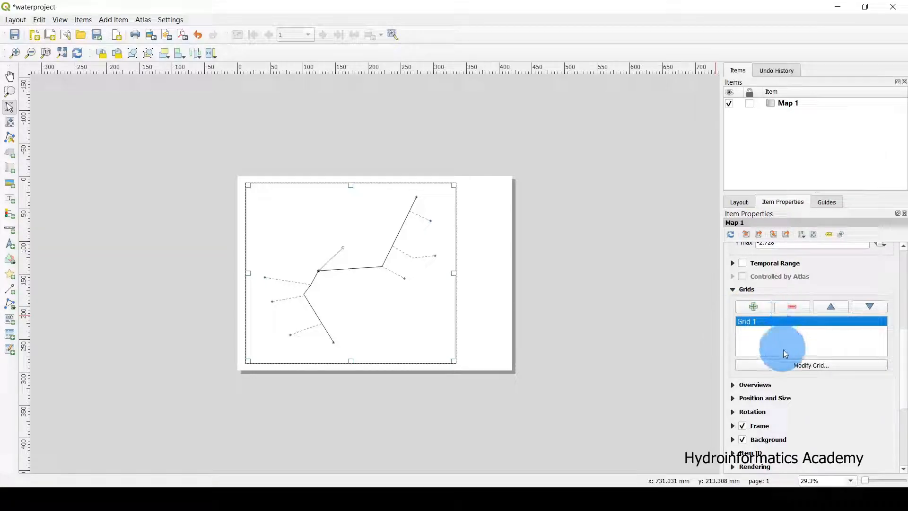
{"action": "left_click", "coordinate": [823, 365]}
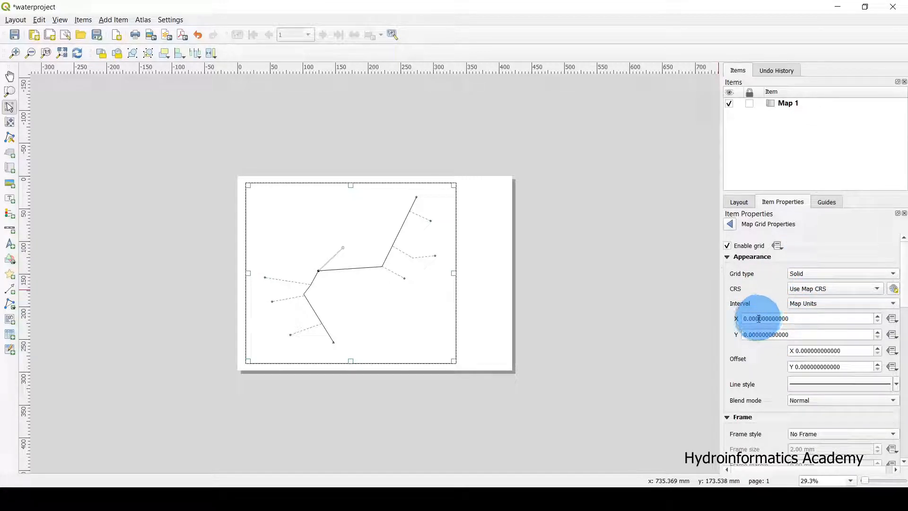
Step: Set the grid interval to 0.005 map units in both X and Y
{"action": "left_click_drag", "start_coordinate": [799, 318], "coordinate": [711, 318]}
{"action": "left_click_drag", "start_coordinate": [804, 335], "coordinate": [725, 334]}
{"action": "left_click_drag", "start_coordinate": [788, 318], "coordinate": [735, 318]}
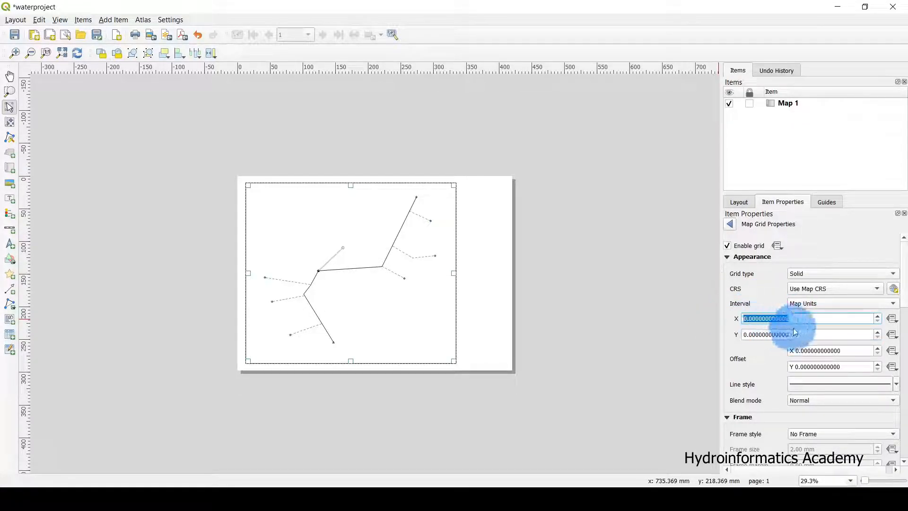
{"action": "left_click_drag", "start_coordinate": [791, 335], "coordinate": [724, 336]}
{"action": "left_click_drag", "start_coordinate": [792, 319], "coordinate": [713, 324]}
{"action": "left_click", "coordinate": [759, 319]}
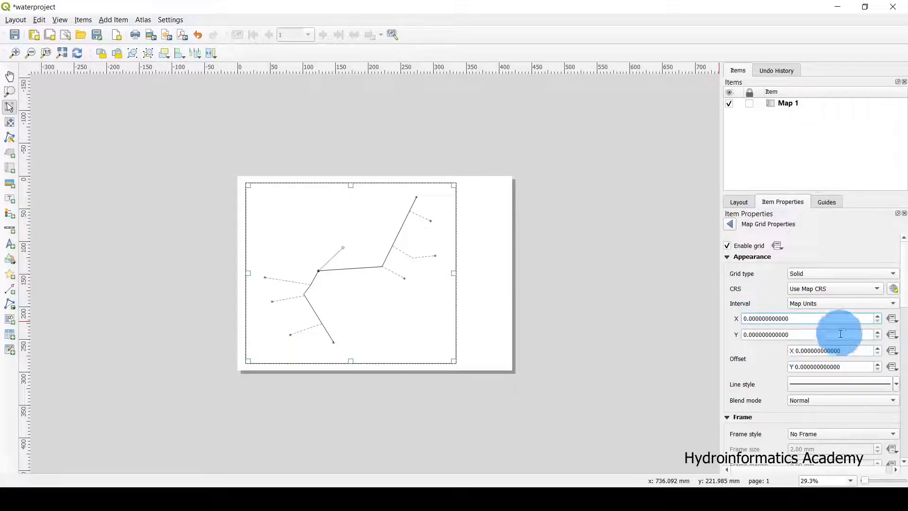
{"action": "type", "text": "5"}
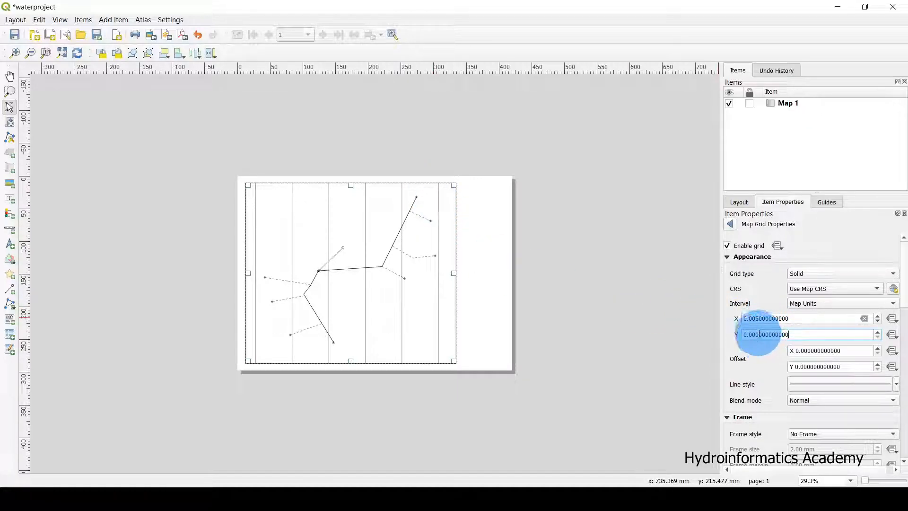
{"action": "key", "text": "BackSpace"}
{"action": "type", "text": "5"}
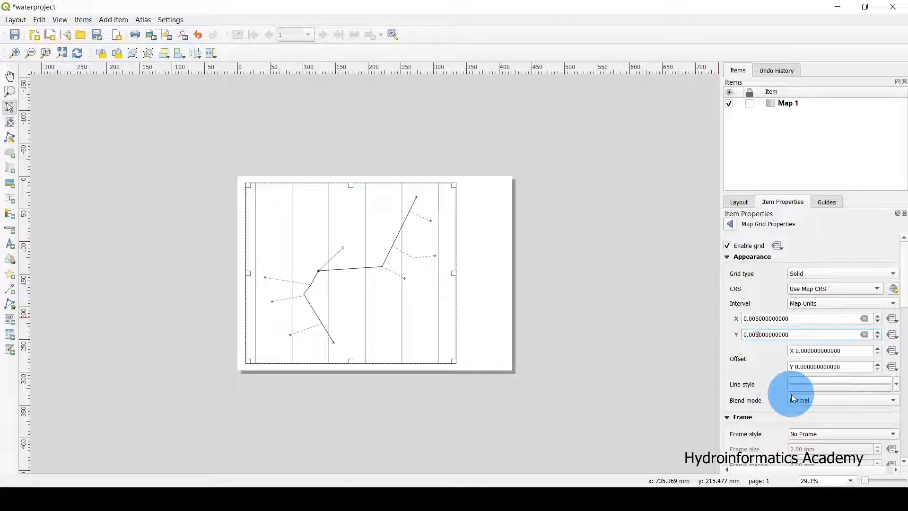
{"action": "left_click", "coordinate": [798, 319]}
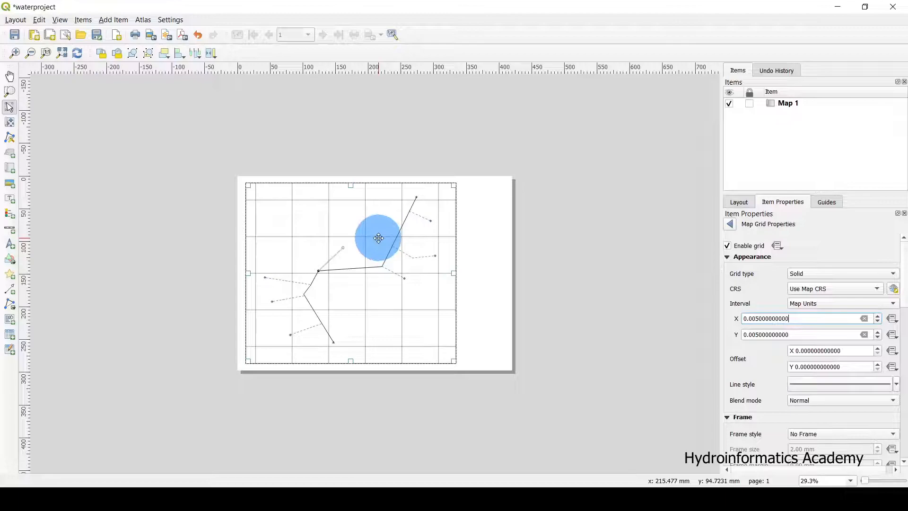
Step: Set the grid interval to 0.004 map units in both X and Y
{"action": "scroll", "coordinate": [379, 238], "scroll_direction": "up", "scroll_amount": 1}
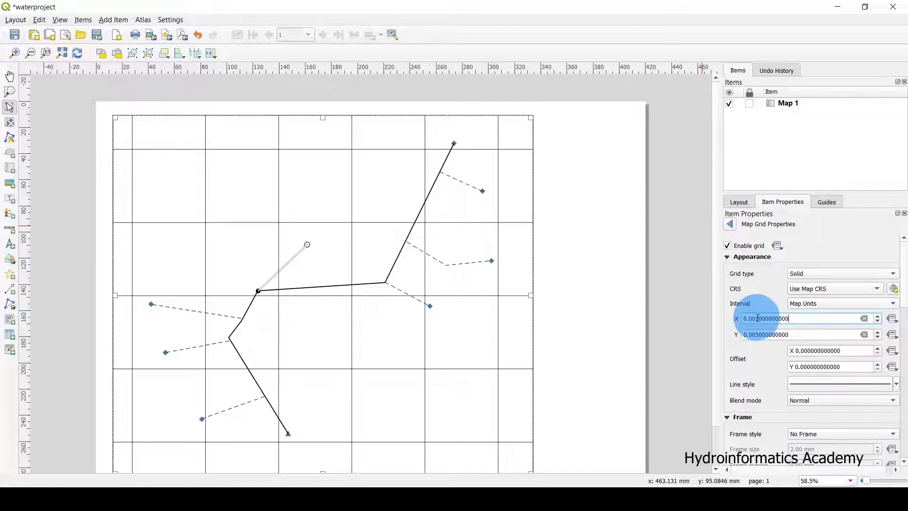
{"action": "type", "text": "4"}
{"action": "left_click", "coordinate": [760, 334]}
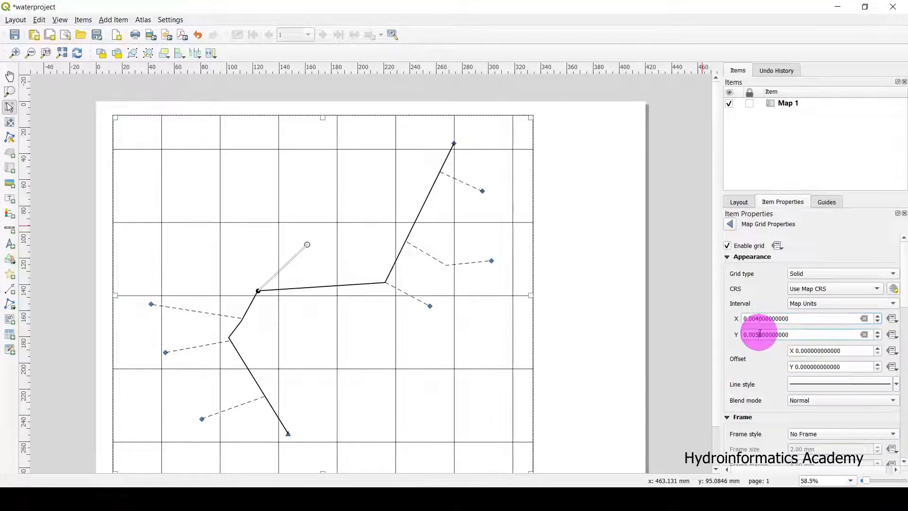
{"action": "key", "text": "BackSpace"}
{"action": "type", "text": "4"}
{"action": "left_click", "coordinate": [795, 319]}
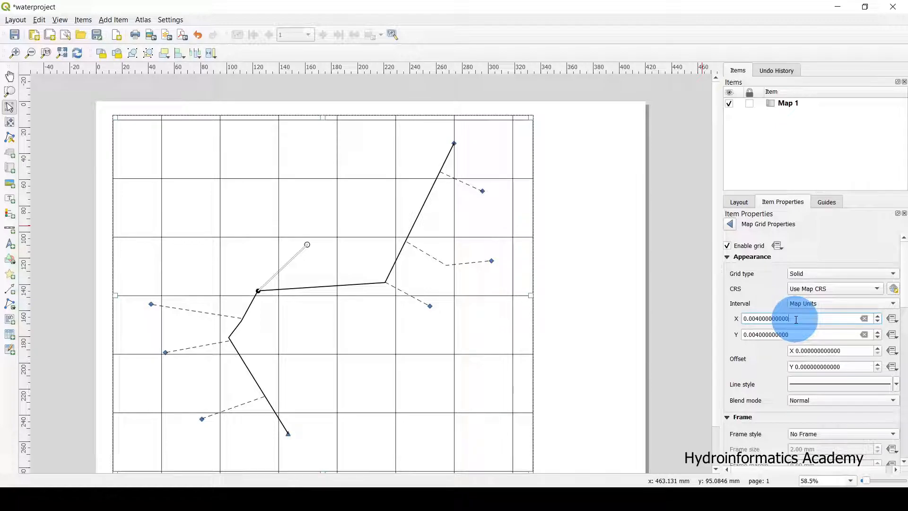
{"action": "left_click", "coordinate": [758, 319]}
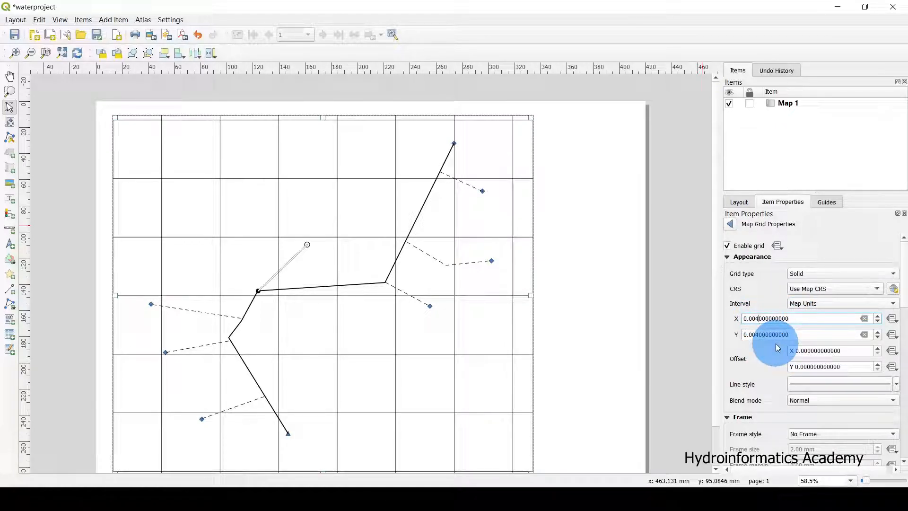
Step: Set the grid interval to 0.0045 map units in both X and Y and check the whole page
{"action": "type", "text": "5"}
{"action": "left_click", "coordinate": [761, 335]}
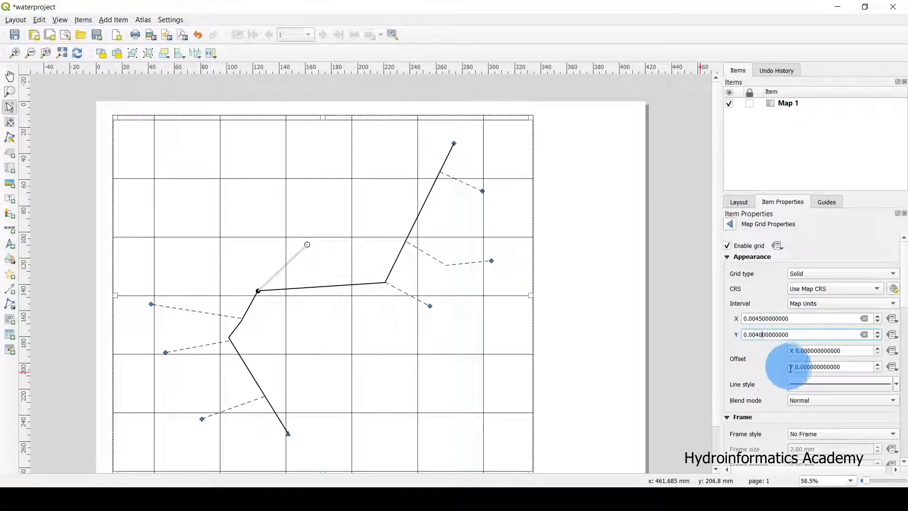
{"action": "left_click", "coordinate": [769, 319]}
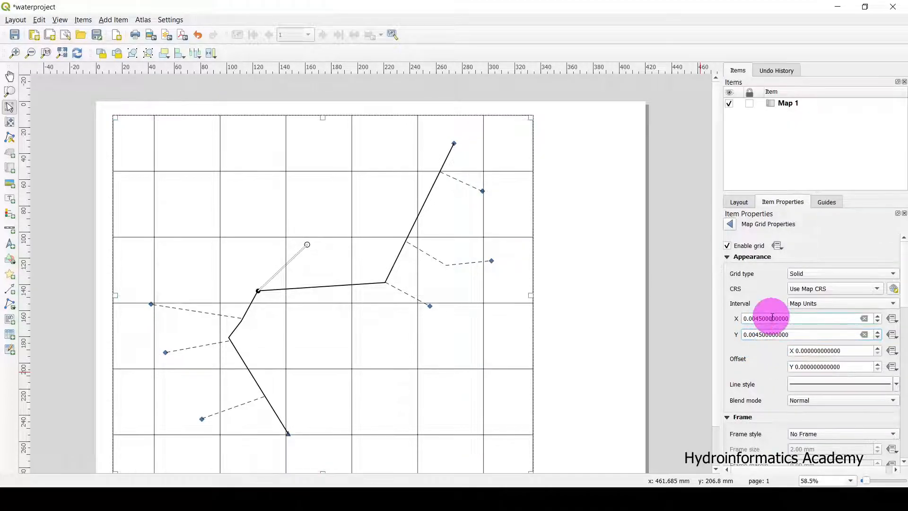
{"action": "left_click", "coordinate": [662, 255]}
{"action": "scroll", "coordinate": [678, 264], "scroll_direction": "down", "scroll_amount": 1}
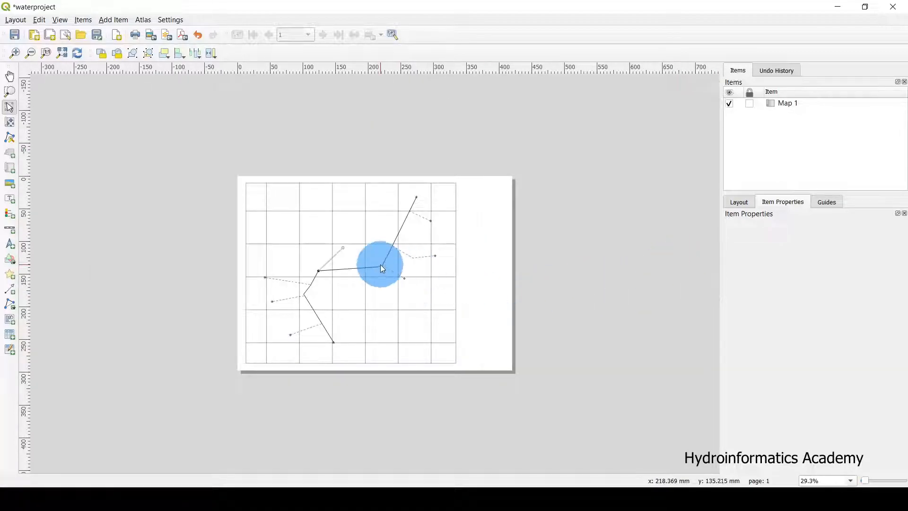
{"action": "scroll", "coordinate": [380, 265], "scroll_direction": "up", "scroll_amount": 1}
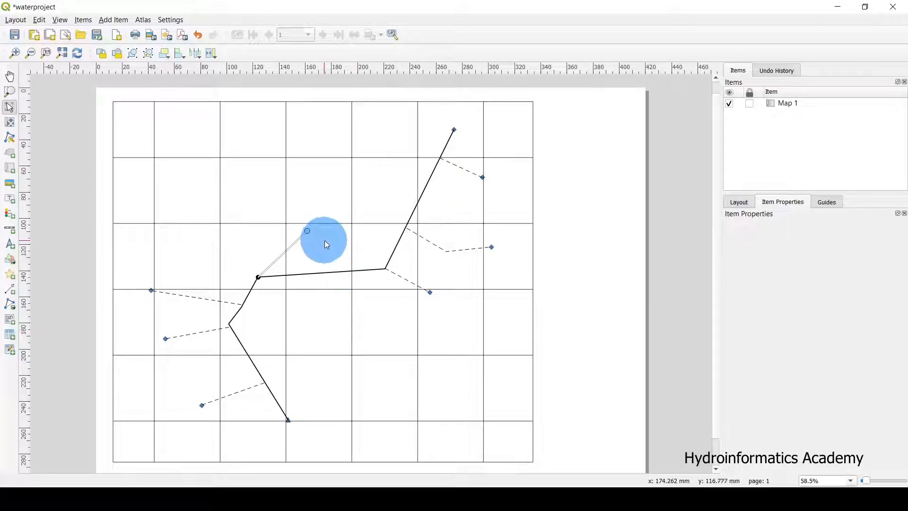
Step: Select Map 1 again and reopen the properties of its Grid 1 for modification
{"action": "left_click", "coordinate": [377, 211]}
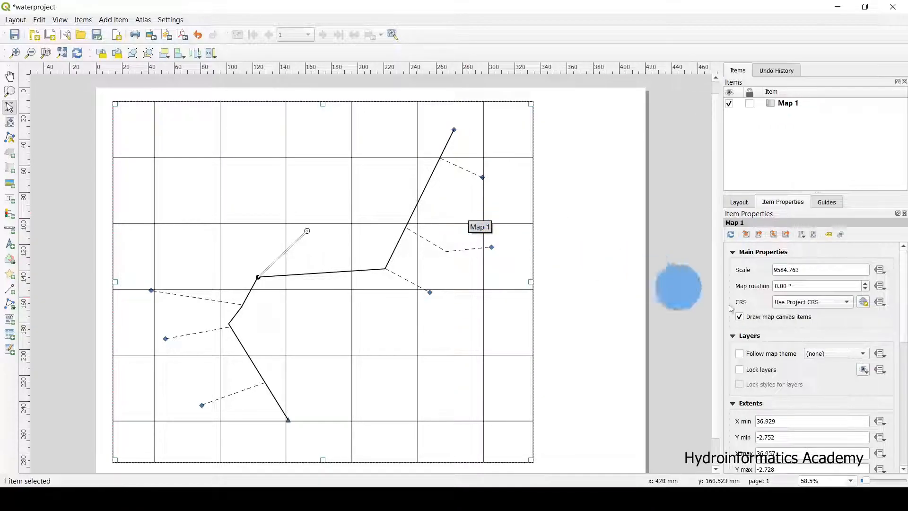
{"action": "left_click", "coordinate": [750, 207]}
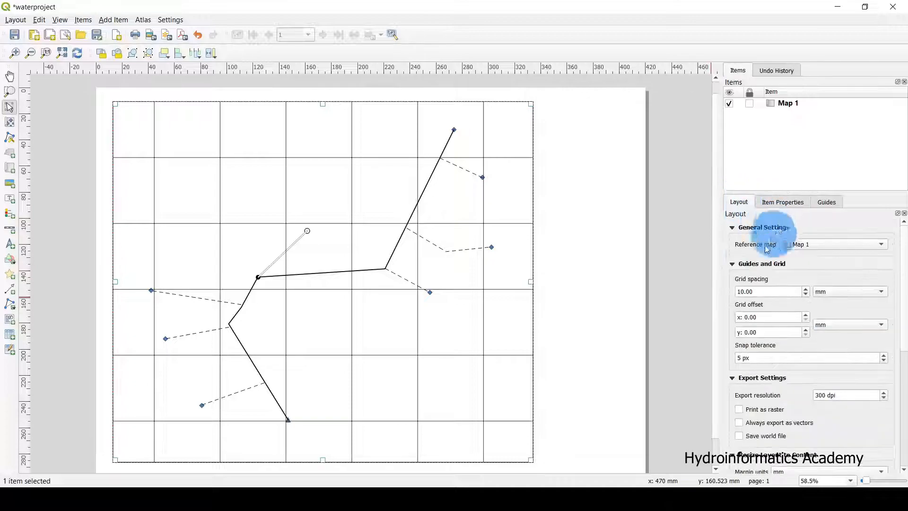
{"action": "left_click", "coordinate": [780, 201]}
{"action": "scroll", "coordinate": [755, 344], "scroll_direction": "down", "scroll_amount": 5}
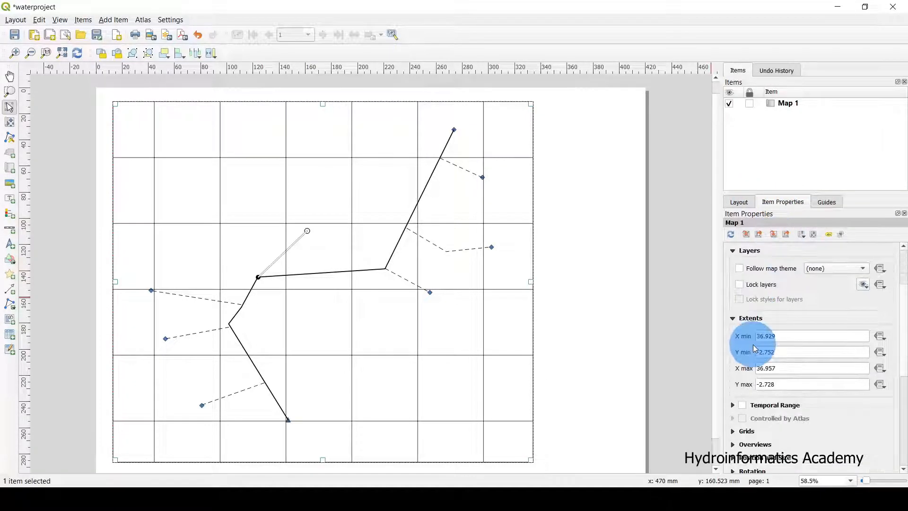
{"action": "left_click", "coordinate": [738, 377]}
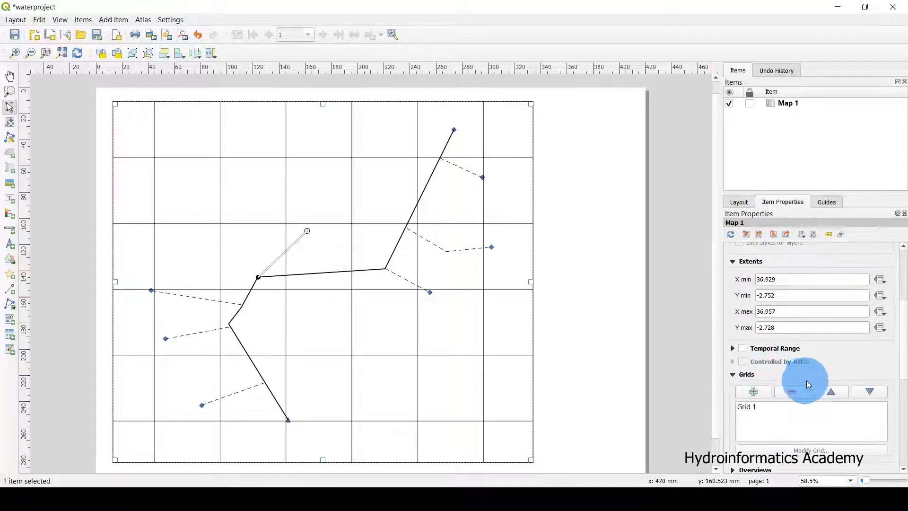
{"action": "scroll", "coordinate": [807, 380], "scroll_direction": "down", "scroll_amount": 5}
{"action": "left_click", "coordinate": [755, 270]}
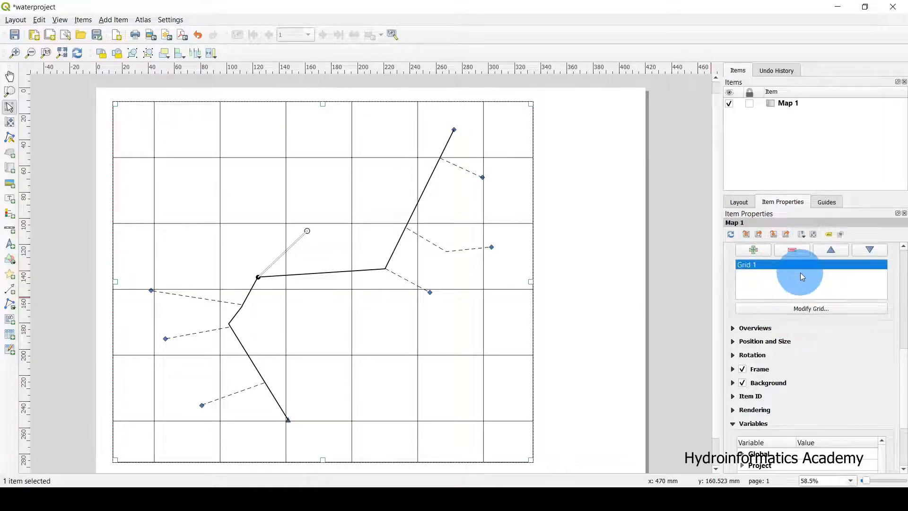
{"action": "left_click", "coordinate": [823, 308]}
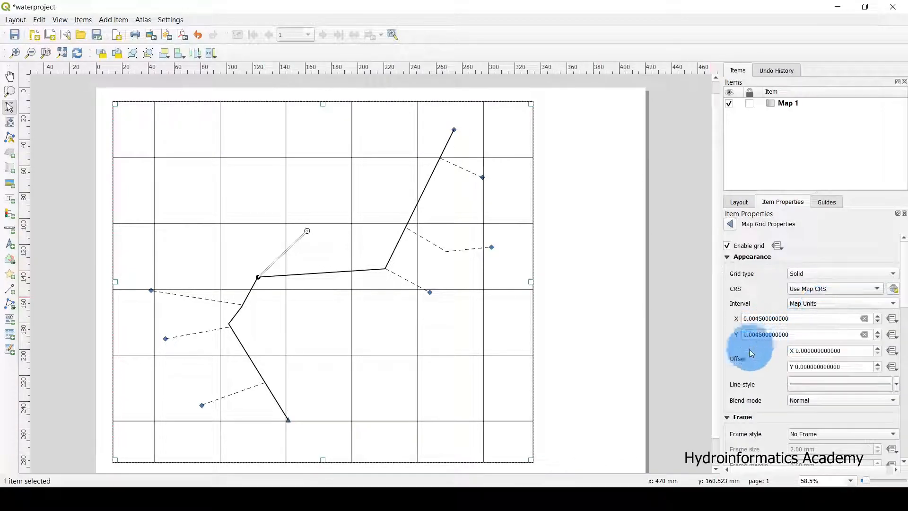
Step: Fade the grid lines by setting their line symbol's opacity to 12%, and return to the grid properties
{"action": "scroll", "coordinate": [765, 365], "scroll_direction": "down", "scroll_amount": 1}
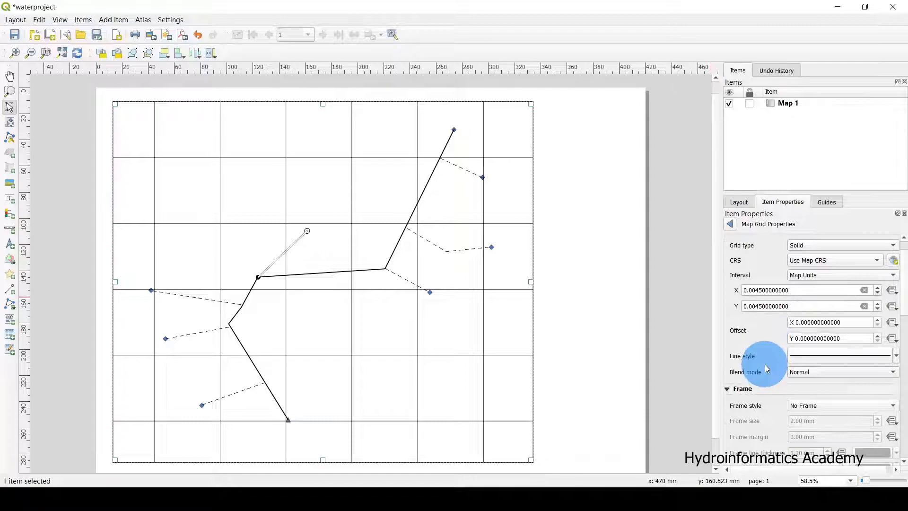
{"action": "scroll", "coordinate": [765, 363], "scroll_direction": "down", "scroll_amount": 1}
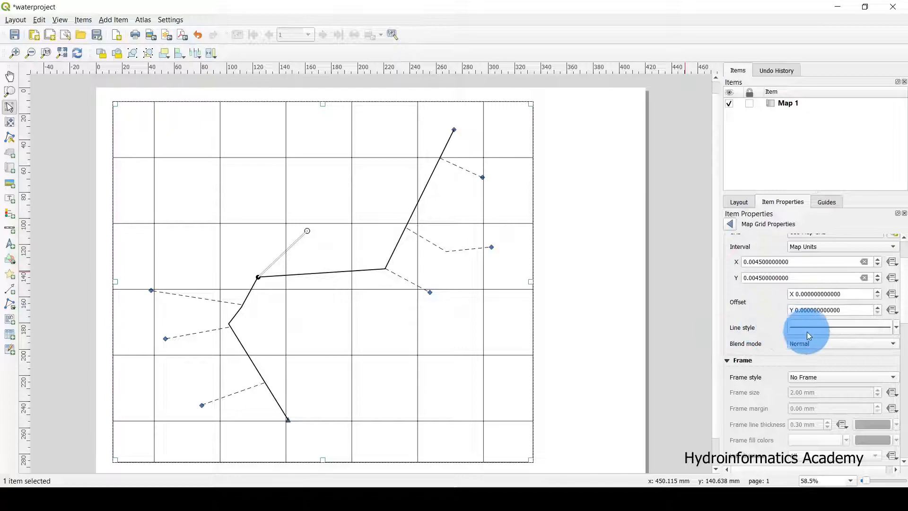
{"action": "left_click", "coordinate": [881, 329]}
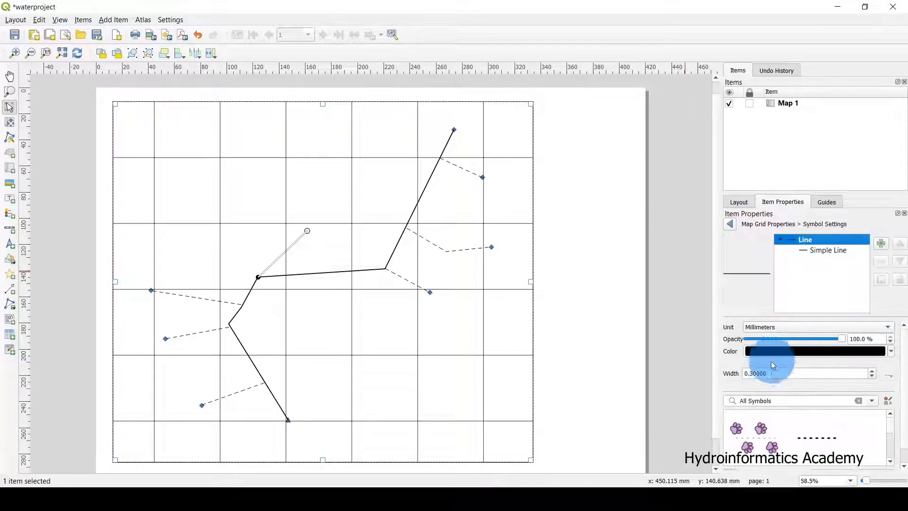
{"action": "left_click_drag", "start_coordinate": [843, 338], "coordinate": [762, 339]}
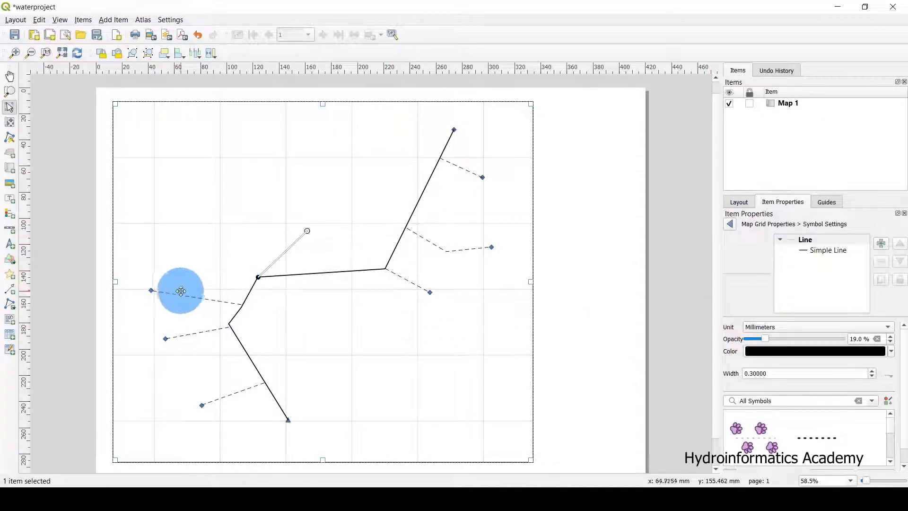
{"action": "left_click_drag", "start_coordinate": [759, 338], "coordinate": [872, 339]}
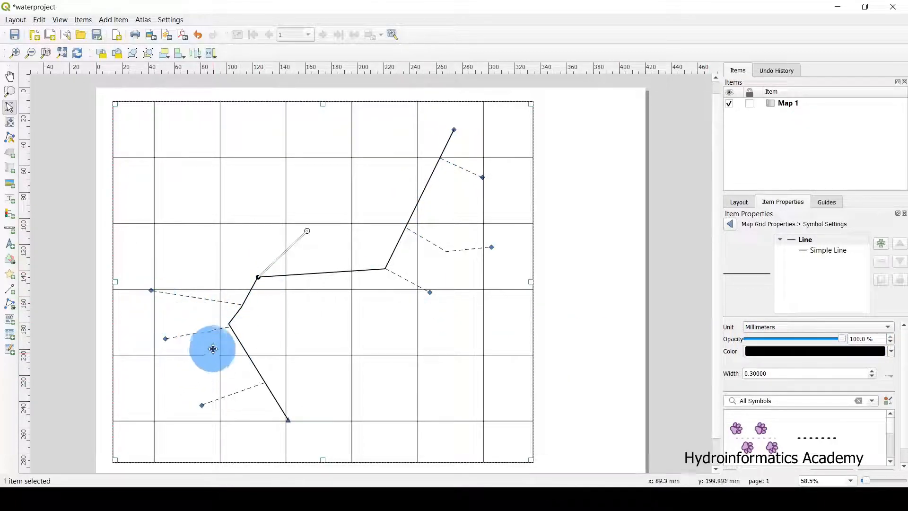
{"action": "left_click_drag", "start_coordinate": [841, 339], "coordinate": [757, 344]}
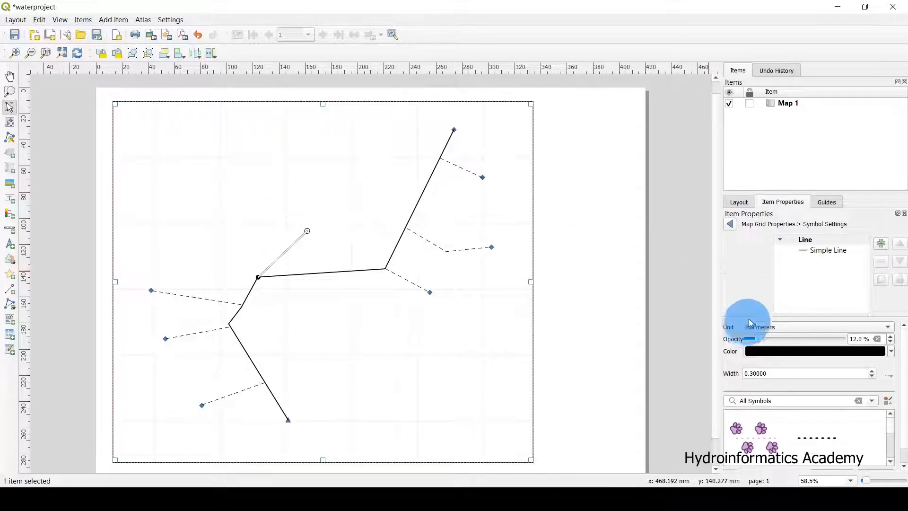
{"action": "left_click", "coordinate": [731, 223]}
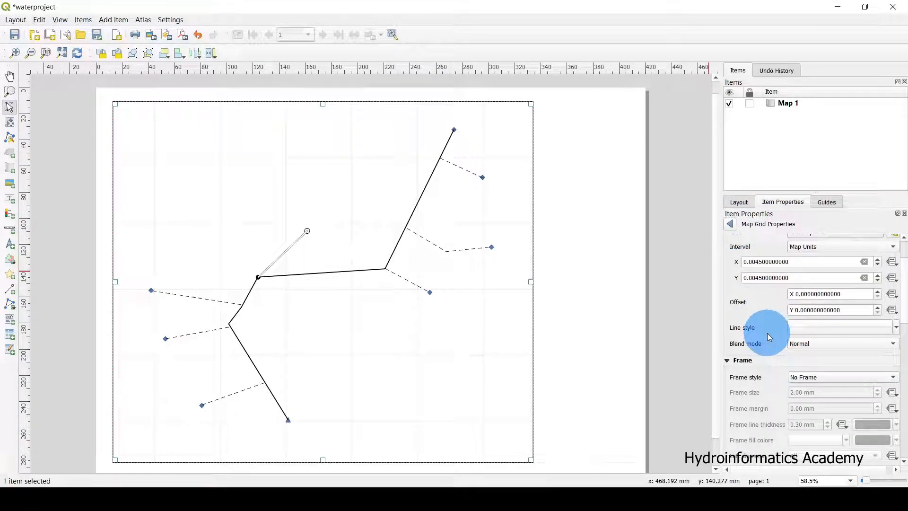
Step: Apply the Zebra frame style to the map grid
{"action": "scroll", "coordinate": [768, 333], "scroll_direction": "down", "scroll_amount": 1}
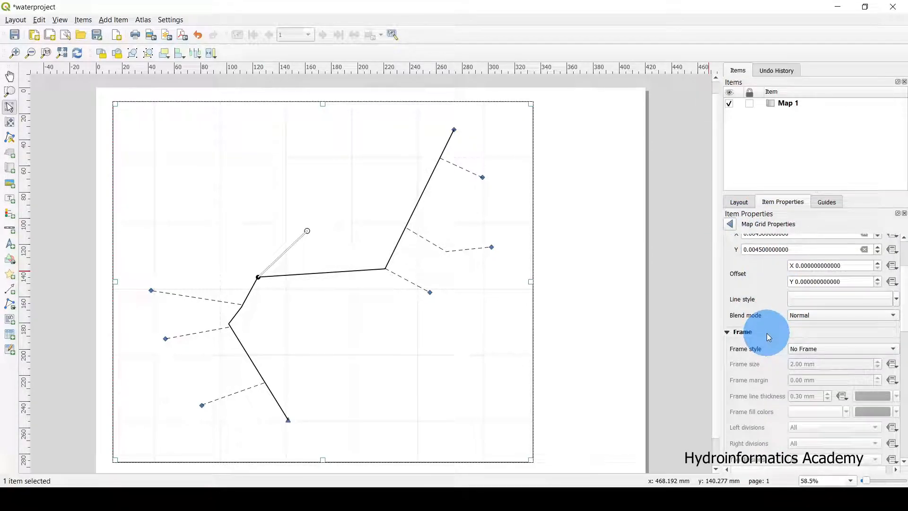
{"action": "scroll", "coordinate": [767, 333], "scroll_direction": "down", "scroll_amount": 2}
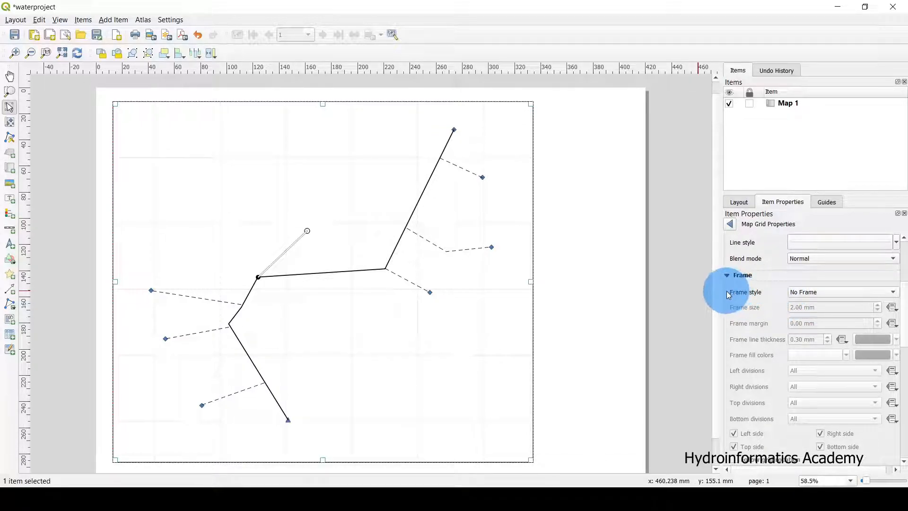
{"action": "left_click", "coordinate": [815, 293]}
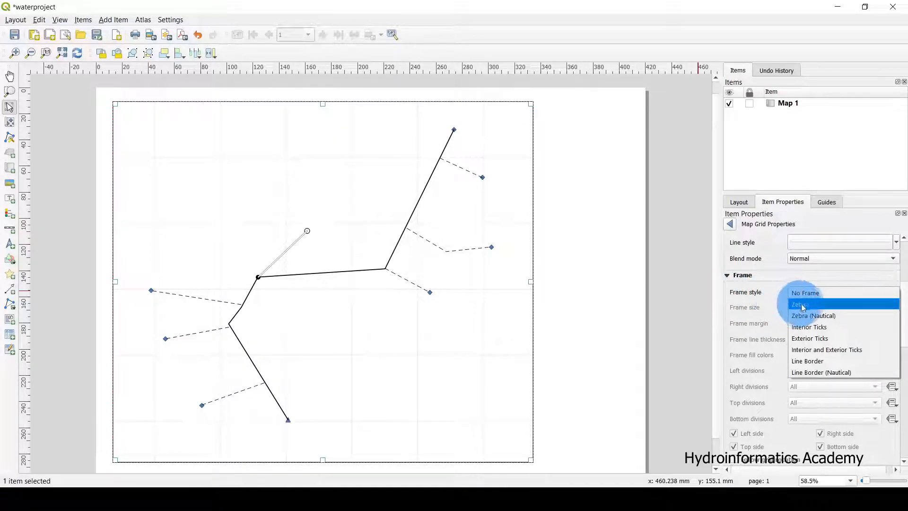
{"action": "left_click", "coordinate": [803, 306]}
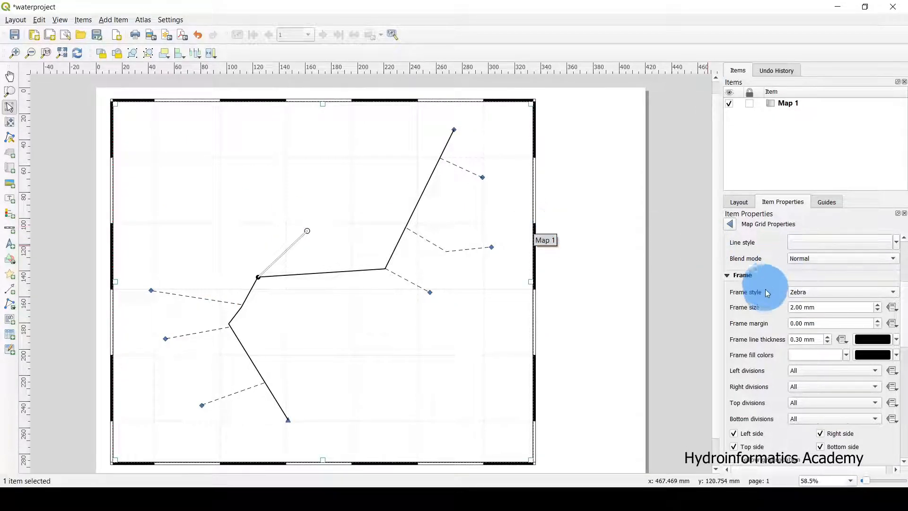
Step: Set the map grid's frame style to Interior Ticks
{"action": "left_click", "coordinate": [798, 292]}
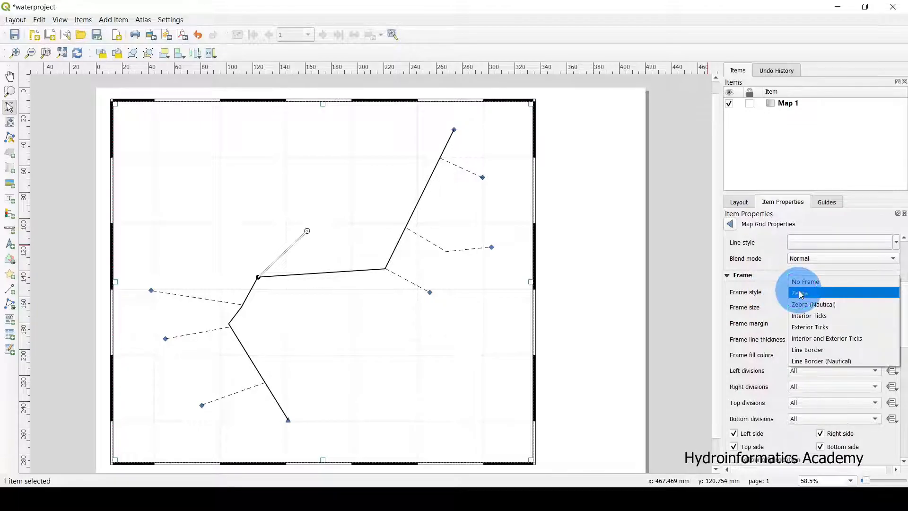
{"action": "left_click", "coordinate": [802, 317]}
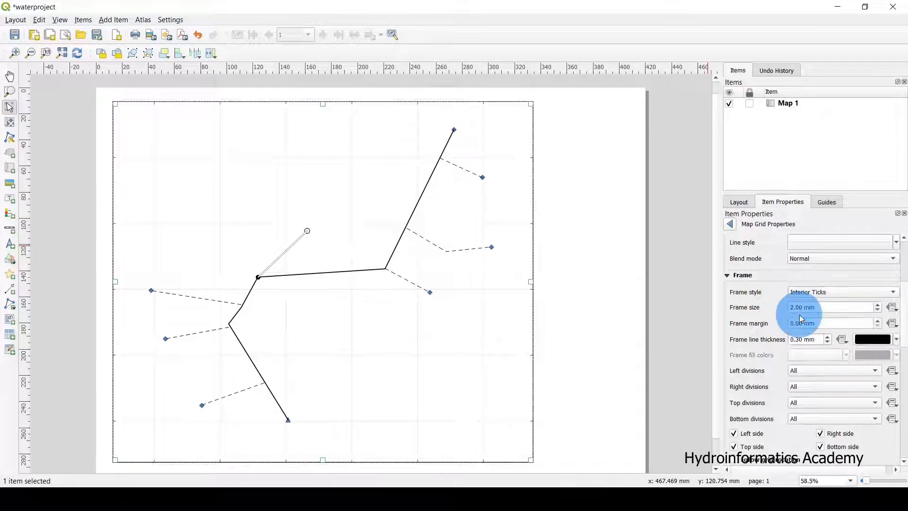
{"action": "left_click", "coordinate": [810, 291]}
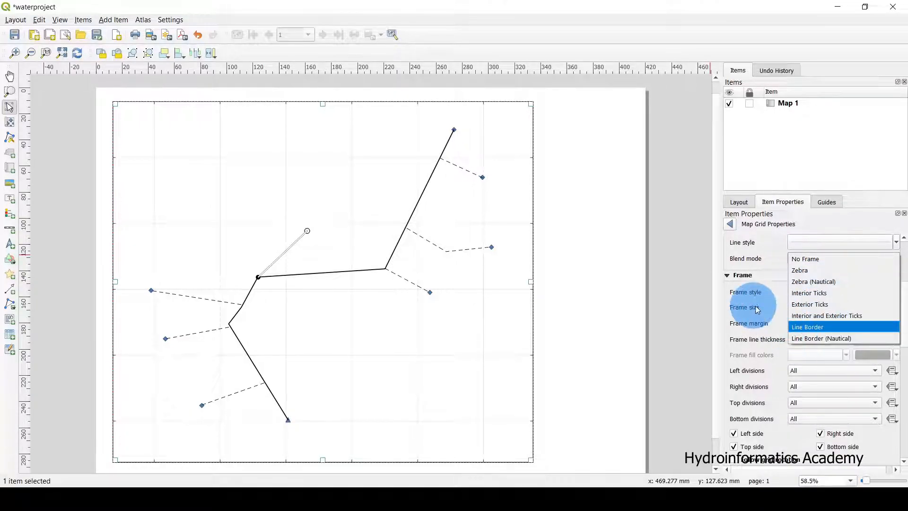
{"action": "left_click", "coordinate": [811, 293]}
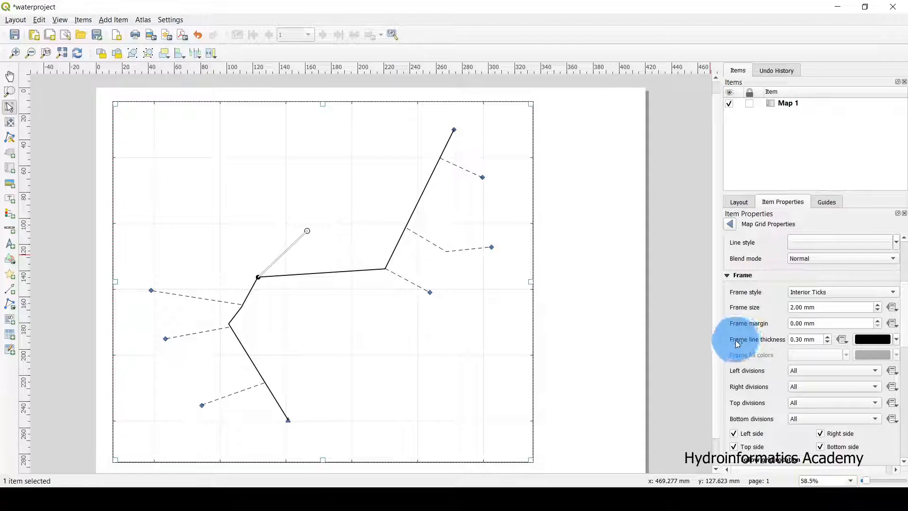
Step: Try frame line thicknesses of 1.30 mm and 0.50 mm for the grid's ticks, and restore 0.30 mm
{"action": "left_click", "coordinate": [829, 337]}
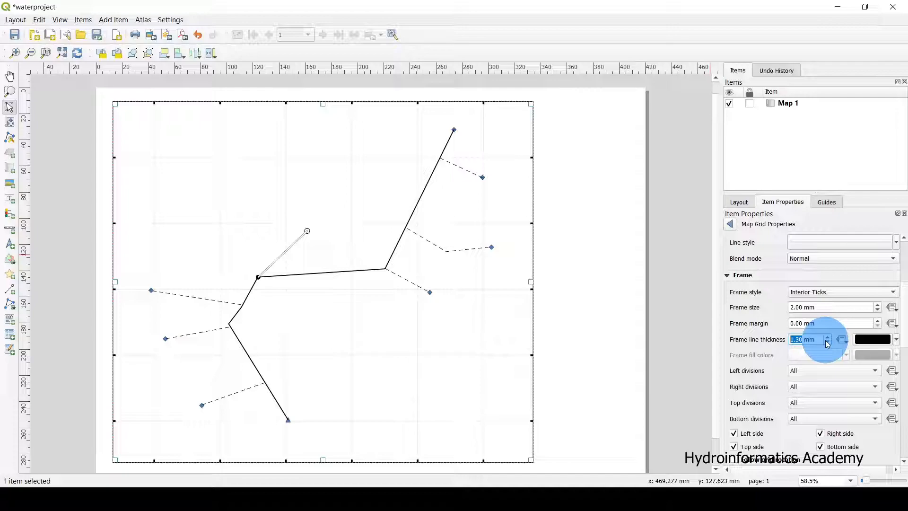
{"action": "left_click", "coordinate": [800, 339]}
{"action": "key", "text": "BackSpace"}
{"action": "type", "text": "5"}
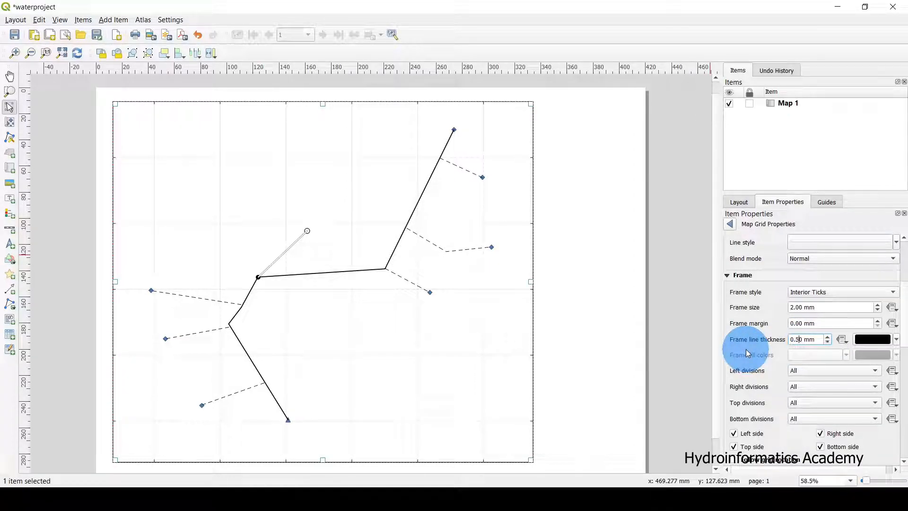
{"action": "left_click", "coordinate": [798, 340]}
{"action": "key", "text": "BackSpace"}
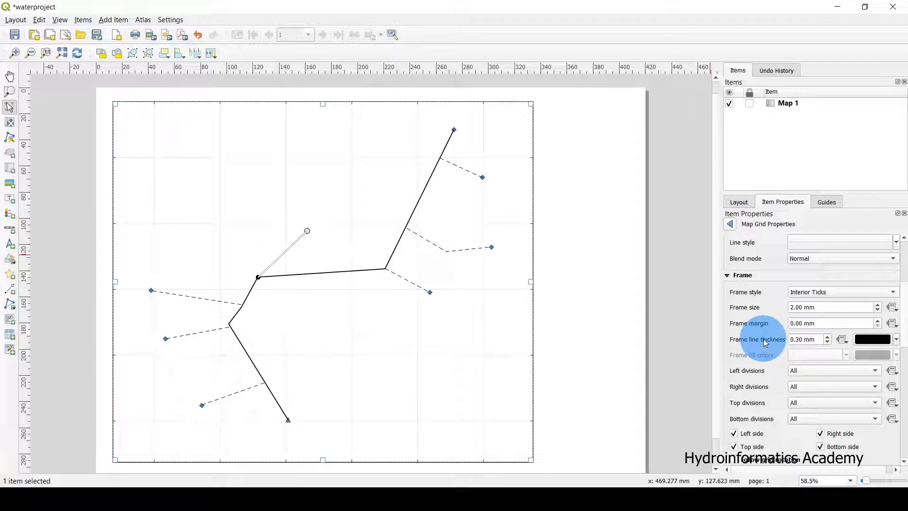
Step: Review the grid's frame division and side settings, and turn on Draw Coordinates for the grid
{"action": "scroll", "coordinate": [764, 338], "scroll_direction": "down", "scroll_amount": 2}
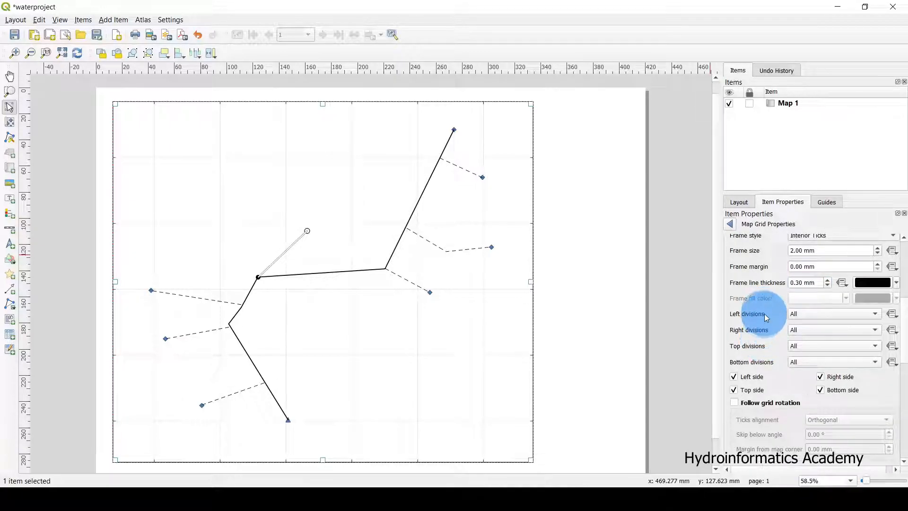
{"action": "scroll", "coordinate": [764, 314], "scroll_direction": "down", "scroll_amount": 2}
{"action": "scroll", "coordinate": [765, 313], "scroll_direction": "down", "scroll_amount": 1}
{"action": "scroll", "coordinate": [766, 317], "scroll_direction": "down", "scroll_amount": 1}
{"action": "scroll", "coordinate": [766, 317], "scroll_direction": "up", "scroll_amount": 3}
{"action": "scroll", "coordinate": [765, 313], "scroll_direction": "down", "scroll_amount": 5}
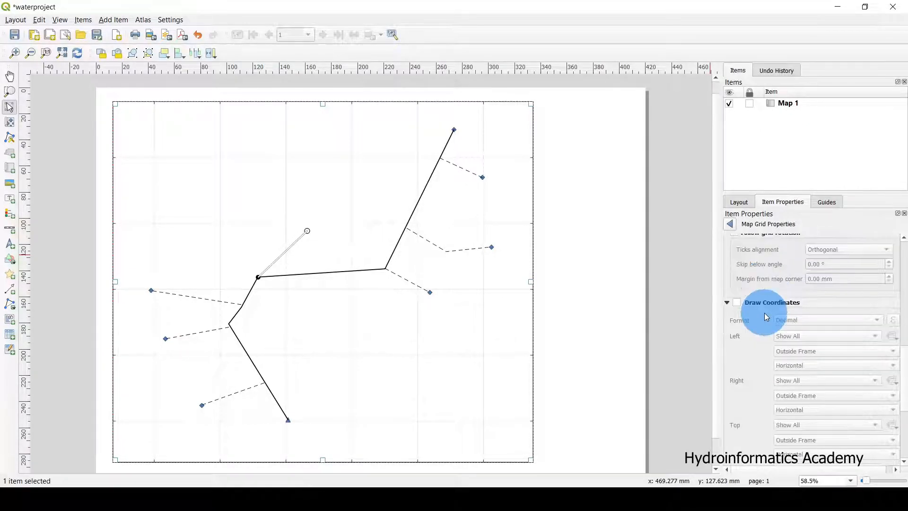
{"action": "scroll", "coordinate": [755, 342], "scroll_direction": "down", "scroll_amount": 1}
{"action": "left_click", "coordinate": [741, 275]}
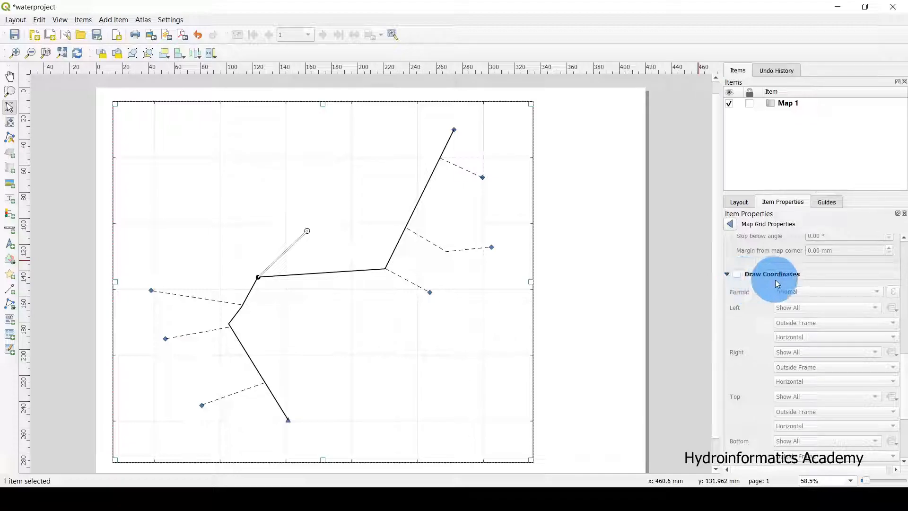
{"action": "left_click", "coordinate": [738, 274]}
{"action": "left_click", "coordinate": [738, 274]}
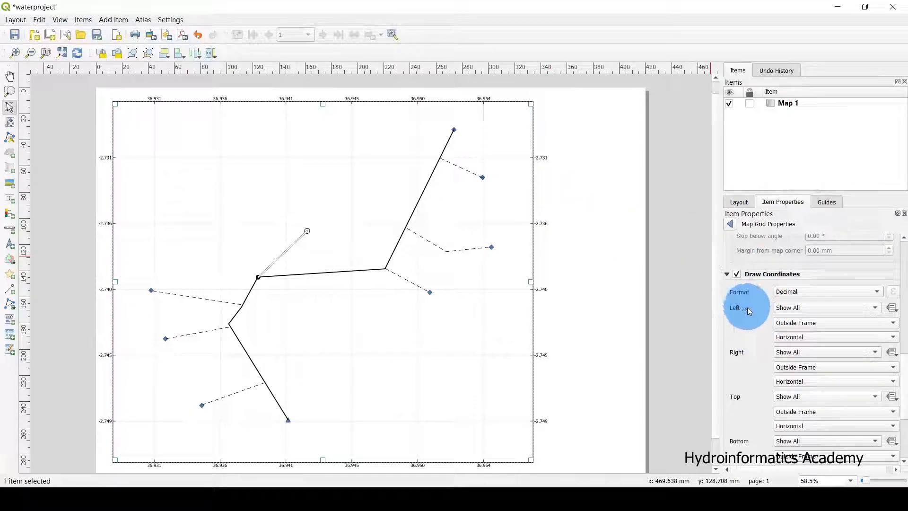
Step: Set the font size of the map grid's coordinate labels to 15 points
{"action": "scroll", "coordinate": [753, 327], "scroll_direction": "down", "scroll_amount": 2}
{"action": "scroll", "coordinate": [754, 327], "scroll_direction": "down", "scroll_amount": 3}
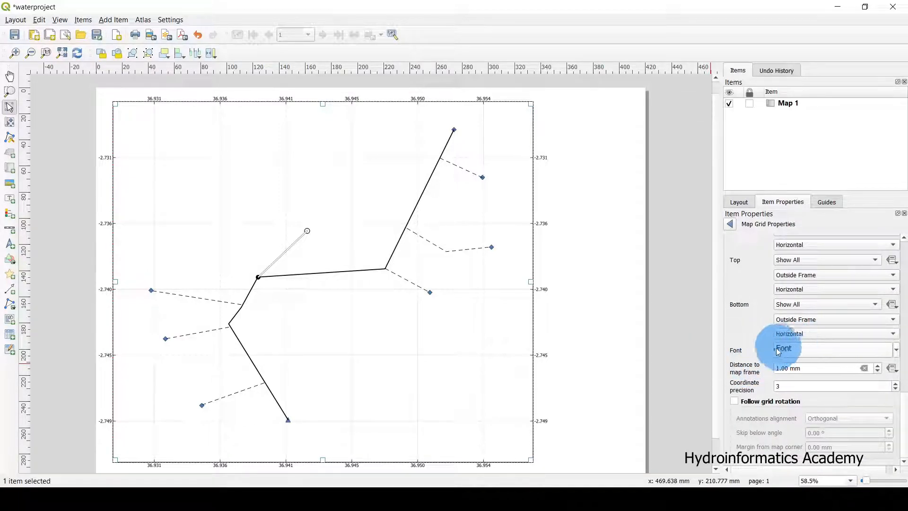
{"action": "left_click", "coordinate": [792, 353]}
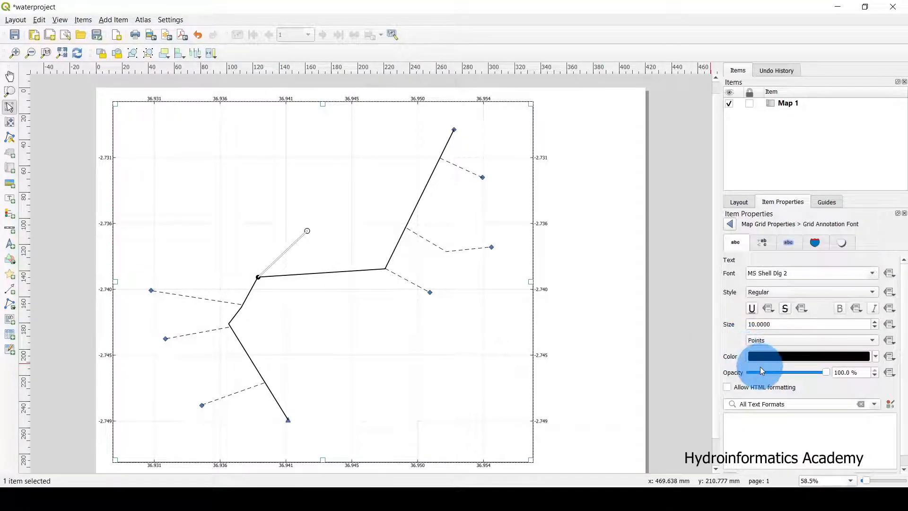
{"action": "left_click_drag", "start_coordinate": [781, 324], "coordinate": [746, 325]}
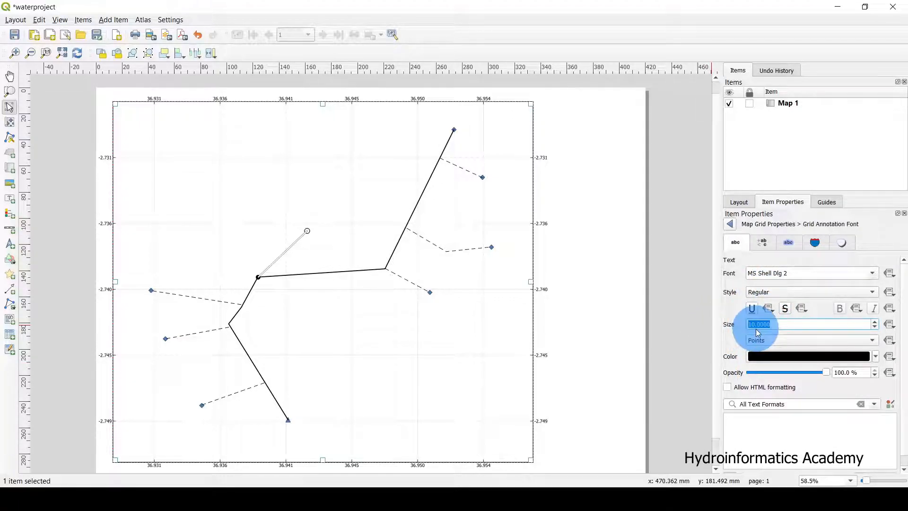
{"action": "type", "text": "15"}
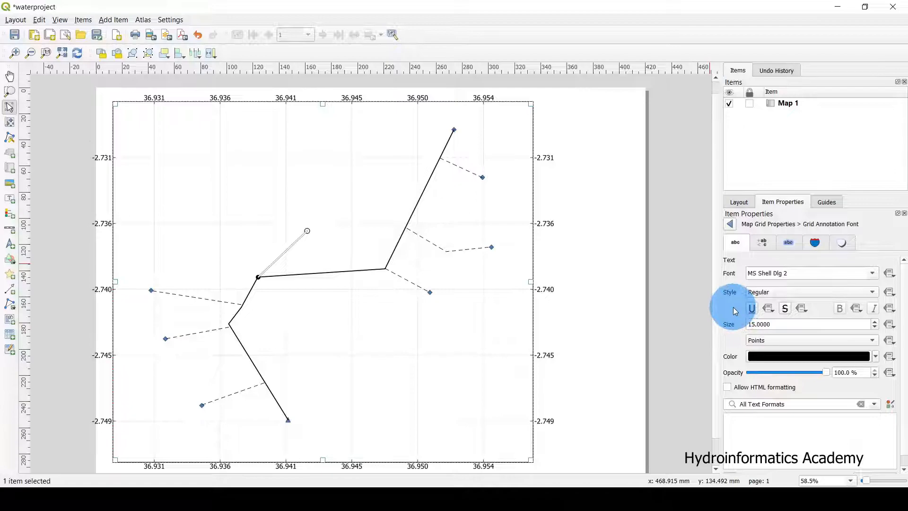
{"action": "left_click", "coordinate": [732, 224]}
Step: Set the orientation of the grid's right and left coordinate labels to Vertical Ascending and check them on the map
{"action": "scroll", "coordinate": [740, 324], "scroll_direction": "up", "scroll_amount": 2}
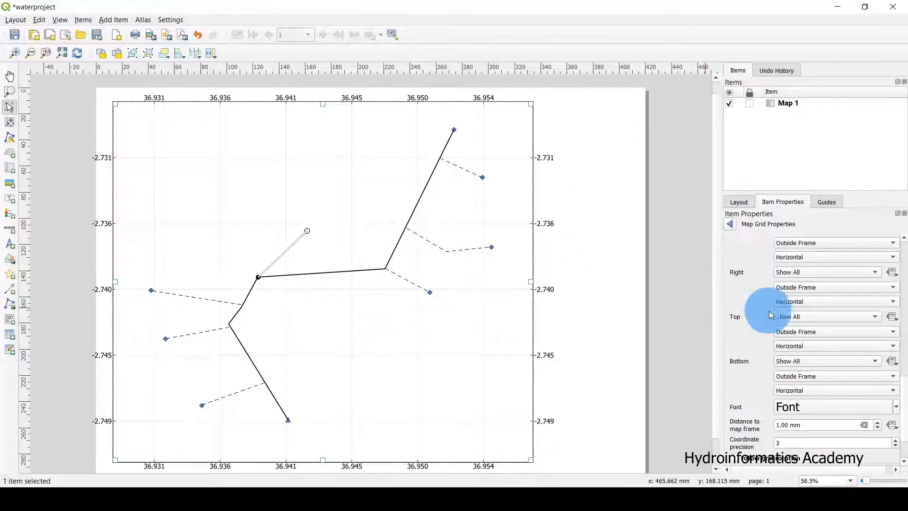
{"action": "left_click", "coordinate": [785, 302]}
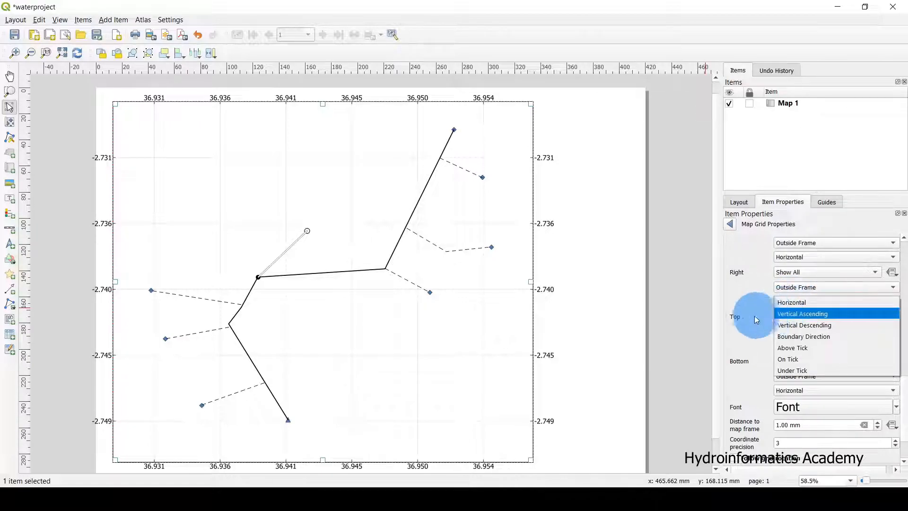
{"action": "left_click", "coordinate": [799, 314]}
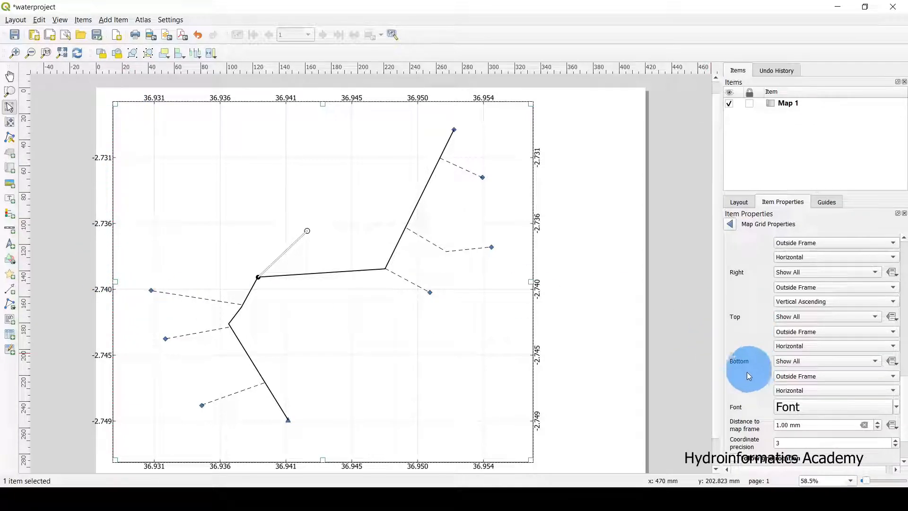
{"action": "scroll", "coordinate": [753, 300], "scroll_direction": "up", "scroll_amount": 2}
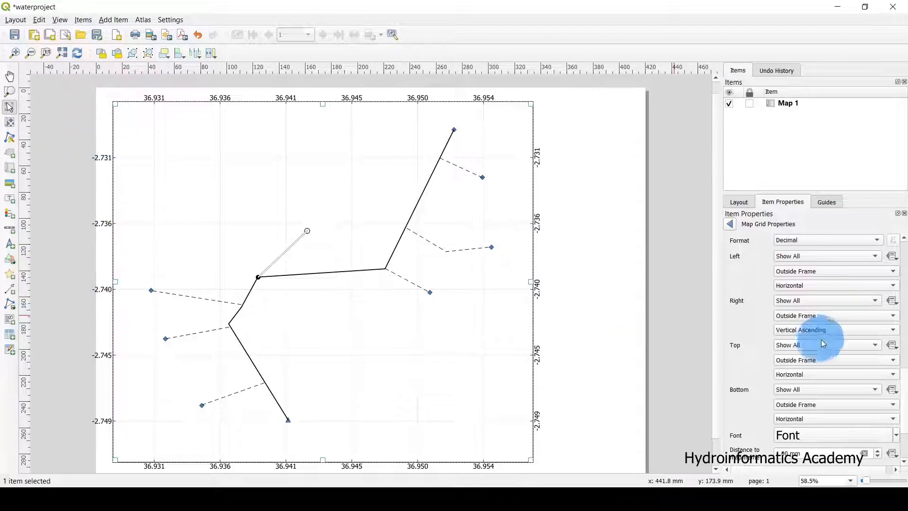
{"action": "left_click", "coordinate": [804, 285]}
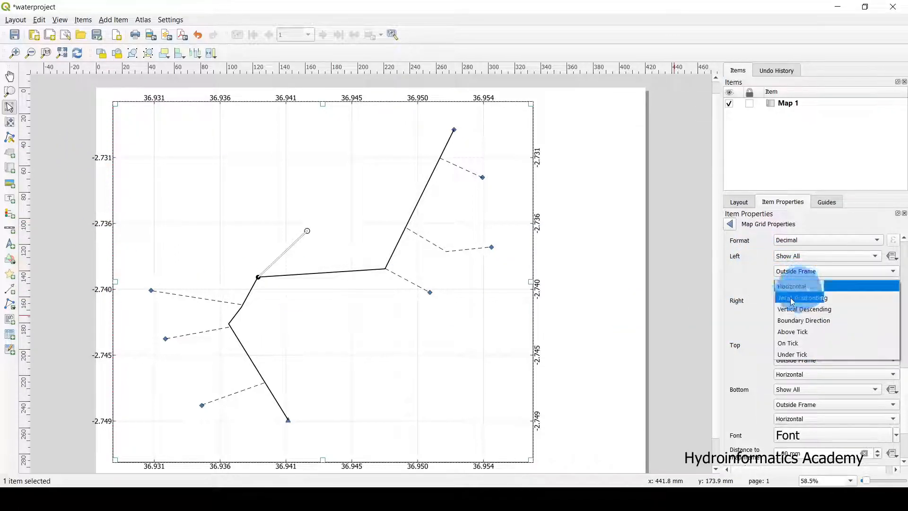
{"action": "left_click", "coordinate": [797, 302]}
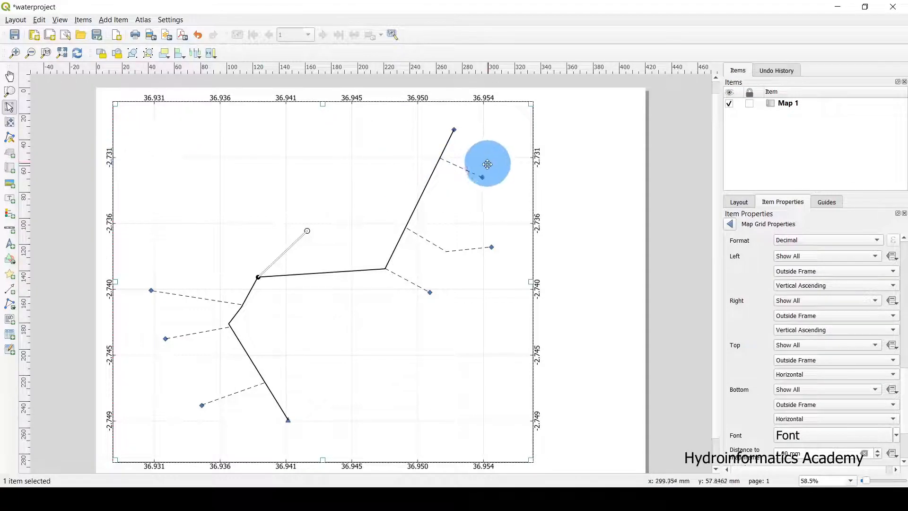
{"action": "scroll", "coordinate": [525, 165], "scroll_direction": "up", "scroll_amount": 1}
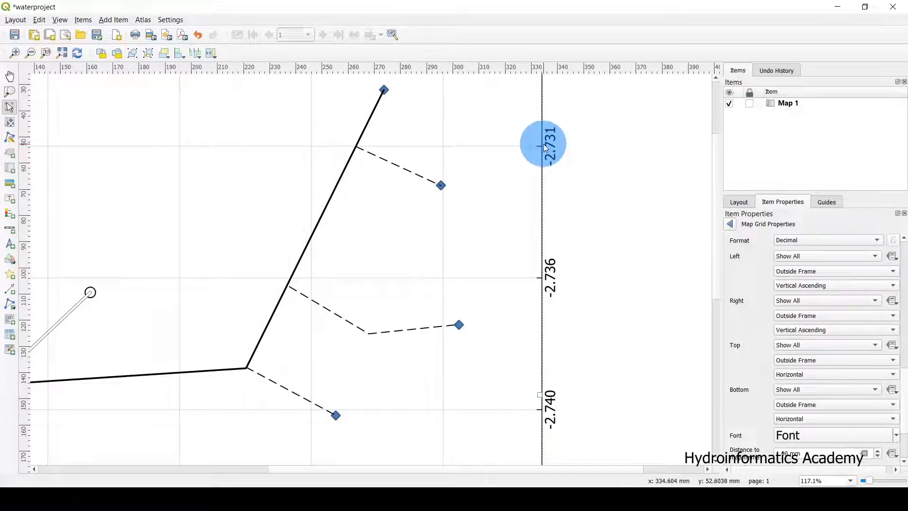
{"action": "scroll", "coordinate": [543, 148], "scroll_direction": "down", "scroll_amount": 5}
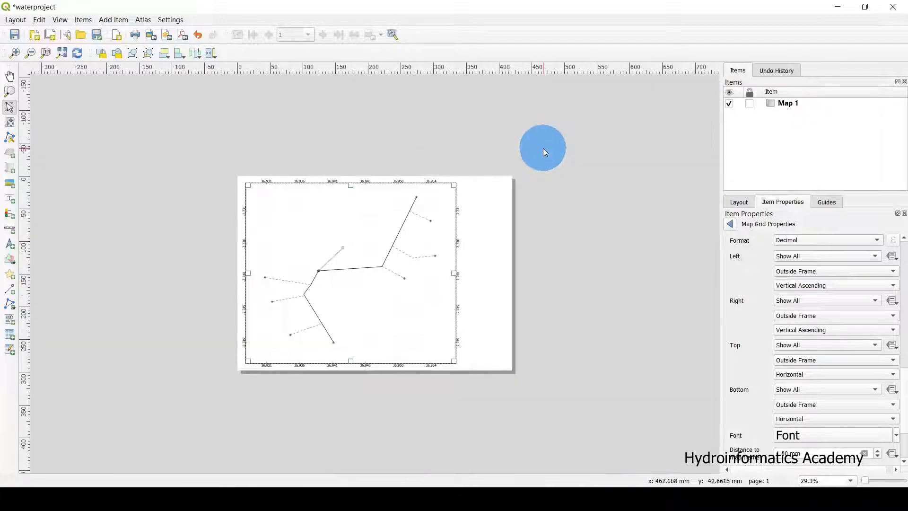
{"action": "scroll", "coordinate": [446, 239], "scroll_direction": "up", "scroll_amount": 5}
{"action": "scroll", "coordinate": [445, 239], "scroll_direction": "down", "scroll_amount": 1}
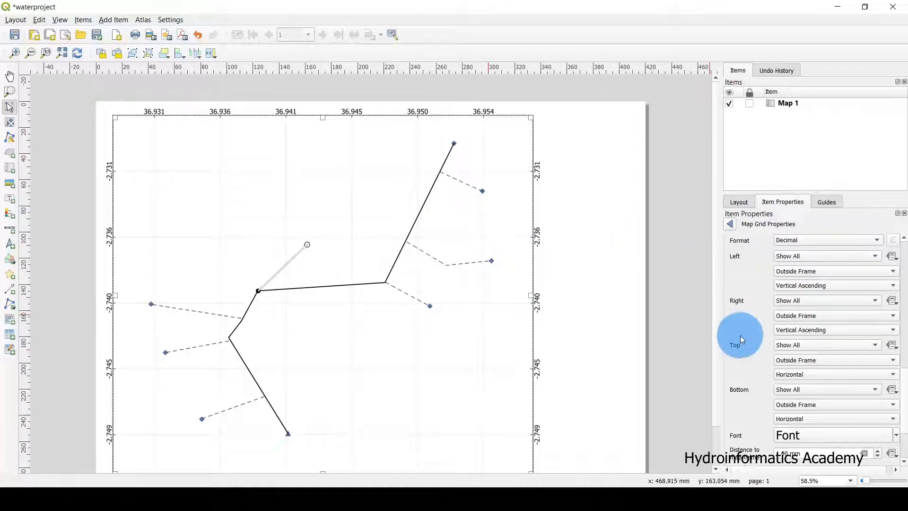
Step: Try a distance of 1.50 mm between the coordinate labels and the map frame
{"action": "scroll", "coordinate": [753, 319], "scroll_direction": "down", "scroll_amount": 1}
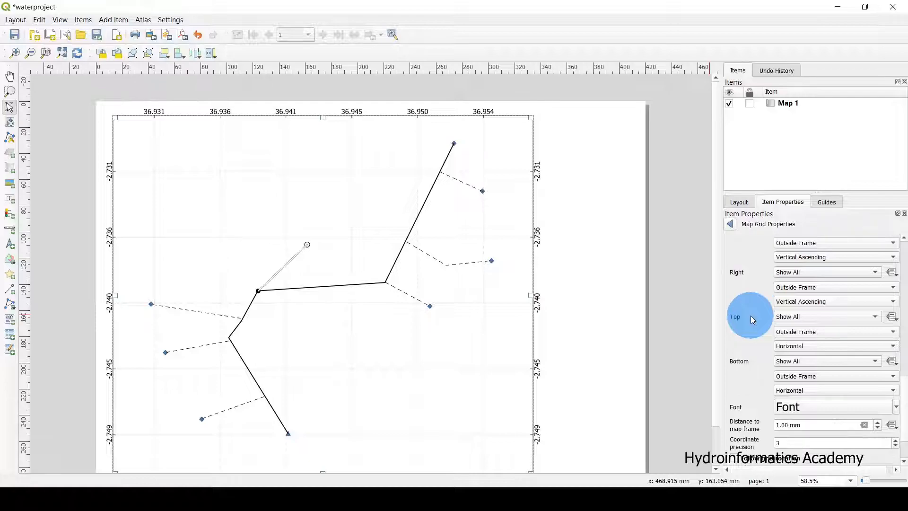
{"action": "scroll", "coordinate": [753, 319], "scroll_direction": "down", "scroll_amount": 1}
{"action": "scroll", "coordinate": [751, 316], "scroll_direction": "down", "scroll_amount": 1}
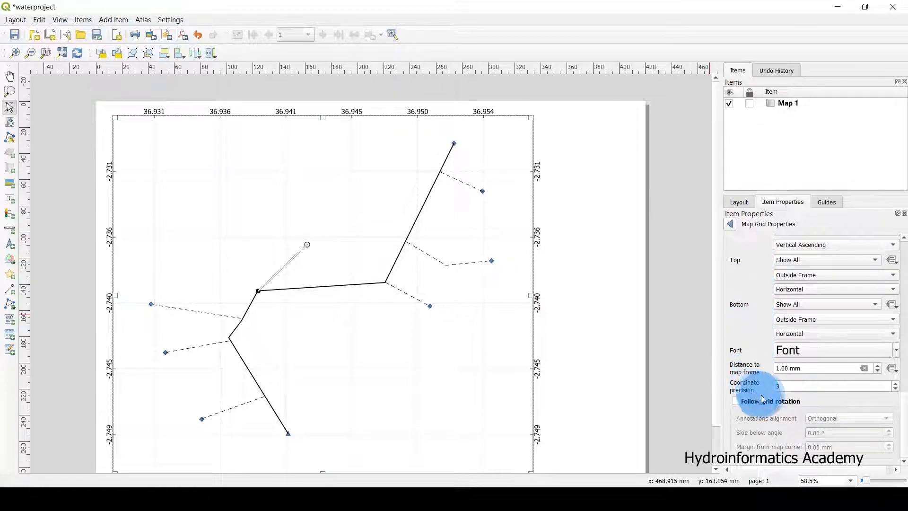
{"action": "double_click", "coordinate": [783, 386]}
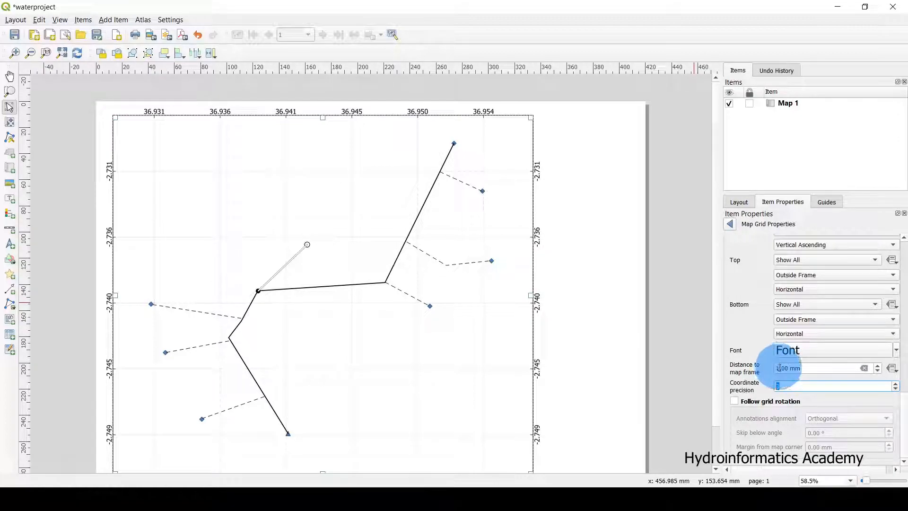
{"action": "left_click_drag", "start_coordinate": [780, 368], "coordinate": [763, 366]}
{"action": "type", "text": "1.5"}
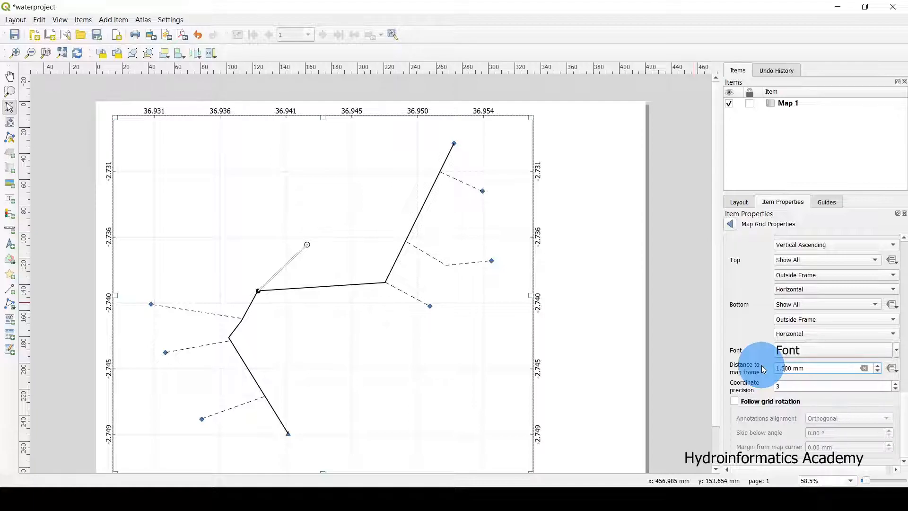
{"action": "left_click", "coordinate": [783, 385]}
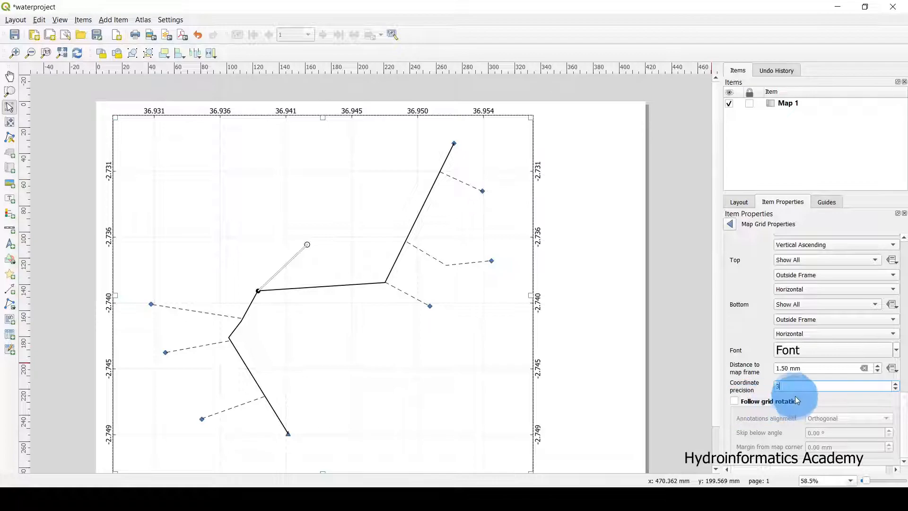
Step: Try distances to the map frame of 2 mm, 5 mm and 4 mm for the coordinate labels
{"action": "left_click_drag", "start_coordinate": [786, 368], "coordinate": [756, 364]}
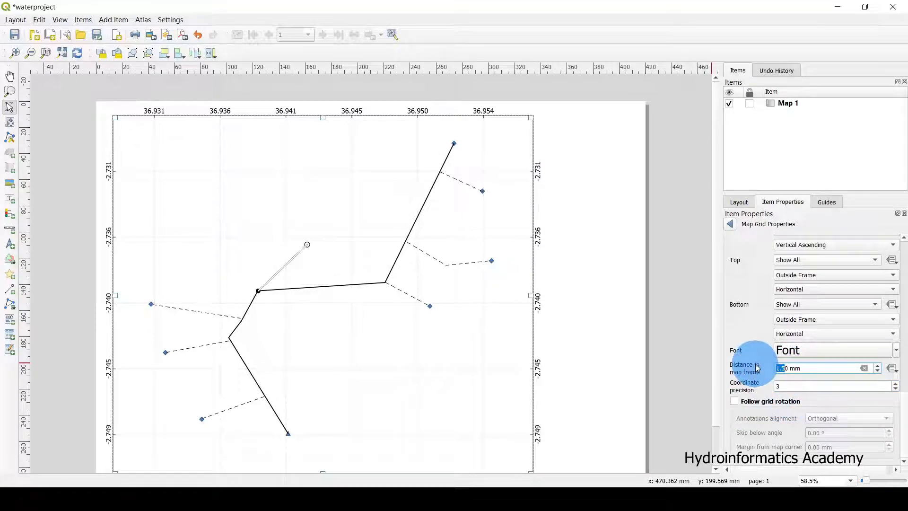
{"action": "type", "text": "2"}
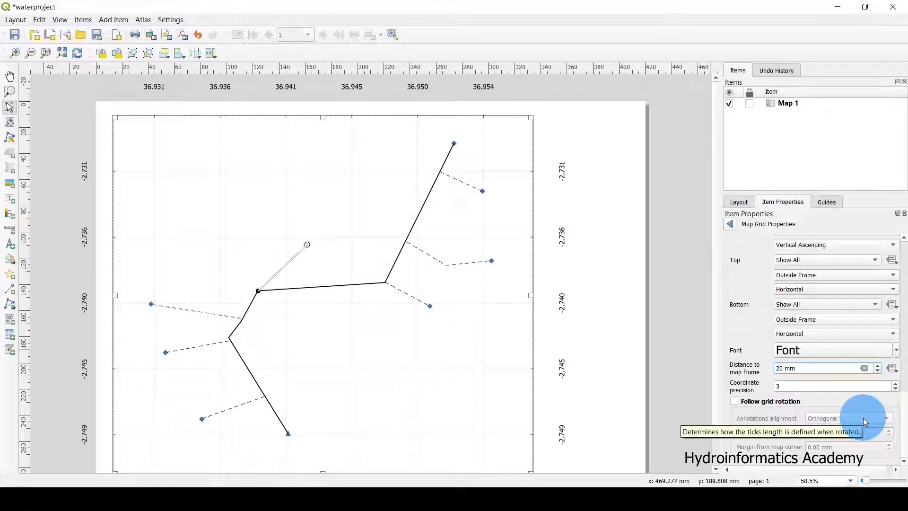
{"action": "key", "text": "BackSpace"}
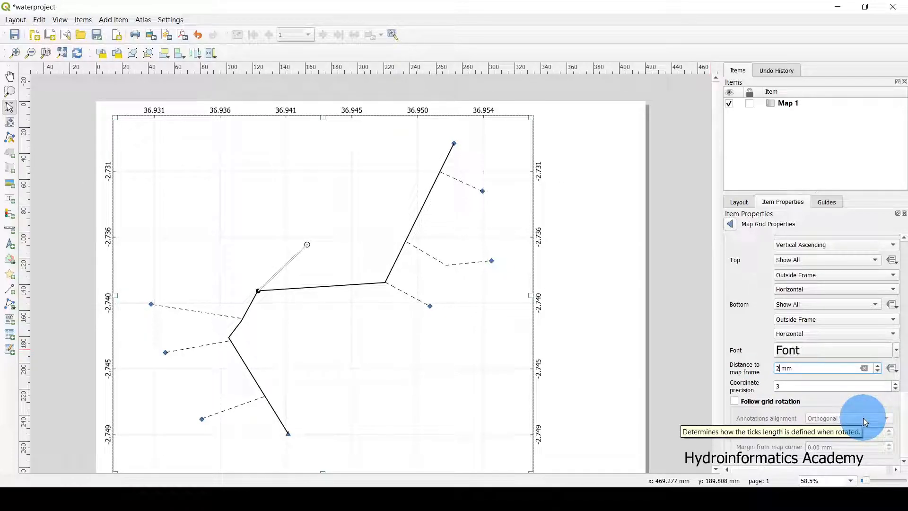
{"action": "key", "text": "BackSpace"}
{"action": "type", "text": "5"}
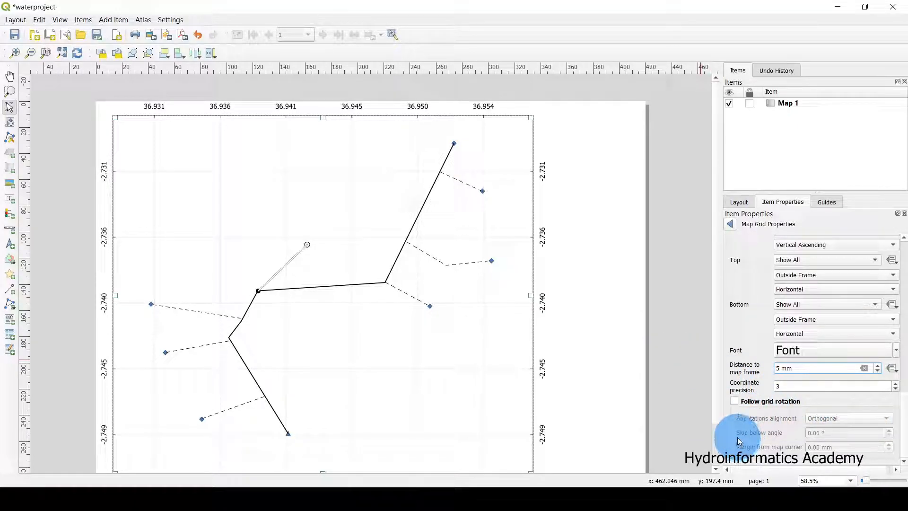
{"action": "key", "text": "BackSpace"}
{"action": "type", "text": "4"}
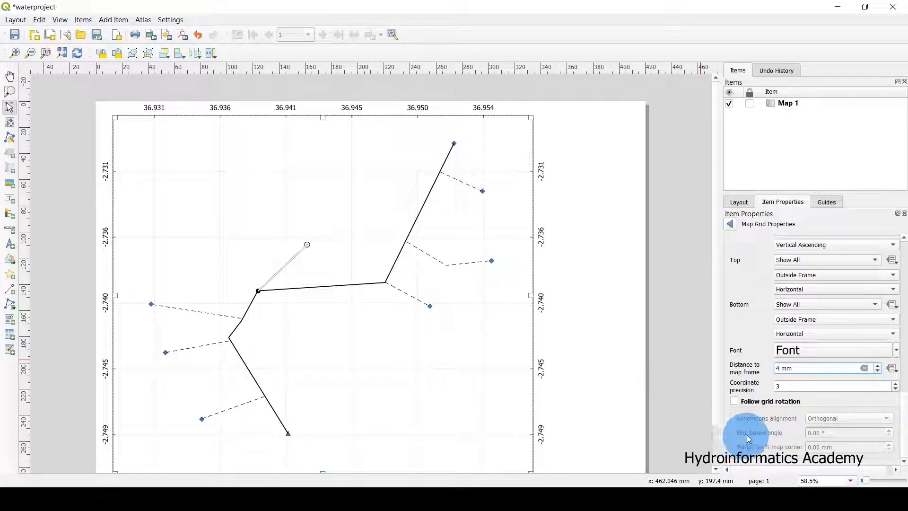
Step: Set the coordinate labels' distance to the map frame to 3.00 mm
{"action": "key", "text": "BackSpace"}
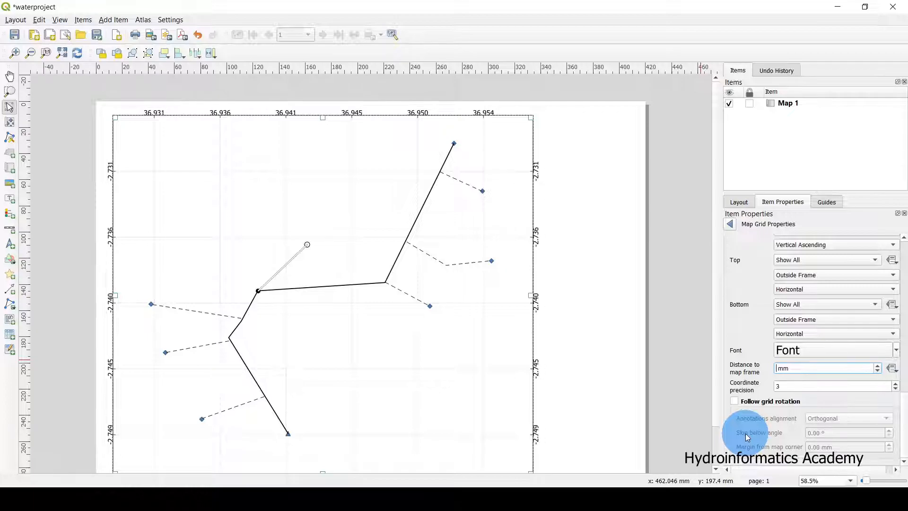
{"action": "type", "text": "3"}
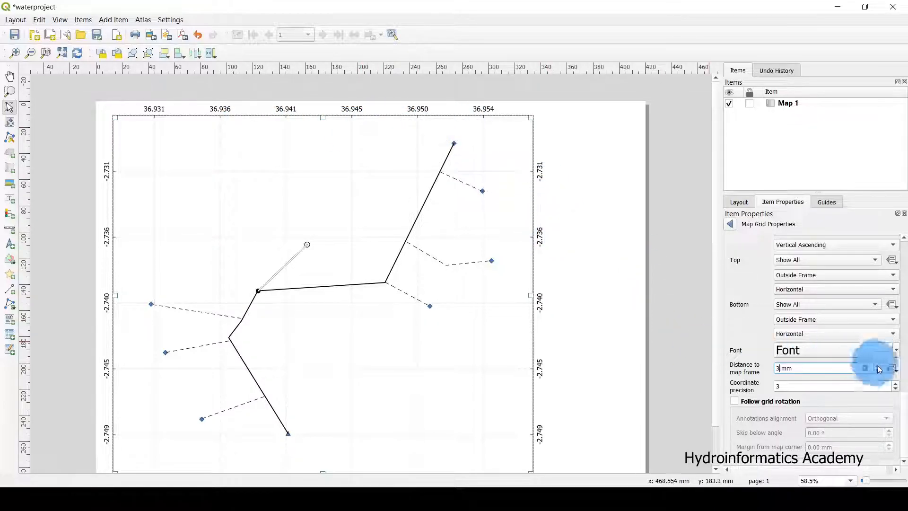
{"action": "left_click", "coordinate": [756, 378]}
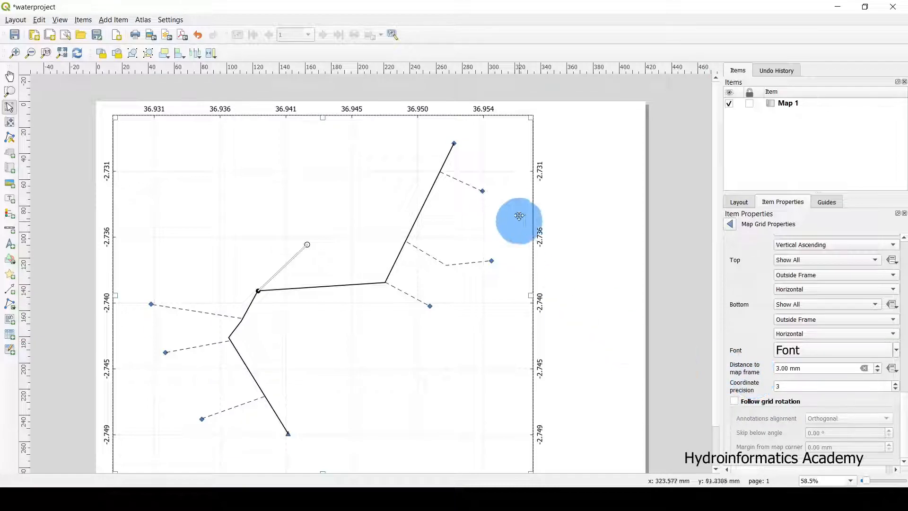
{"action": "left_click", "coordinate": [808, 371]}
{"action": "left_click_drag", "start_coordinate": [808, 371], "coordinate": [755, 369]}
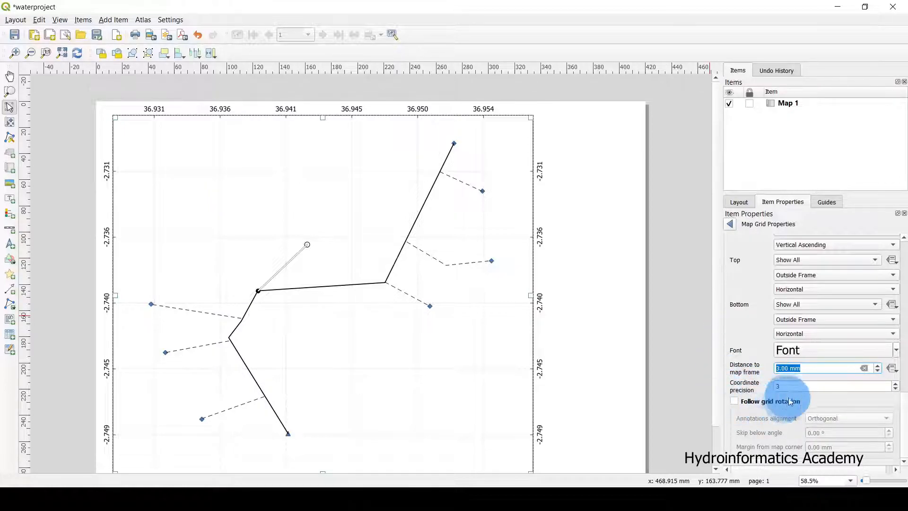
Step: Set the coordinate precision of the grid labels to 4 decimal places
{"action": "left_click_drag", "start_coordinate": [788, 387], "coordinate": [757, 386]}
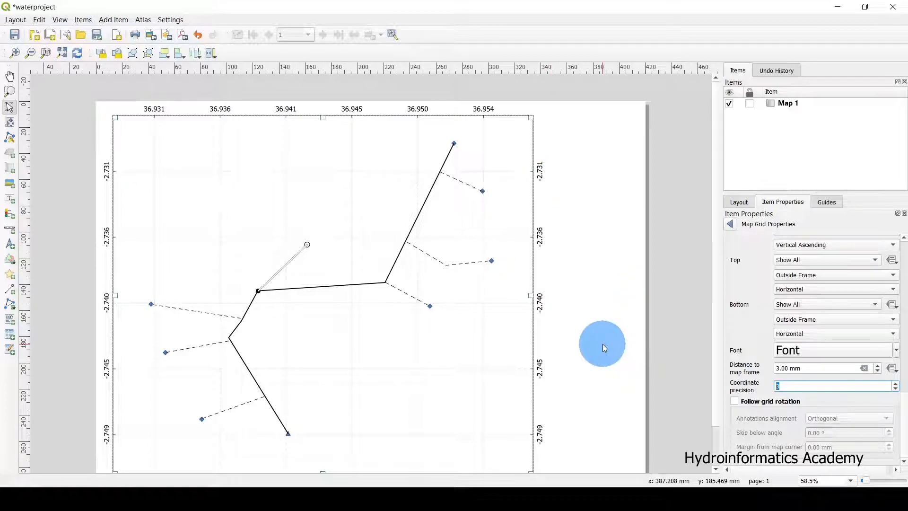
{"action": "type", "text": "4"}
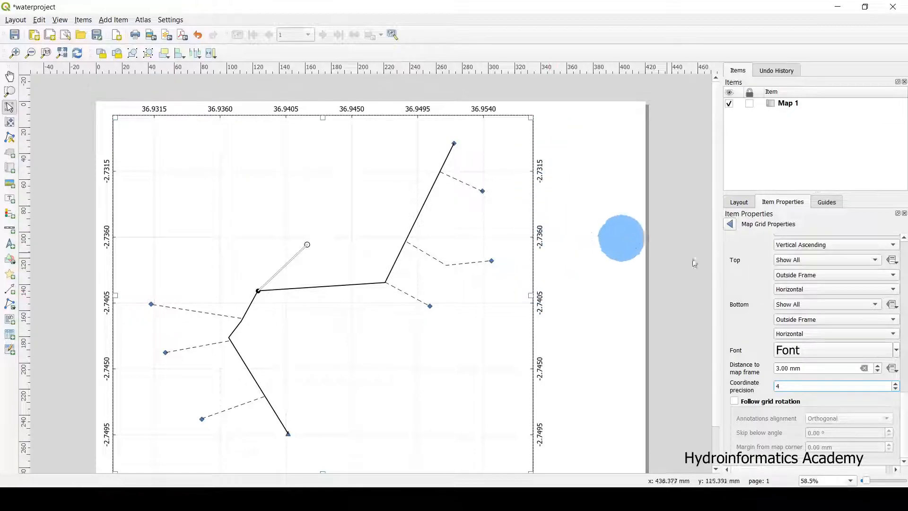
{"action": "left_click_drag", "start_coordinate": [781, 386], "coordinate": [755, 386]}
{"action": "left_click", "coordinate": [742, 356]}
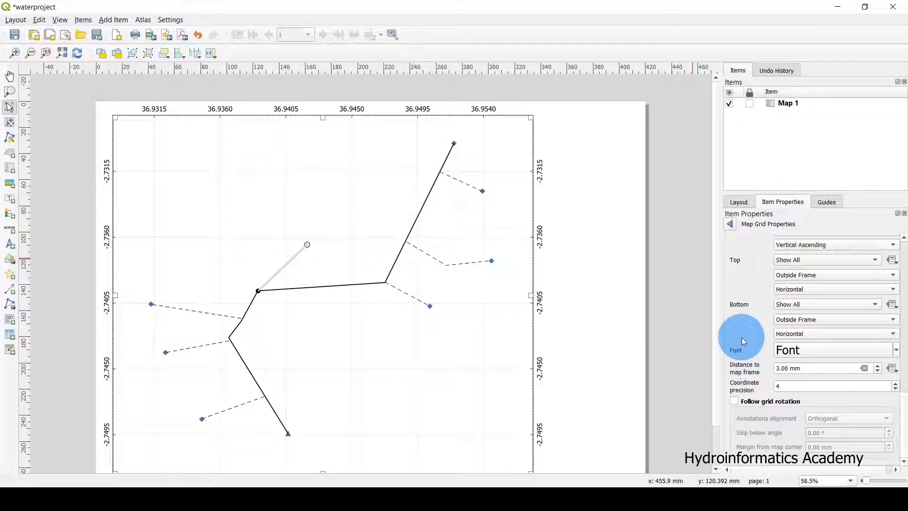
Step: Review the grid's Draw Coordinates settings and the frame side options above them
{"action": "scroll", "coordinate": [742, 281], "scroll_direction": "up", "scroll_amount": 5}
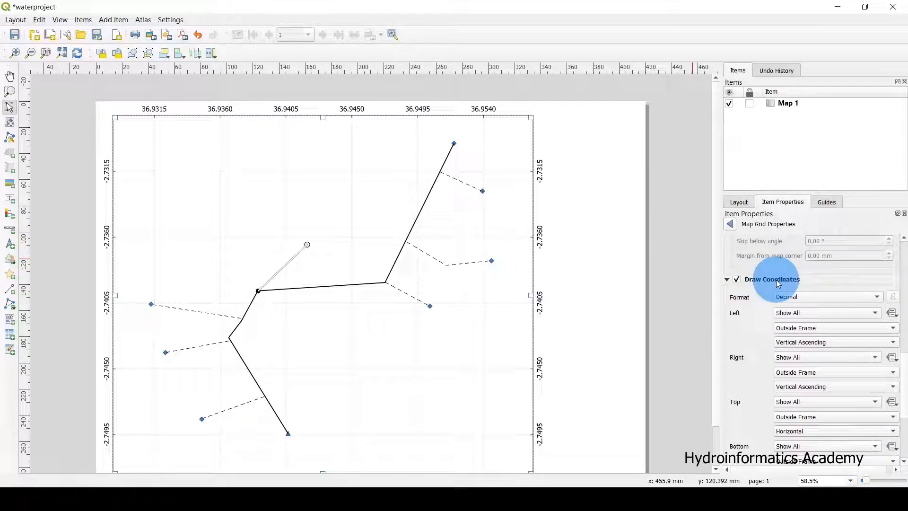
{"action": "scroll", "coordinate": [756, 314], "scroll_direction": "down", "scroll_amount": 5}
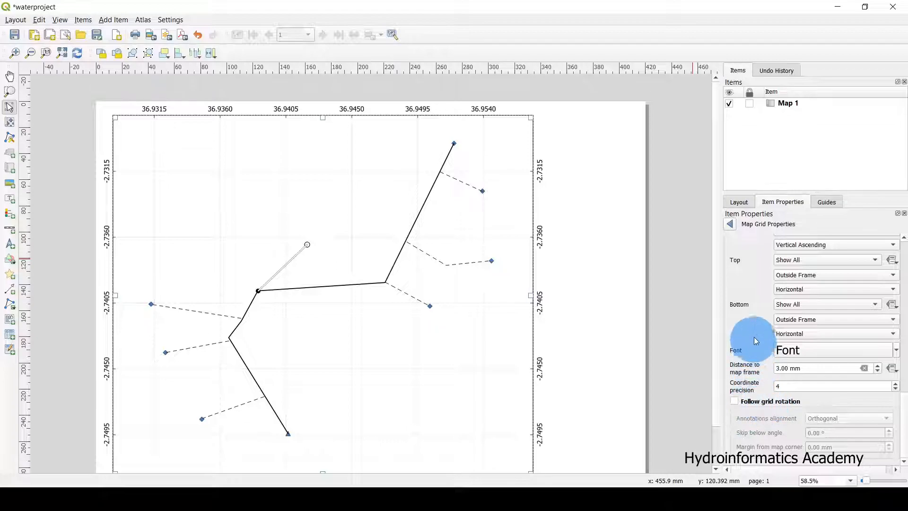
{"action": "scroll", "coordinate": [752, 312], "scroll_direction": "up", "scroll_amount": 2}
{"action": "scroll", "coordinate": [754, 291], "scroll_direction": "up", "scroll_amount": 1}
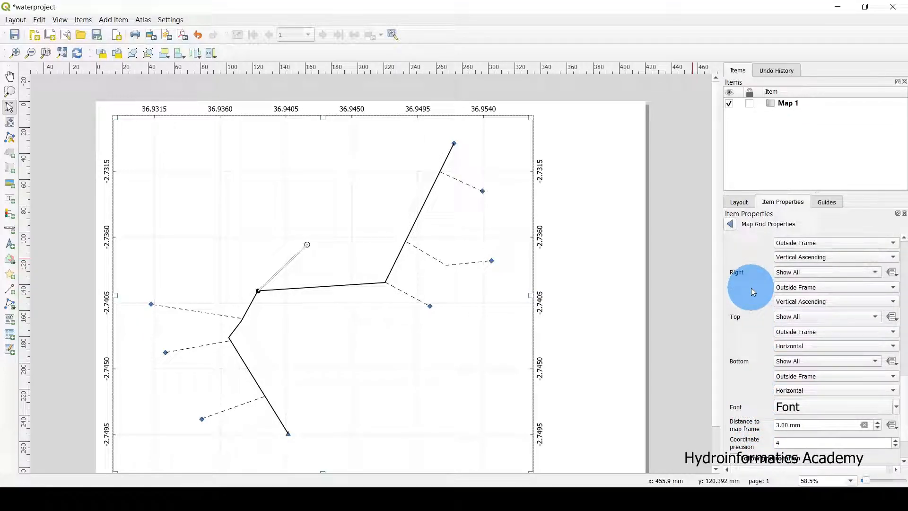
{"action": "scroll", "coordinate": [751, 288], "scroll_direction": "up", "scroll_amount": 4}
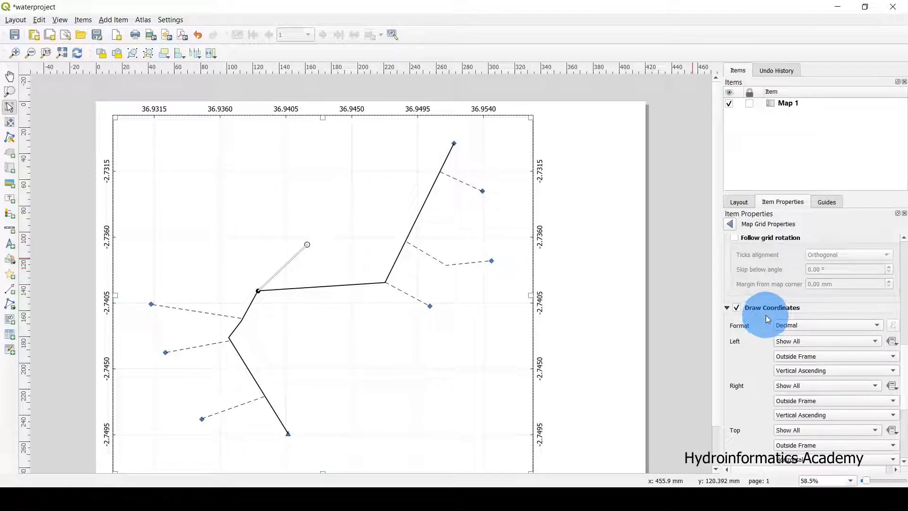
{"action": "scroll", "coordinate": [765, 313], "scroll_direction": "up", "scroll_amount": 2}
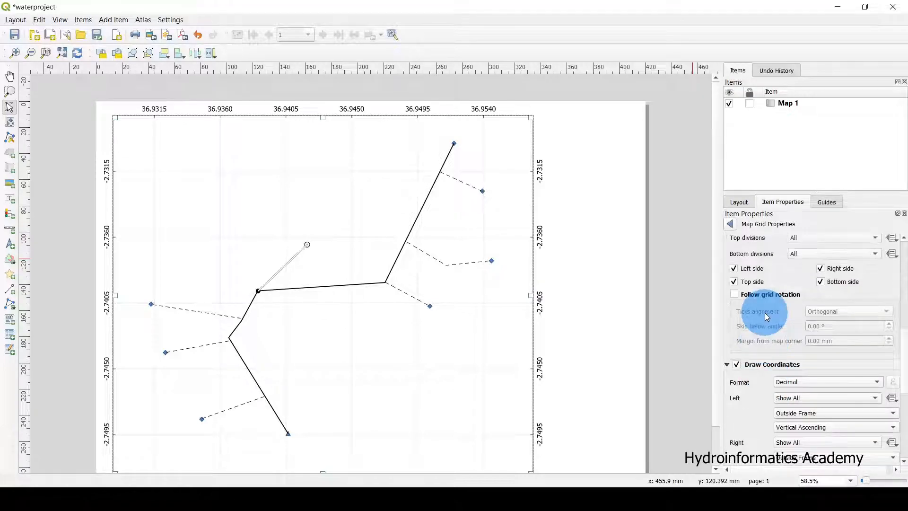
Step: Review the grid's interval and frame settings, and examine the whole page and the empty strip beside the map
{"action": "scroll", "coordinate": [765, 313], "scroll_direction": "up", "scroll_amount": 3}
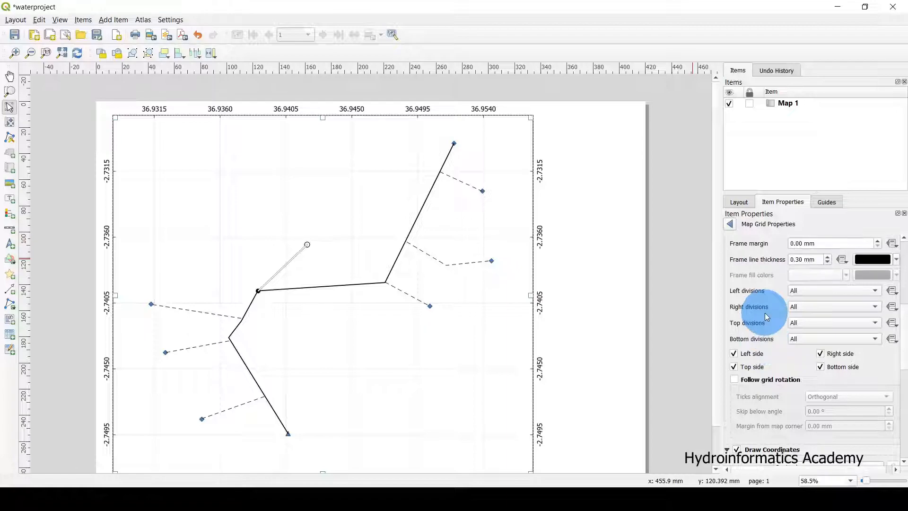
{"action": "scroll", "coordinate": [765, 313], "scroll_direction": "up", "scroll_amount": 1}
{"action": "scroll", "coordinate": [765, 313], "scroll_direction": "up", "scroll_amount": 4}
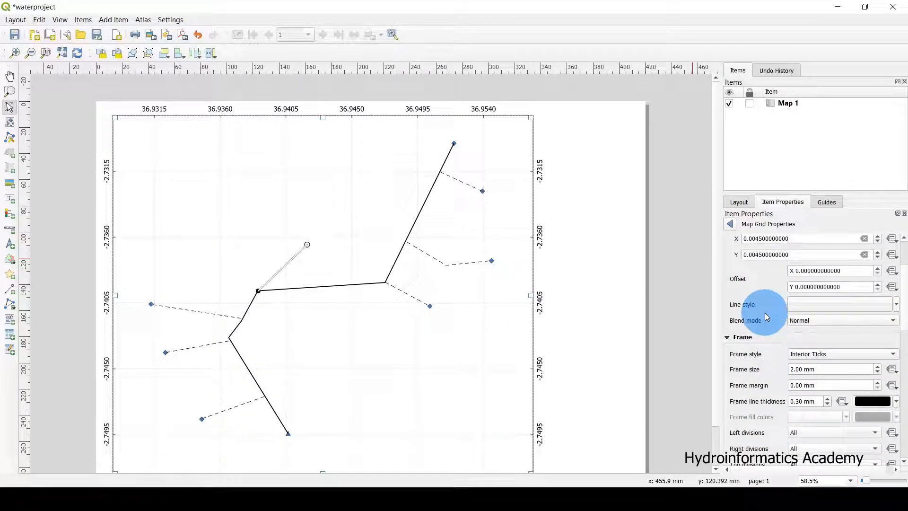
{"action": "left_click", "coordinate": [659, 254]}
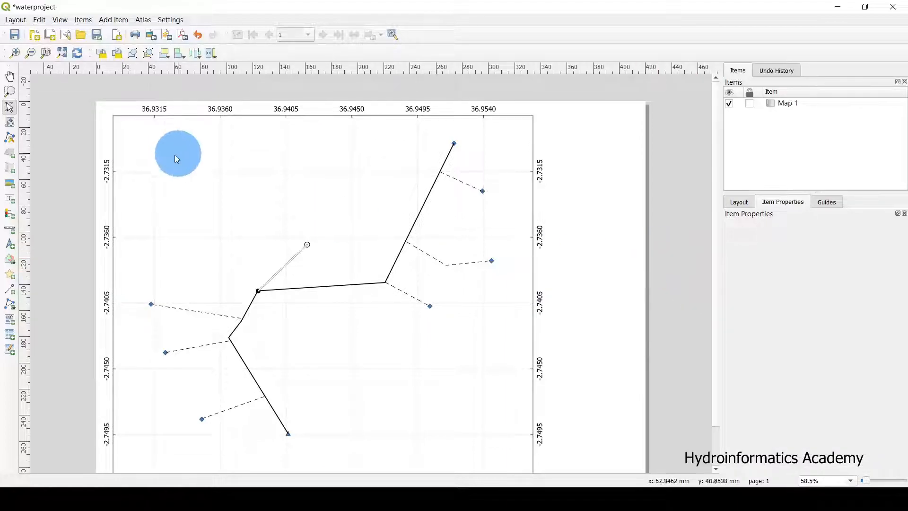
{"action": "left_click", "coordinate": [9, 77]}
{"action": "scroll", "coordinate": [401, 226], "scroll_direction": "down", "scroll_amount": 1}
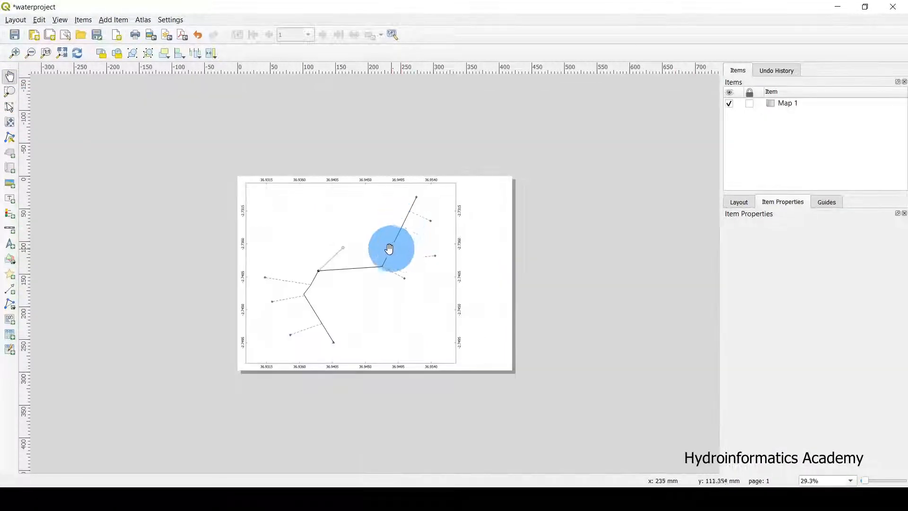
{"action": "scroll", "coordinate": [344, 235], "scroll_direction": "up", "scroll_amount": 1}
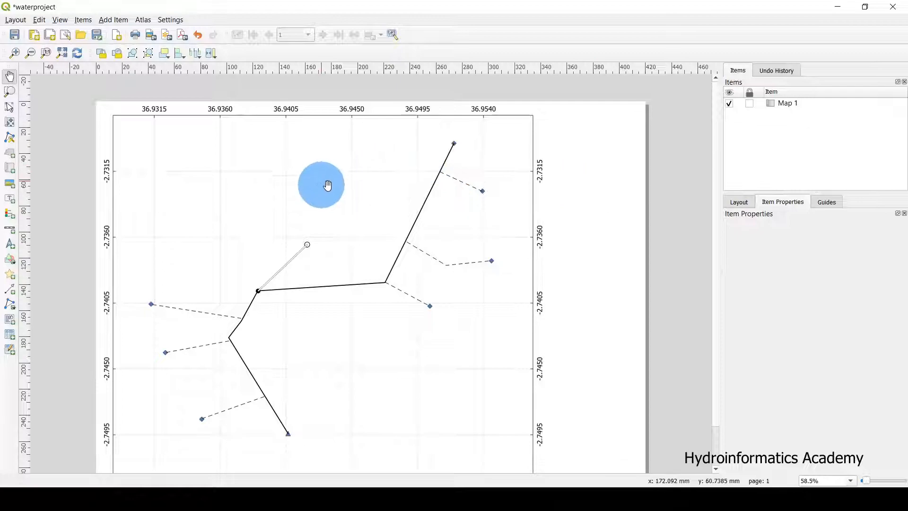
{"action": "scroll", "coordinate": [324, 182], "scroll_direction": "down", "scroll_amount": 1}
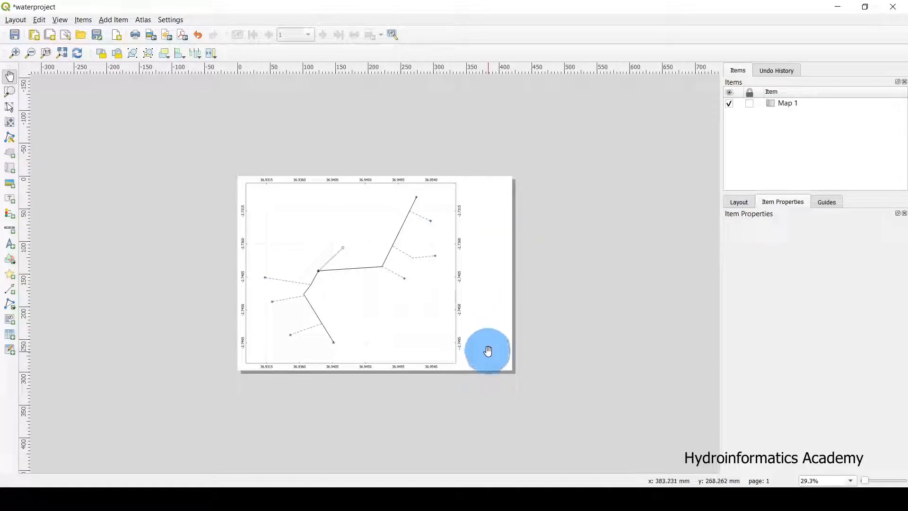
{"action": "scroll", "coordinate": [486, 260], "scroll_direction": "up", "scroll_amount": 1}
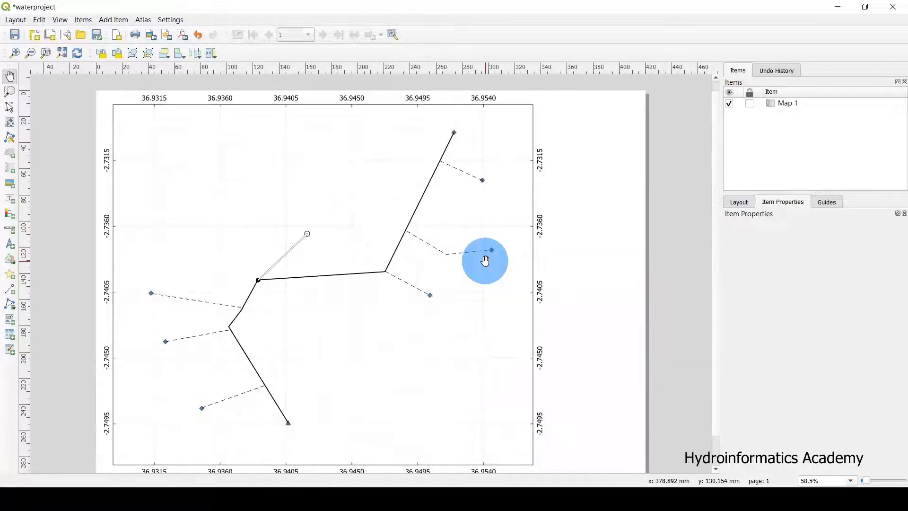
{"action": "left_click_drag", "start_coordinate": [462, 318], "coordinate": [460, 310]}
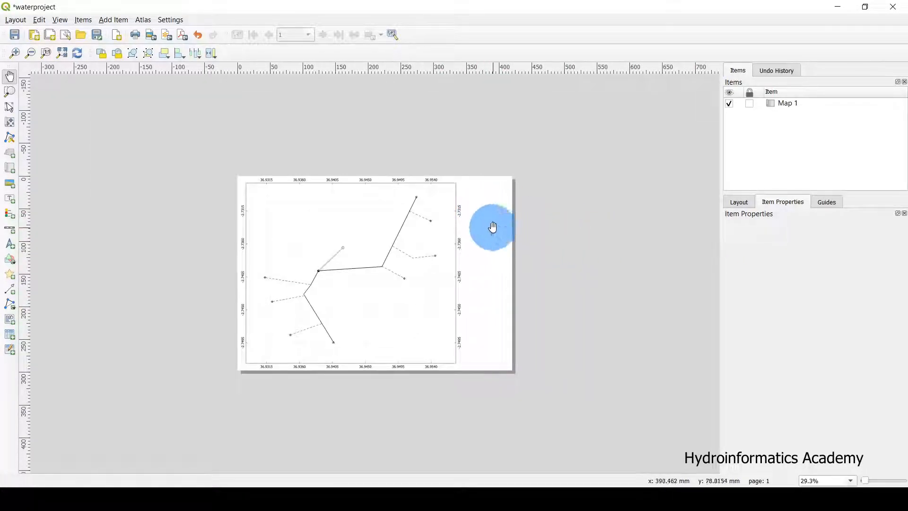
{"action": "scroll", "coordinate": [491, 227], "scroll_direction": "up", "scroll_amount": 1}
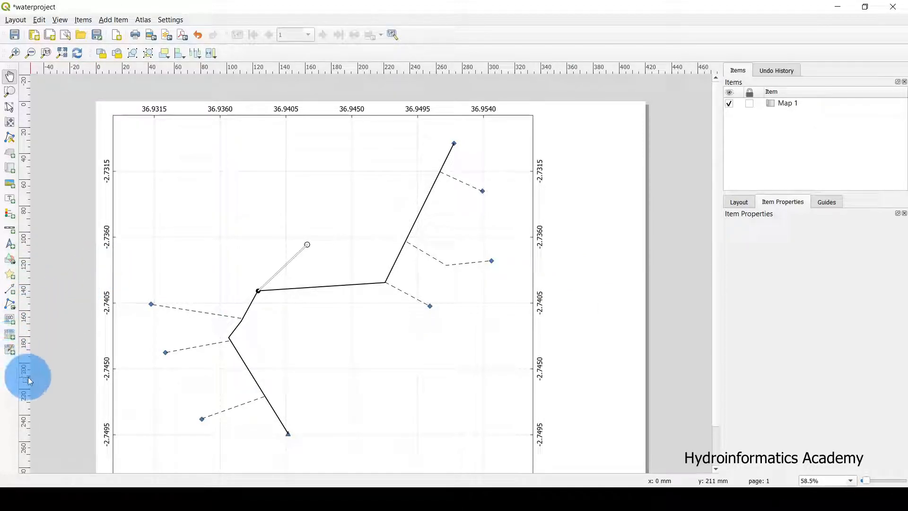
Step: Add a rectangle about 75 mm wide and 270 mm high in the empty strip to the right of the map
{"action": "left_click", "coordinate": [112, 21]}
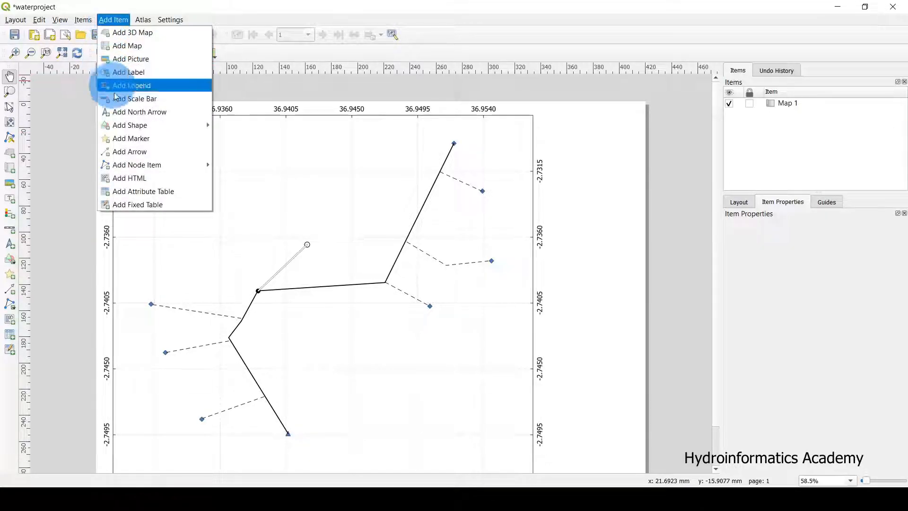
{"action": "mouse_move", "coordinate": [130, 125]}
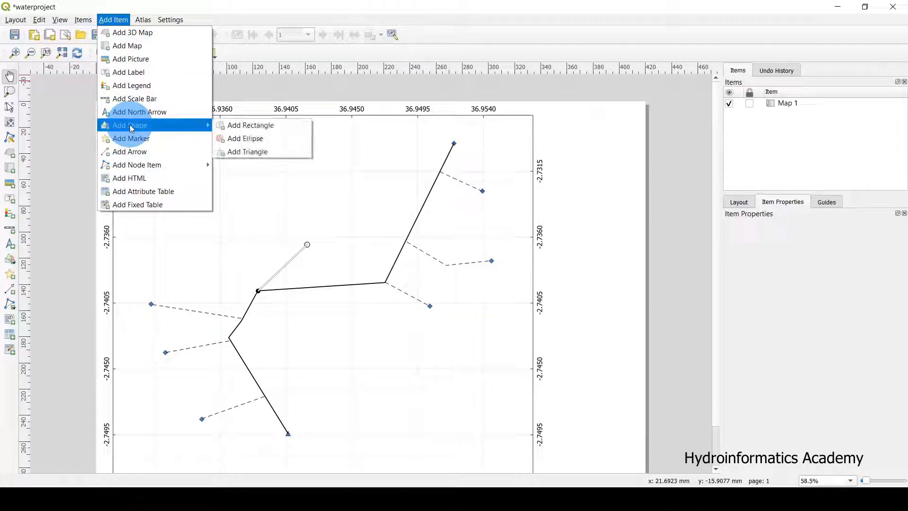
{"action": "left_click", "coordinate": [251, 125]}
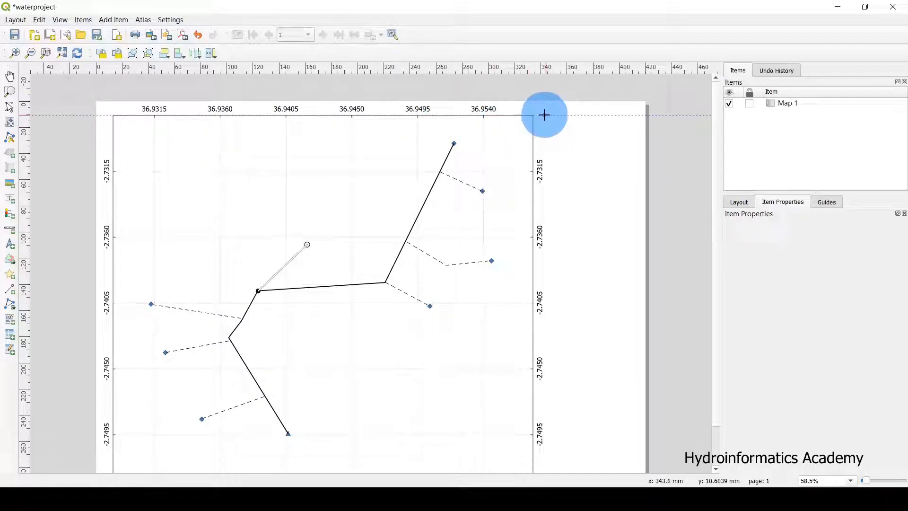
{"action": "left_click_drag", "start_coordinate": [543, 115], "coordinate": [643, 469]}
Step: Extend the rectangle's bottom edge downward to align with the bottom of the map frame
{"action": "scroll", "coordinate": [578, 166], "scroll_direction": "down", "scroll_amount": 1}
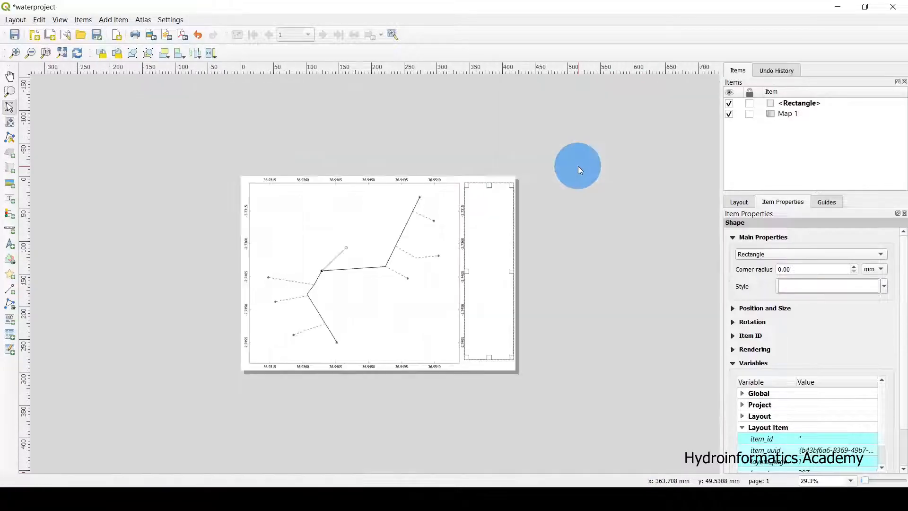
{"action": "scroll", "coordinate": [467, 360], "scroll_direction": "up", "scroll_amount": 1}
{"action": "scroll", "coordinate": [501, 334], "scroll_direction": "down", "scroll_amount": 1}
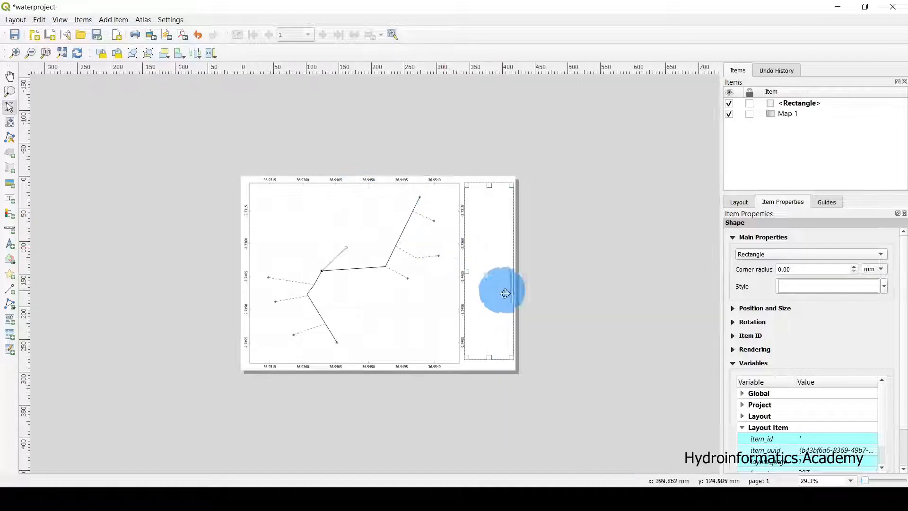
{"action": "scroll", "coordinate": [492, 377], "scroll_direction": "up", "scroll_amount": 1}
{"action": "scroll", "coordinate": [657, 411], "scroll_direction": "up", "scroll_amount": 1}
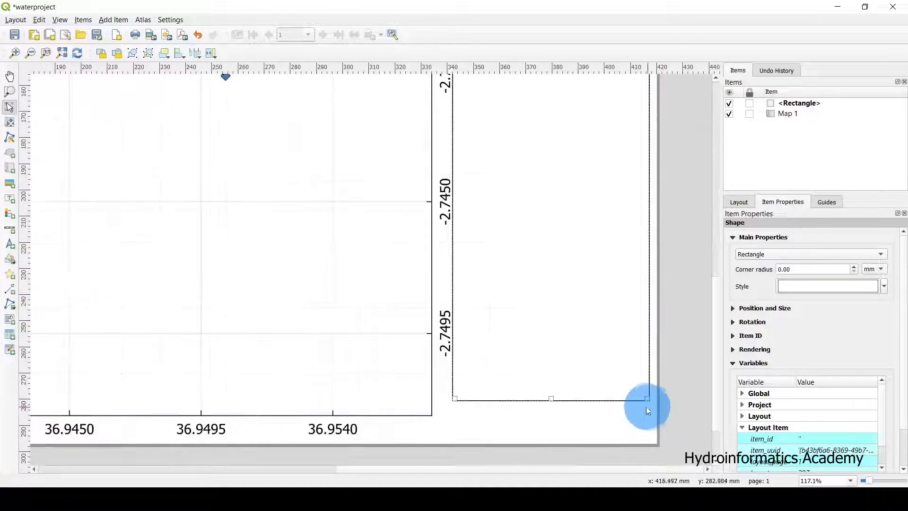
{"action": "left_click_drag", "start_coordinate": [552, 400], "coordinate": [551, 415]}
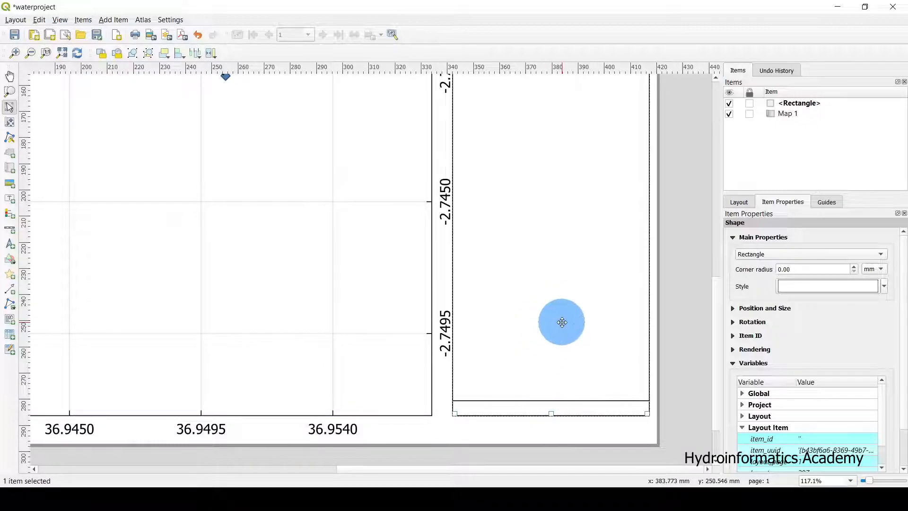
{"action": "left_click", "coordinate": [562, 322]}
{"action": "left_click", "coordinate": [681, 276]}
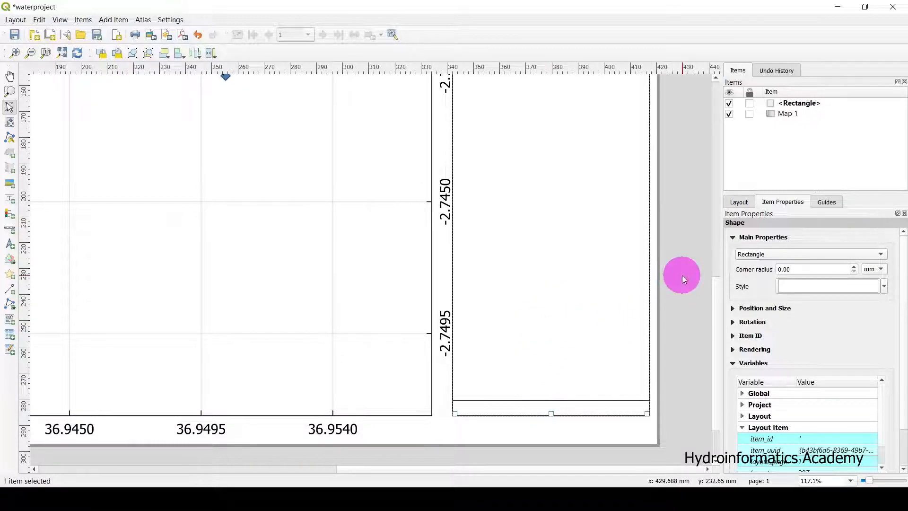
Step: Examine the page layout with the map and rectangle, including the coordinate labels in the gap between them
{"action": "scroll", "coordinate": [541, 305], "scroll_direction": "down", "scroll_amount": 5}
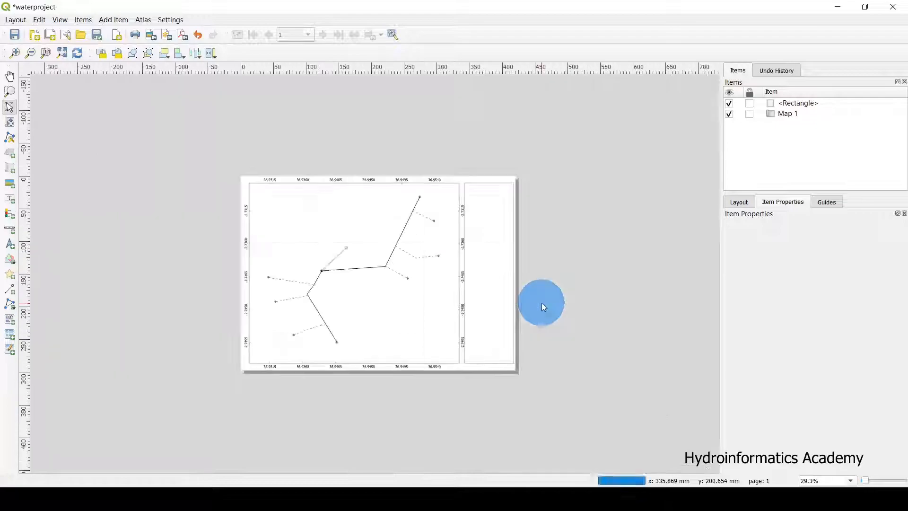
{"action": "scroll", "coordinate": [492, 283], "scroll_direction": "up", "scroll_amount": 2}
{"action": "scroll", "coordinate": [385, 191], "scroll_direction": "down", "scroll_amount": 1}
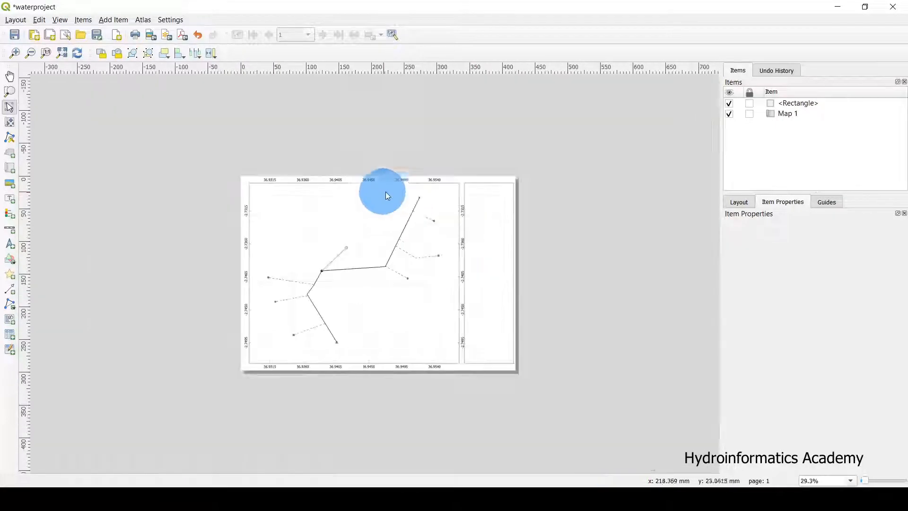
{"action": "scroll", "coordinate": [457, 236], "scroll_direction": "up", "scroll_amount": 1}
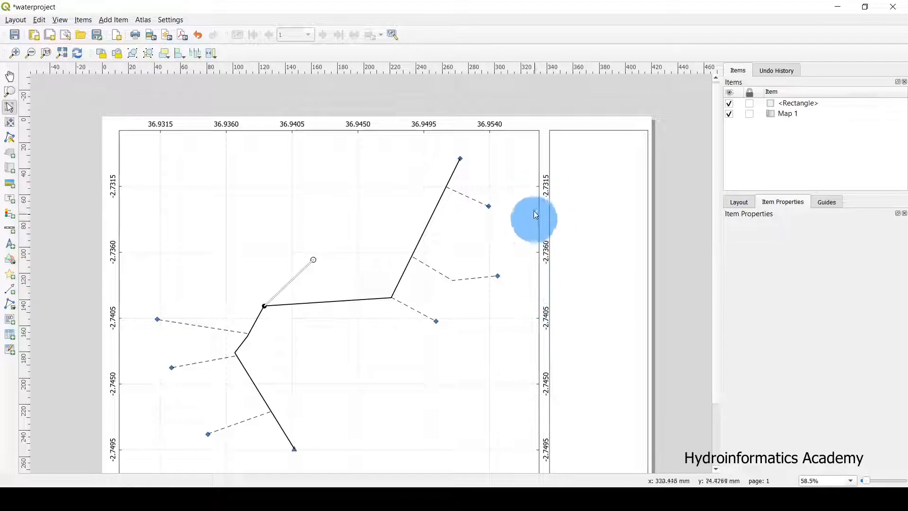
{"action": "scroll", "coordinate": [523, 260], "scroll_direction": "down", "scroll_amount": 1}
{"action": "scroll", "coordinate": [455, 317], "scroll_direction": "up", "scroll_amount": 1}
{"action": "scroll", "coordinate": [547, 258], "scroll_direction": "down", "scroll_amount": 1}
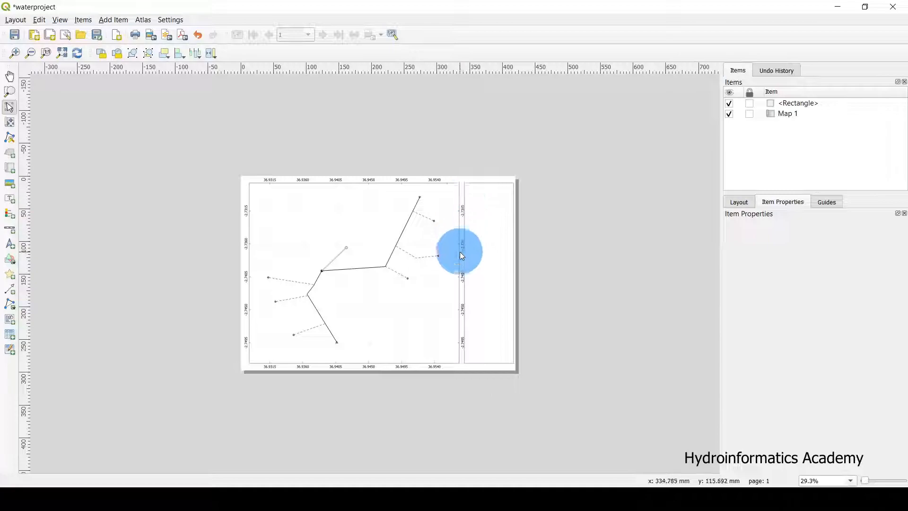
{"action": "scroll", "coordinate": [463, 256], "scroll_direction": "up", "scroll_amount": 1}
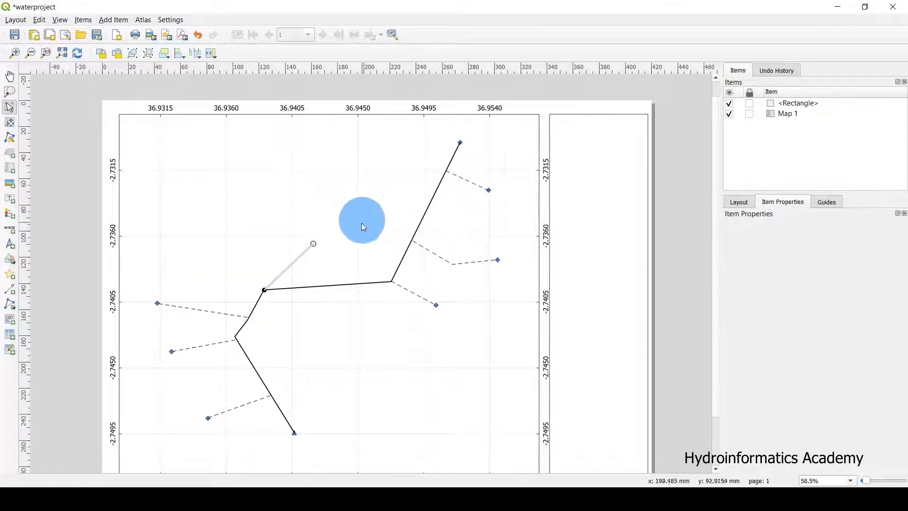
{"action": "scroll", "coordinate": [350, 213], "scroll_direction": "down", "scroll_amount": 1}
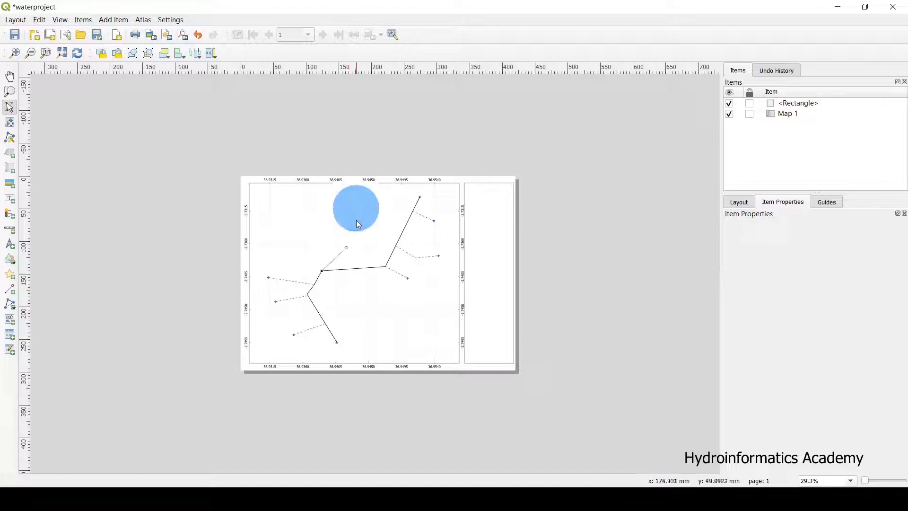
Step: Disable the coordinate labels on the right side of the map's Grid 1
{"action": "left_click", "coordinate": [364, 245]}
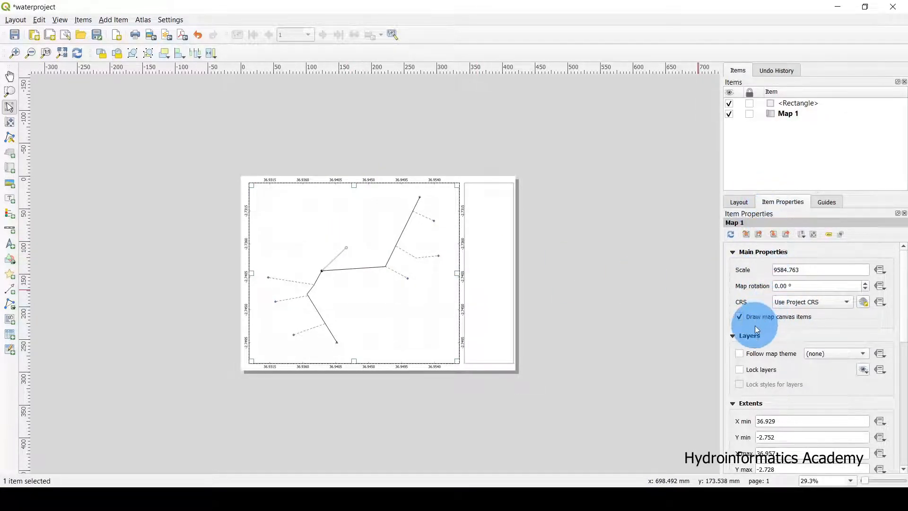
{"action": "scroll", "coordinate": [757, 330], "scroll_direction": "down", "scroll_amount": 1}
{"action": "scroll", "coordinate": [757, 330], "scroll_direction": "down", "scroll_amount": 6}
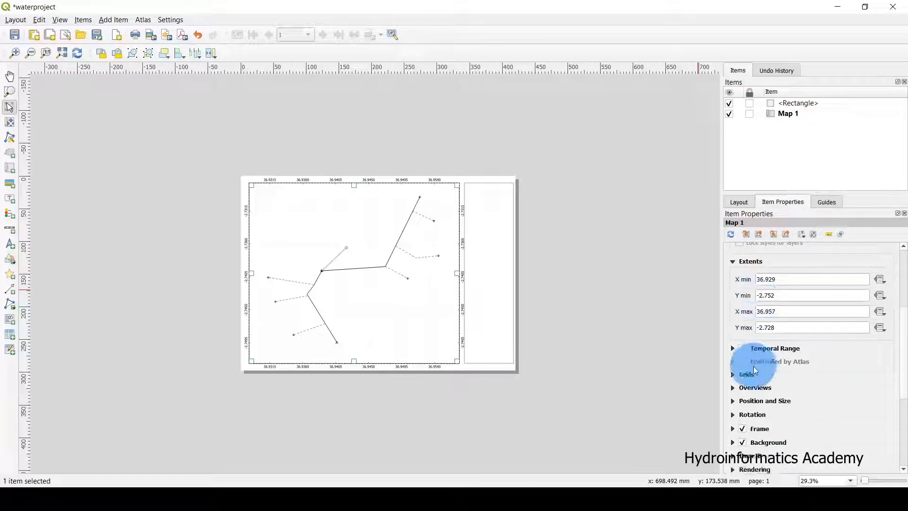
{"action": "left_click", "coordinate": [738, 319]}
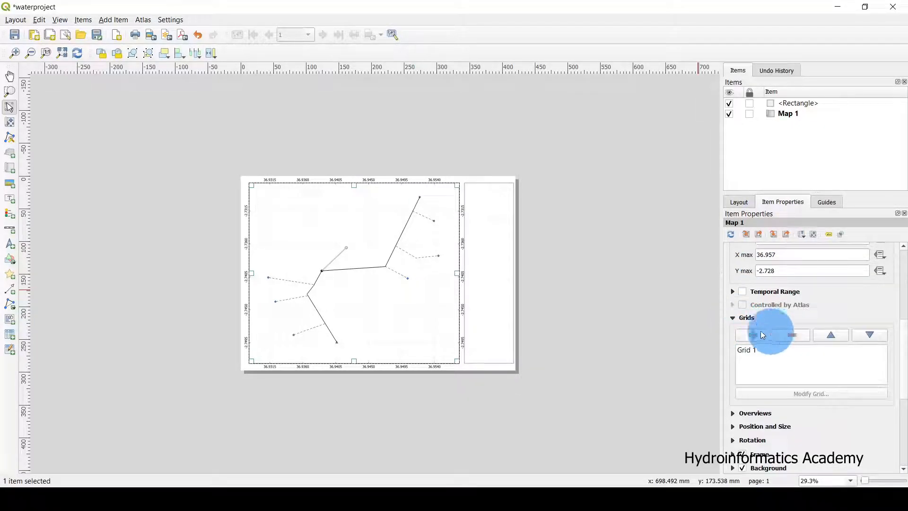
{"action": "scroll", "coordinate": [756, 333], "scroll_direction": "down", "scroll_amount": 1}
{"action": "left_click", "coordinate": [756, 317]}
{"action": "left_click", "coordinate": [812, 367]}
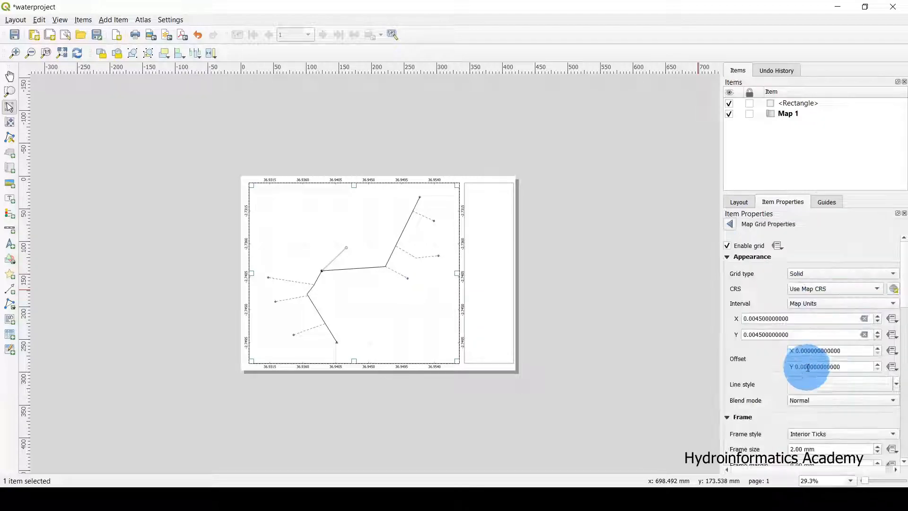
{"action": "scroll", "coordinate": [767, 365], "scroll_direction": "down", "scroll_amount": 6}
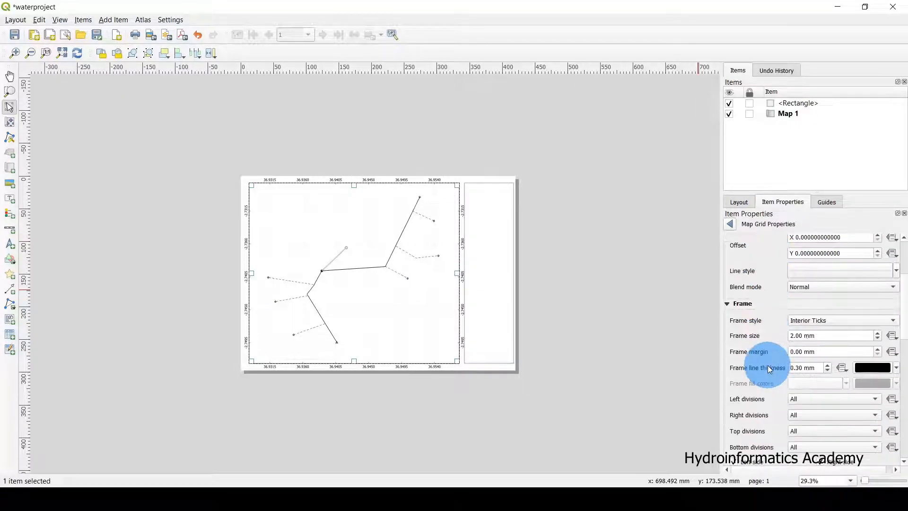
{"action": "scroll", "coordinate": [768, 365], "scroll_direction": "down", "scroll_amount": 8}
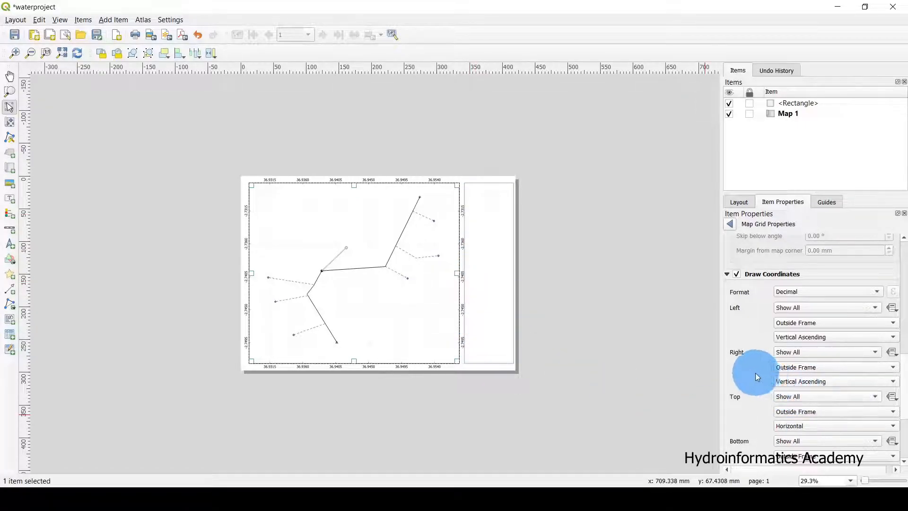
{"action": "left_click", "coordinate": [799, 350]}
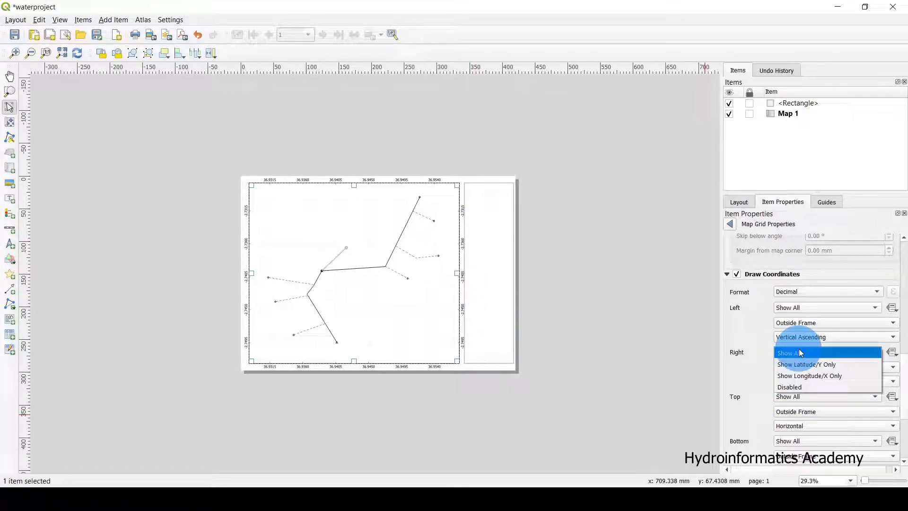
{"action": "left_click", "coordinate": [804, 388]}
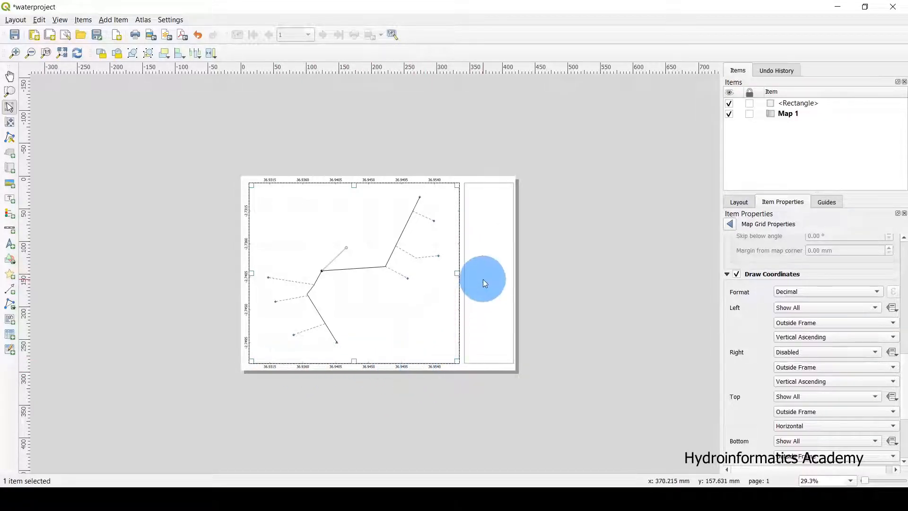
{"action": "scroll", "coordinate": [490, 260], "scroll_direction": "up", "scroll_amount": 1}
{"action": "scroll", "coordinate": [496, 253], "scroll_direction": "down", "scroll_amount": 1}
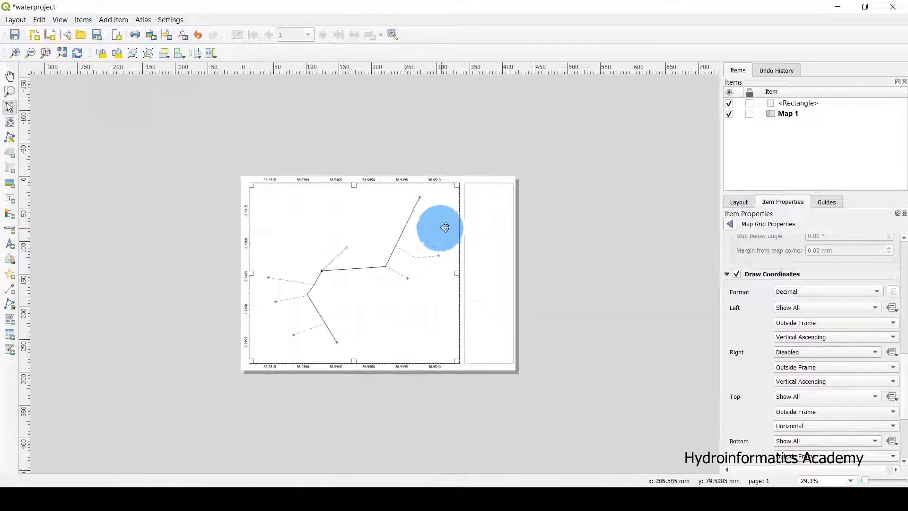
Step: Select the empty rectangle beside the map
{"action": "left_click", "coordinate": [500, 239]}
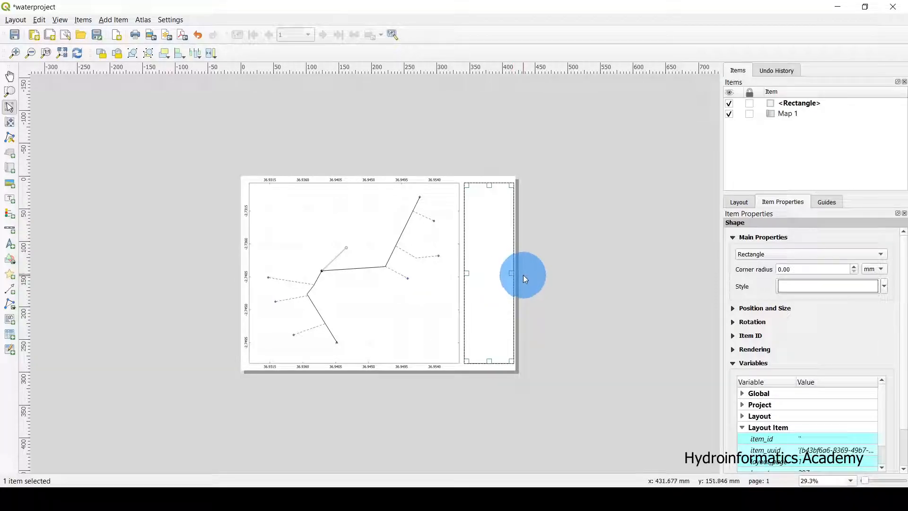
{"action": "left_click", "coordinate": [560, 248]}
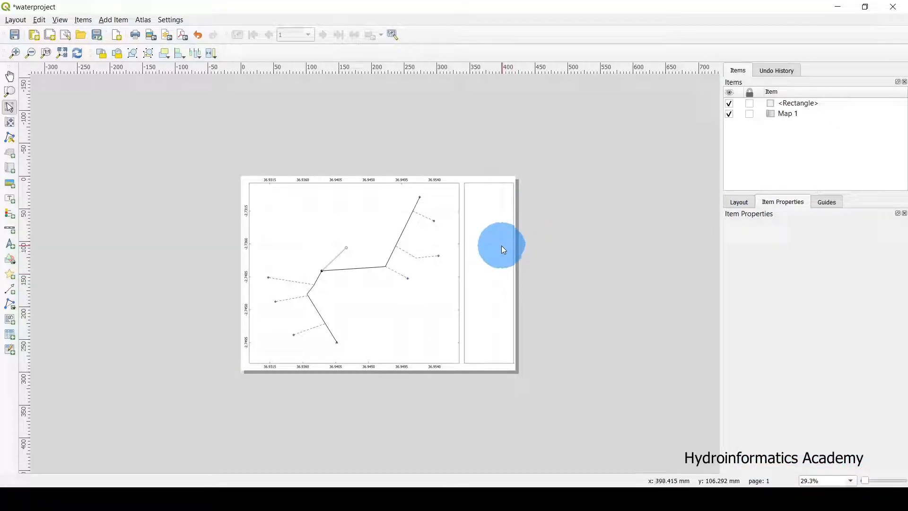
{"action": "left_click", "coordinate": [497, 273]}
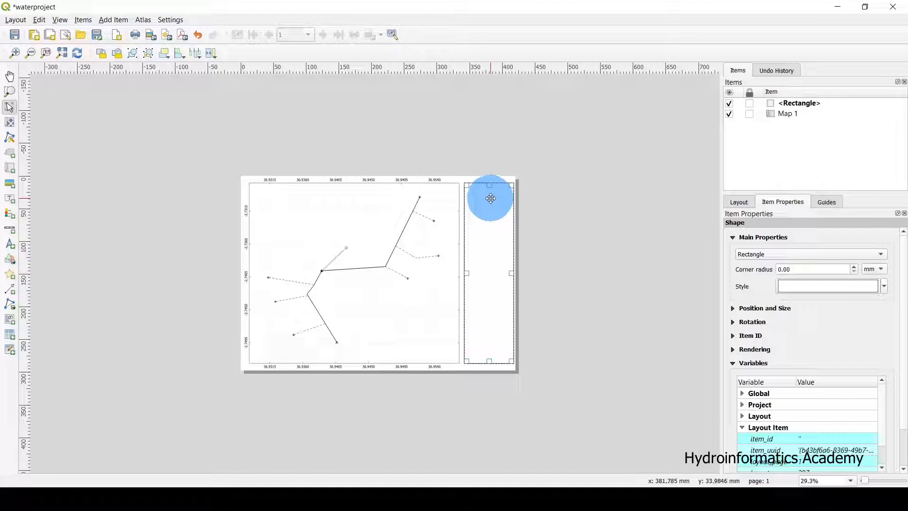
Step: Add a north arrow near the upper end of the rectangular side panel beside the map
{"action": "key", "text": "ctrl+plus"}
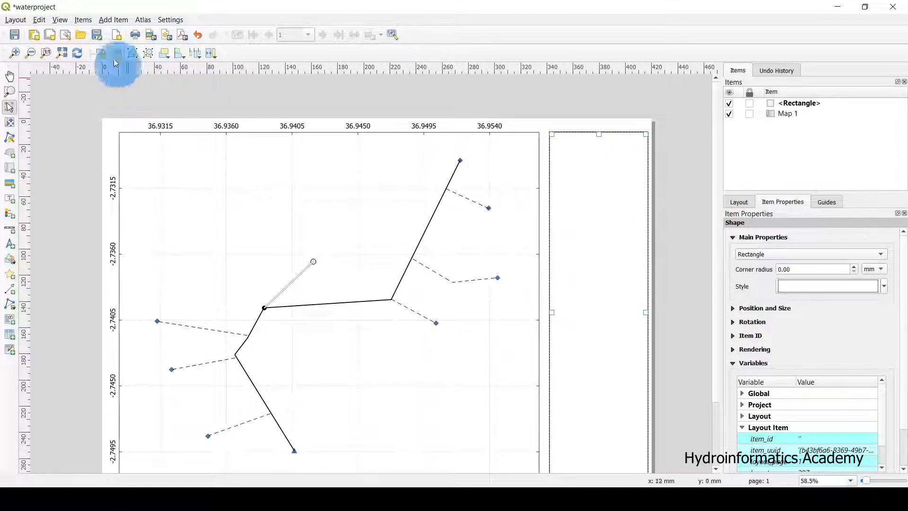
{"action": "left_click", "coordinate": [115, 20]}
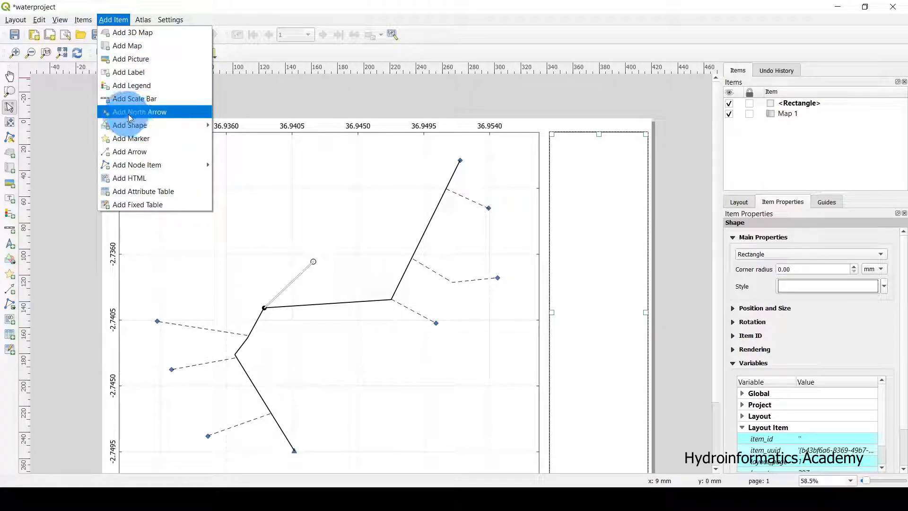
{"action": "left_click", "coordinate": [161, 112]}
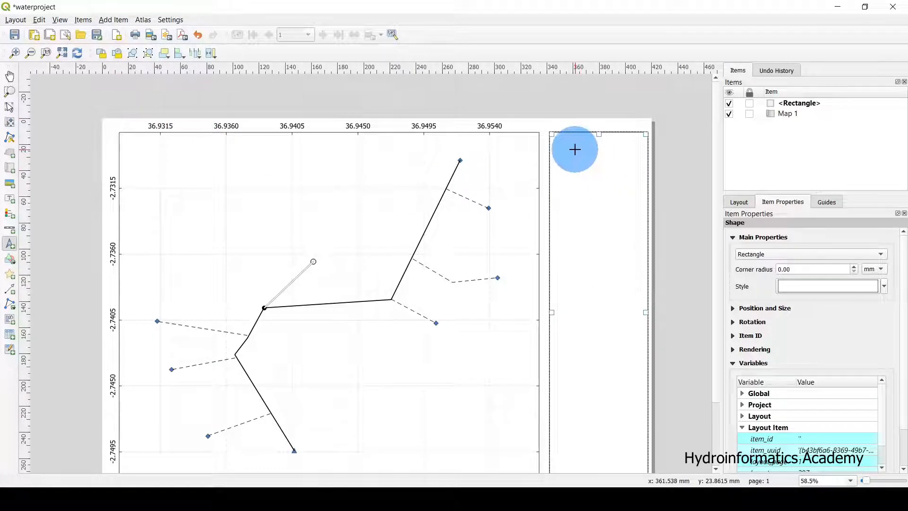
{"action": "left_click_drag", "start_coordinate": [575, 150], "coordinate": [618, 180]}
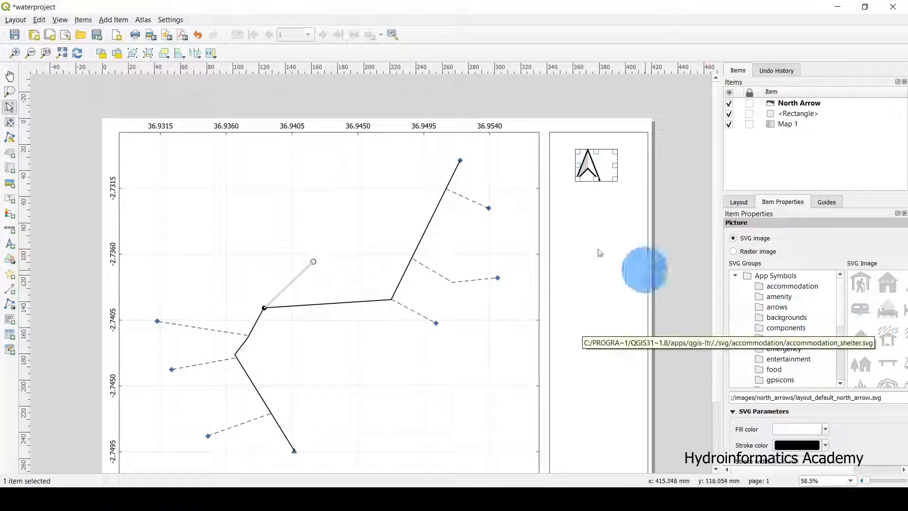
Step: Change the north arrow's SVG symbol to the circled arrow NorthArrow_10.svg
{"action": "left_click", "coordinate": [594, 165]}
{"action": "scroll", "coordinate": [872, 333], "scroll_direction": "down", "scroll_amount": 5}
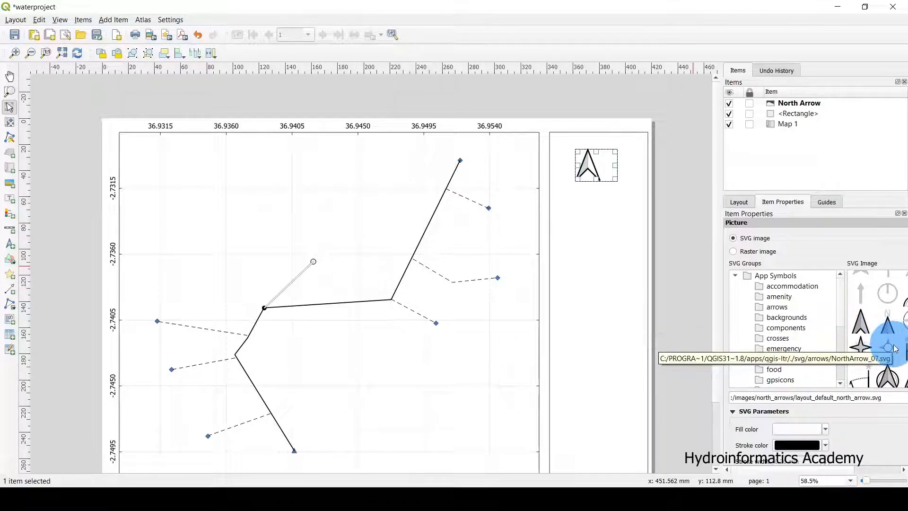
{"action": "scroll", "coordinate": [896, 349], "scroll_direction": "down", "scroll_amount": 2}
{"action": "left_click", "coordinate": [893, 304]}
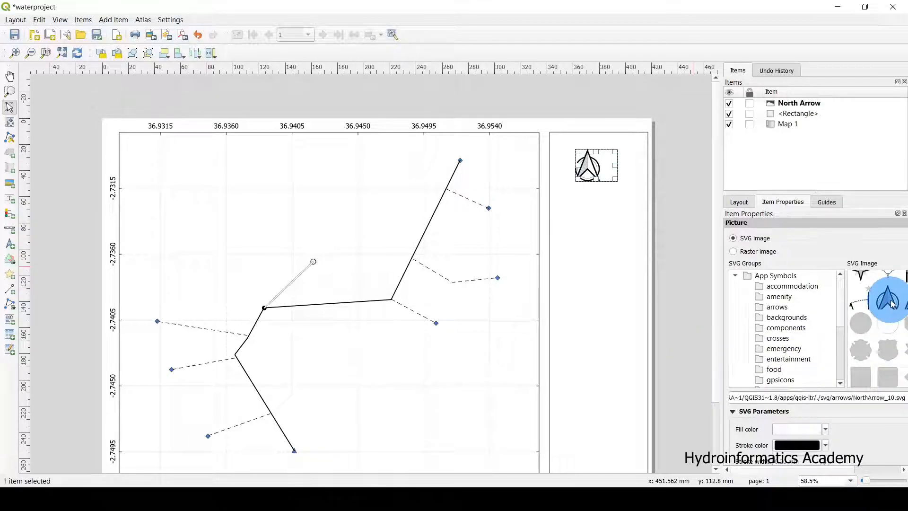
Step: Reposition the north arrow so it is centred horizontally near the upper end of the side panel
{"action": "left_click", "coordinate": [608, 221]}
{"action": "left_click_drag", "start_coordinate": [591, 167], "coordinate": [591, 167]}
{"action": "left_click", "coordinate": [667, 224]}
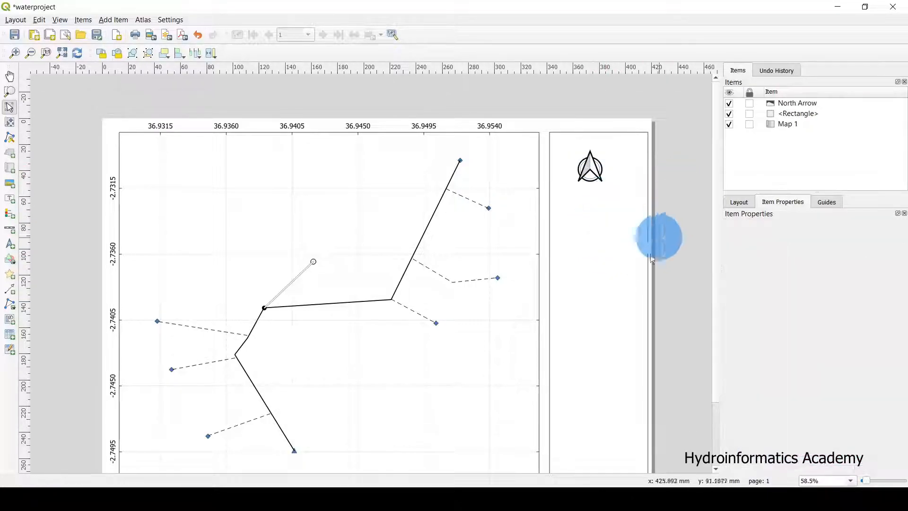
{"action": "left_click_drag", "start_coordinate": [595, 171], "coordinate": [608, 171]}
{"action": "left_click", "coordinate": [607, 235]}
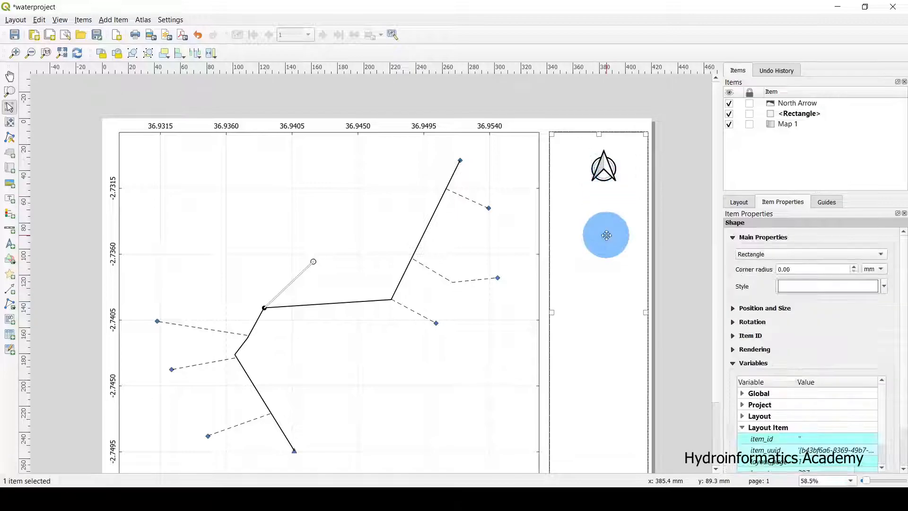
{"action": "left_click", "coordinate": [610, 173]}
{"action": "left_click_drag", "start_coordinate": [631, 178], "coordinate": [597, 170]}
{"action": "left_click", "coordinate": [602, 239]}
{"action": "left_click", "coordinate": [608, 280]}
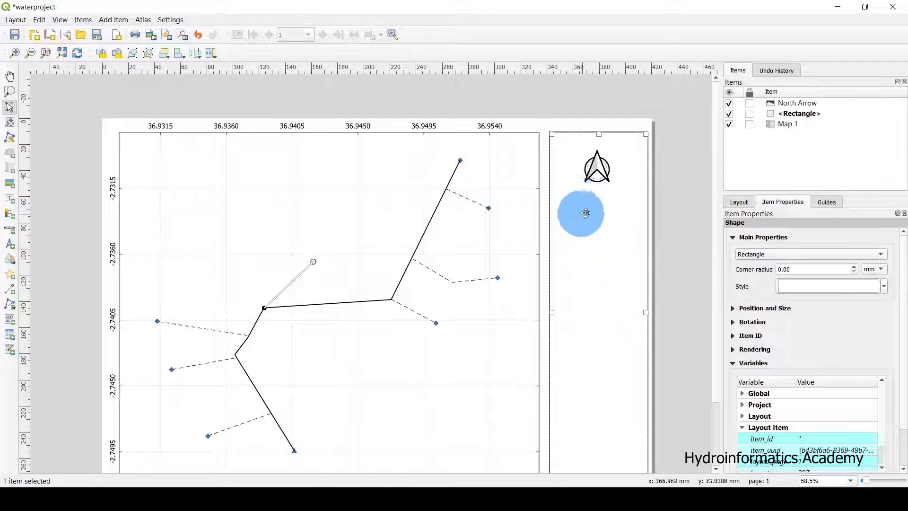
{"action": "scroll", "coordinate": [532, 230], "scroll_direction": "down", "scroll_amount": 1}
{"action": "scroll", "coordinate": [480, 220], "scroll_direction": "up", "scroll_amount": 1}
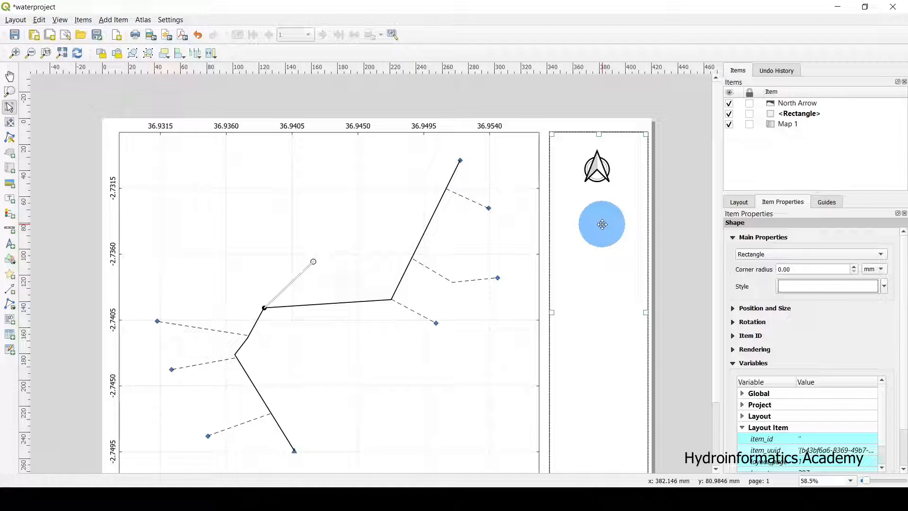
Step: Add a label below the north arrow, spanning most of the side panel's width
{"action": "left_click", "coordinate": [115, 20]}
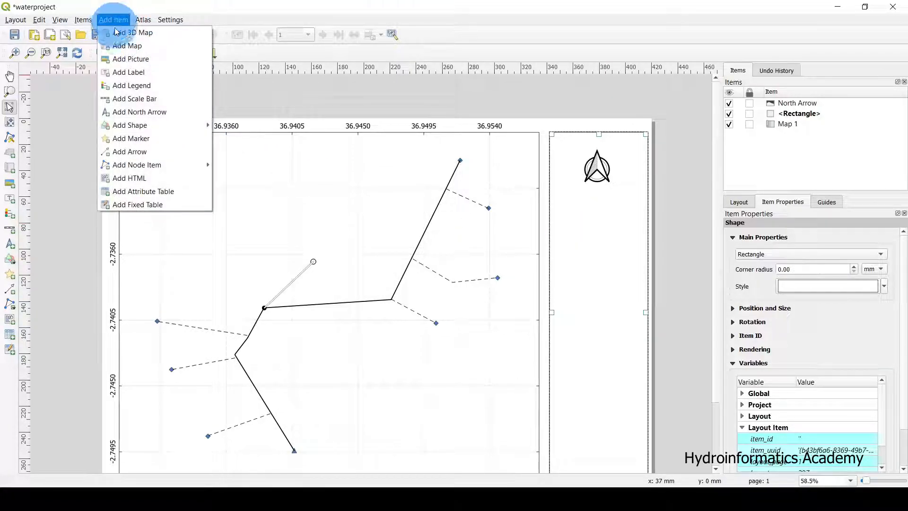
{"action": "left_click", "coordinate": [143, 72]}
{"action": "left_click_drag", "start_coordinate": [560, 200], "coordinate": [640, 238]}
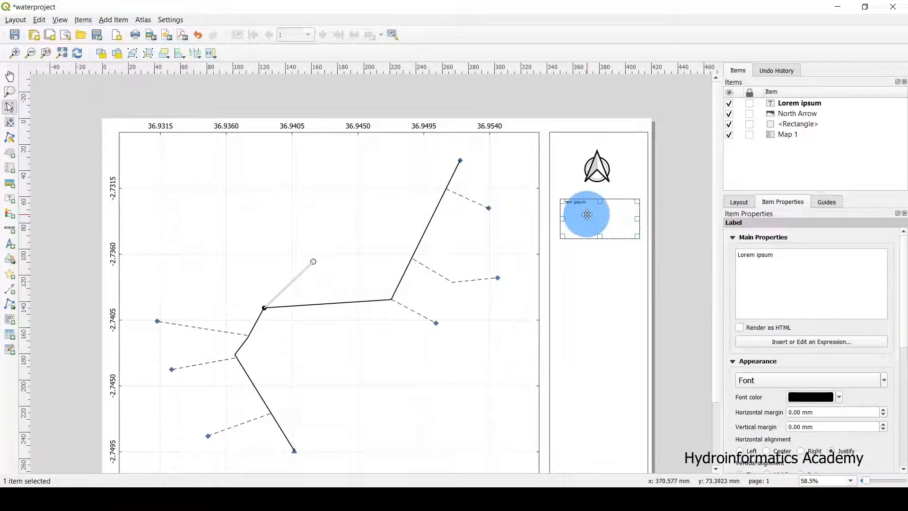
Step: Replace the new label's placeholder text with "ABC PROJECT LAYOUT."
{"action": "left_click", "coordinate": [775, 254]}
{"action": "left_click_drag", "start_coordinate": [775, 255], "coordinate": [727, 258]}
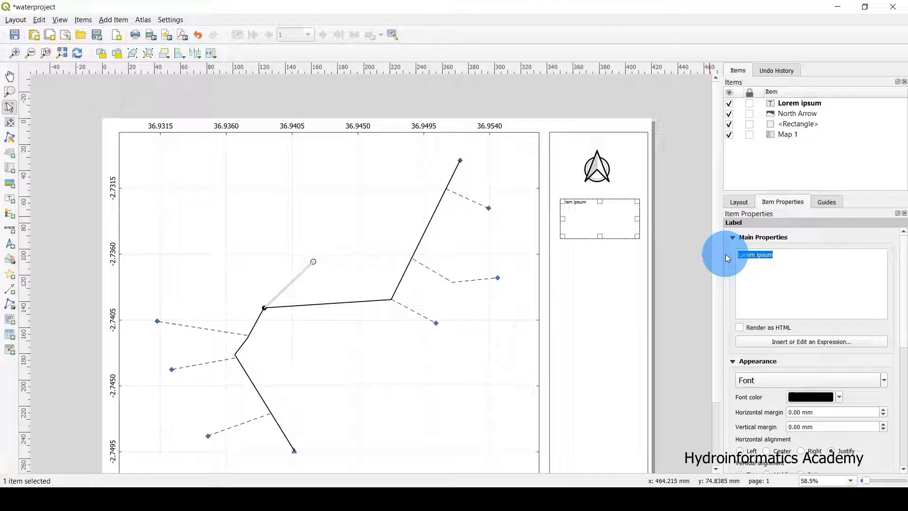
{"action": "type", "text": "ABC"}
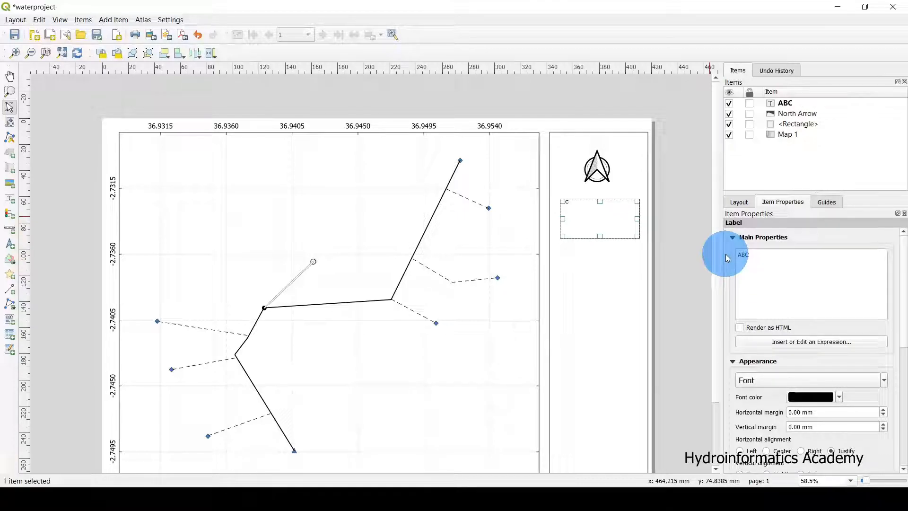
{"action": "type", "text": " PROJECT LAYOUT"}
{"action": "left_click", "coordinate": [610, 282]}
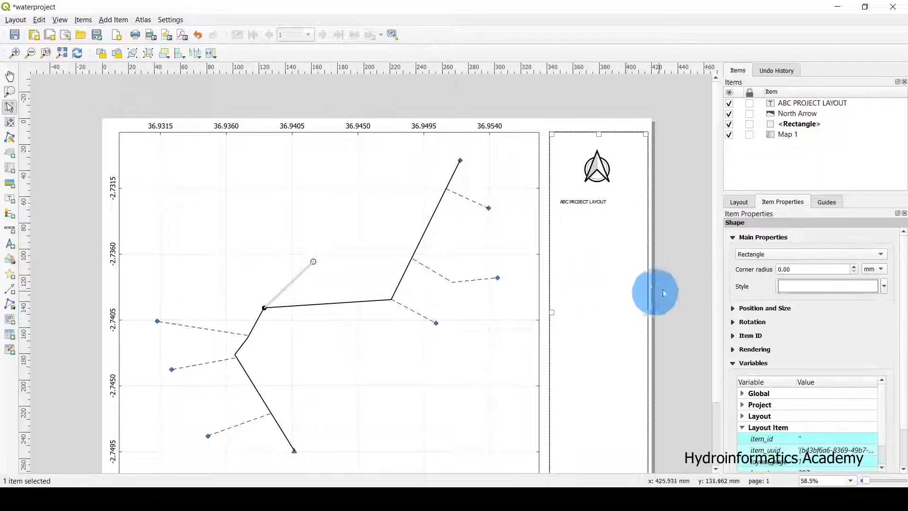
{"action": "left_click", "coordinate": [593, 202]}
{"action": "left_click", "coordinate": [810, 260]}
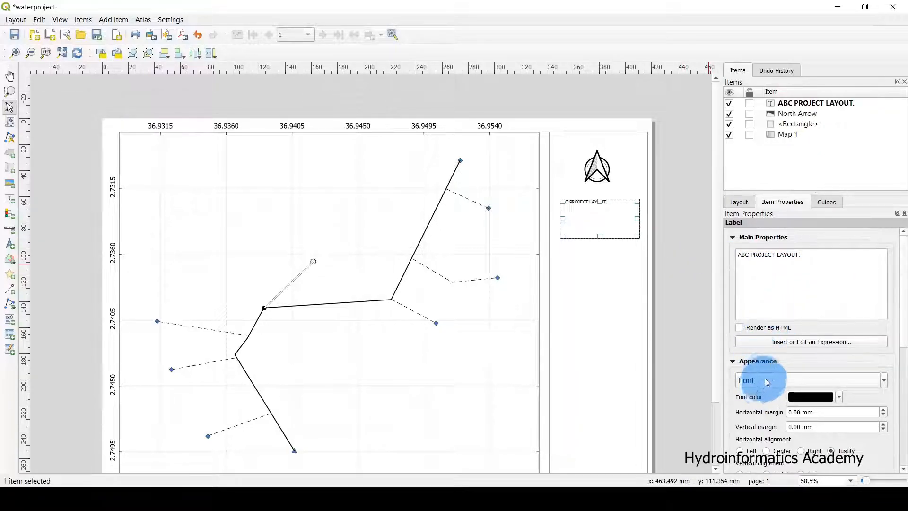
{"action": "scroll", "coordinate": [779, 360], "scroll_direction": "down", "scroll_amount": 2}
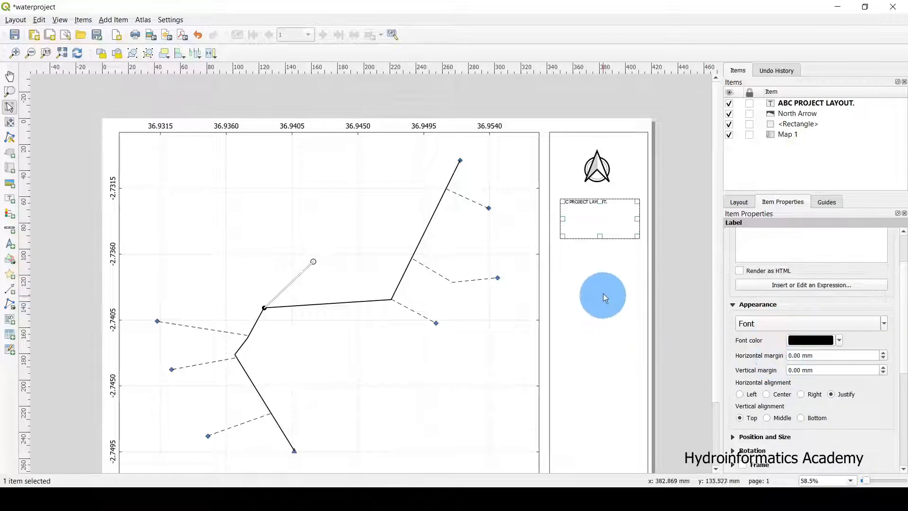
{"action": "left_click", "coordinate": [605, 299]}
{"action": "left_click", "coordinate": [692, 280]}
{"action": "left_click", "coordinate": [588, 202]}
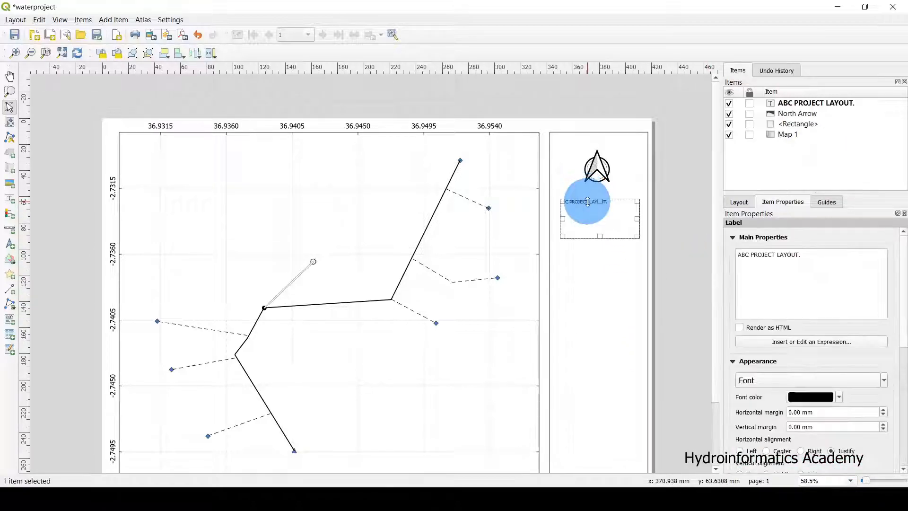
{"action": "left_click", "coordinate": [682, 205]}
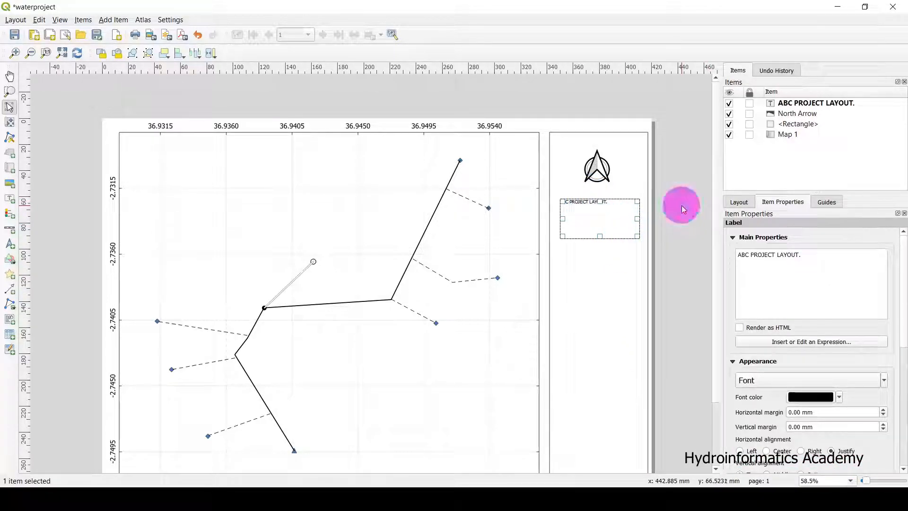
Step: Format the "ABC PROJECT LAYOUT." label's font as Bold, size 14
{"action": "left_click", "coordinate": [592, 202]}
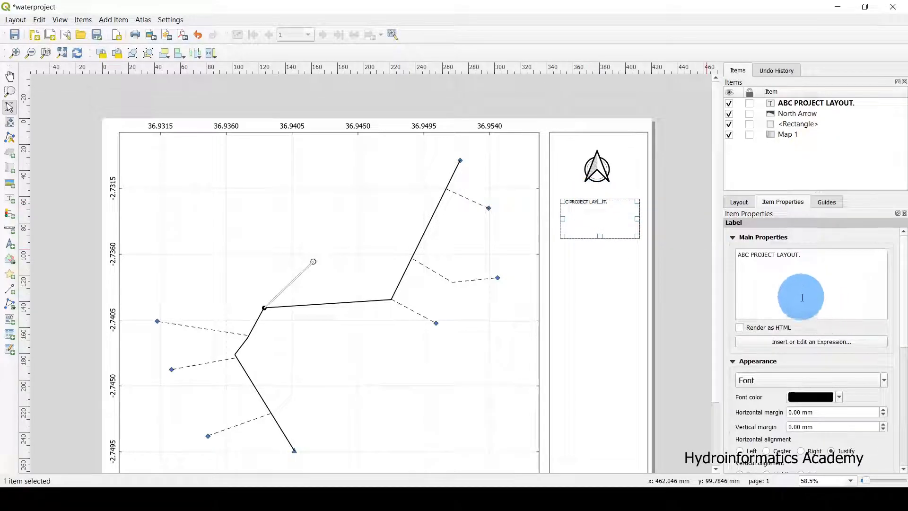
{"action": "scroll", "coordinate": [803, 296], "scroll_direction": "down", "scroll_amount": 1}
{"action": "scroll", "coordinate": [803, 296], "scroll_direction": "down", "scroll_amount": 1}
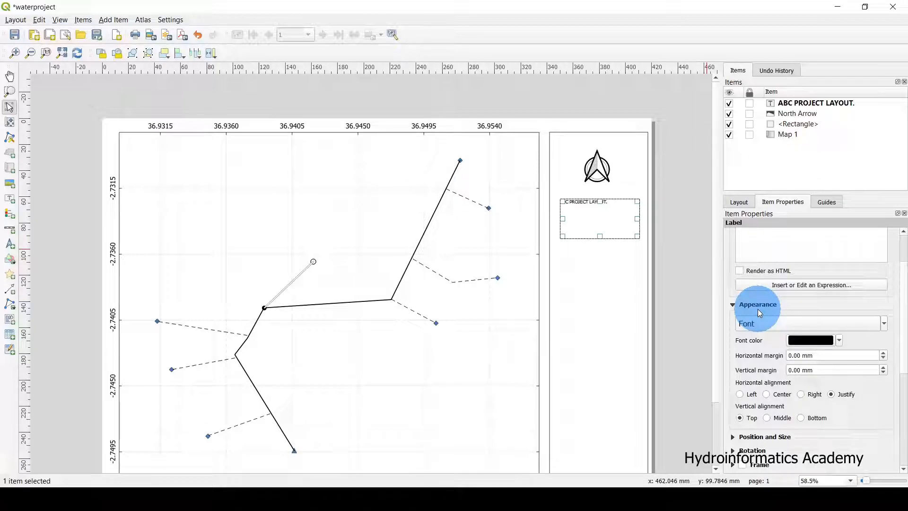
{"action": "left_click", "coordinate": [762, 323]}
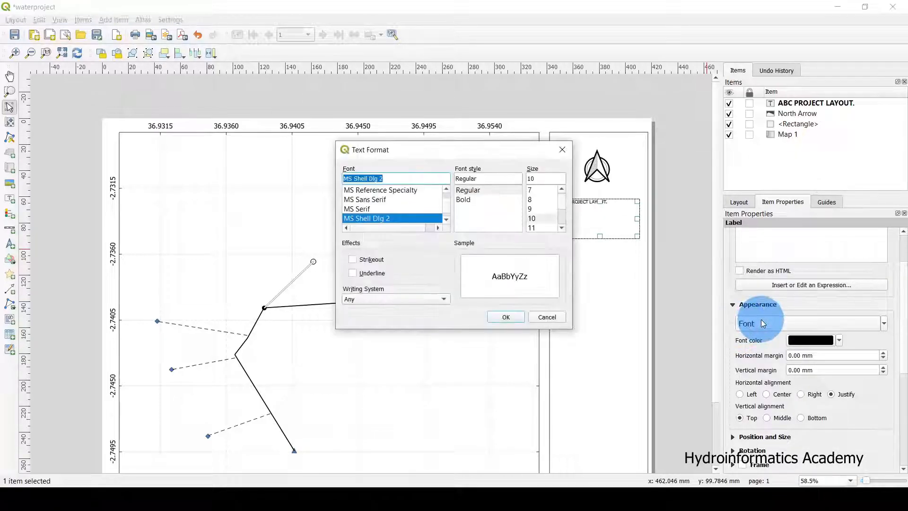
{"action": "left_click", "coordinate": [470, 199]}
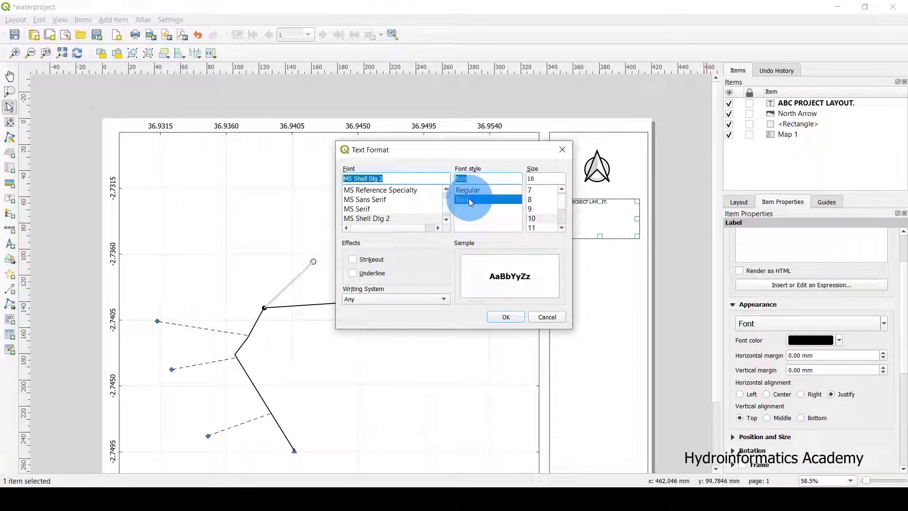
{"action": "scroll", "coordinate": [546, 220], "scroll_direction": "down", "scroll_amount": 1}
{"action": "left_click", "coordinate": [535, 218]}
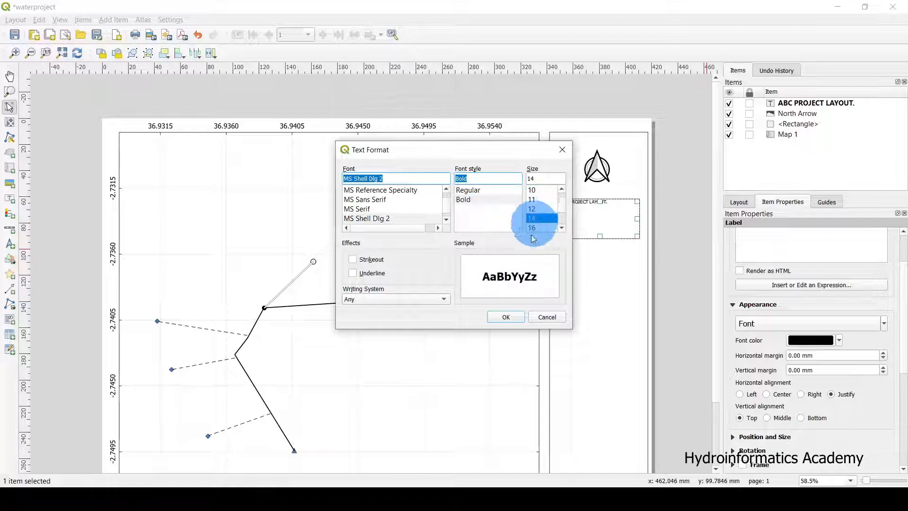
{"action": "left_click", "coordinate": [506, 317]}
{"action": "left_click", "coordinate": [672, 246]}
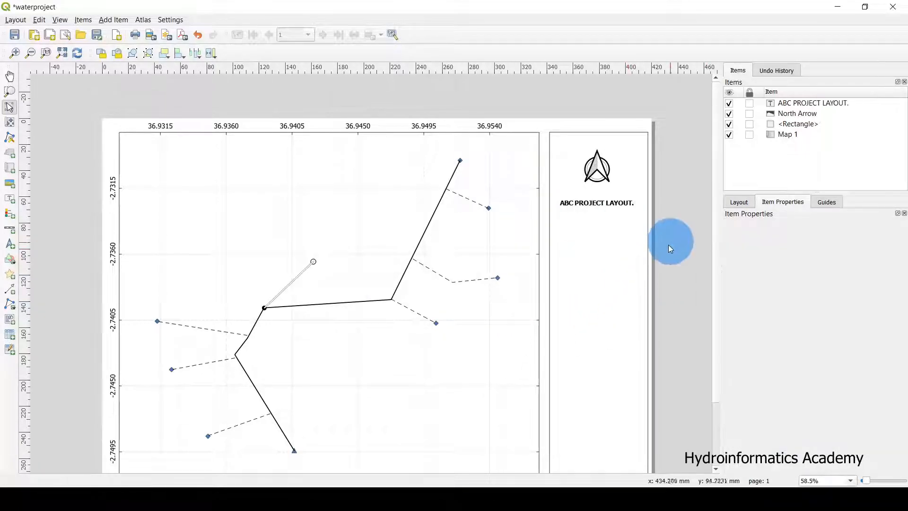
Step: Try font size 16 for the "ABC PROJECT LAYOUT." label
{"action": "left_click", "coordinate": [598, 203]}
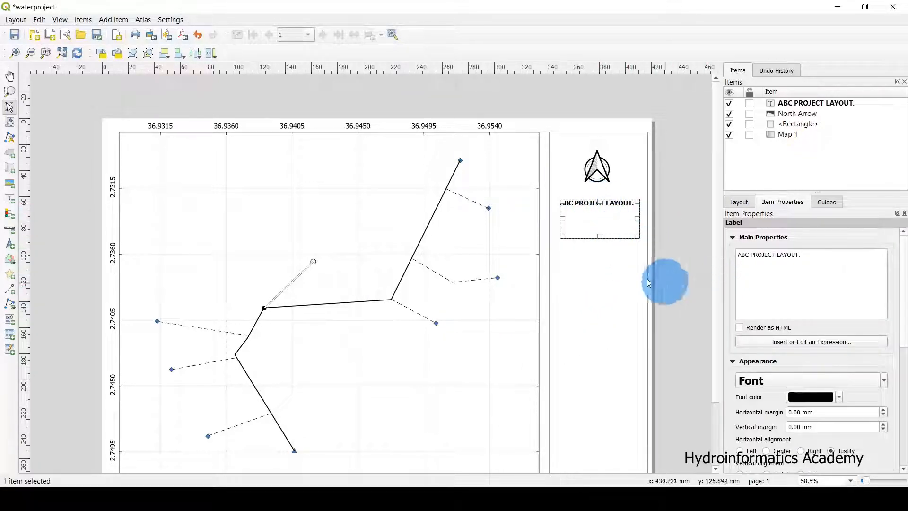
{"action": "left_click", "coordinate": [779, 380]}
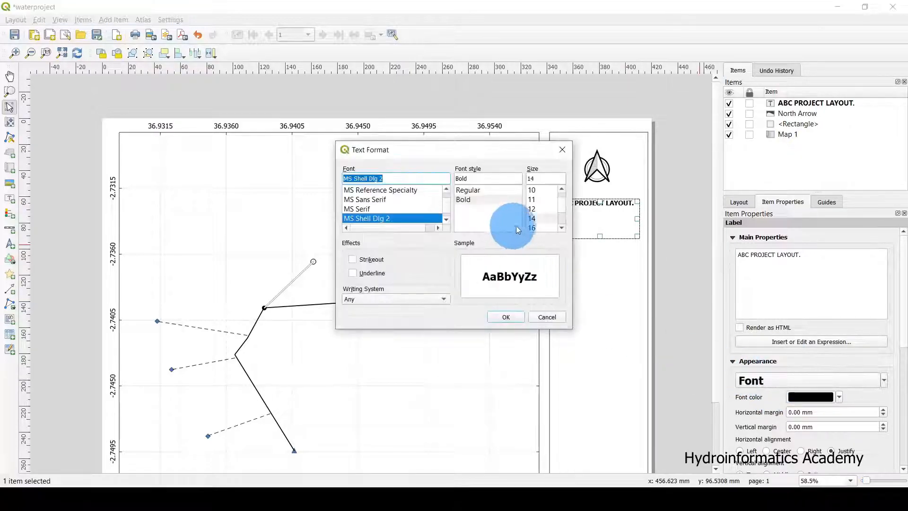
{"action": "left_click", "coordinate": [532, 228]}
{"action": "left_click", "coordinate": [506, 317]}
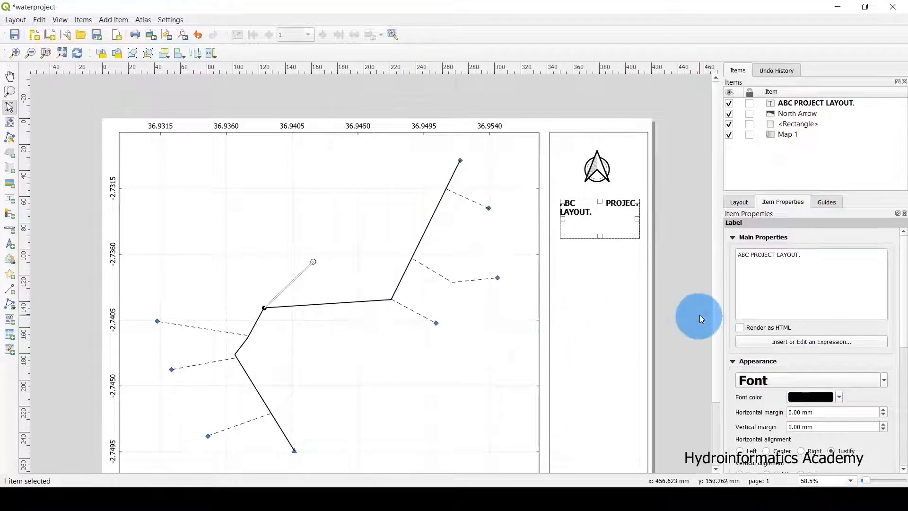
{"action": "left_click", "coordinate": [674, 274]}
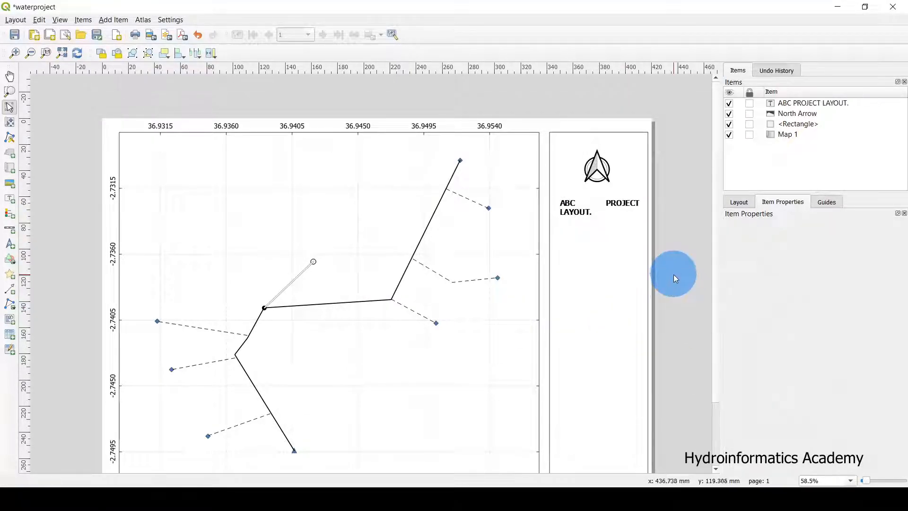
Step: Return the "ABC PROJECT LAYOUT." label's font size to 14
{"action": "left_click", "coordinate": [602, 206]}
{"action": "left_click", "coordinate": [798, 382]}
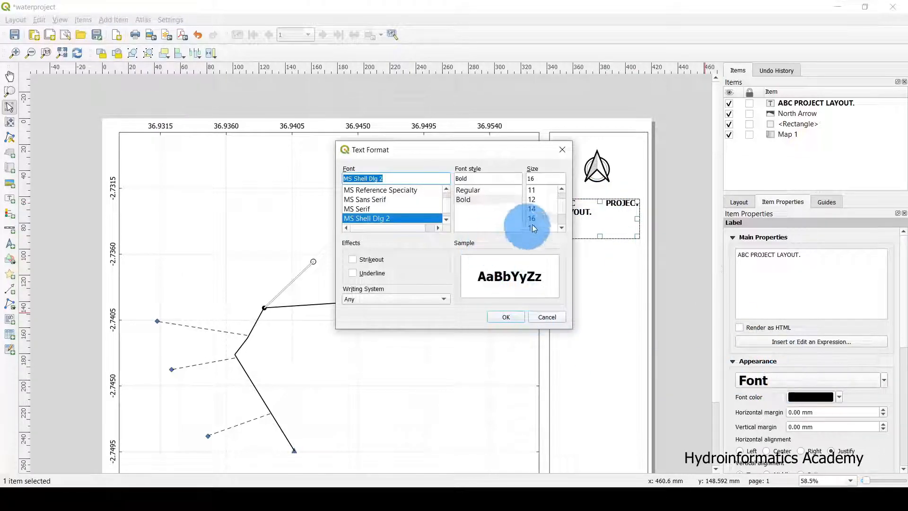
{"action": "left_click", "coordinate": [539, 210]}
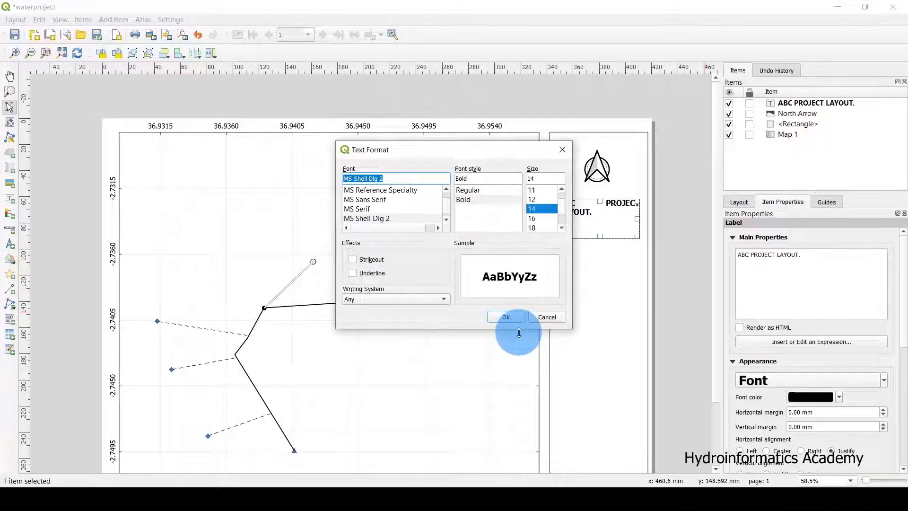
{"action": "left_click", "coordinate": [506, 316]}
{"action": "left_click", "coordinate": [662, 268]}
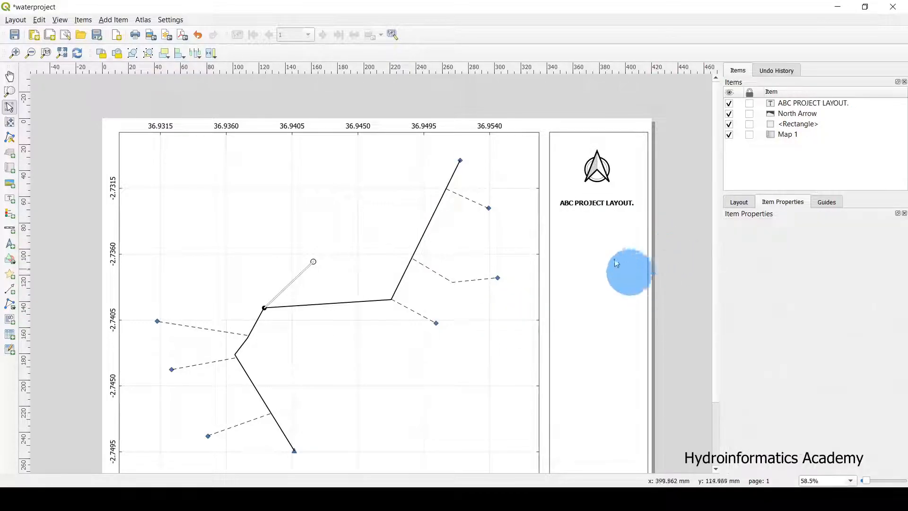
Step: Reduce the height of the title label's box and move it further down below the north arrow
{"action": "left_click_drag", "start_coordinate": [591, 205], "coordinate": [609, 237]}
{"action": "left_click", "coordinate": [659, 233]}
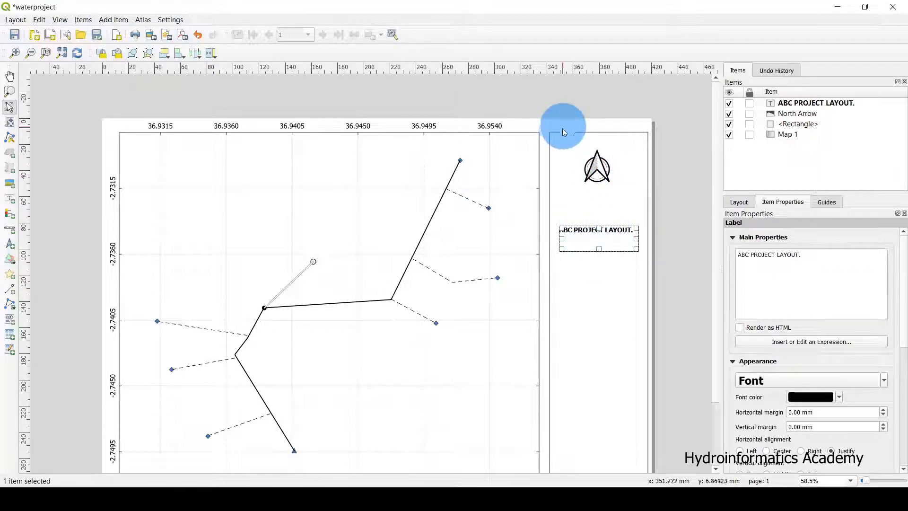
{"action": "left_click", "coordinate": [680, 273]}
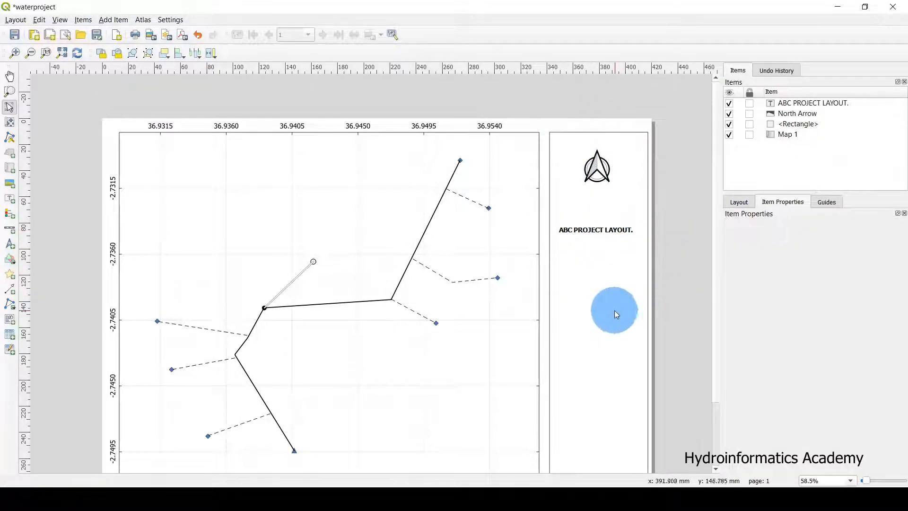
{"action": "scroll", "coordinate": [577, 222], "scroll_direction": "down", "scroll_amount": 2}
{"action": "scroll", "coordinate": [445, 274], "scroll_direction": "up", "scroll_amount": 2}
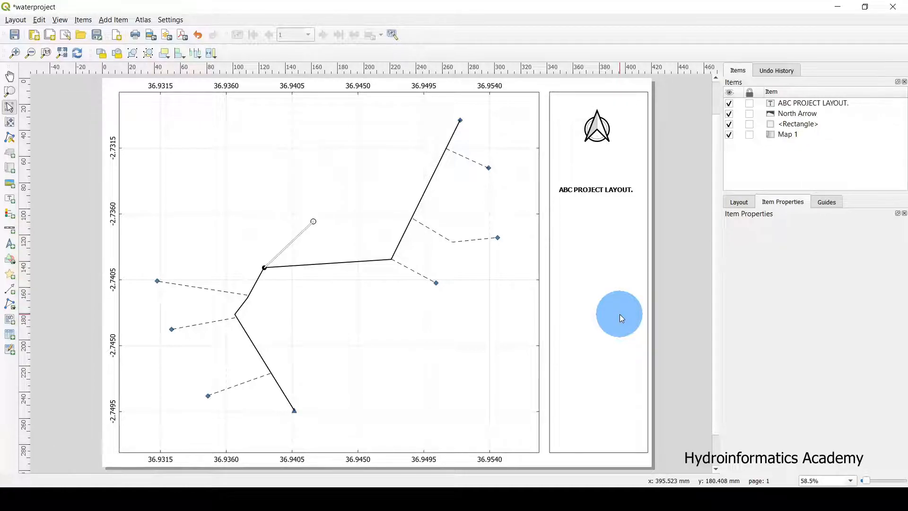
Step: Add a legend for Map 1 in the side panel below the "ABC PROJECT LAYOUT." title
{"action": "left_click", "coordinate": [114, 19]}
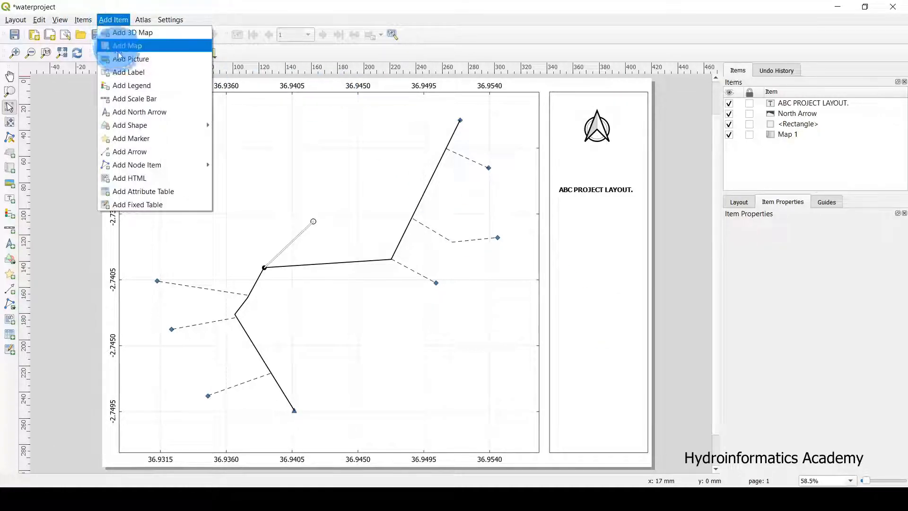
{"action": "left_click", "coordinate": [142, 86]}
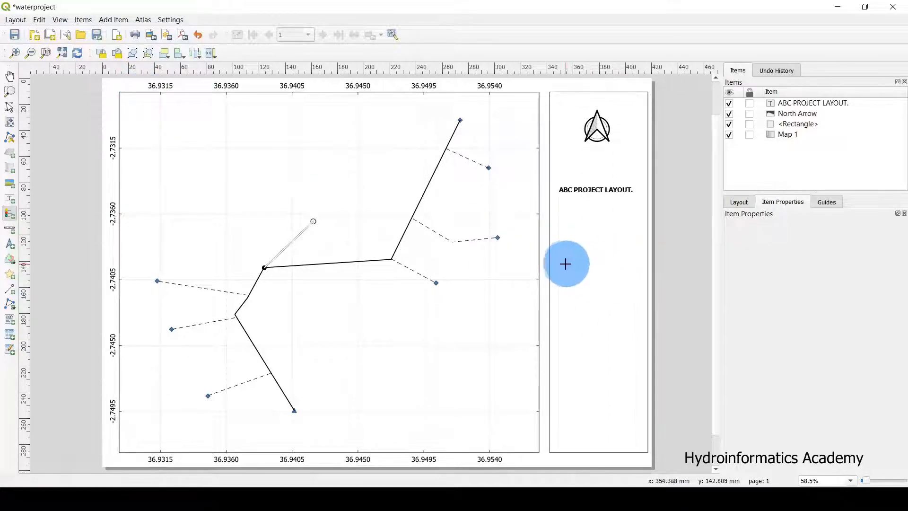
{"action": "left_click_drag", "start_coordinate": [562, 255], "coordinate": [639, 357]}
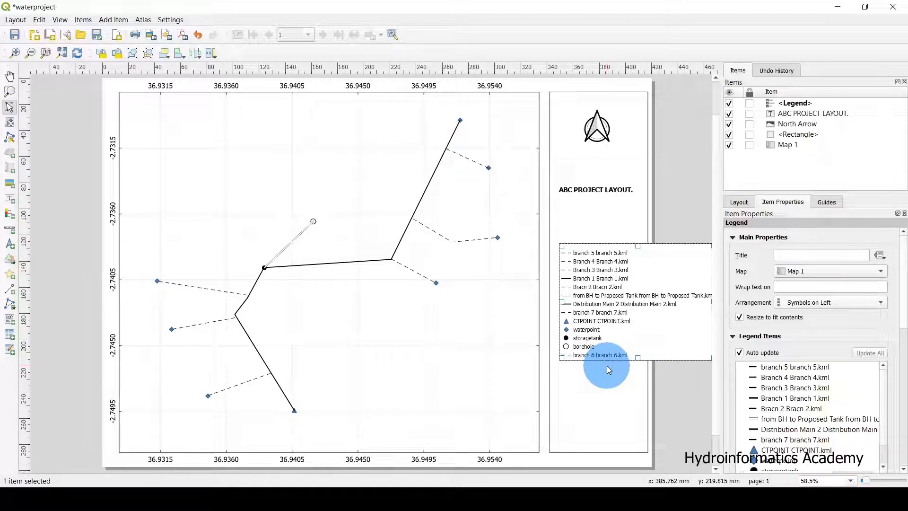
Step: Compare the legend's entries with the layer list in the main QGIS project window and return to the waterproject layout
{"action": "left_click", "coordinate": [510, 501]}
{"action": "left_click", "coordinate": [460, 456]}
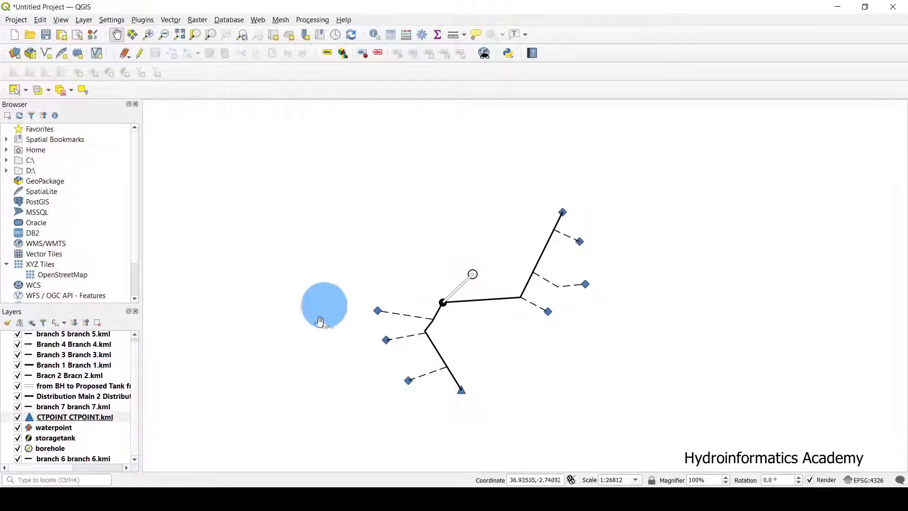
{"action": "left_click", "coordinate": [509, 501]}
{"action": "left_click", "coordinate": [585, 467]}
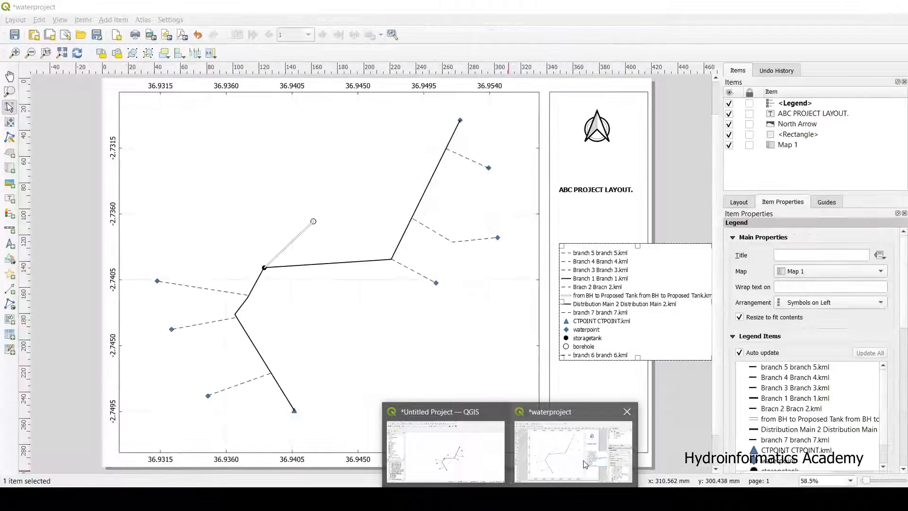
{"action": "left_click", "coordinate": [577, 321]}
{"action": "left_click", "coordinate": [633, 290]}
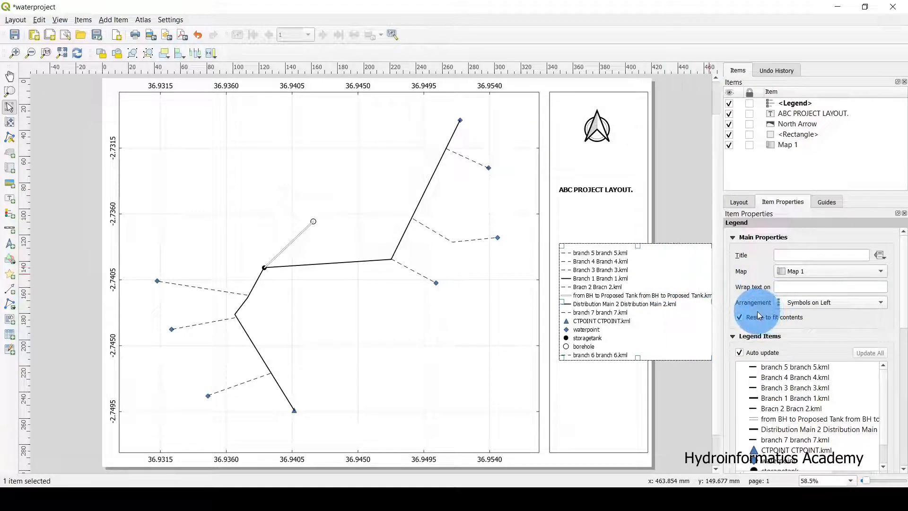
Step: Turn off the legend's background
{"action": "scroll", "coordinate": [759, 315], "scroll_direction": "down", "scroll_amount": 5}
{"action": "scroll", "coordinate": [797, 404], "scroll_direction": "down", "scroll_amount": 3}
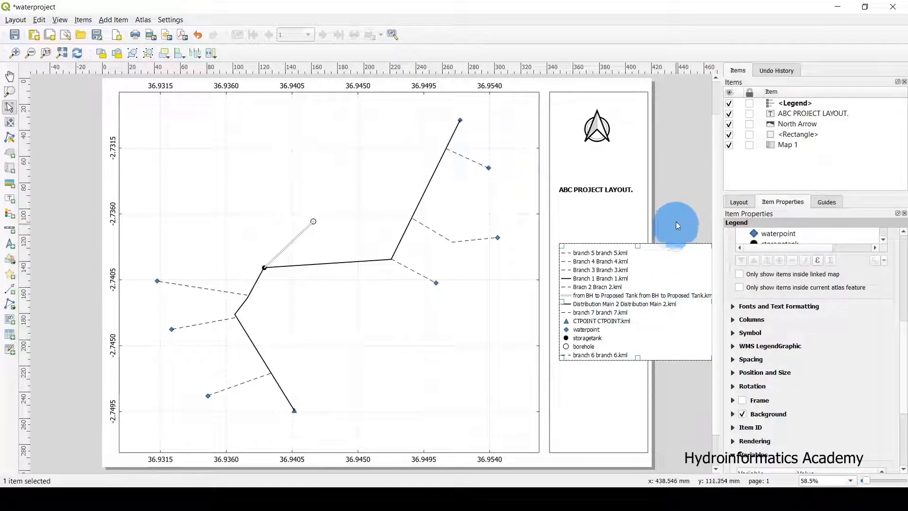
{"action": "left_click", "coordinate": [670, 208]}
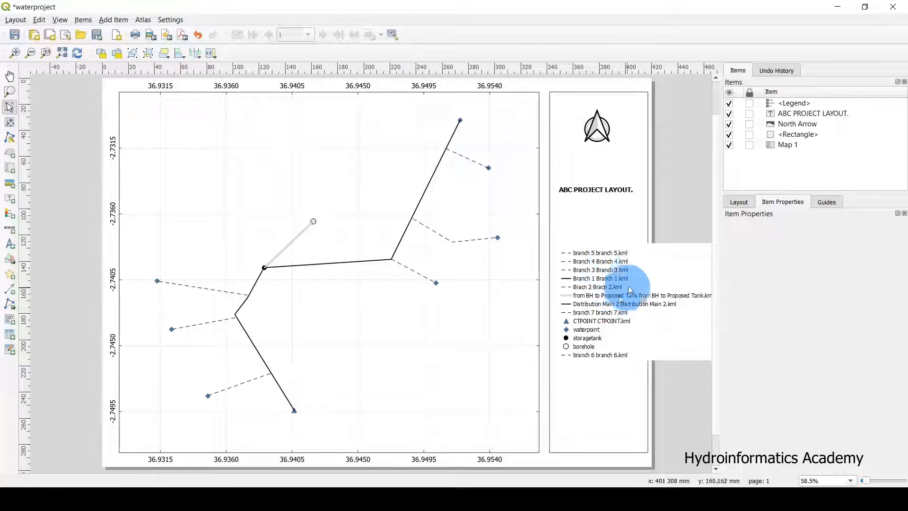
{"action": "left_click", "coordinate": [623, 272]}
{"action": "scroll", "coordinate": [785, 336], "scroll_direction": "down", "scroll_amount": 7}
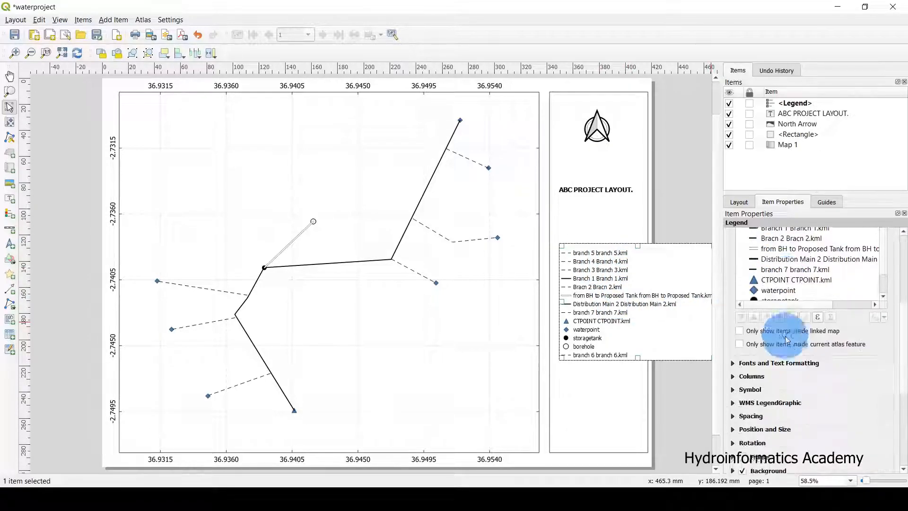
{"action": "scroll", "coordinate": [819, 407], "scroll_direction": "down", "scroll_amount": 3}
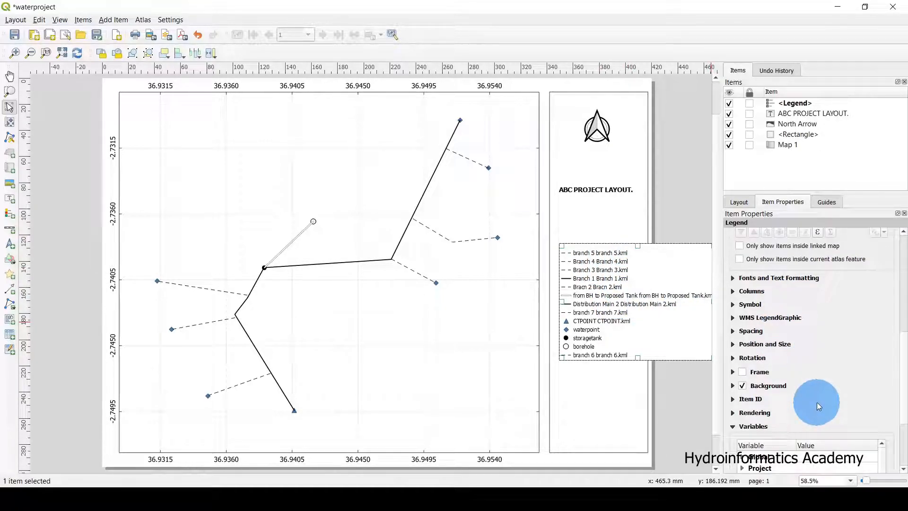
{"action": "left_click", "coordinate": [742, 386]}
{"action": "left_click", "coordinate": [676, 211]}
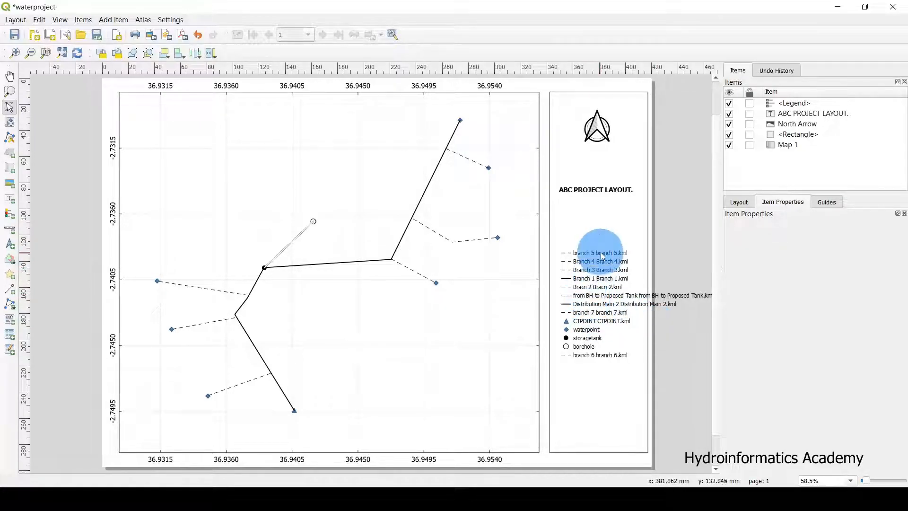
Step: Disable auto update for the legend's items so that its entries can be edited
{"action": "left_click", "coordinate": [594, 283]}
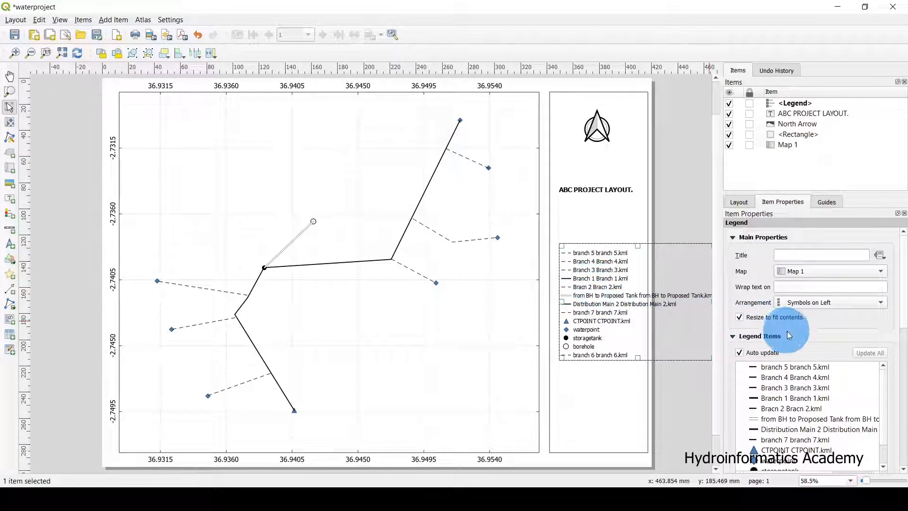
{"action": "scroll", "coordinate": [842, 335], "scroll_direction": "down", "scroll_amount": 1}
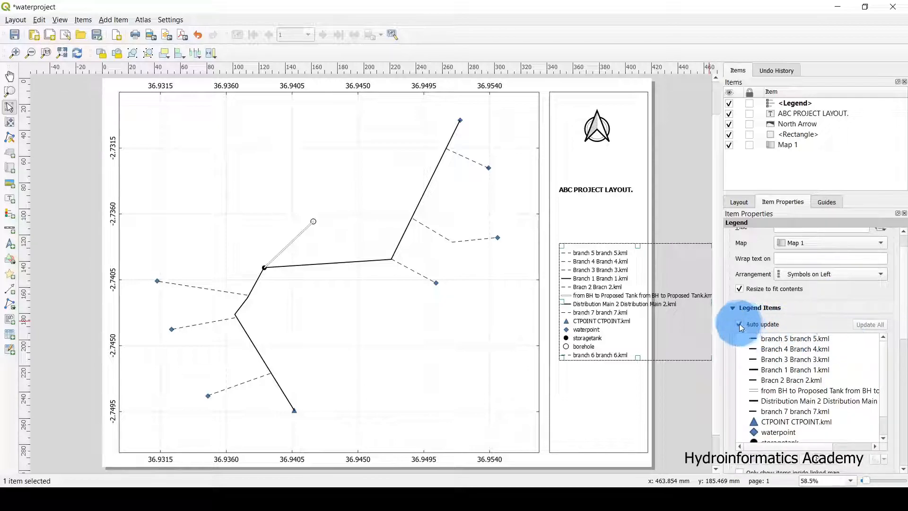
{"action": "left_click", "coordinate": [796, 359]}
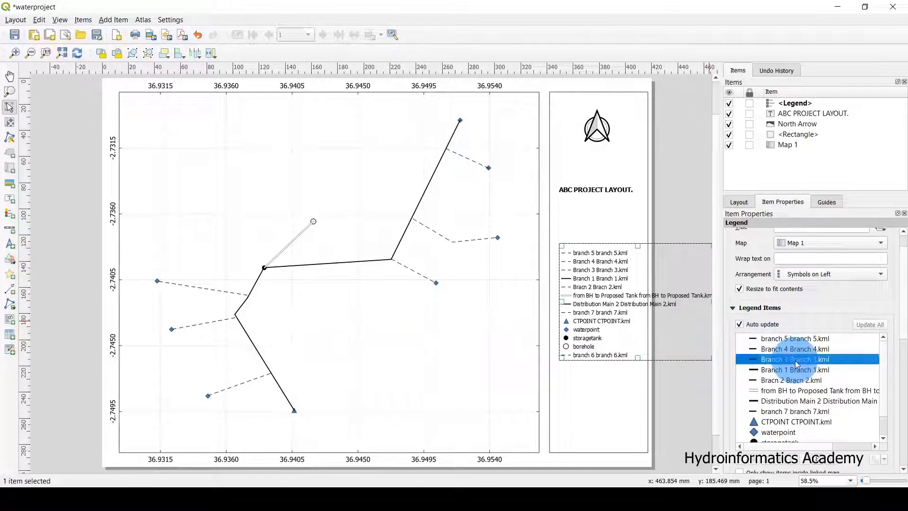
{"action": "scroll", "coordinate": [799, 383], "scroll_direction": "down", "scroll_amount": 5}
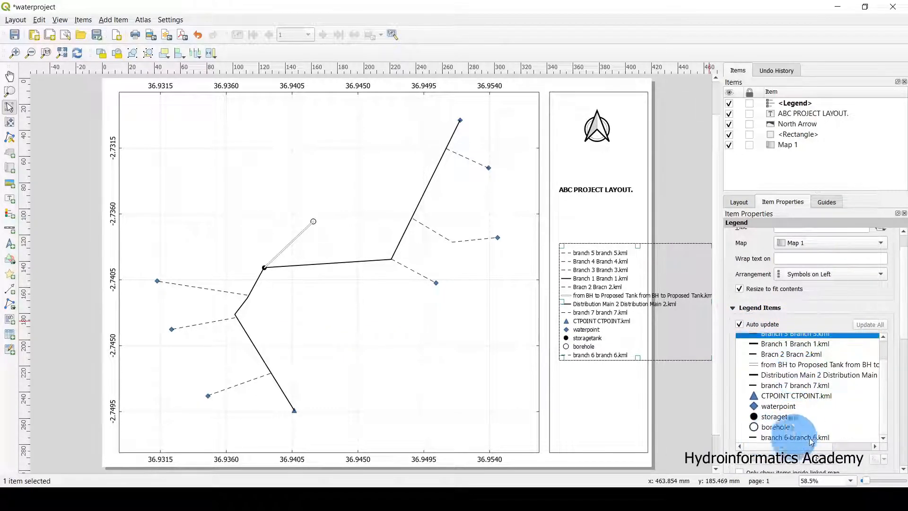
{"action": "scroll", "coordinate": [801, 294], "scroll_direction": "up", "scroll_amount": 5}
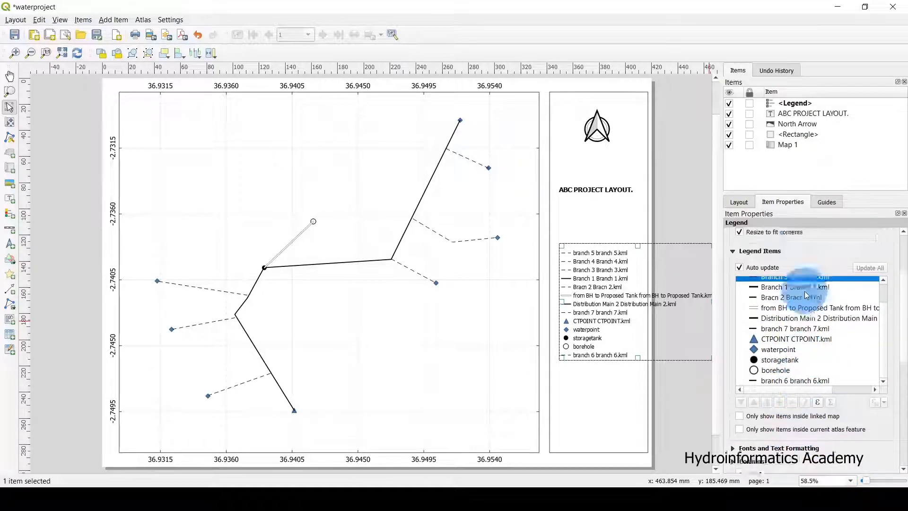
{"action": "scroll", "coordinate": [818, 369], "scroll_direction": "down", "scroll_amount": 2}
{"action": "scroll", "coordinate": [800, 365], "scroll_direction": "up", "scroll_amount": 1}
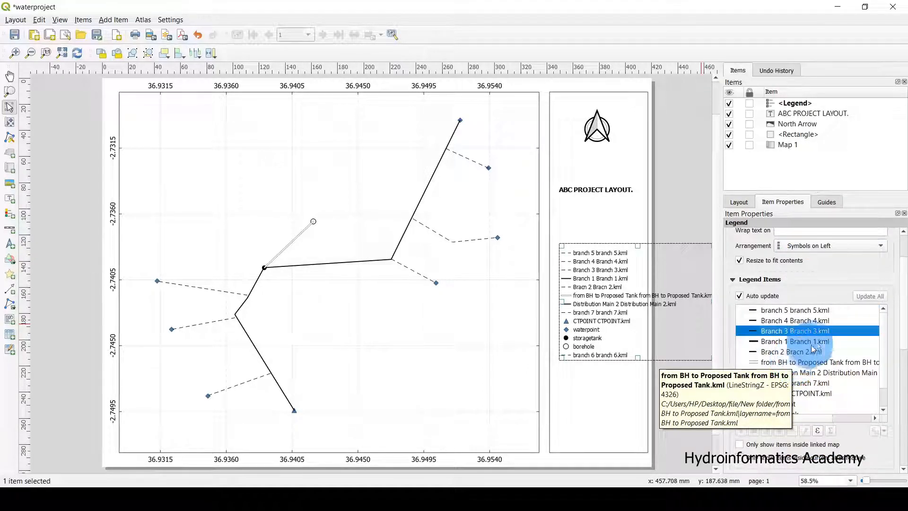
{"action": "left_click", "coordinate": [739, 296]}
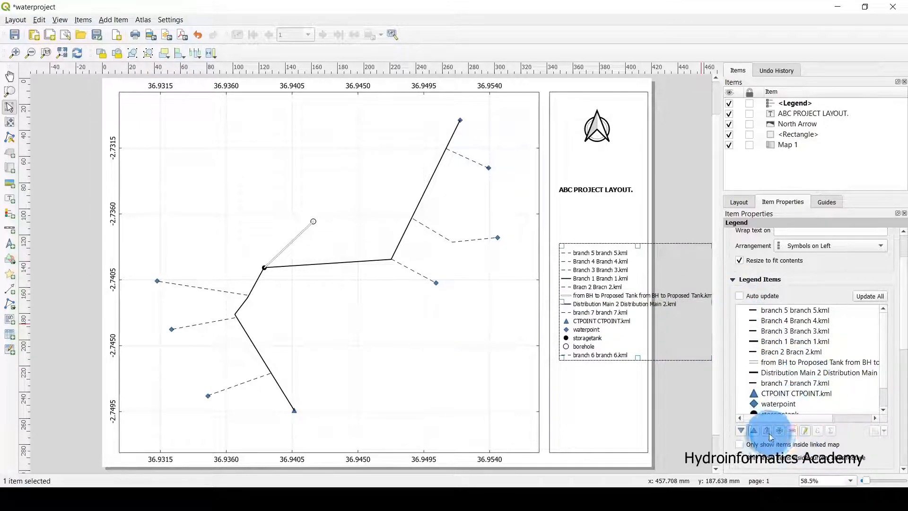
{"action": "left_click", "coordinate": [740, 296]}
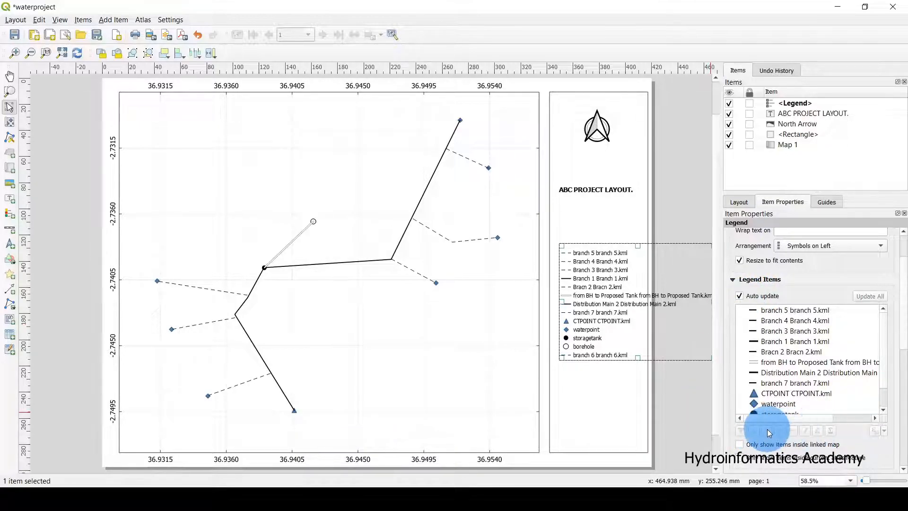
{"action": "left_click", "coordinate": [740, 296]}
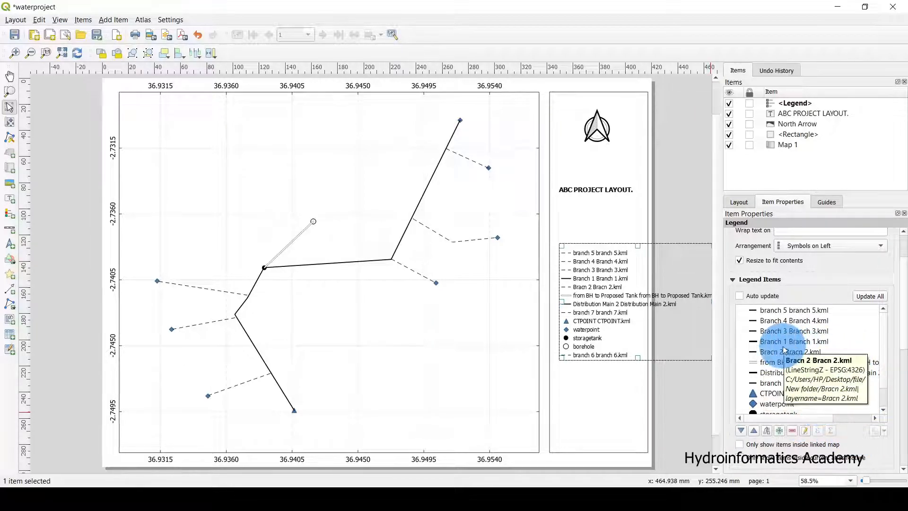
Step: Review the legend items and select the "from BH to Proposed Tank" entry
{"action": "scroll", "coordinate": [780, 350], "scroll_direction": "down", "scroll_amount": 4}
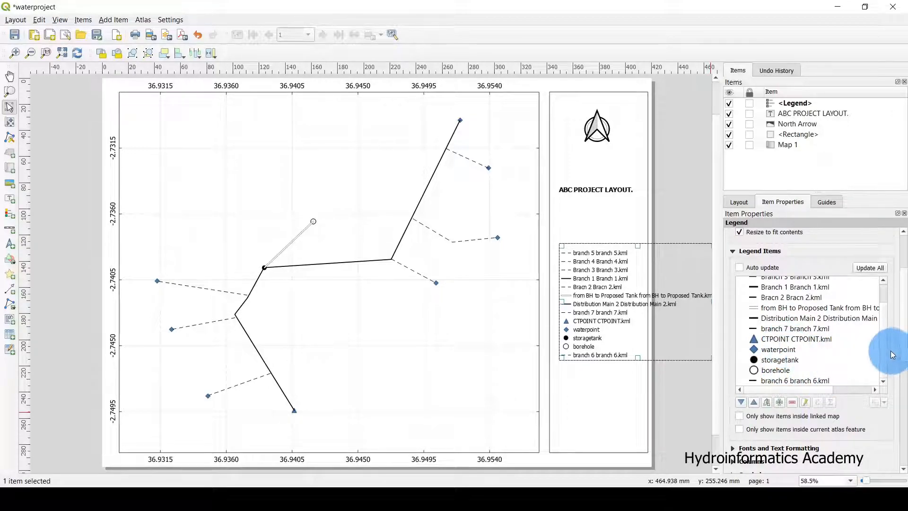
{"action": "left_click_drag", "start_coordinate": [886, 345], "coordinate": [888, 301]}
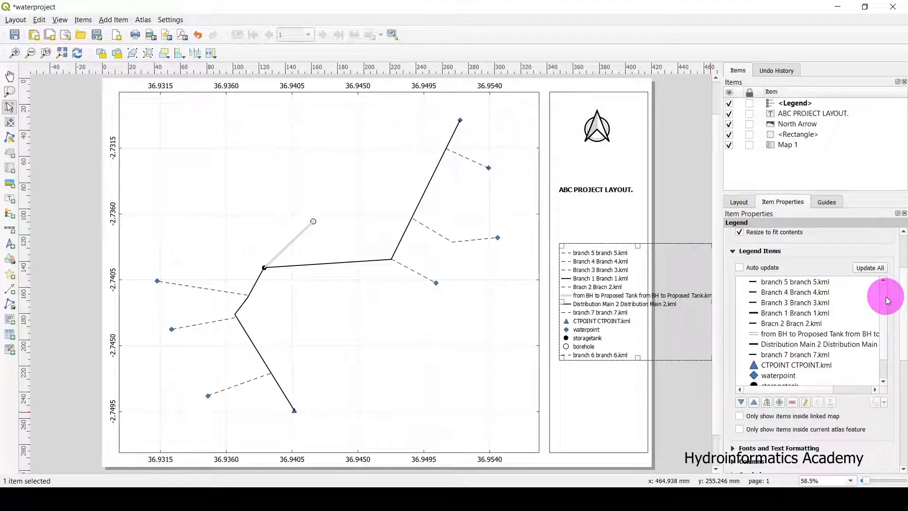
{"action": "left_click_drag", "start_coordinate": [887, 296], "coordinate": [896, 370]}
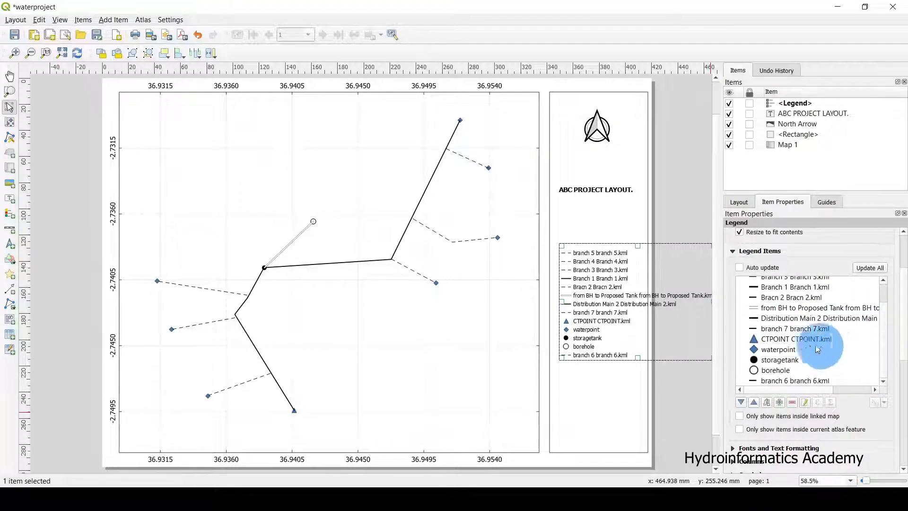
{"action": "left_click", "coordinate": [746, 317]}
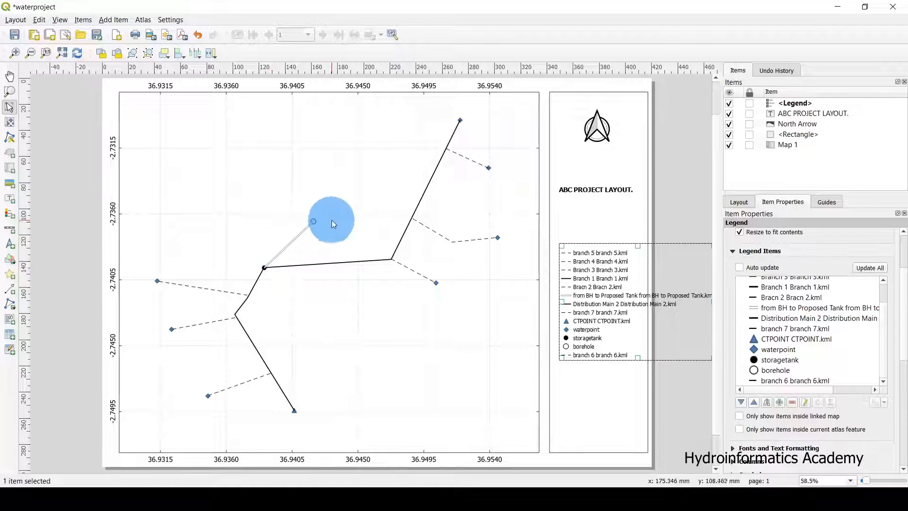
{"action": "left_click", "coordinate": [811, 312]}
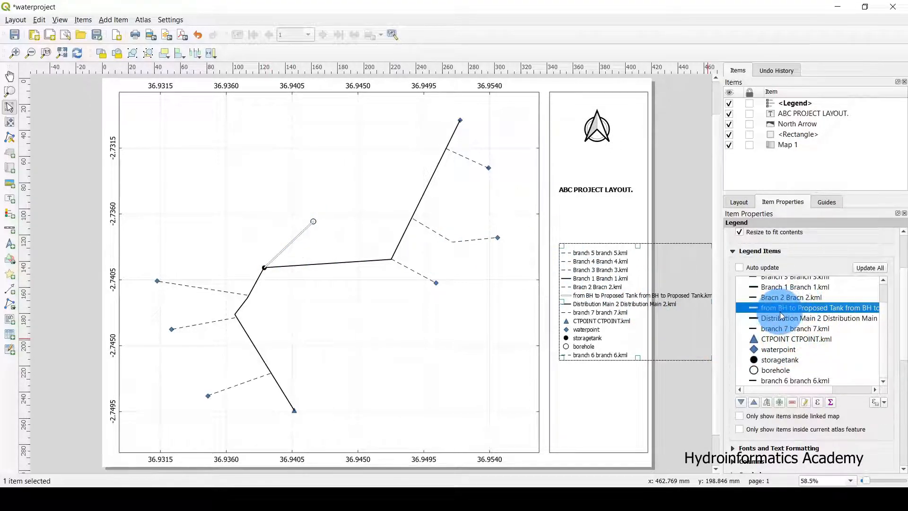
Step: Relabel the legend entry for the line from BH to Proposed Tank as "Rising Main"
{"action": "left_click", "coordinate": [806, 403]}
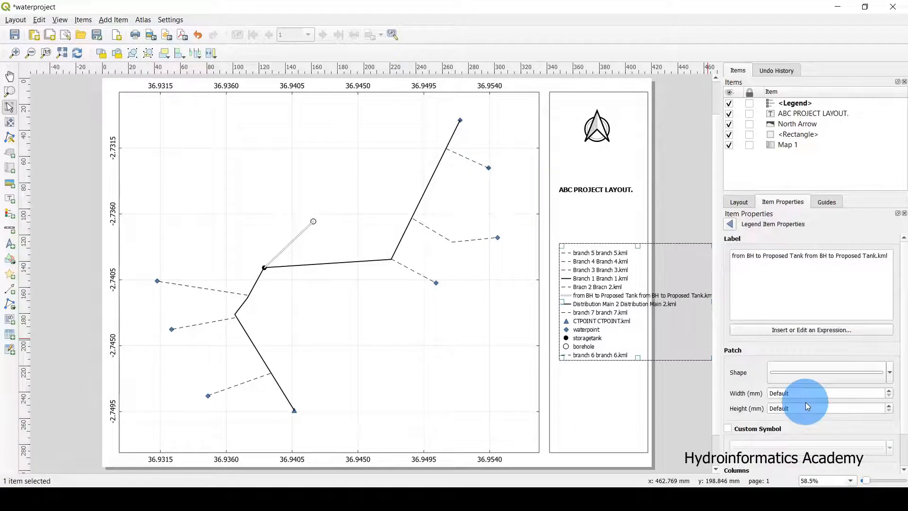
{"action": "left_click", "coordinate": [889, 255]}
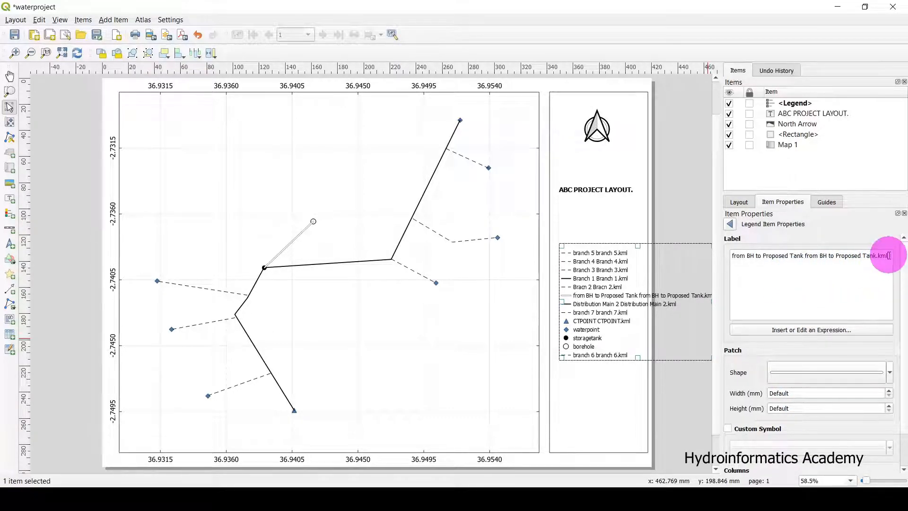
{"action": "left_click", "coordinate": [733, 255]}
{"action": "left_click_drag", "start_coordinate": [734, 255], "coordinate": [888, 255]}
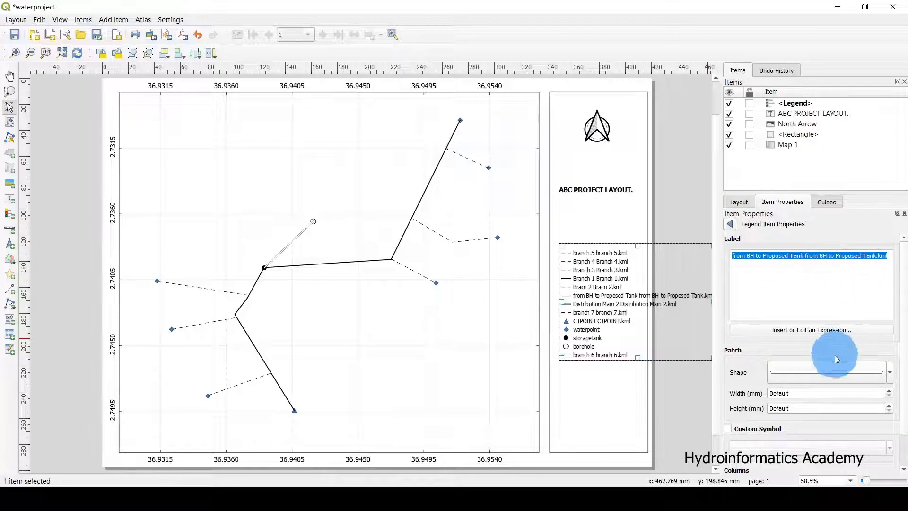
{"action": "type", "text": "Rising Main"}
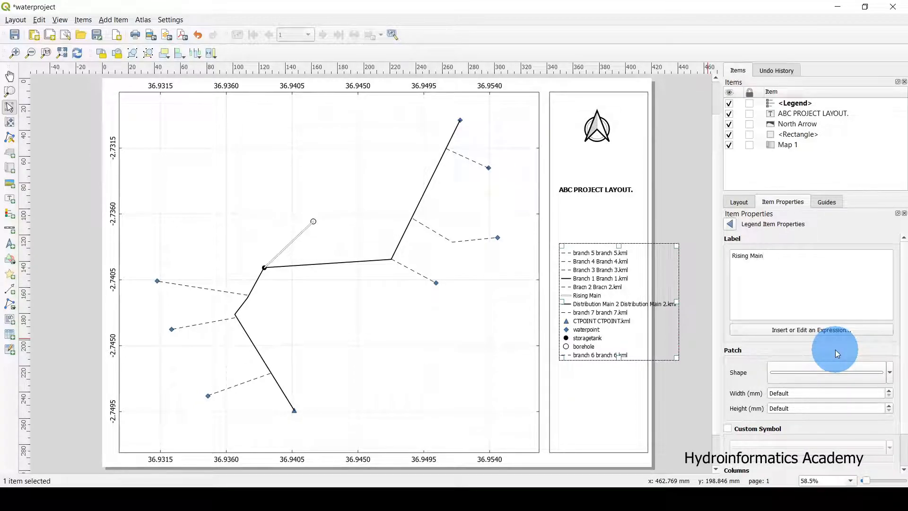
{"action": "left_click", "coordinate": [731, 223]}
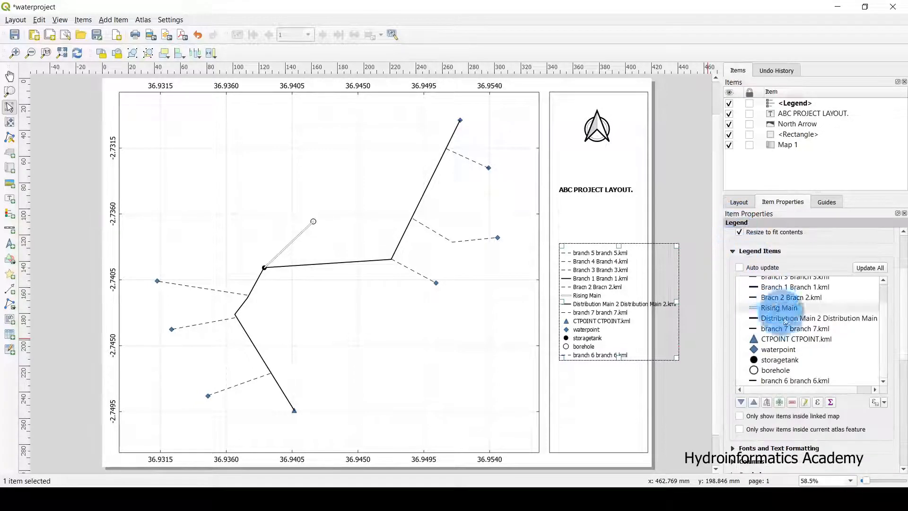
Step: Remove the Branch 4 and Branch 3 entries from the legend
{"action": "left_click", "coordinate": [804, 309]}
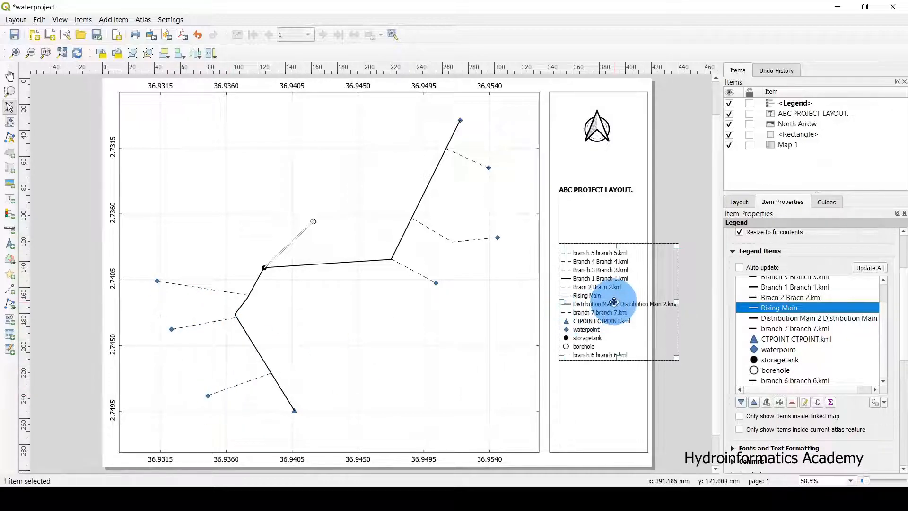
{"action": "scroll", "coordinate": [829, 335], "scroll_direction": "up", "scroll_amount": 3}
{"action": "scroll", "coordinate": [829, 334], "scroll_direction": "down", "scroll_amount": 2}
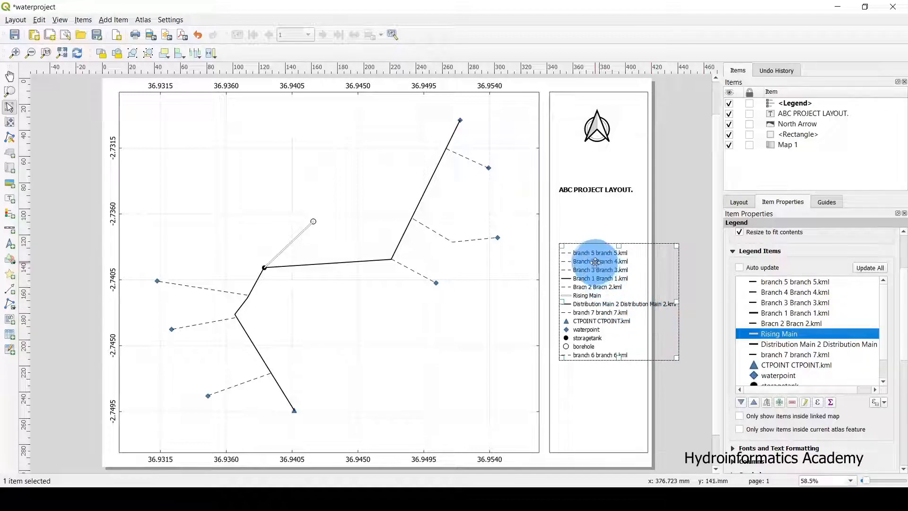
{"action": "scroll", "coordinate": [822, 309], "scroll_direction": "up", "scroll_amount": 1}
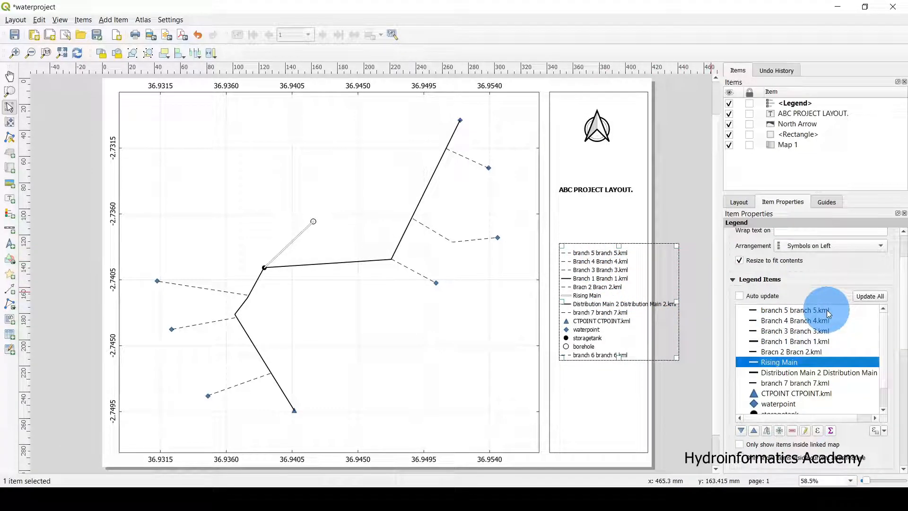
{"action": "left_click", "coordinate": [799, 309]}
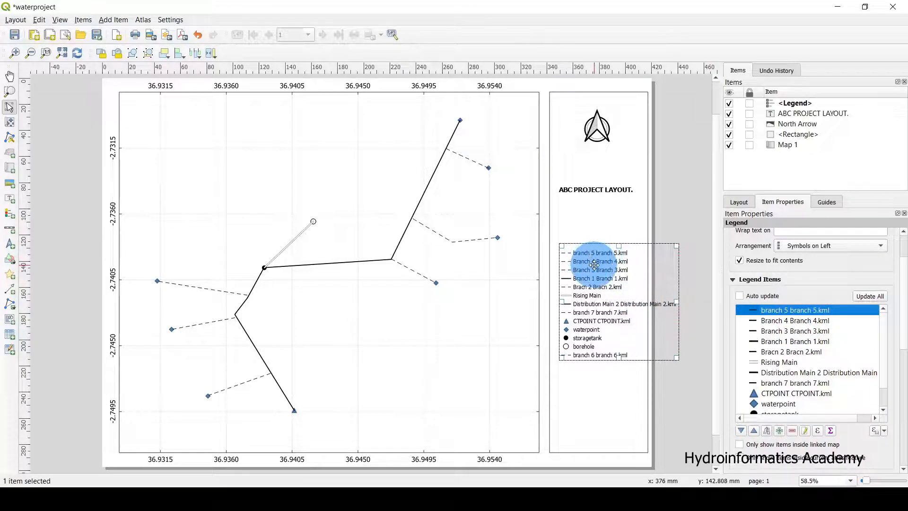
{"action": "left_click", "coordinate": [785, 322]}
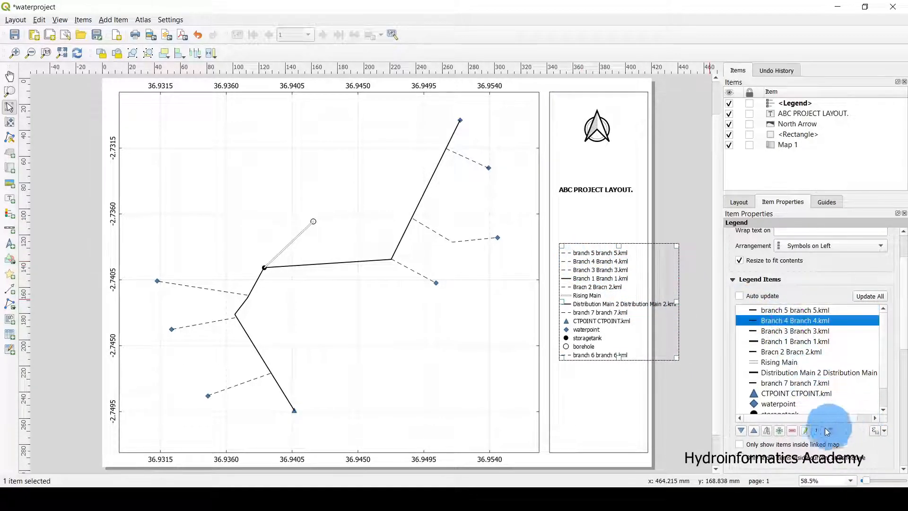
{"action": "left_click", "coordinate": [793, 431]}
{"action": "left_click", "coordinate": [798, 321]}
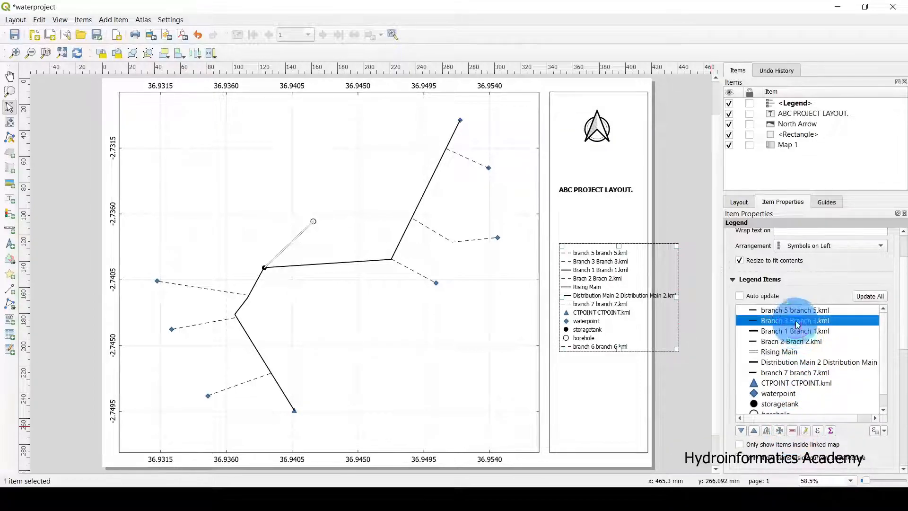
{"action": "left_click", "coordinate": [793, 432]}
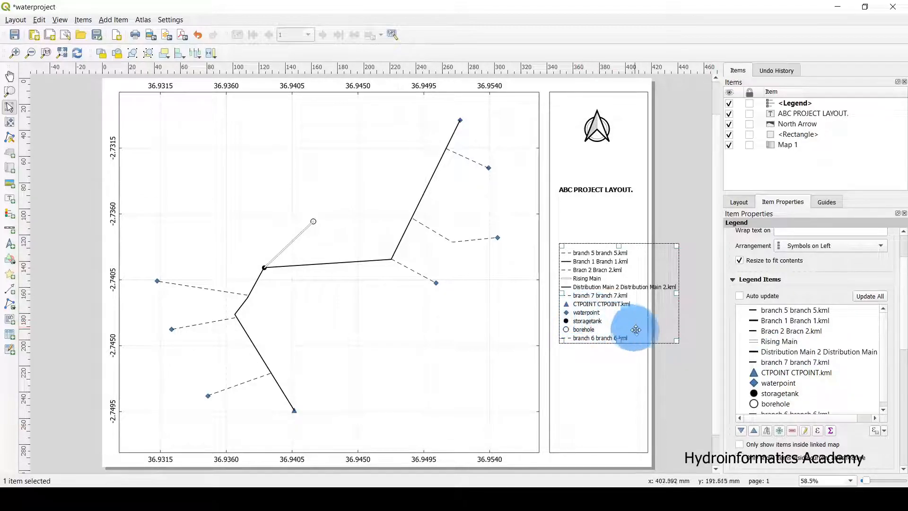
Step: Remove the branch 7 and Bracn 2 entries from the legend
{"action": "scroll", "coordinate": [803, 361], "scroll_direction": "down", "scroll_amount": 1}
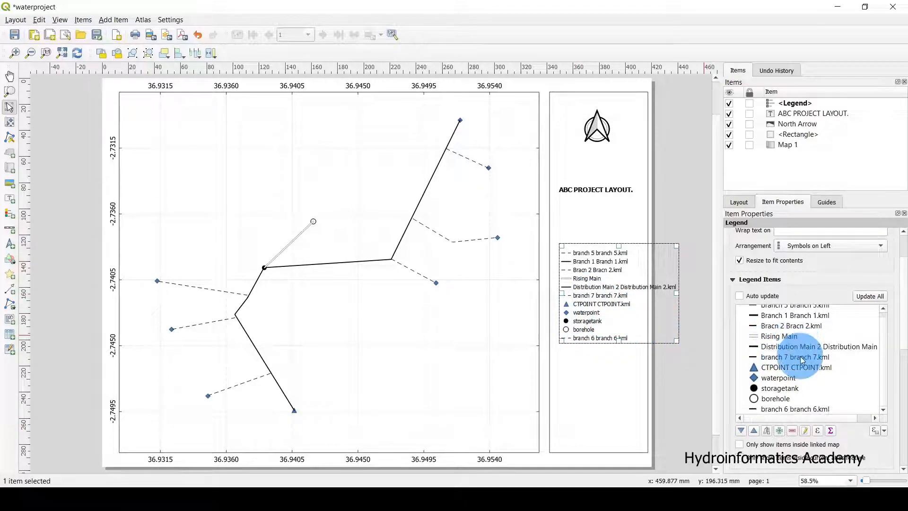
{"action": "scroll", "coordinate": [802, 361], "scroll_direction": "down", "scroll_amount": 2}
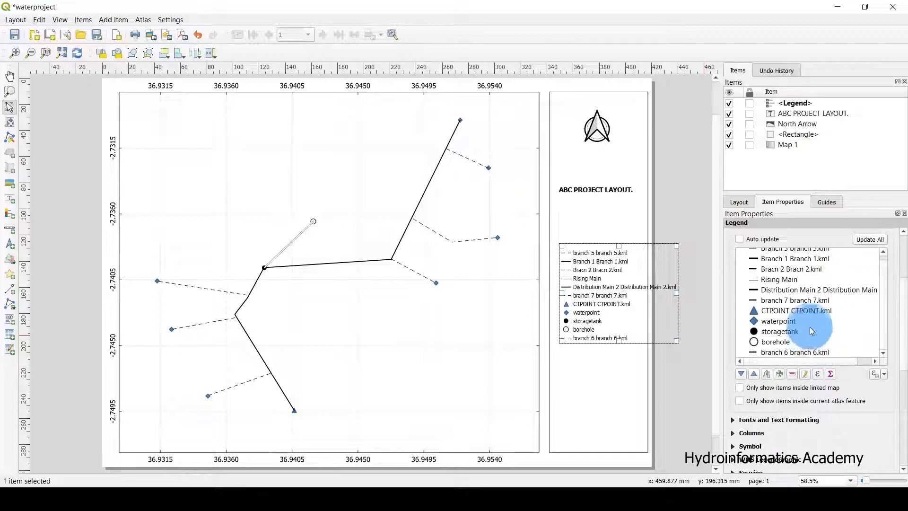
{"action": "left_click", "coordinate": [844, 301]}
{"action": "left_click", "coordinate": [795, 376]}
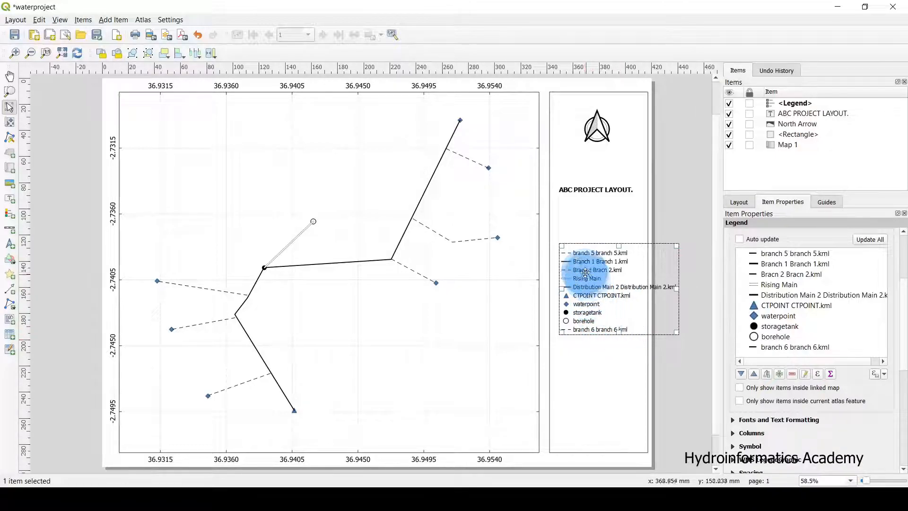
{"action": "left_click", "coordinate": [800, 275]}
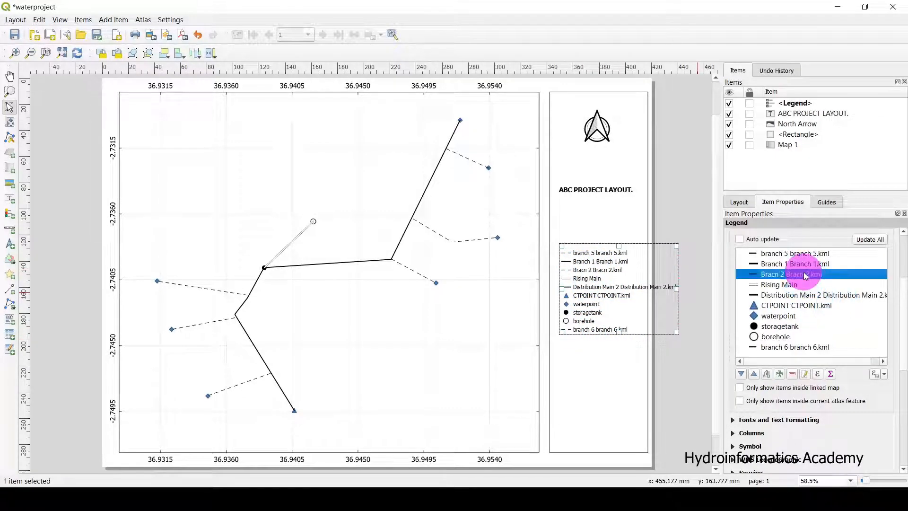
{"action": "left_click", "coordinate": [793, 374]}
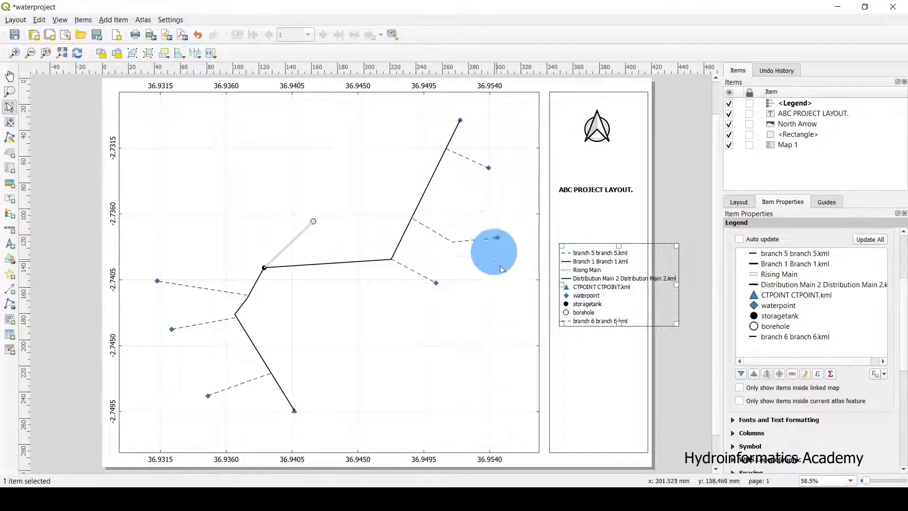
Step: Relabel the branch 5 legend entry as "Distribution Pipes"
{"action": "scroll", "coordinate": [814, 274], "scroll_direction": "up", "scroll_amount": 2}
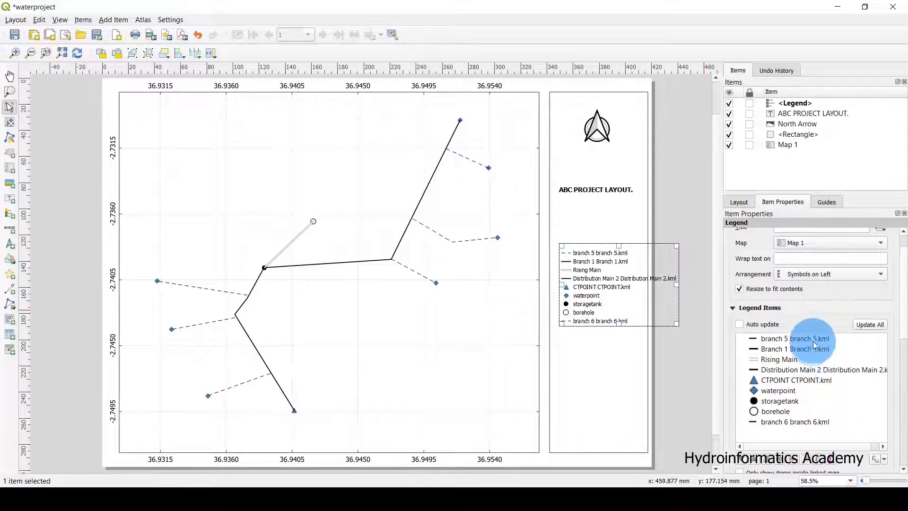
{"action": "left_click", "coordinate": [813, 339]}
{"action": "scroll", "coordinate": [805, 298], "scroll_direction": "down", "scroll_amount": 1}
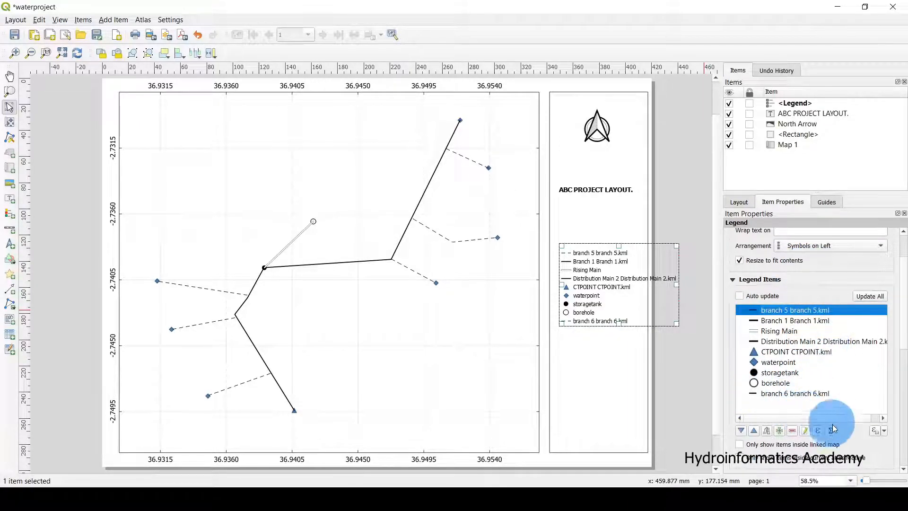
{"action": "left_click", "coordinate": [807, 431]}
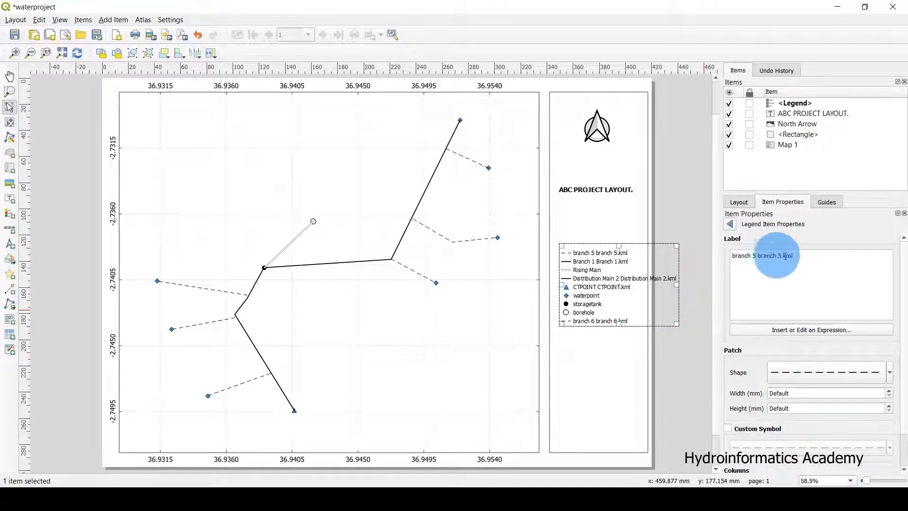
{"action": "left_click_drag", "start_coordinate": [796, 260], "coordinate": [732, 256]}
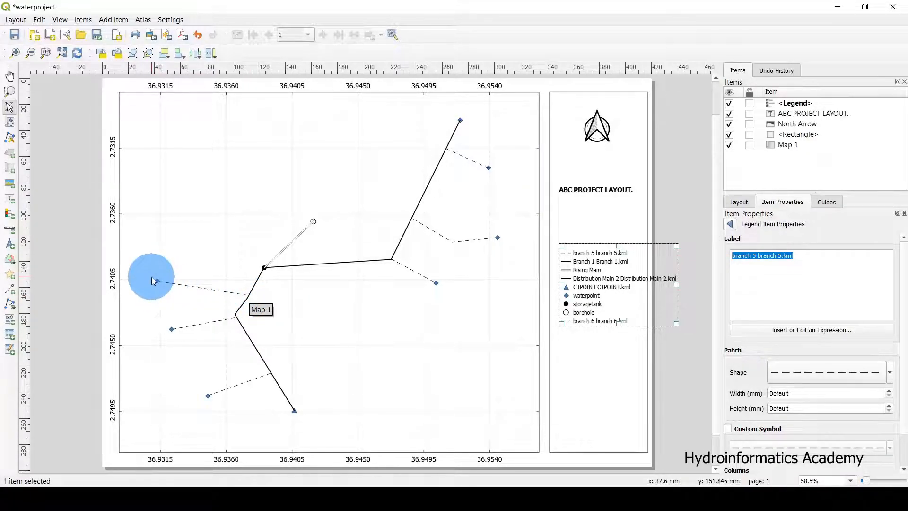
{"action": "left_click", "coordinate": [799, 265]}
{"action": "left_click_drag", "start_coordinate": [814, 258], "coordinate": [731, 256]}
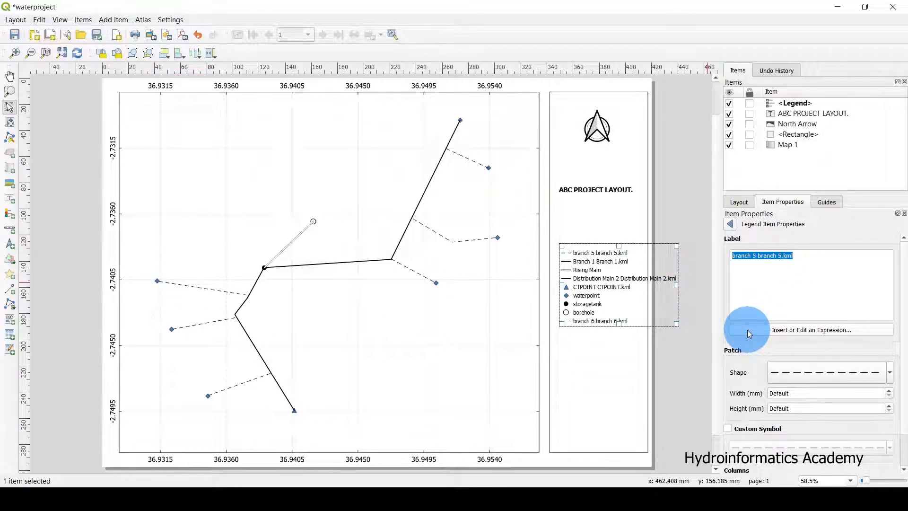
{"action": "type", "text": "D"}
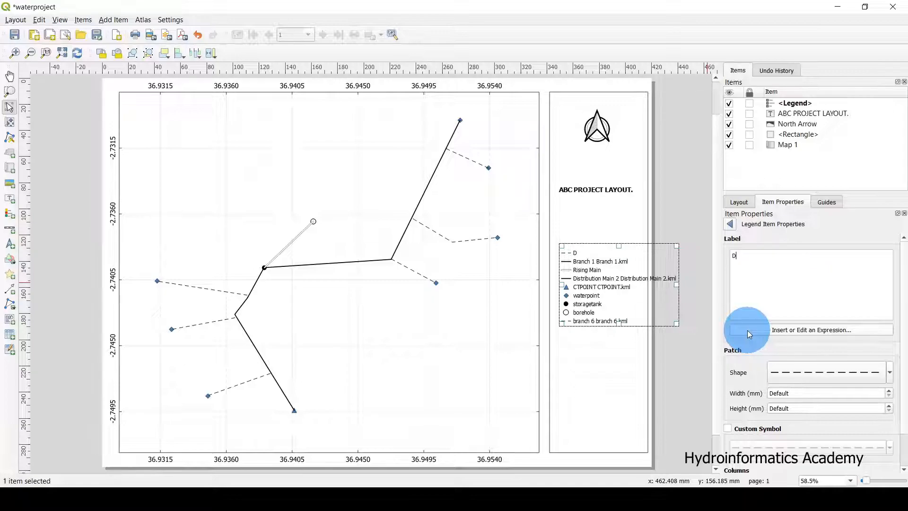
{"action": "type", "text": "istribu"}
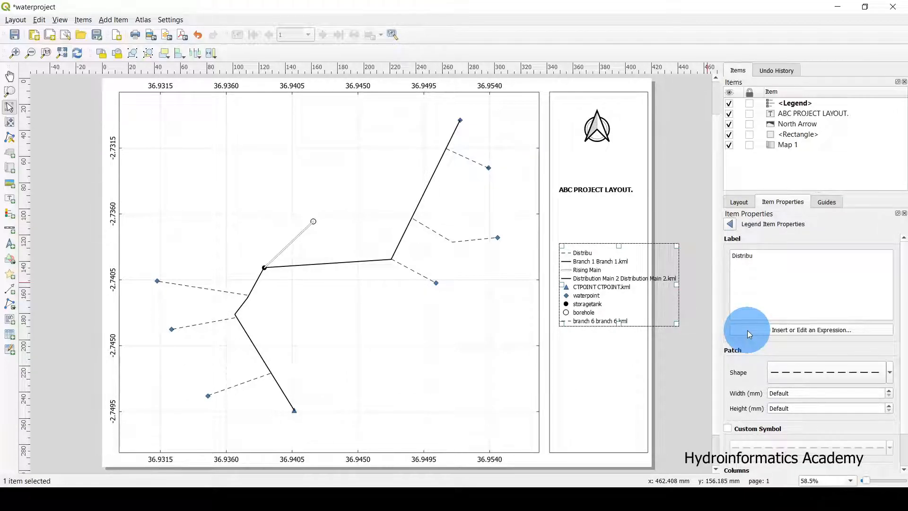
{"action": "type", "text": "tion Pipes"}
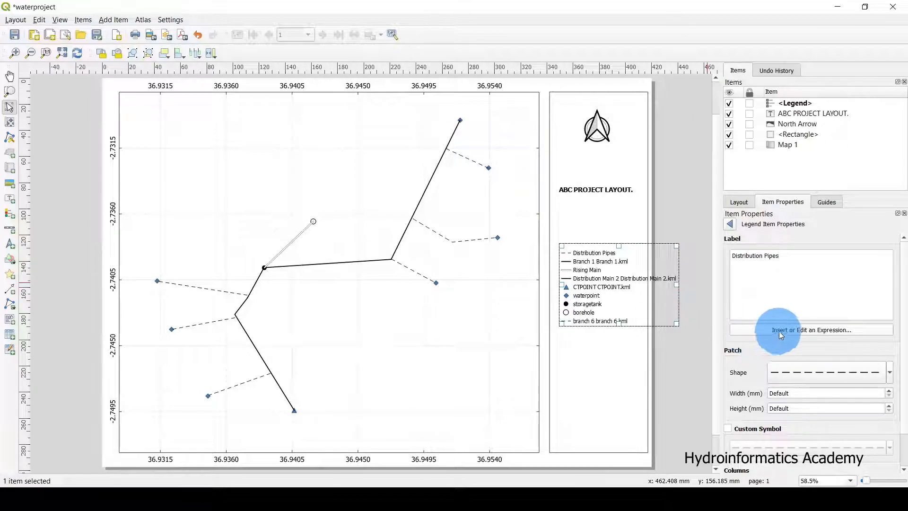
{"action": "left_click", "coordinate": [731, 224]}
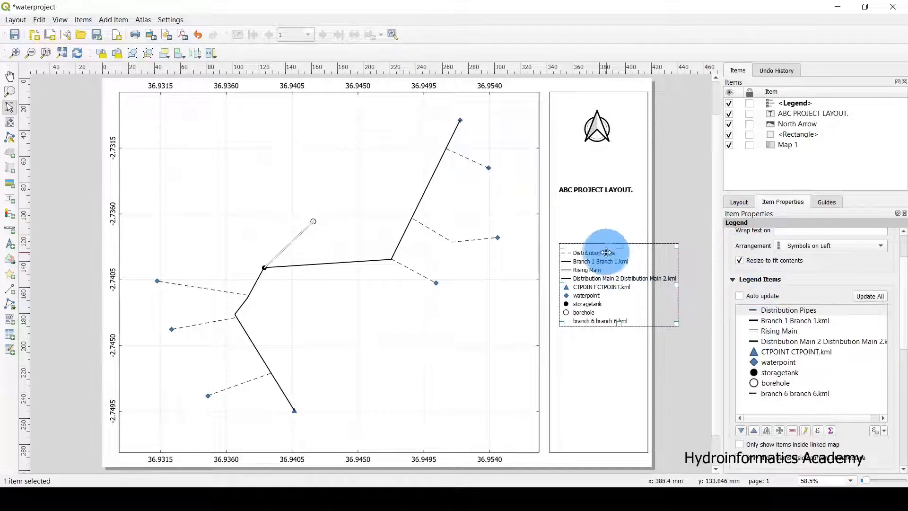
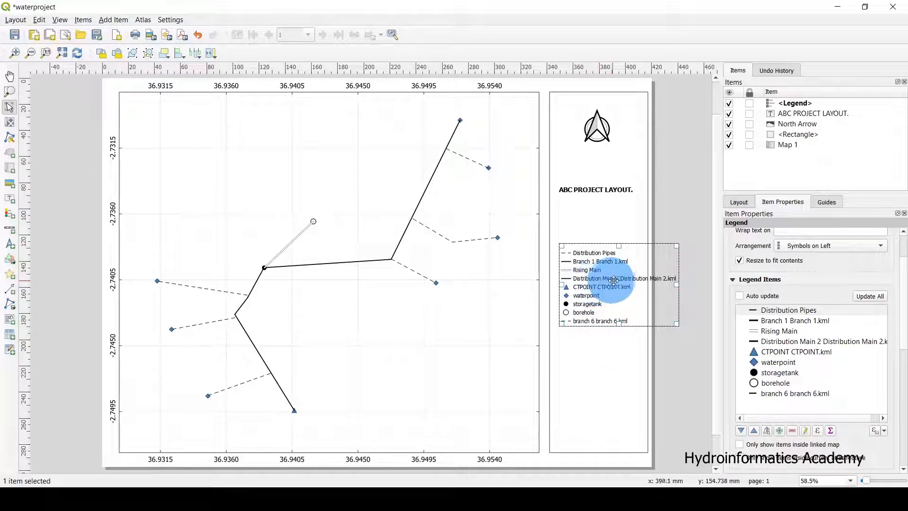
Step: Remove the Branch 1 entry from the legend
{"action": "left_click", "coordinate": [818, 342]}
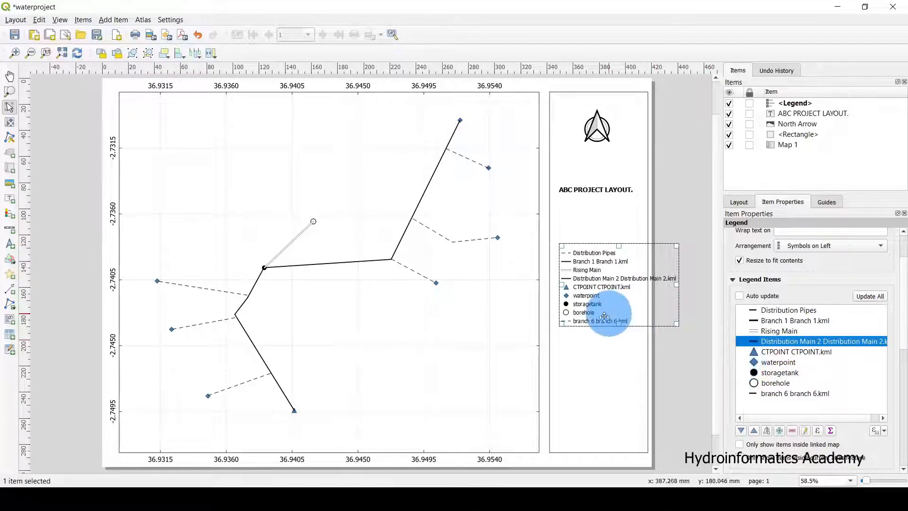
{"action": "left_click", "coordinate": [780, 323]}
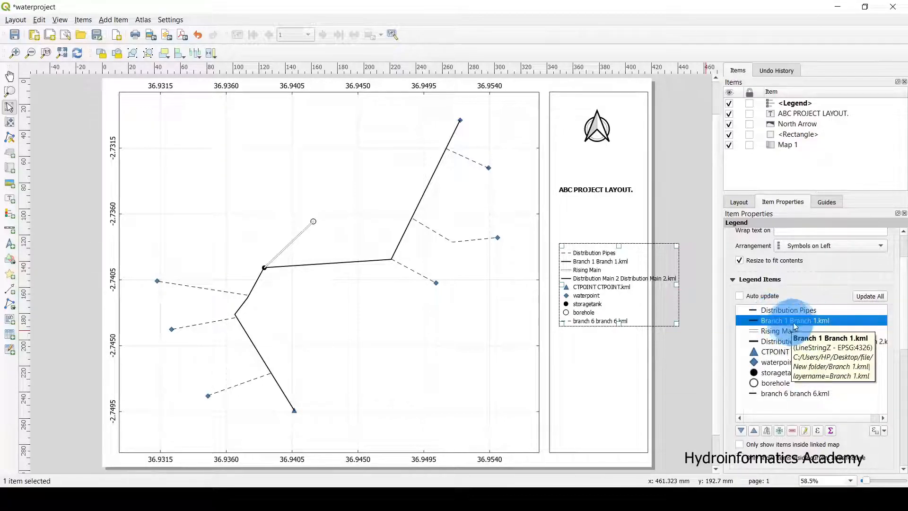
{"action": "left_click", "coordinate": [792, 430]}
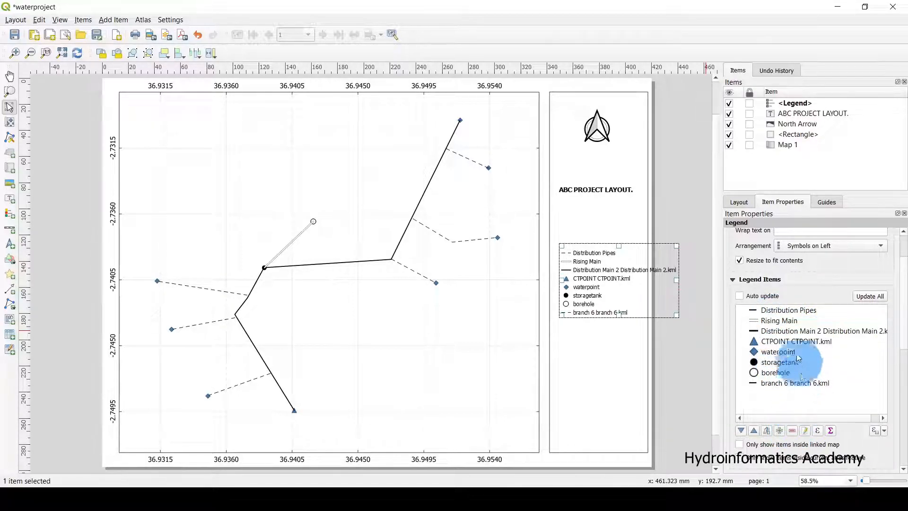
Step: Relabel the Distribution Main 2 legend entry as "Gravity Main"
{"action": "left_click", "coordinate": [799, 331]}
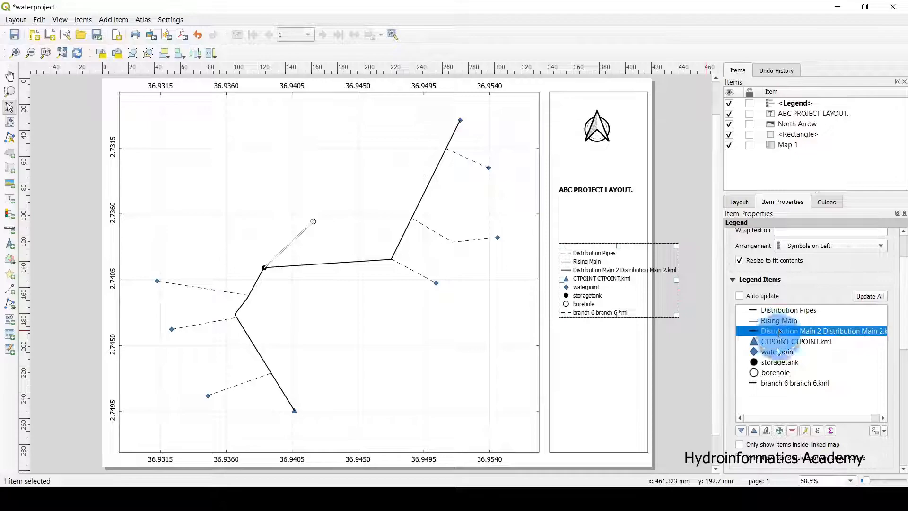
{"action": "left_click", "coordinate": [806, 431]}
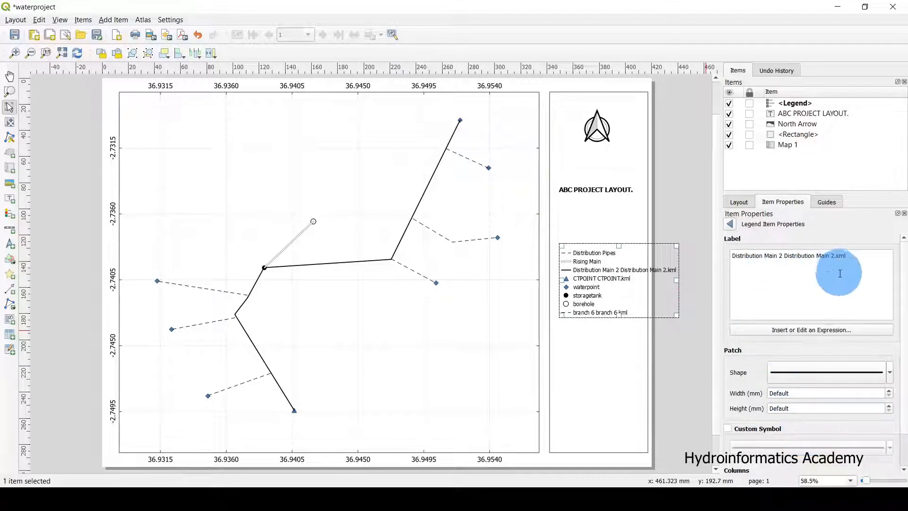
{"action": "left_click_drag", "start_coordinate": [851, 260], "coordinate": [732, 257]}
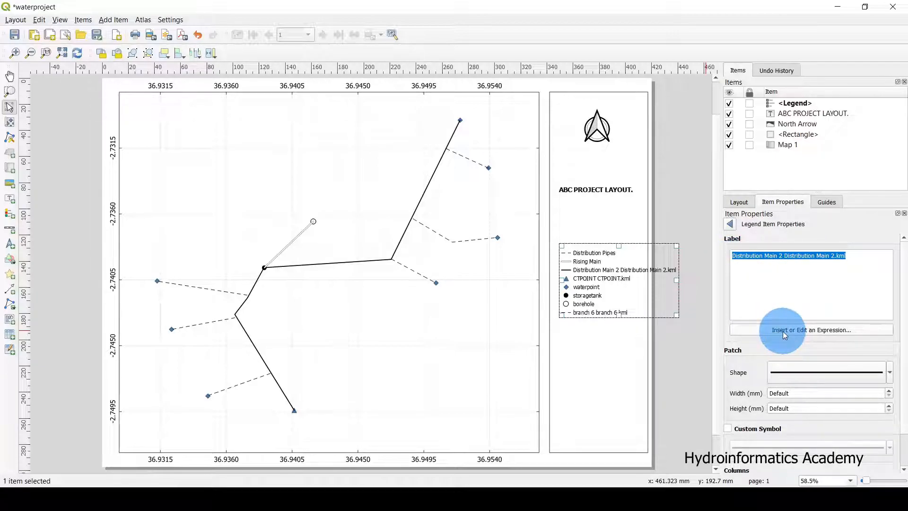
{"action": "type", "text": "Gravi"}
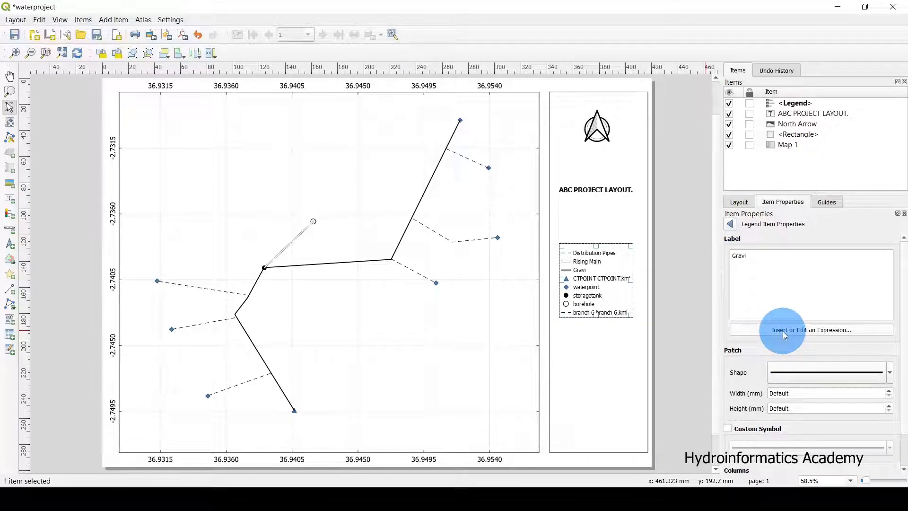
{"action": "type", "text": "ty Main"}
{"action": "left_click", "coordinate": [731, 225]}
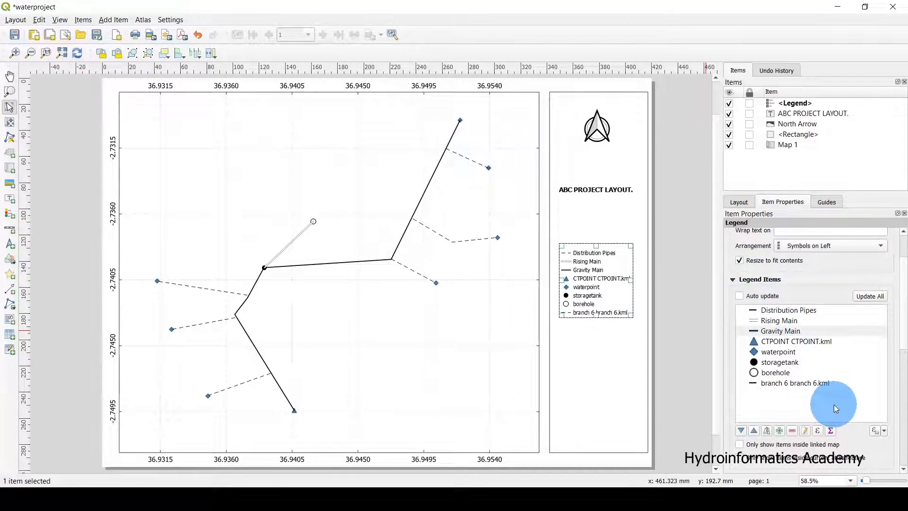
Step: Remove the branch 6 entry from the legend
{"action": "left_click", "coordinate": [594, 351]}
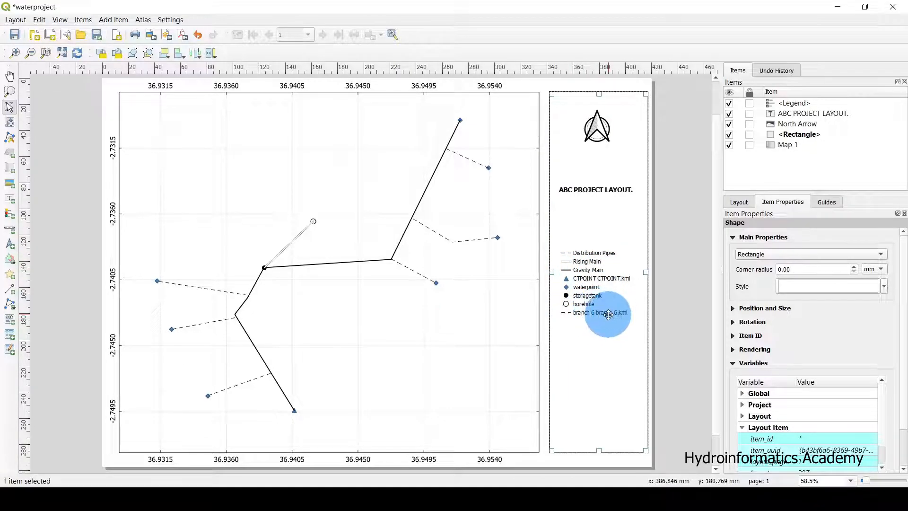
{"action": "left_click", "coordinate": [608, 282]}
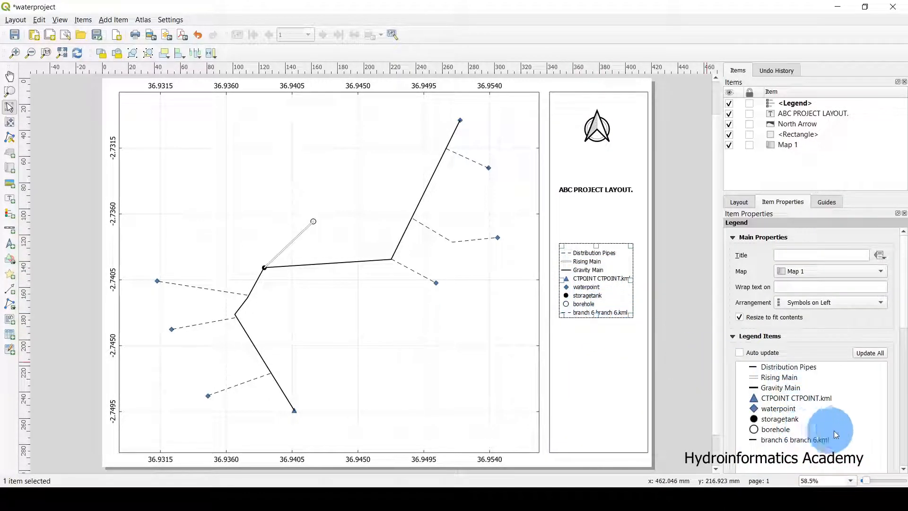
{"action": "scroll", "coordinate": [838, 426], "scroll_direction": "down", "scroll_amount": 3}
{"action": "scroll", "coordinate": [802, 355], "scroll_direction": "down", "scroll_amount": 2}
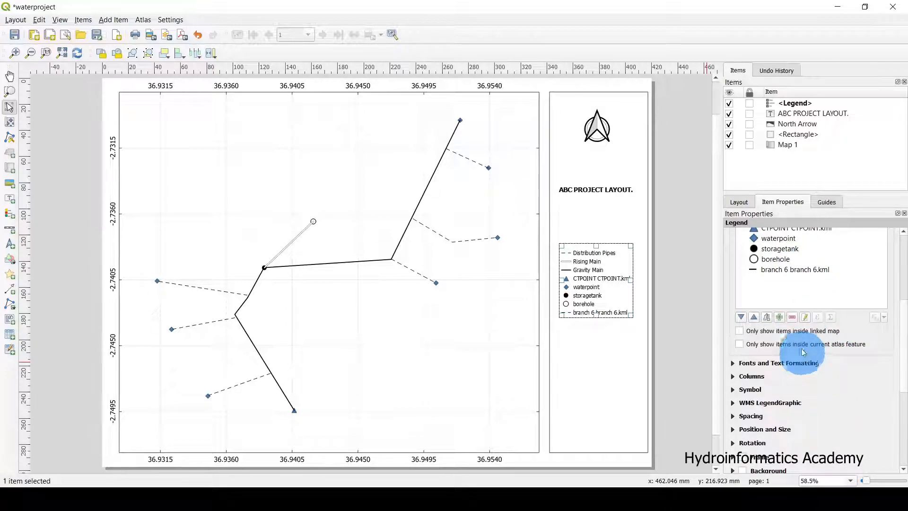
{"action": "left_click", "coordinate": [813, 269]}
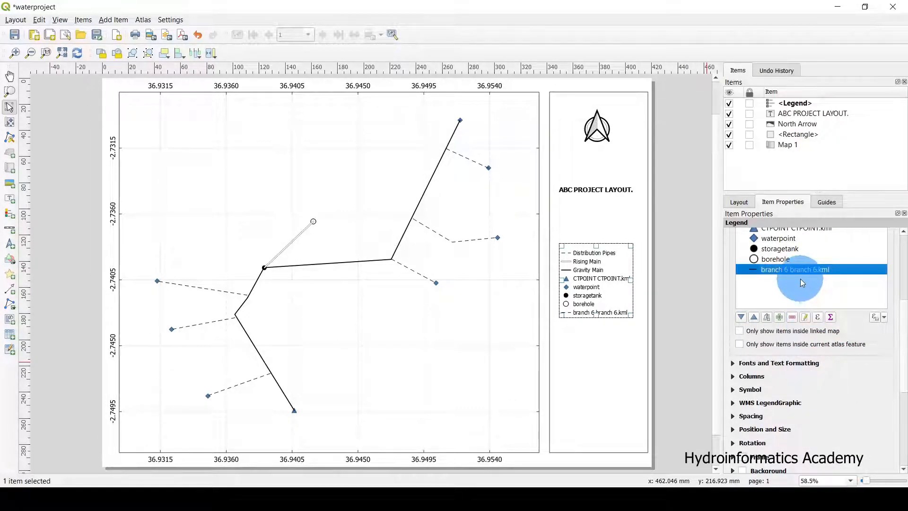
{"action": "left_click", "coordinate": [795, 317]}
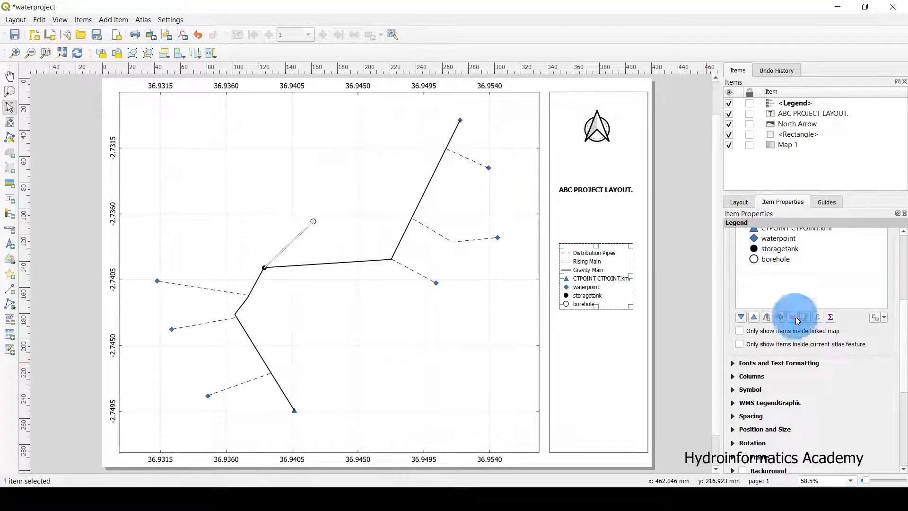
{"action": "left_click", "coordinate": [619, 349]}
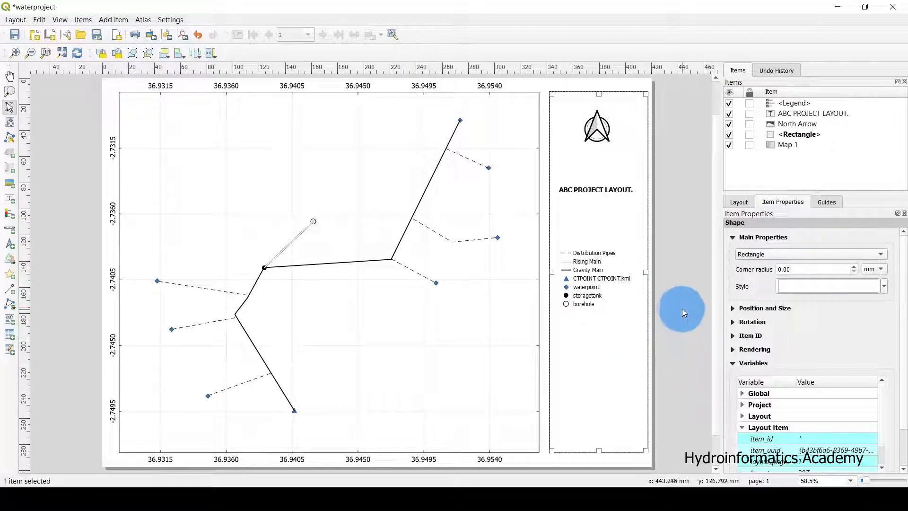
Step: Relabel the storagetank legend entry as "Proposed Storage Tank (90cu.m)"
{"action": "left_click", "coordinate": [596, 273]}
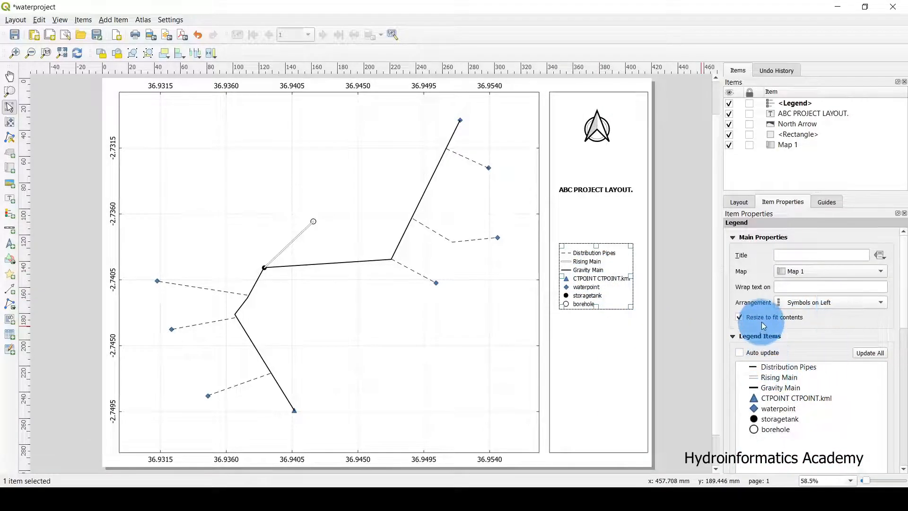
{"action": "scroll", "coordinate": [764, 324], "scroll_direction": "down", "scroll_amount": 3}
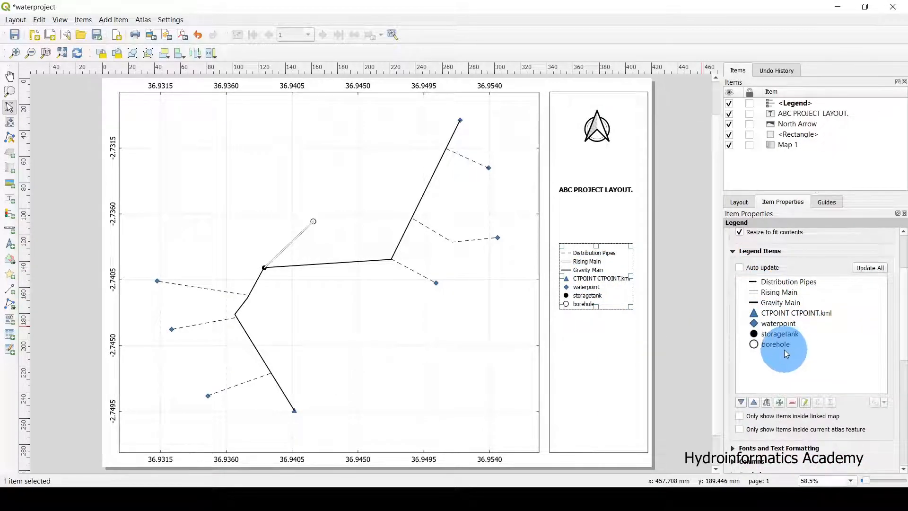
{"action": "left_click", "coordinate": [777, 336]}
{"action": "scroll", "coordinate": [795, 367], "scroll_direction": "down", "scroll_amount": 1}
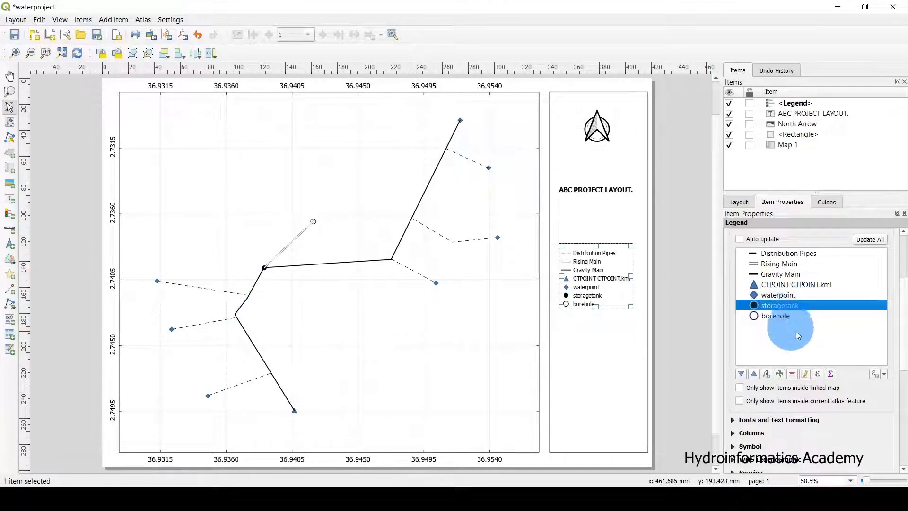
{"action": "left_click", "coordinate": [807, 374]}
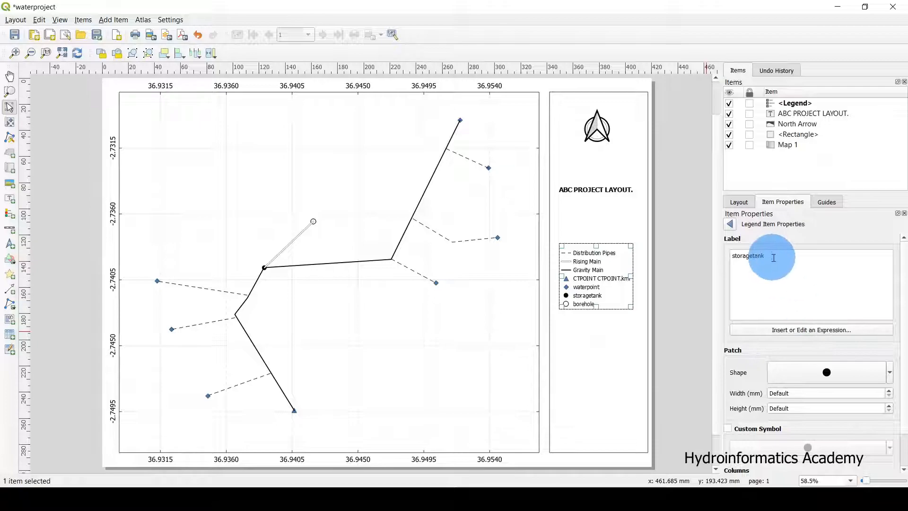
{"action": "left_click_drag", "start_coordinate": [759, 256], "coordinate": [732, 254]}
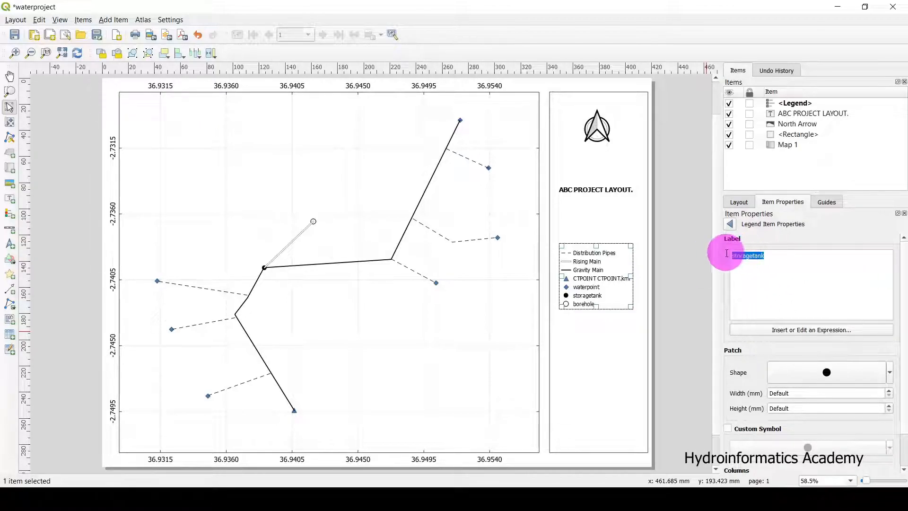
{"action": "type", "text": "Proposed S"}
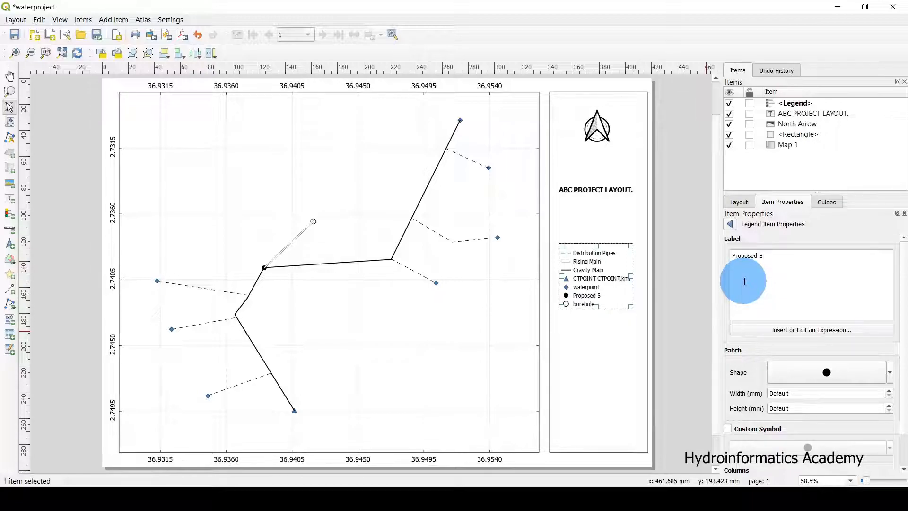
{"action": "type", "text": "torage Tank"}
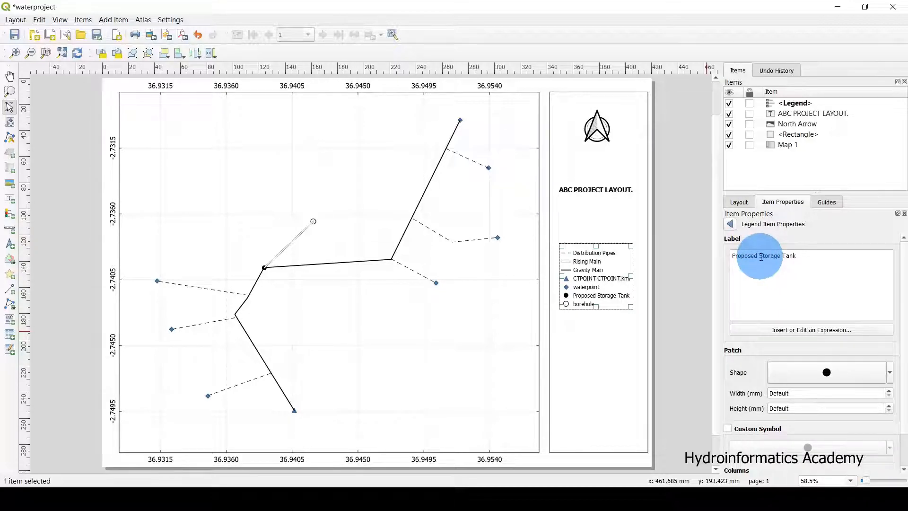
{"action": "type", "text": " ("}
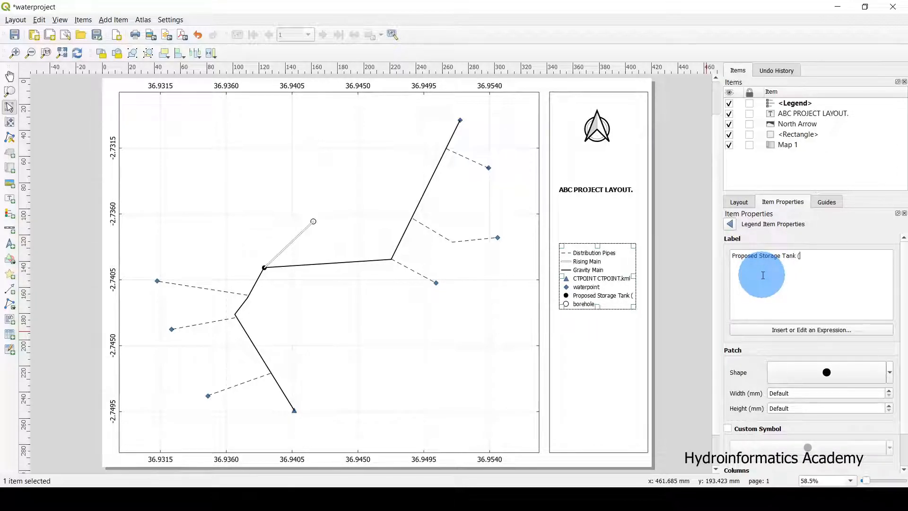
{"action": "type", "text": "90"}
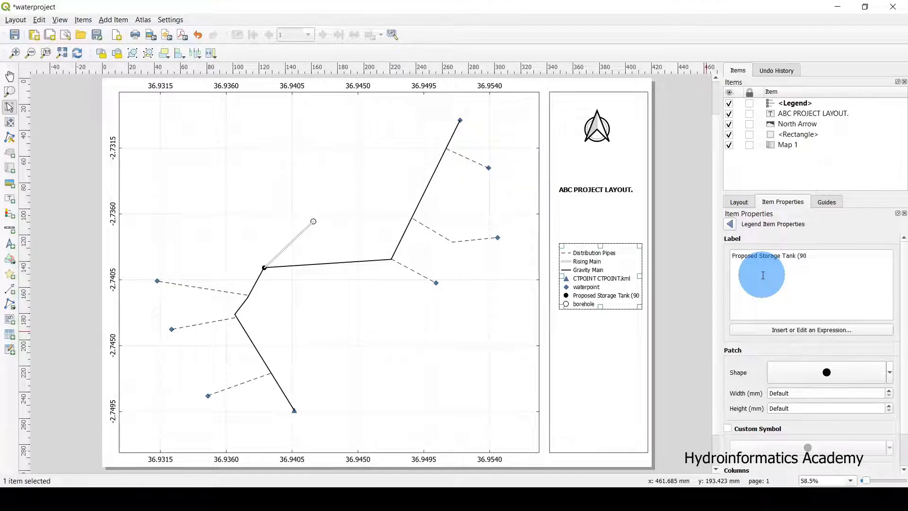
{"action": "type", "text": "cu.m"}
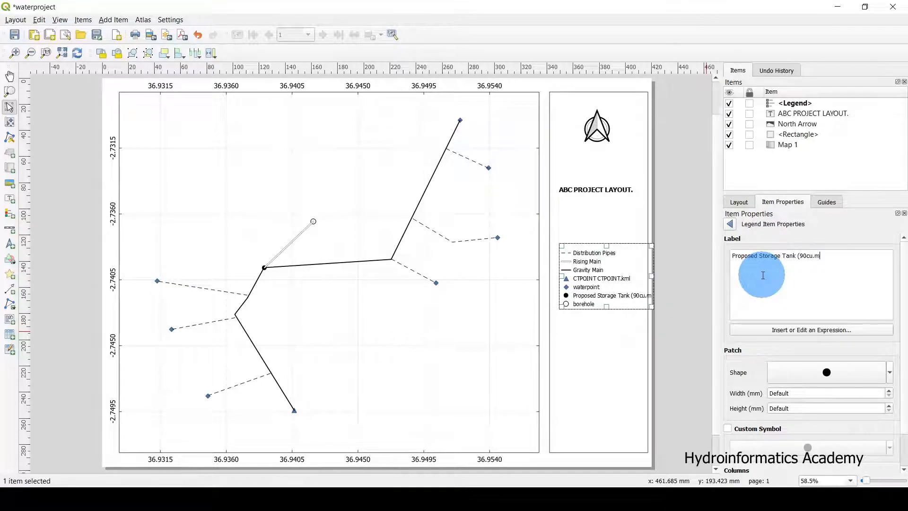
{"action": "type", "text": ")"}
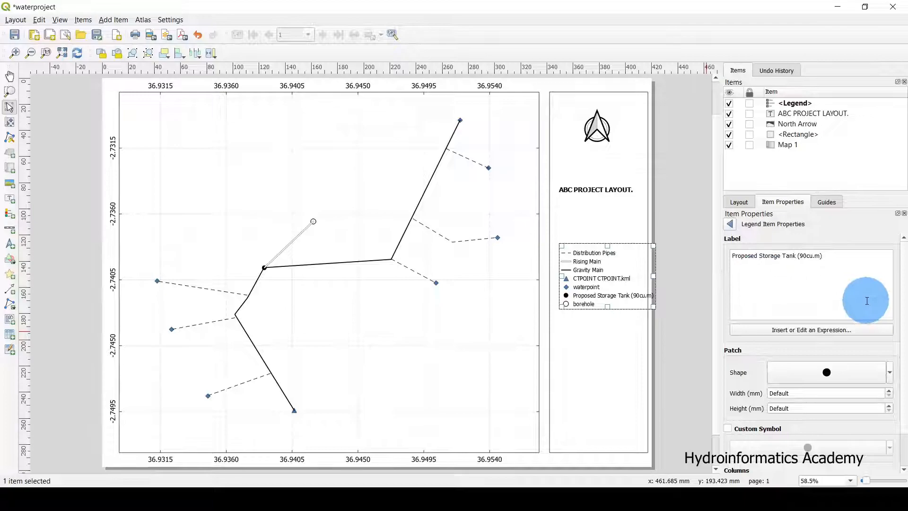
{"action": "left_click", "coordinate": [731, 223]}
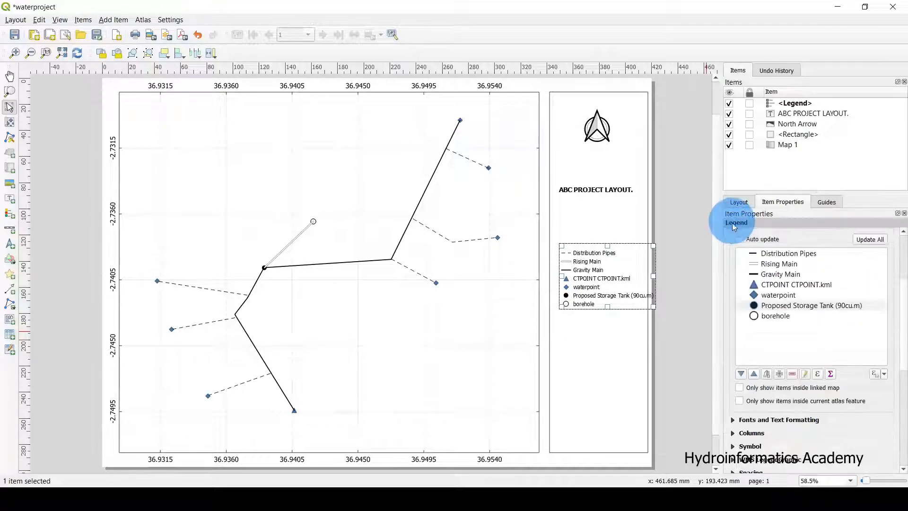
Step: Capitalize the borehole legend entry's label as "Borehole"
{"action": "left_click", "coordinate": [772, 316]}
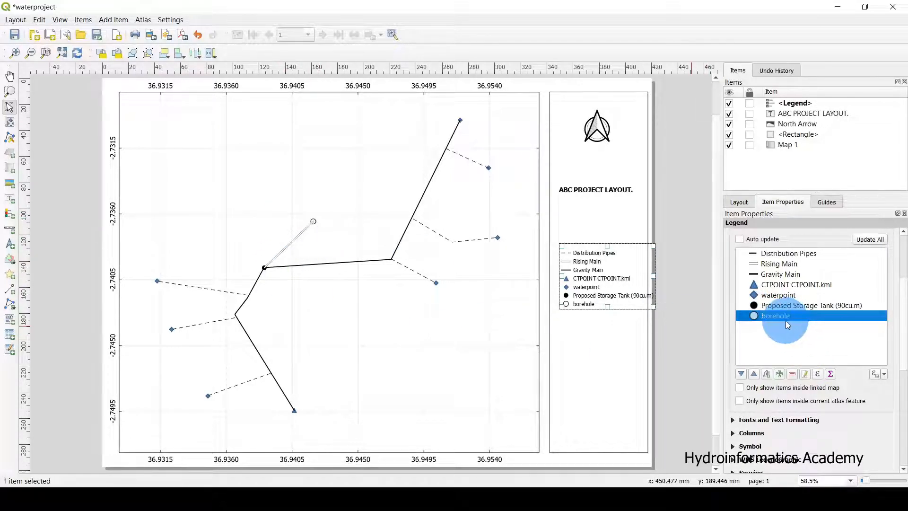
{"action": "left_click", "coordinate": [806, 378]}
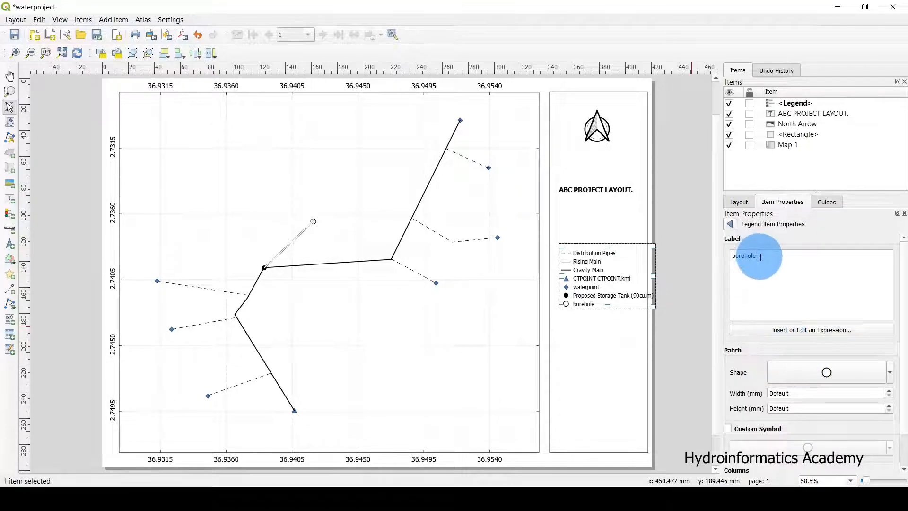
{"action": "left_click_drag", "start_coordinate": [785, 255], "coordinate": [727, 257]}
{"action": "type", "text": "B"}
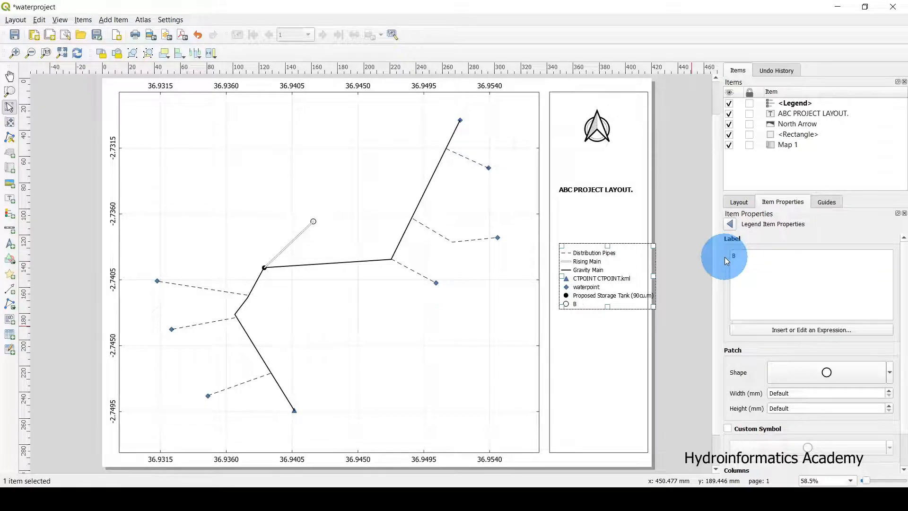
{"action": "type", "text": "orehole"}
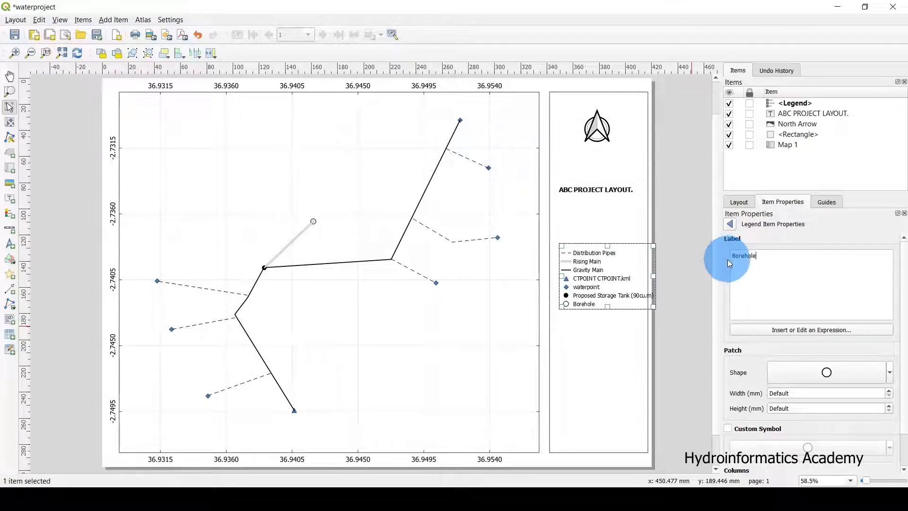
{"action": "left_click", "coordinate": [731, 225]}
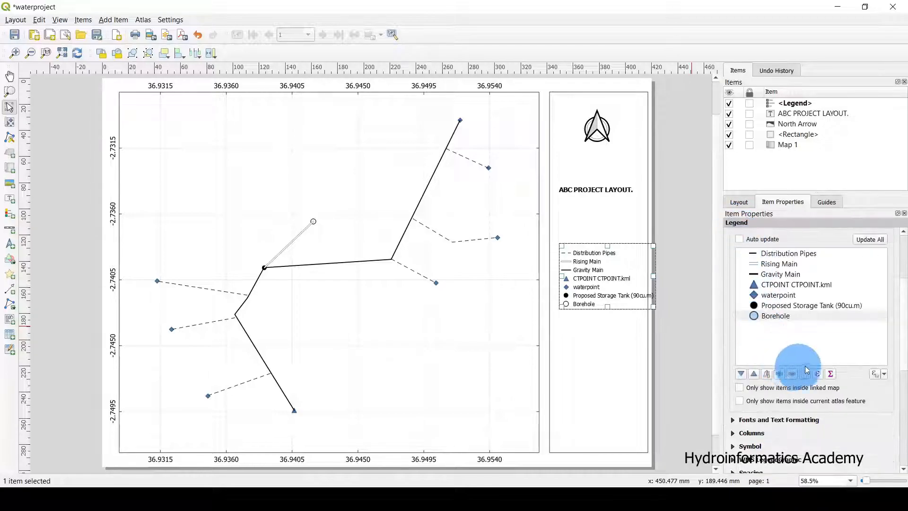
Step: Relabel the waterpoint legend entry as "Distribution Point (DP's)"
{"action": "left_click", "coordinate": [788, 296]}
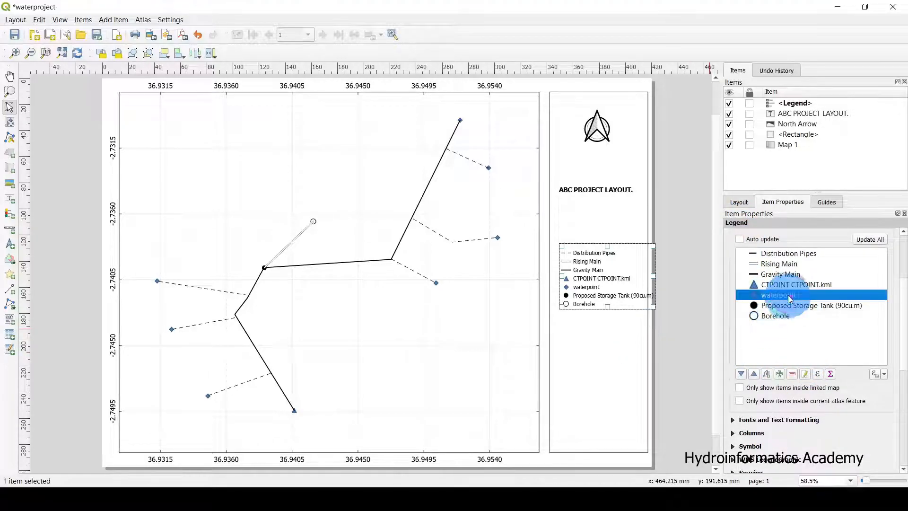
{"action": "left_click", "coordinate": [797, 348]}
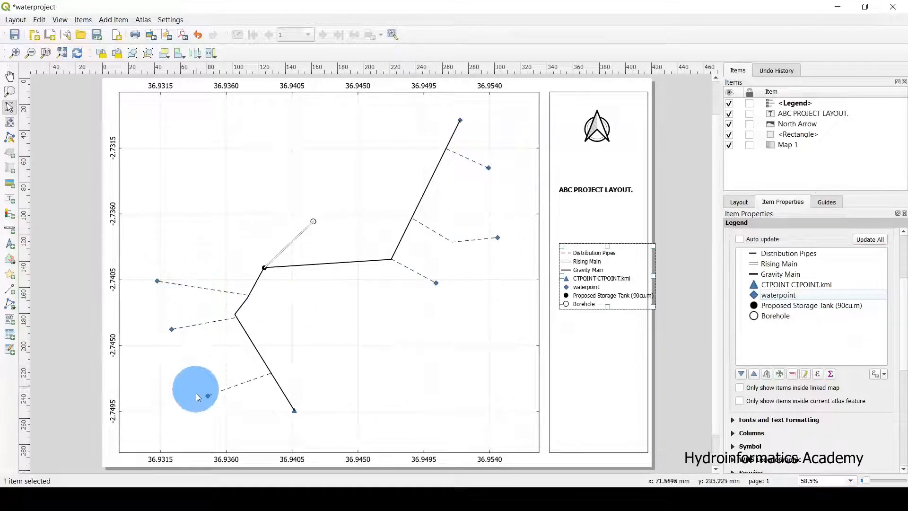
{"action": "left_click", "coordinate": [781, 294]}
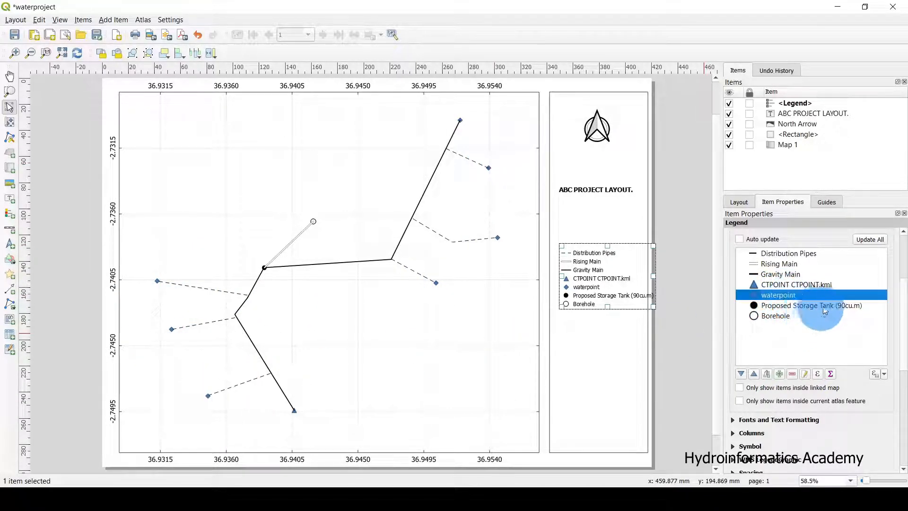
{"action": "left_click", "coordinate": [806, 374]}
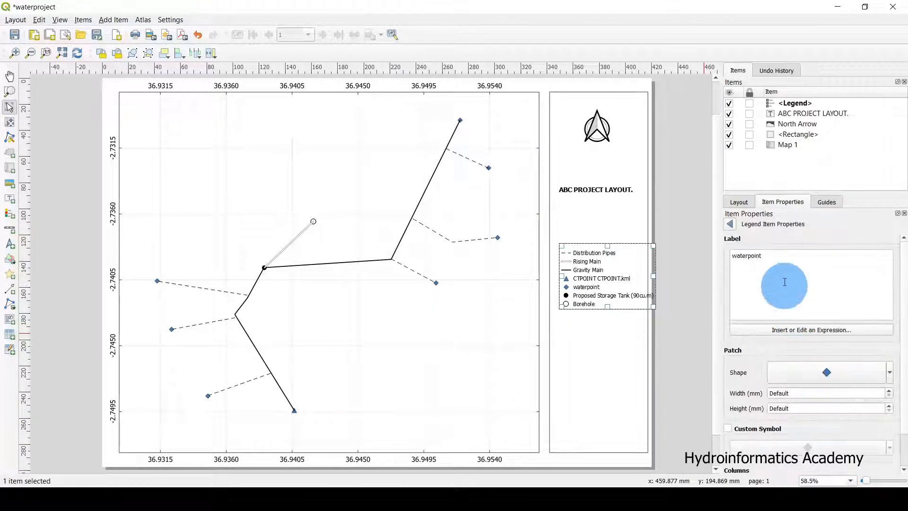
{"action": "left_click_drag", "start_coordinate": [764, 256], "coordinate": [731, 256]}
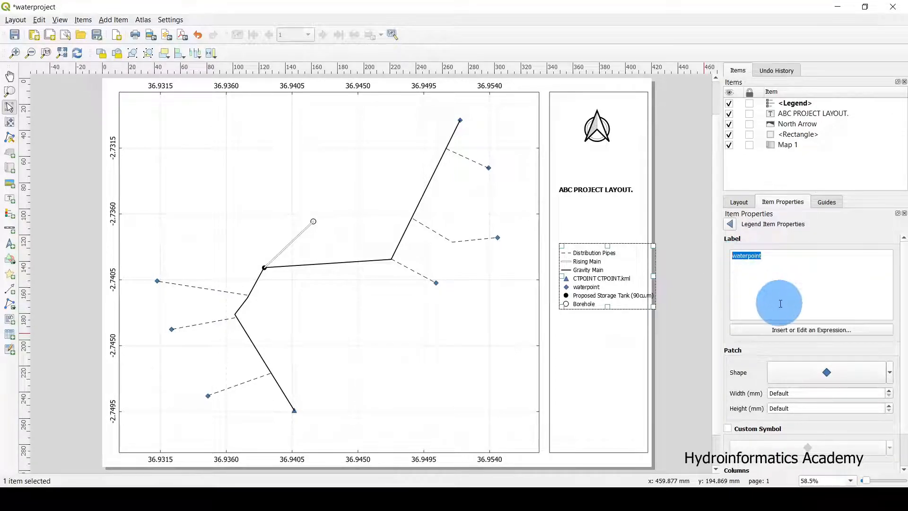
{"action": "type", "text": "D"}
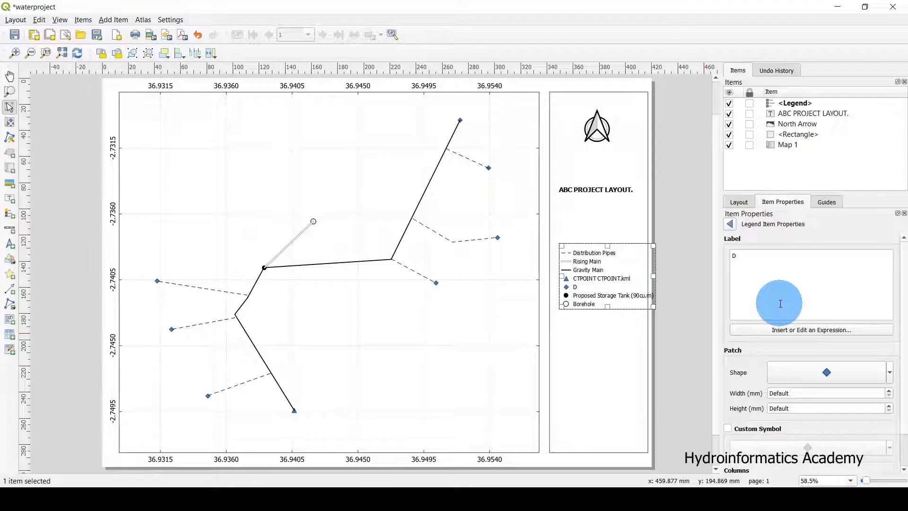
{"action": "type", "text": "istribution Point (DP's"}
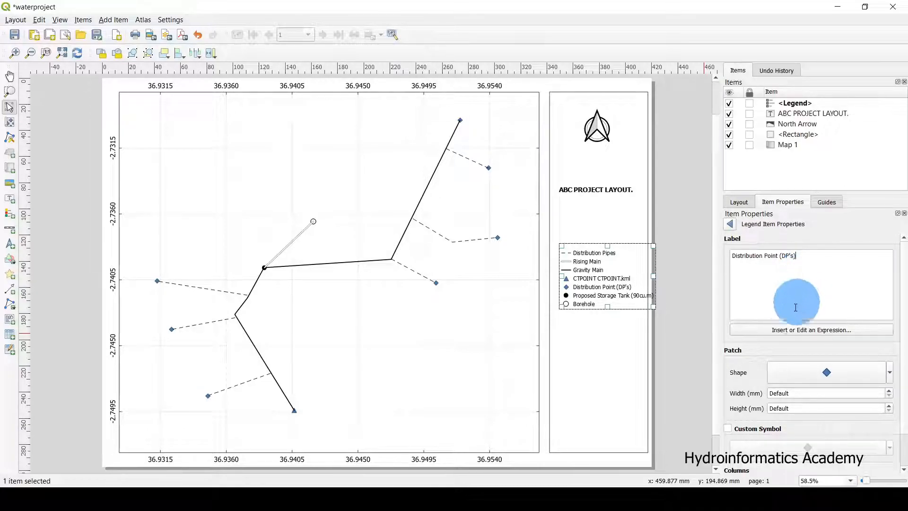
{"action": "left_click", "coordinate": [731, 224]}
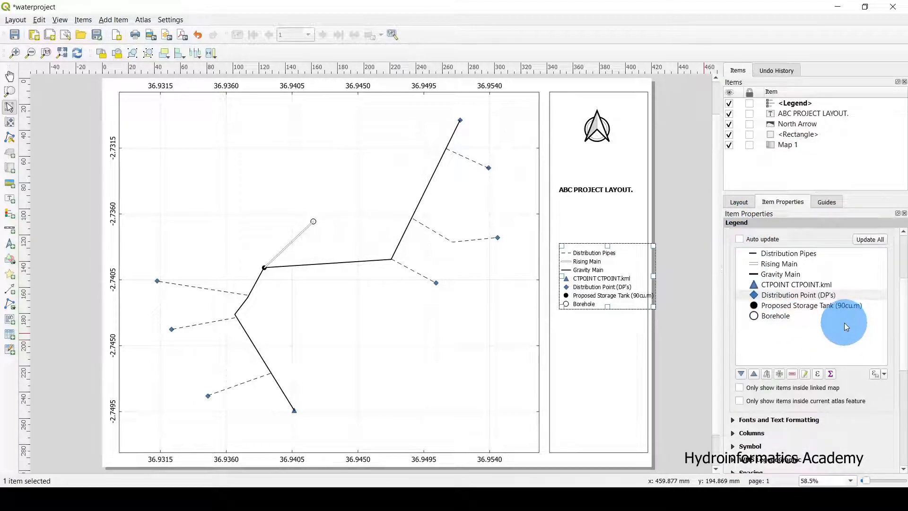
Step: Relabel the CTPOINT legend entry as "Cattle Trough"
{"action": "left_click", "coordinate": [812, 306]}
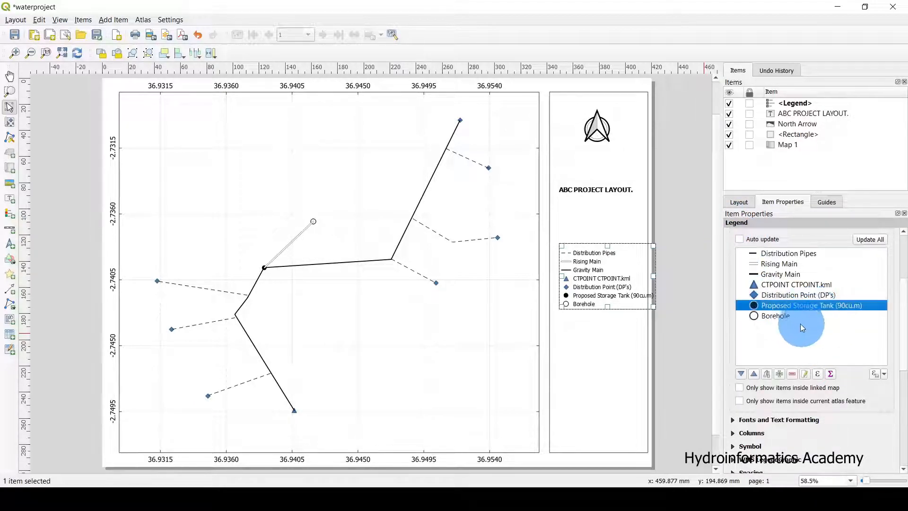
{"action": "left_click", "coordinate": [794, 285]}
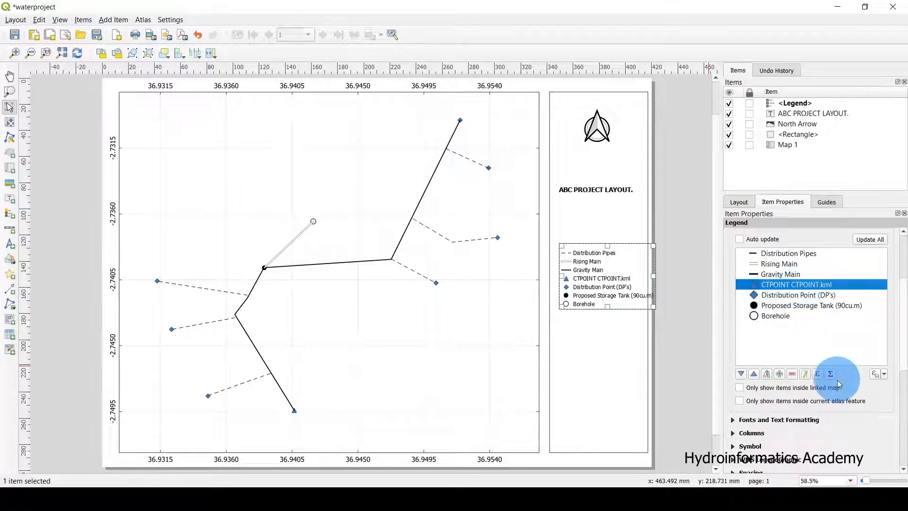
{"action": "left_click", "coordinate": [805, 374]}
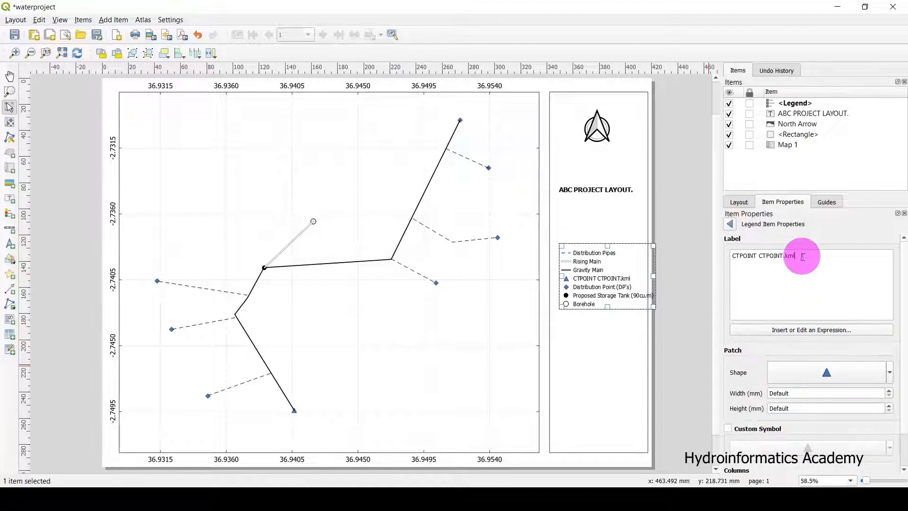
{"action": "left_click_drag", "start_coordinate": [806, 255], "coordinate": [733, 256]}
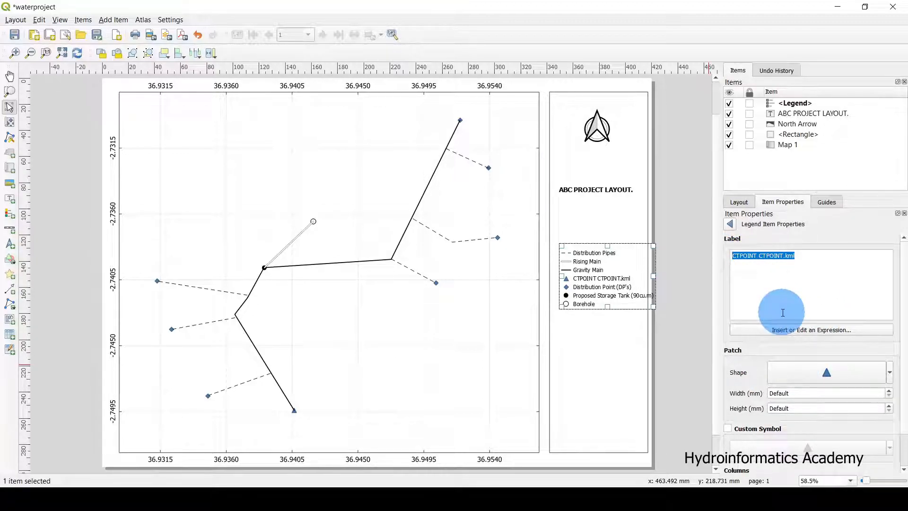
{"action": "type", "text": "Catt"}
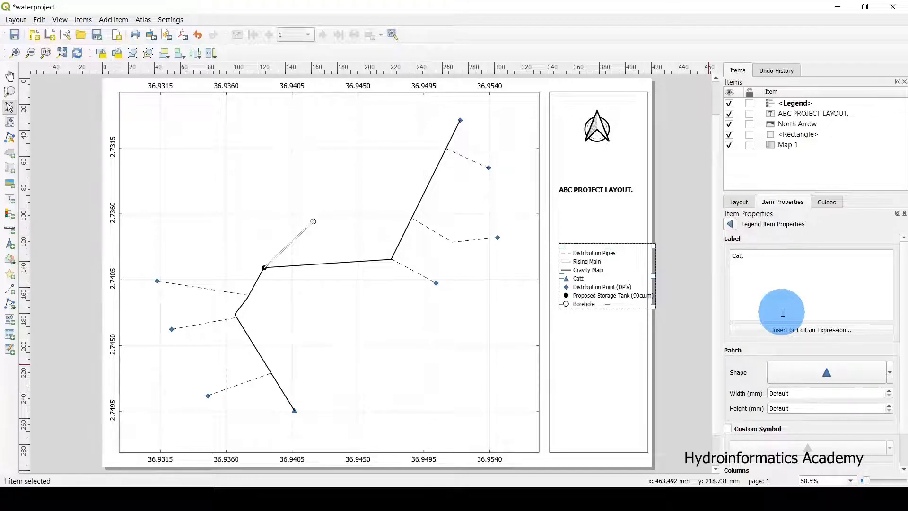
{"action": "type", "text": "le Trough"}
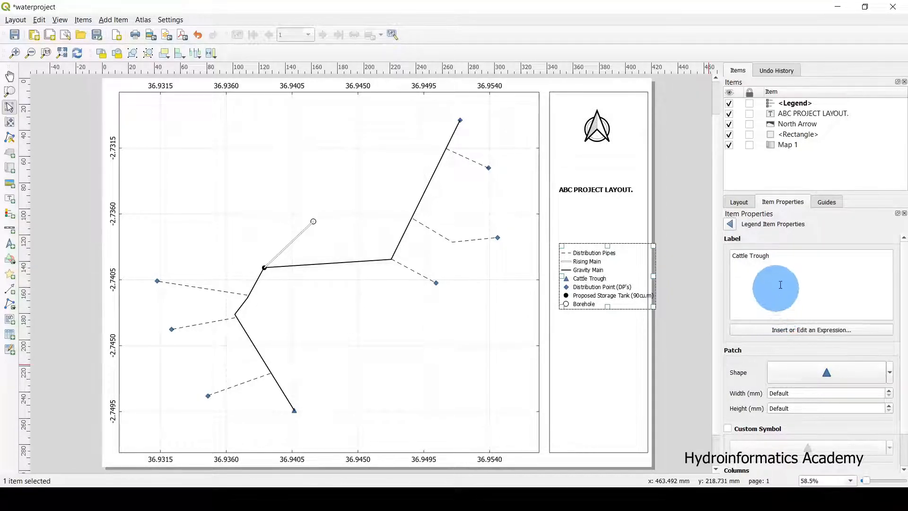
{"action": "left_click_drag", "start_coordinate": [771, 256], "coordinate": [729, 256]}
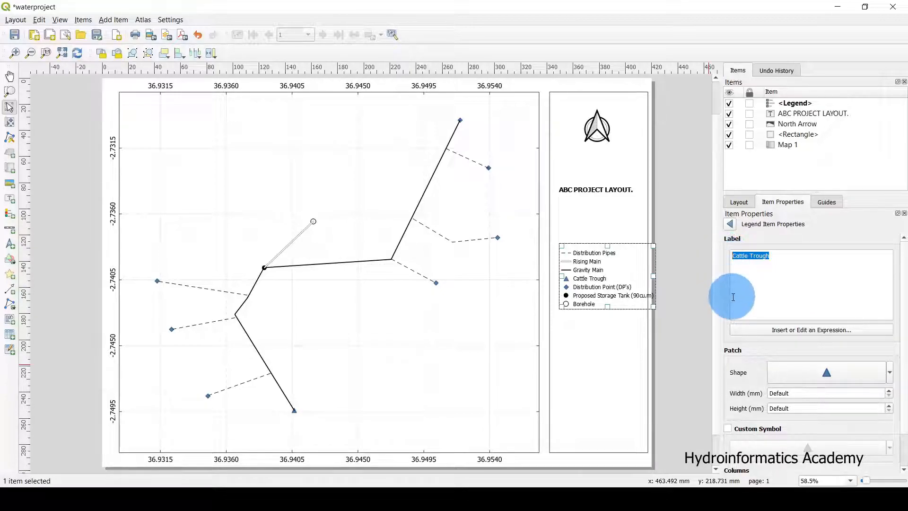
{"action": "left_click", "coordinate": [776, 256]}
{"action": "left_click", "coordinate": [731, 224]}
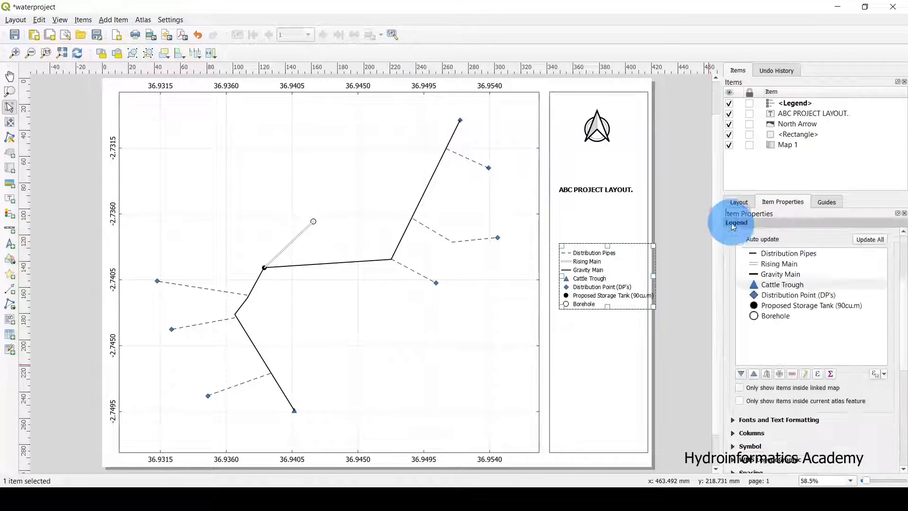
Step: Move the legend sideways so that its longest label fits within the side panel's rectangle
{"action": "left_click", "coordinate": [594, 362]}
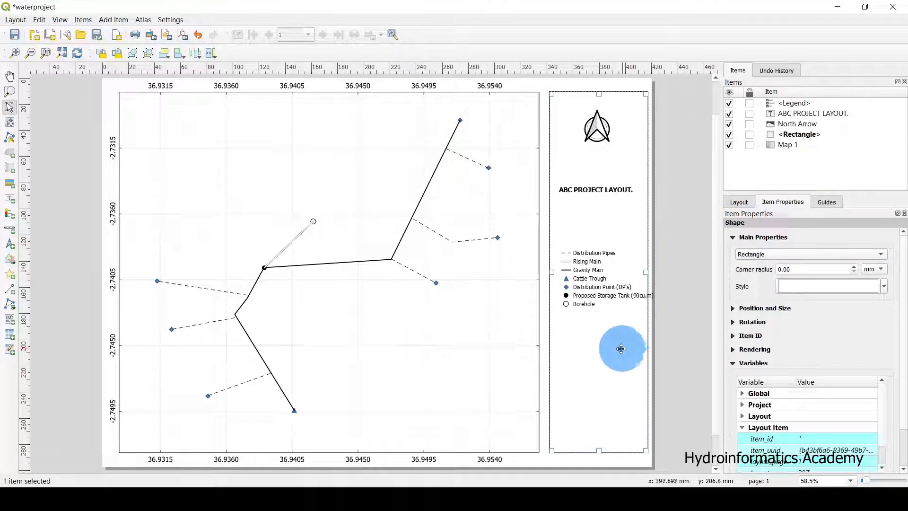
{"action": "left_click", "coordinate": [602, 278]}
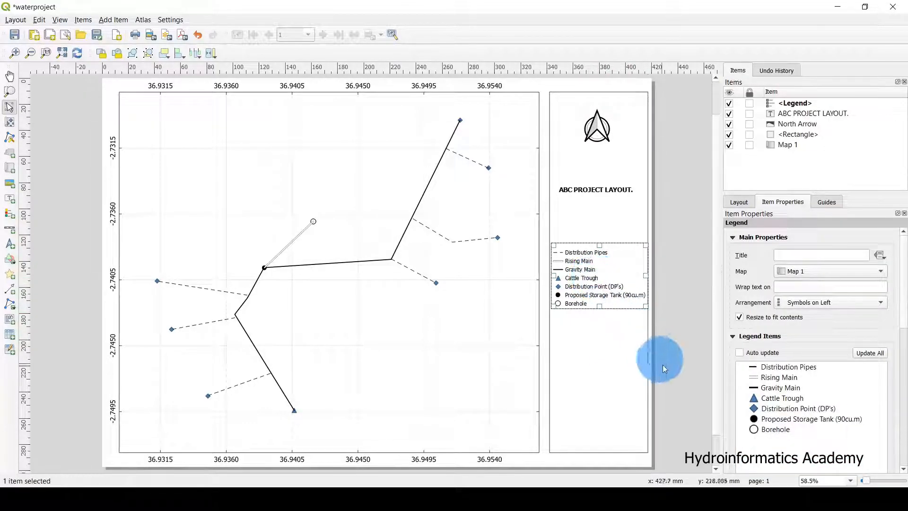
{"action": "left_click", "coordinate": [614, 359]}
Step: Break the storage tank legend label so "(90cu.m)" starts a second line, and re-centre the legend within the side panel
{"action": "left_click", "coordinate": [596, 267]}
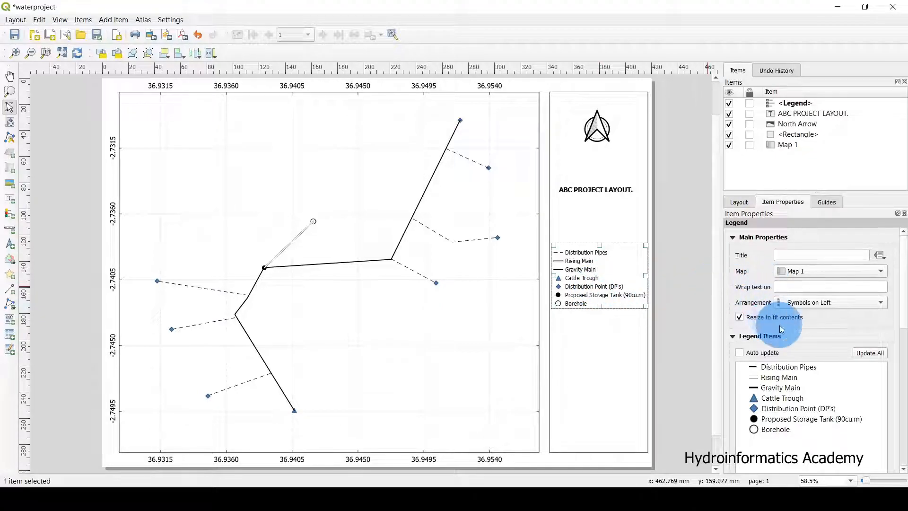
{"action": "scroll", "coordinate": [780, 325], "scroll_direction": "down", "scroll_amount": 3}
{"action": "left_click", "coordinate": [818, 325]}
{"action": "double_click", "coordinate": [833, 334]}
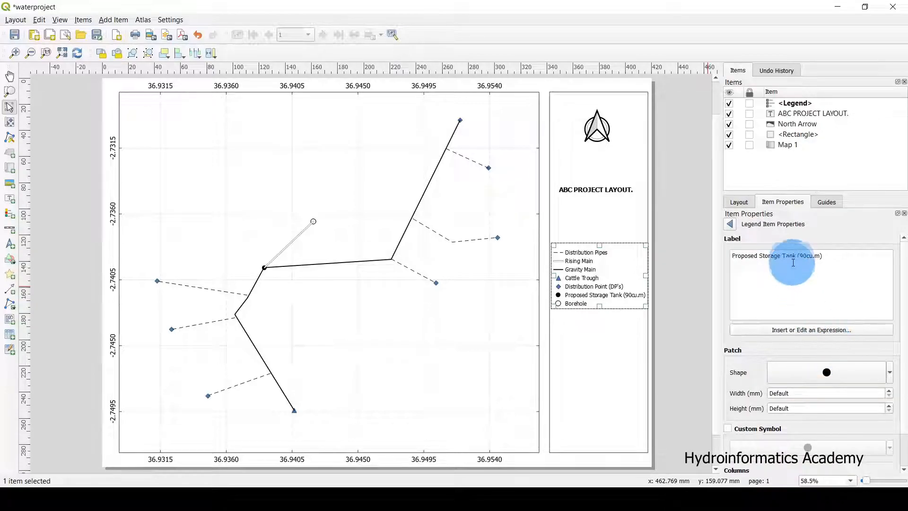
{"action": "left_click", "coordinate": [832, 315]}
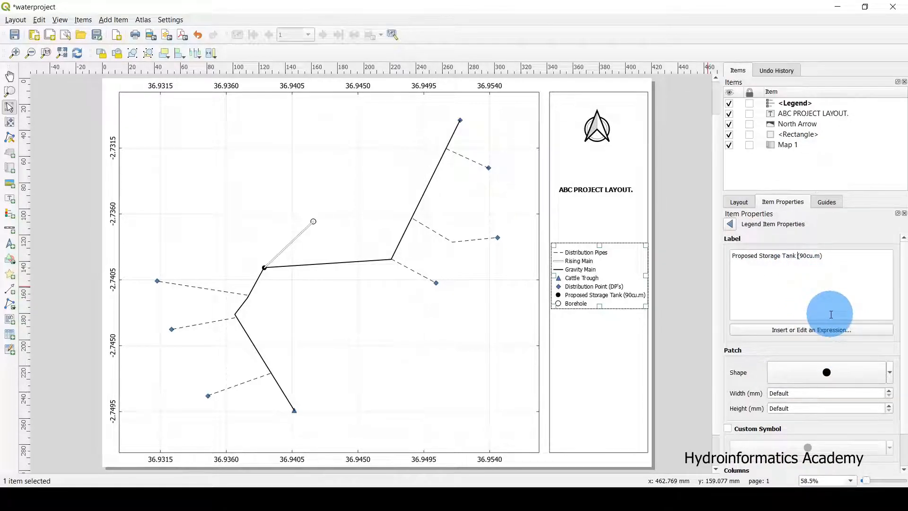
{"action": "key", "text": "Return"}
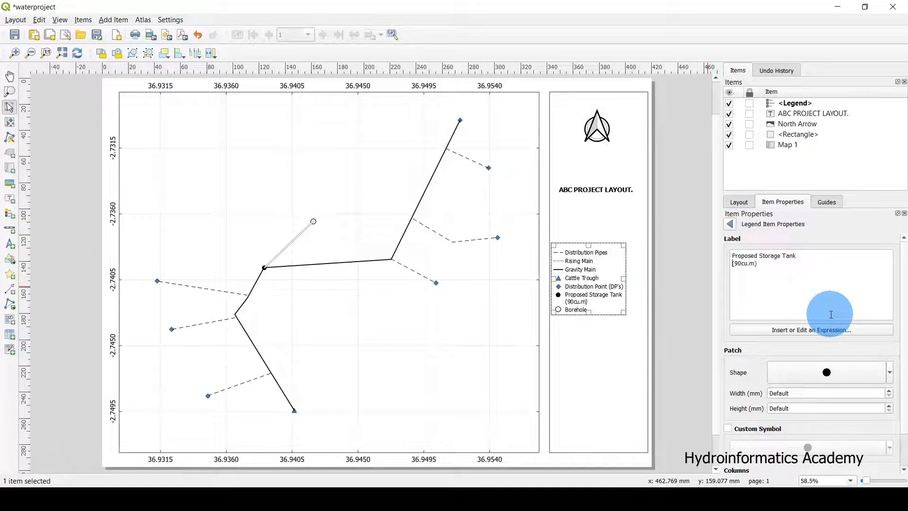
{"action": "left_click", "coordinate": [731, 224]}
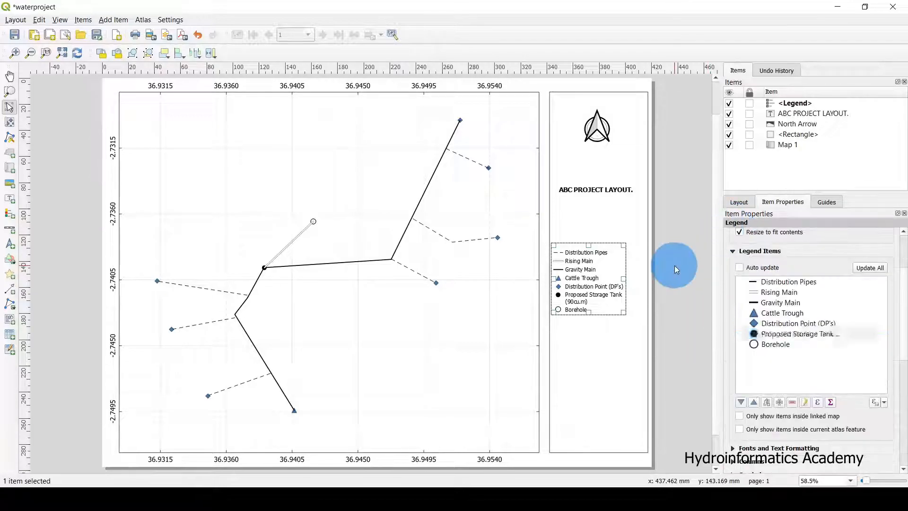
{"action": "left_click_drag", "start_coordinate": [578, 279], "coordinate": [589, 279]}
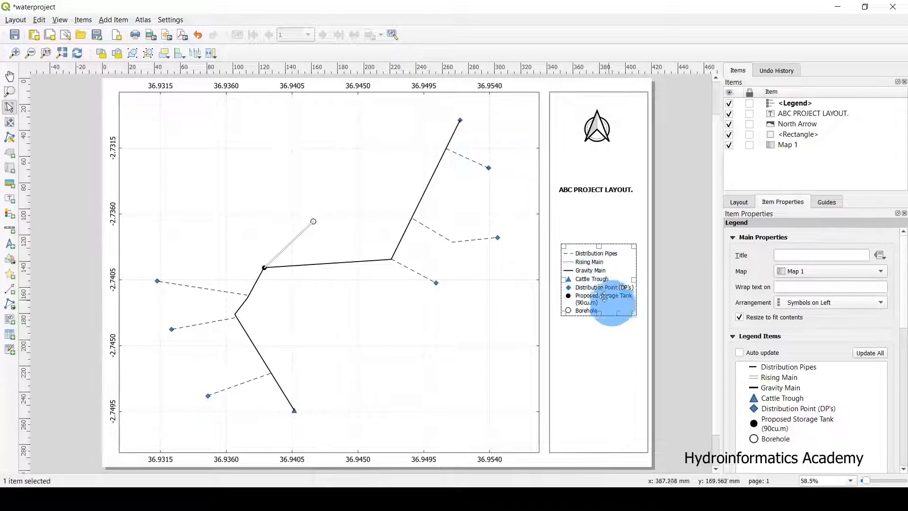
{"action": "left_click", "coordinate": [640, 313]}
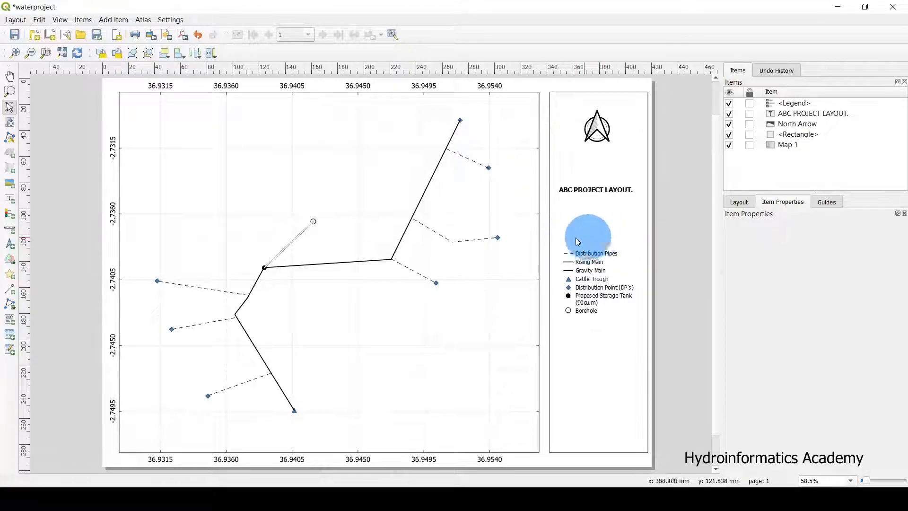
Step: Give the legend the title "LEGEND"
{"action": "left_click", "coordinate": [601, 286]}
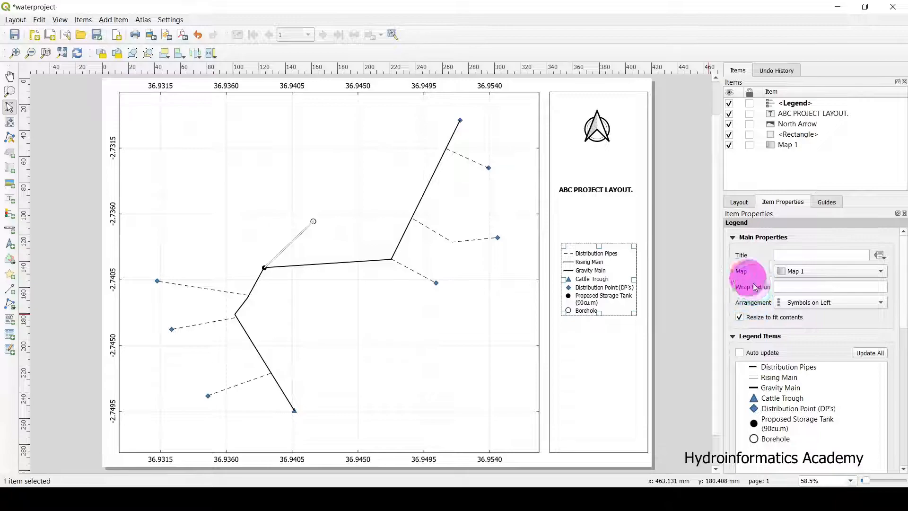
{"action": "scroll", "coordinate": [753, 283], "scroll_direction": "down", "scroll_amount": 1}
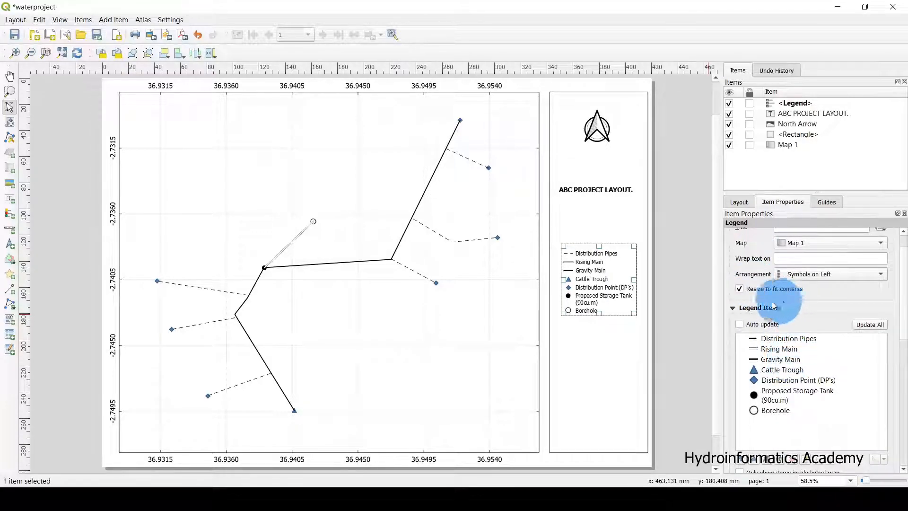
{"action": "scroll", "coordinate": [755, 301], "scroll_direction": "down", "scroll_amount": 4}
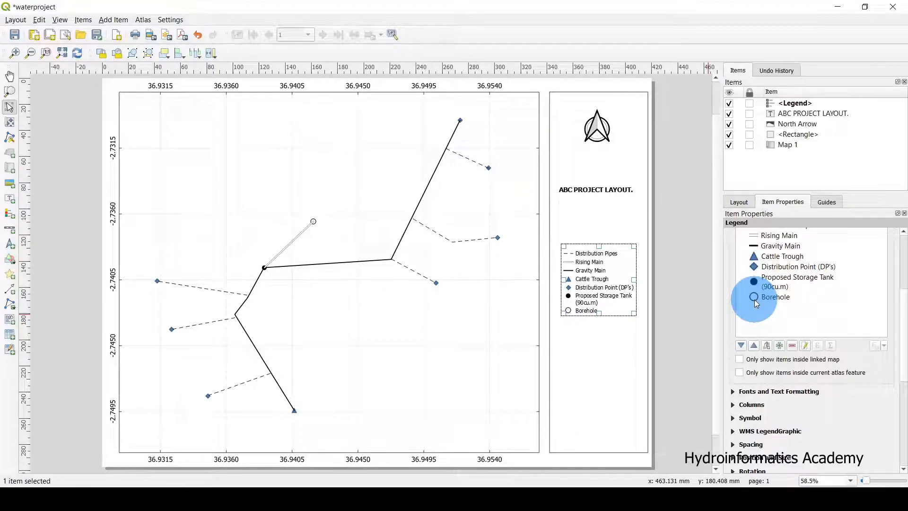
{"action": "scroll", "coordinate": [754, 299], "scroll_direction": "down", "scroll_amount": 3}
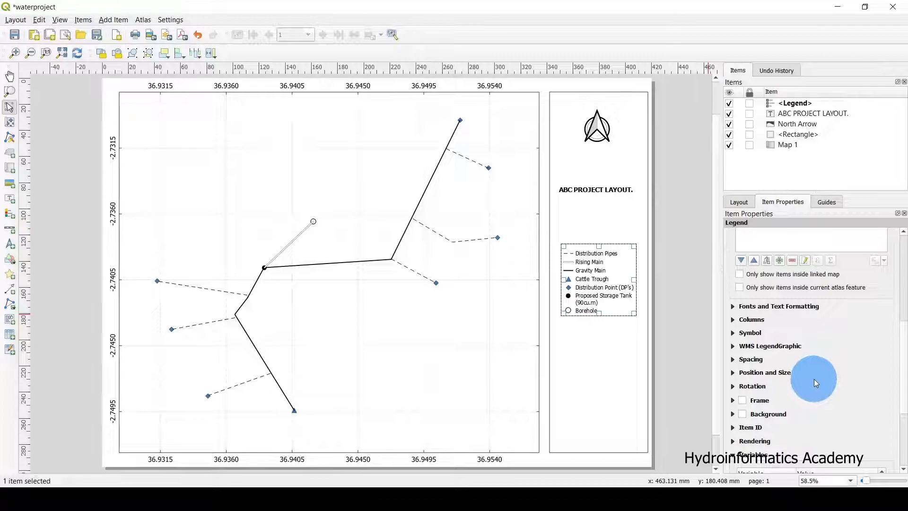
{"action": "scroll", "coordinate": [814, 379], "scroll_direction": "up", "scroll_amount": 7}
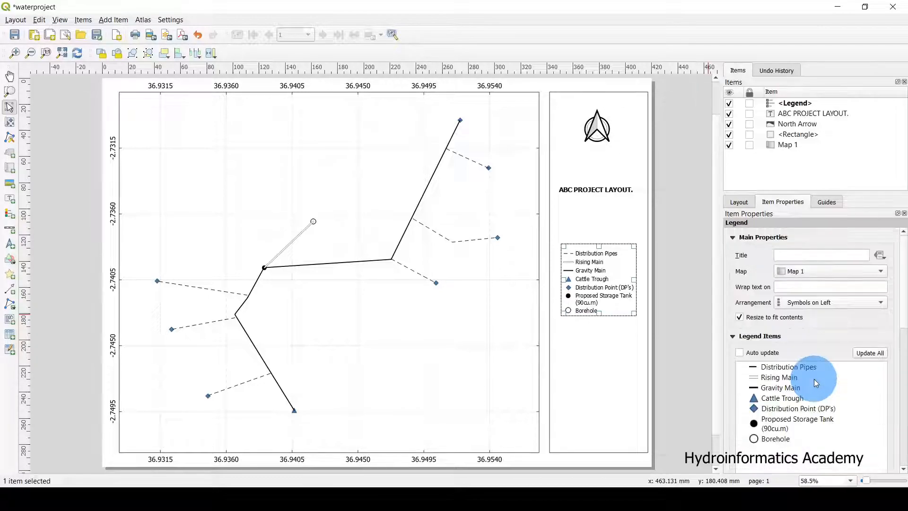
{"action": "left_click", "coordinate": [797, 256]}
{"action": "type", "text": "LEGEND"}
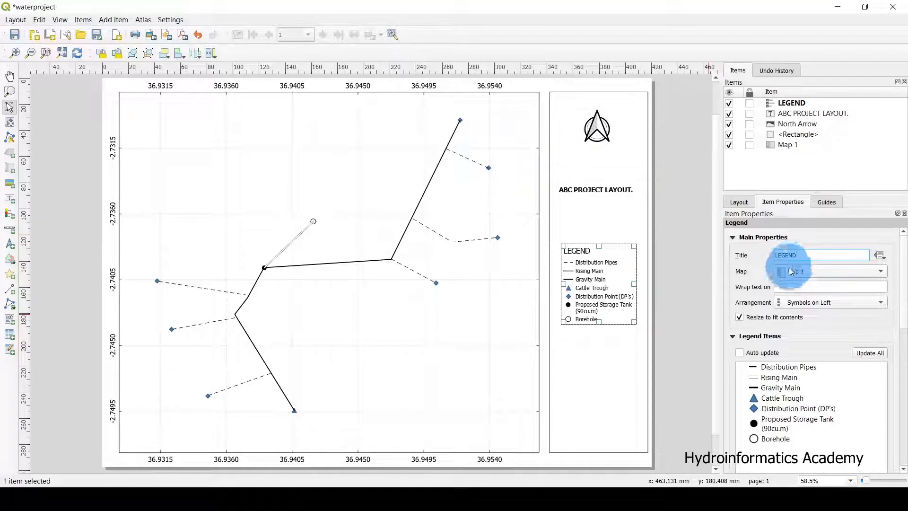
{"action": "left_click", "coordinate": [748, 272]}
Step: Set the legend title's alignment to Center in the legend's text formatting
{"action": "scroll", "coordinate": [748, 271], "scroll_direction": "down", "scroll_amount": 8}
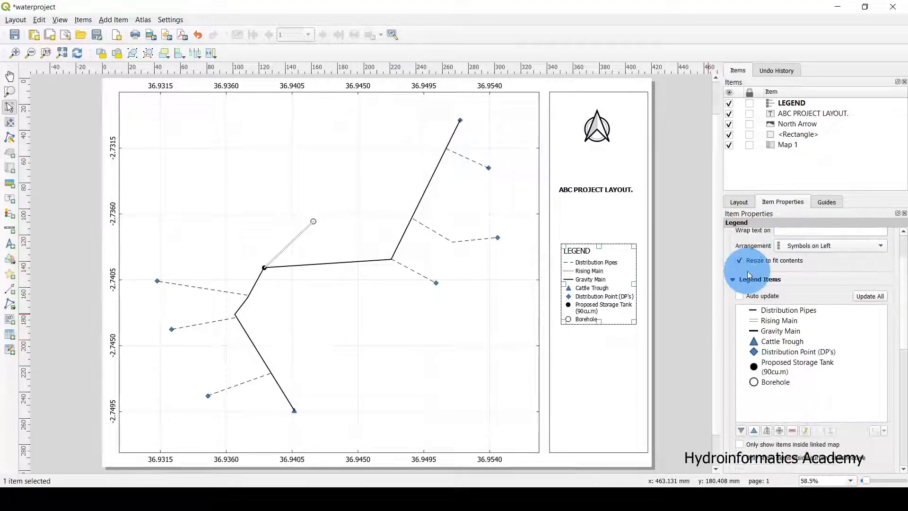
{"action": "scroll", "coordinate": [748, 271], "scroll_direction": "down", "scroll_amount": 2}
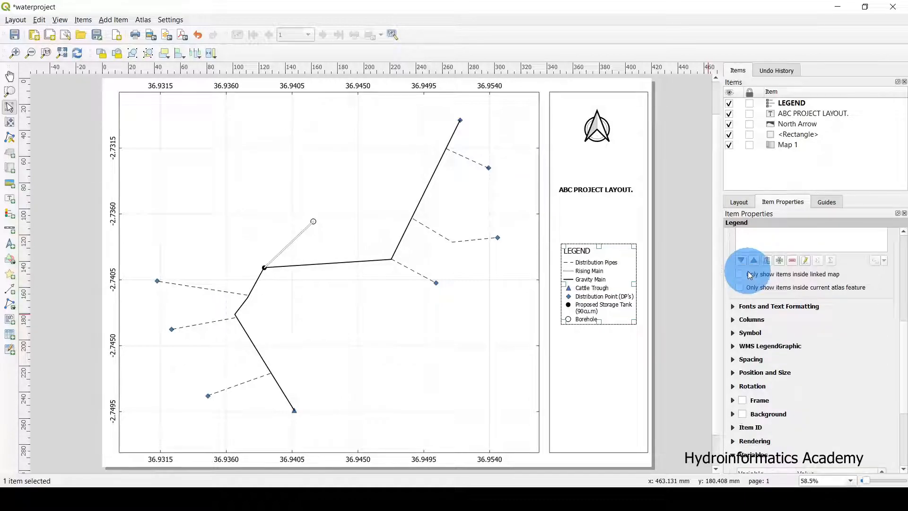
{"action": "left_click", "coordinate": [734, 308]}
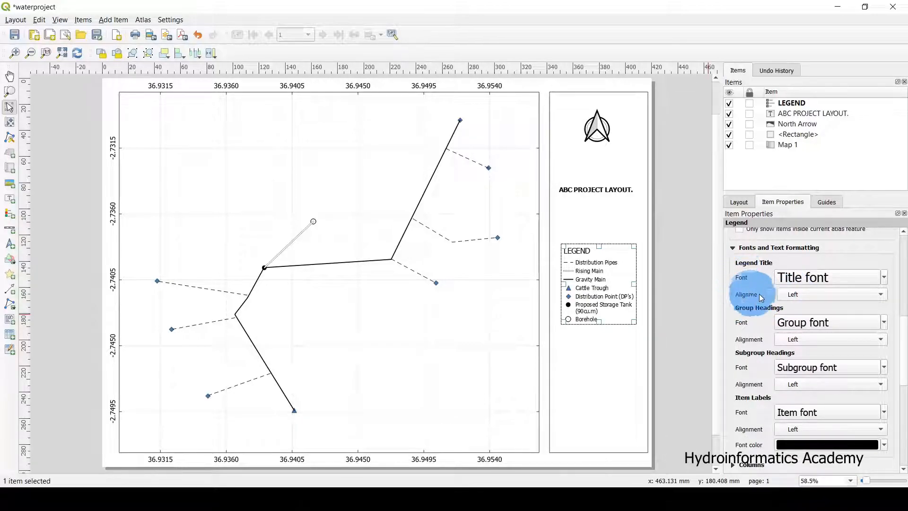
{"action": "left_click", "coordinate": [797, 297]}
{"action": "left_click", "coordinate": [800, 305]}
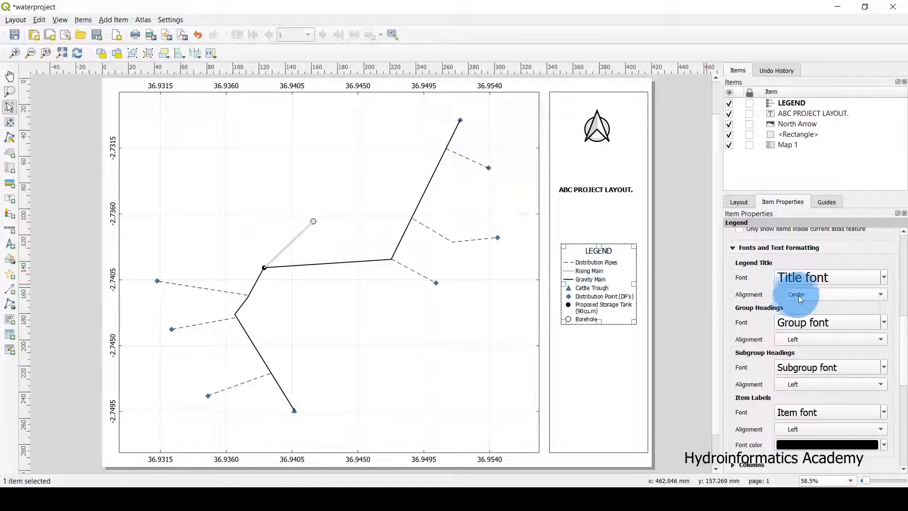
Step: Set the legend title font to Bold at size 16
{"action": "left_click", "coordinate": [804, 278]}
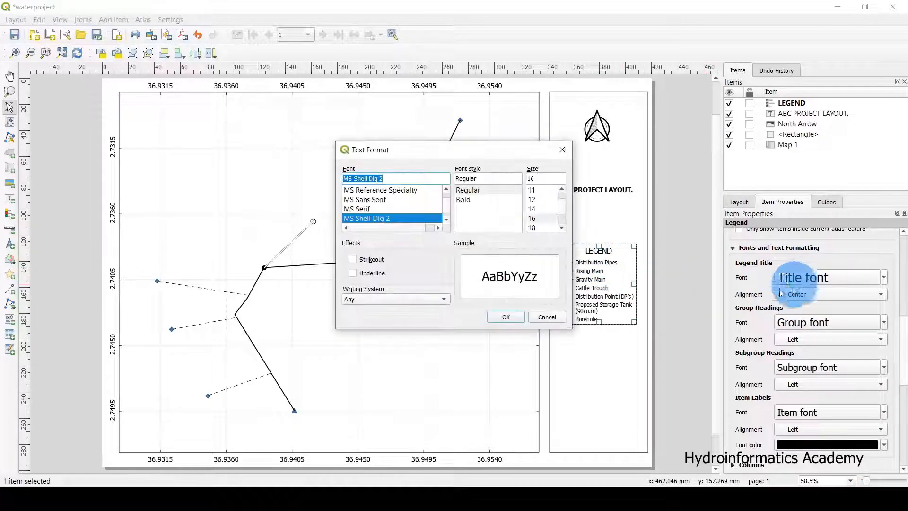
{"action": "left_click", "coordinate": [539, 219]}
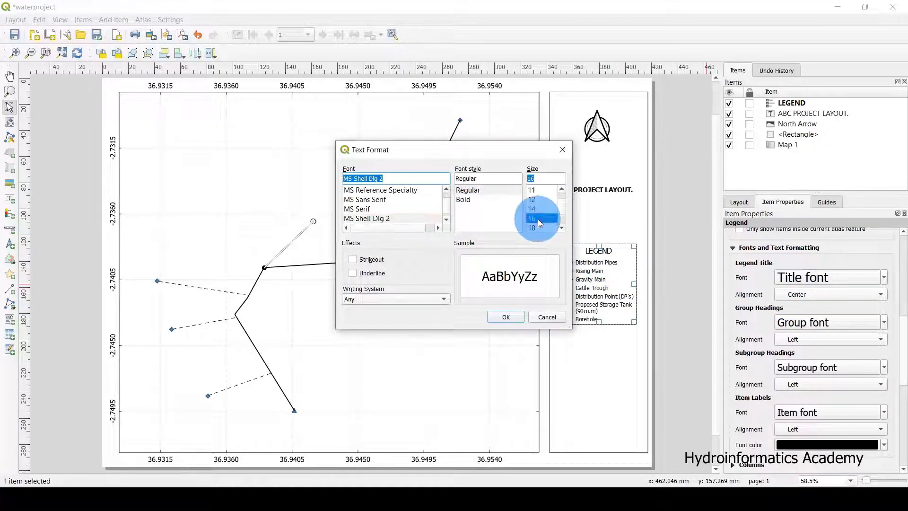
{"action": "left_click", "coordinate": [465, 200]}
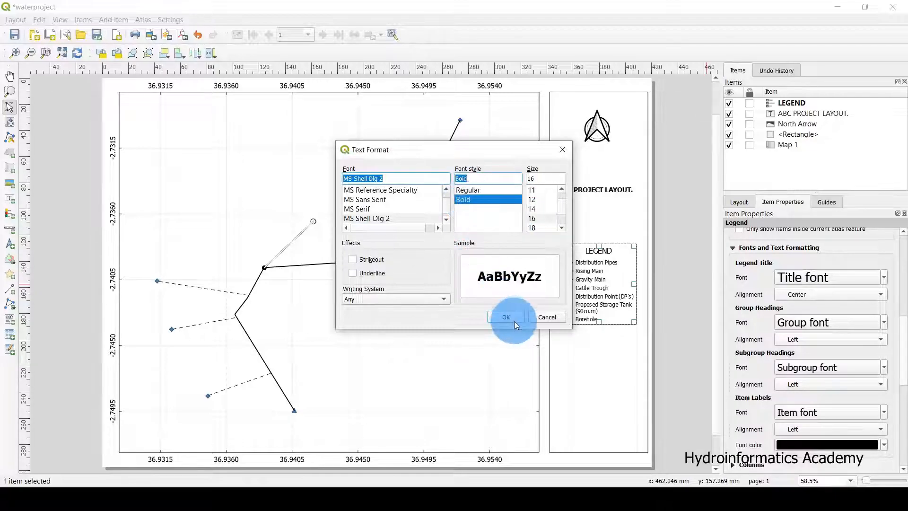
{"action": "left_click", "coordinate": [507, 318]}
{"action": "left_click", "coordinate": [676, 265]}
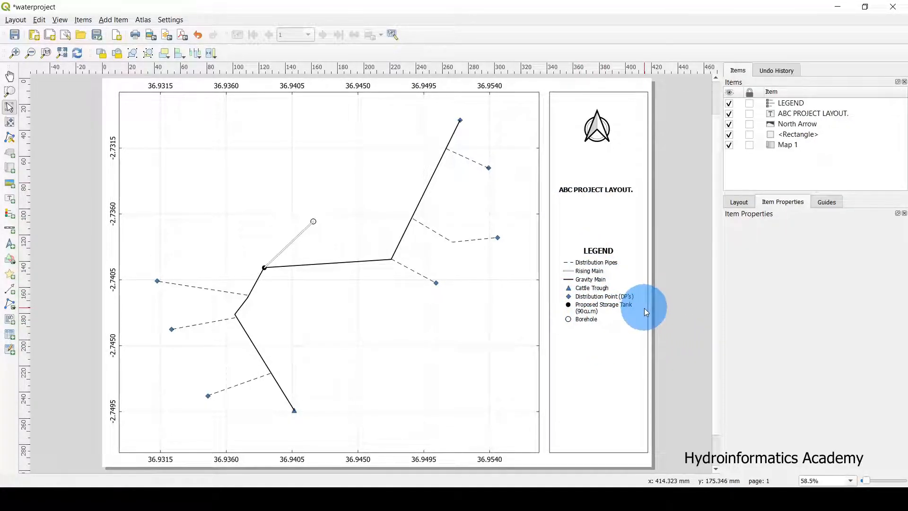
Step: Nudge the legend down about 0.4 mm, keeping it centred in the side panel
{"action": "left_click", "coordinate": [596, 280]}
{"action": "left_click_drag", "start_coordinate": [598, 281], "coordinate": [597, 281]}
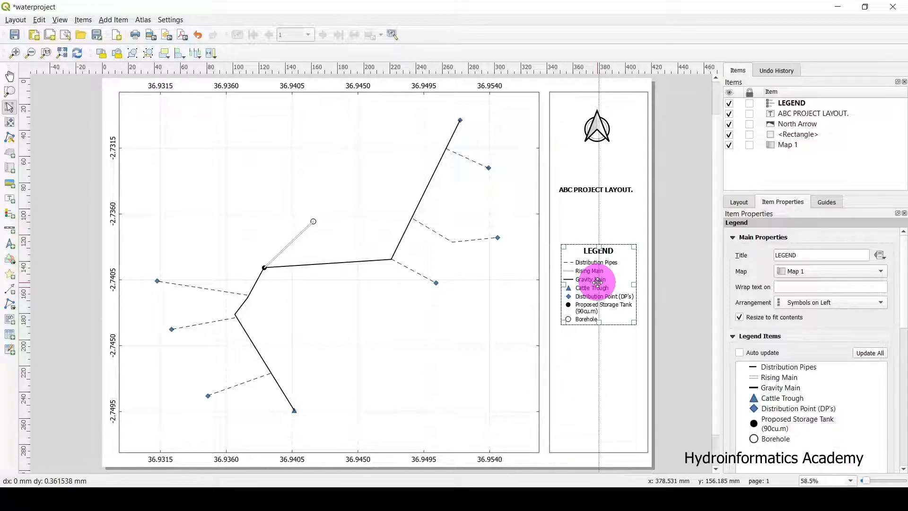
{"action": "left_click", "coordinate": [699, 255]}
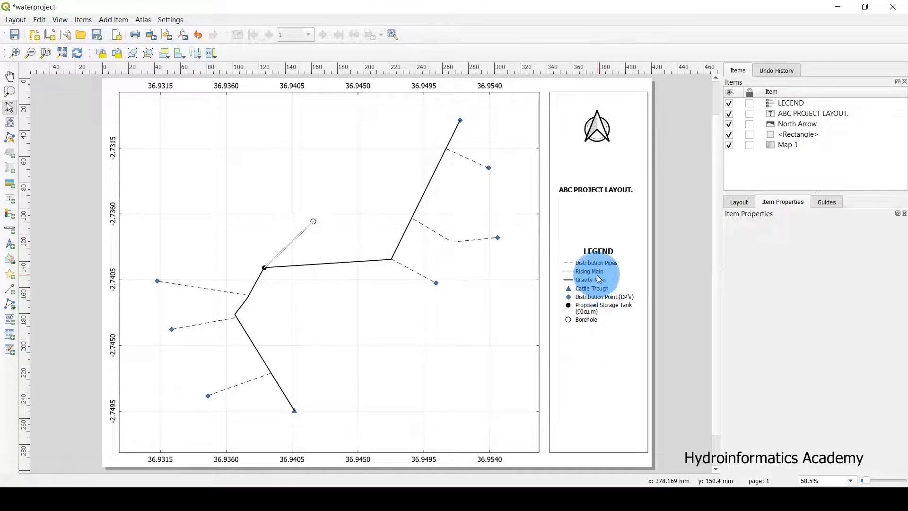
Step: Reorder the legend items by moving the Borehole entry up between Rising Main and Gravity Main
{"action": "left_click", "coordinate": [615, 283]}
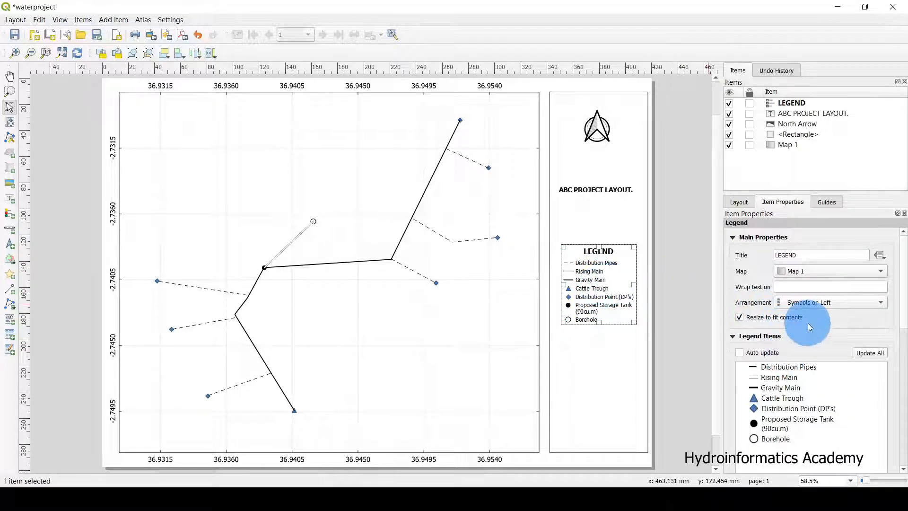
{"action": "scroll", "coordinate": [808, 322], "scroll_direction": "down", "scroll_amount": 4}
{"action": "left_click_drag", "start_coordinate": [773, 327], "coordinate": [770, 273]}
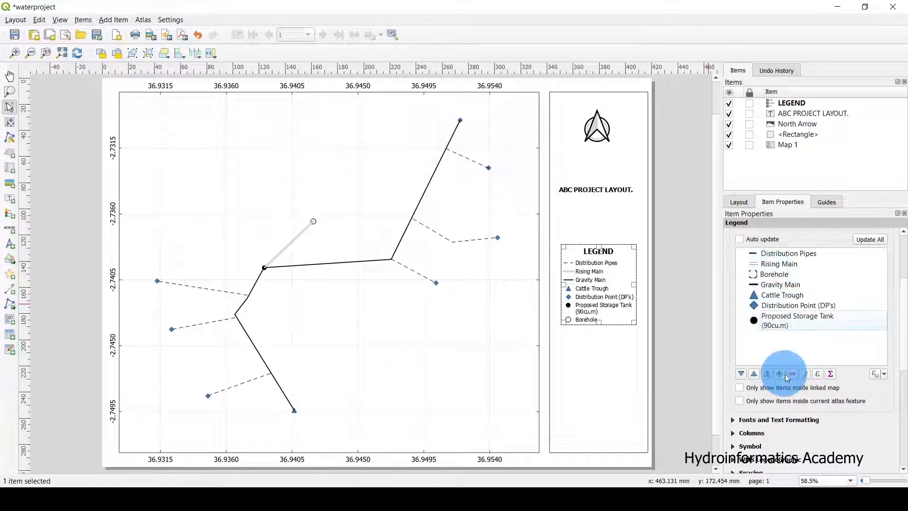
Step: Reorder the legend so Proposed Storage Tank, Cattle Trough and Distribution Point (DP's) come first, in that order, above Distribution Pipes
{"action": "scroll", "coordinate": [834, 306], "scroll_direction": "up", "scroll_amount": 1}
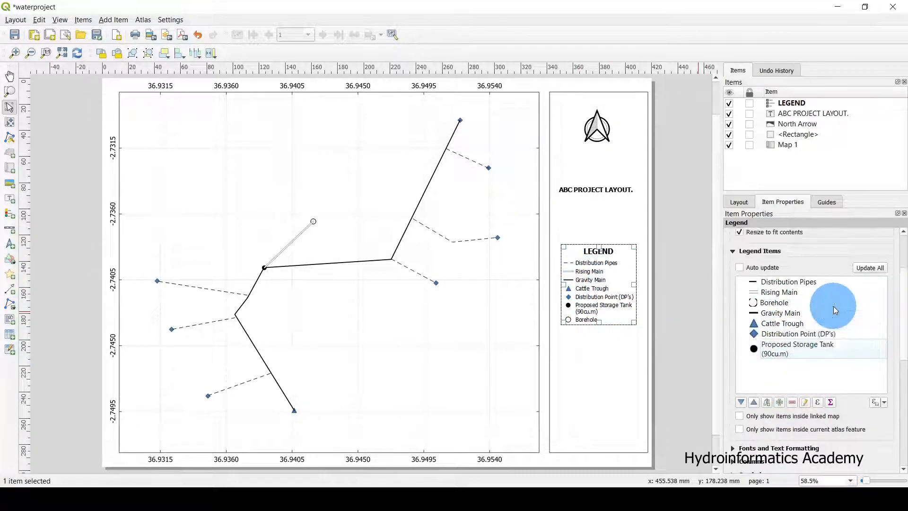
{"action": "left_click_drag", "start_coordinate": [783, 350], "coordinate": [789, 279]}
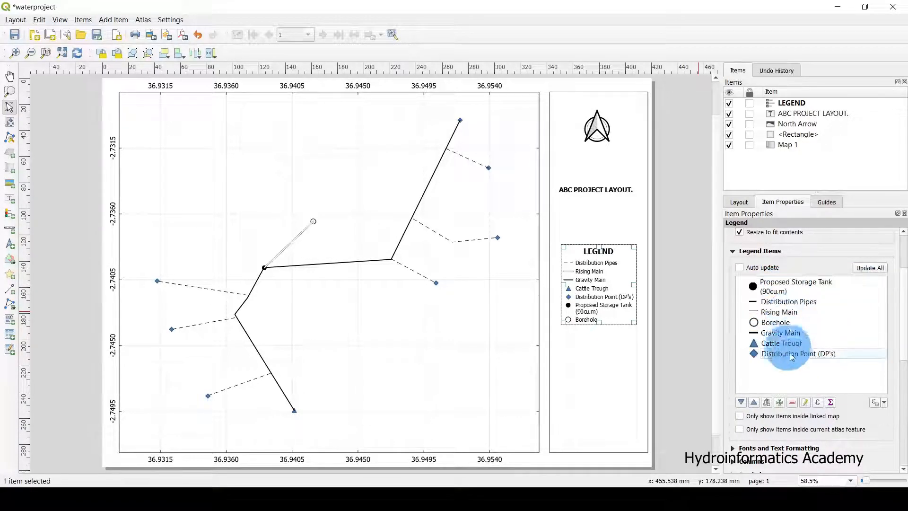
{"action": "left_click_drag", "start_coordinate": [782, 343], "coordinate": [779, 299]}
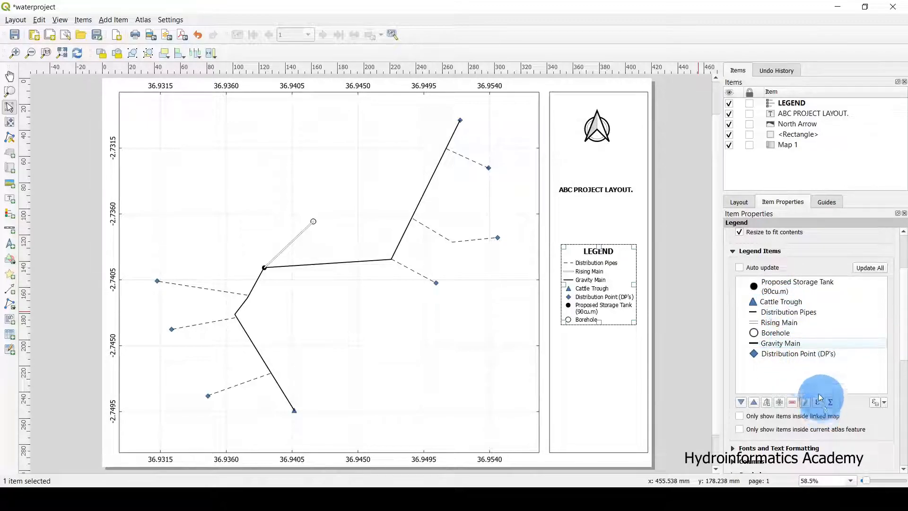
{"action": "left_click_drag", "start_coordinate": [788, 356], "coordinate": [786, 311]}
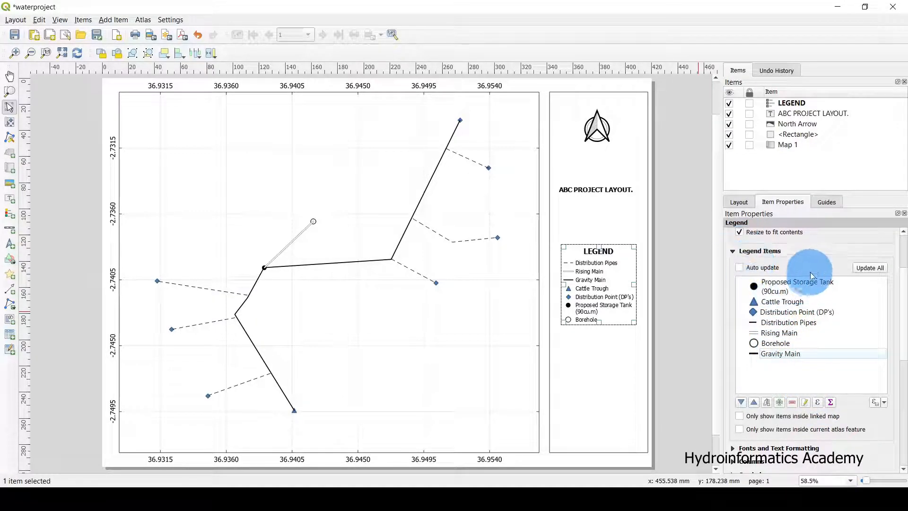
{"action": "scroll", "coordinate": [822, 254], "scroll_direction": "up", "scroll_amount": 2}
{"action": "scroll", "coordinate": [819, 258], "scroll_direction": "up", "scroll_amount": 1}
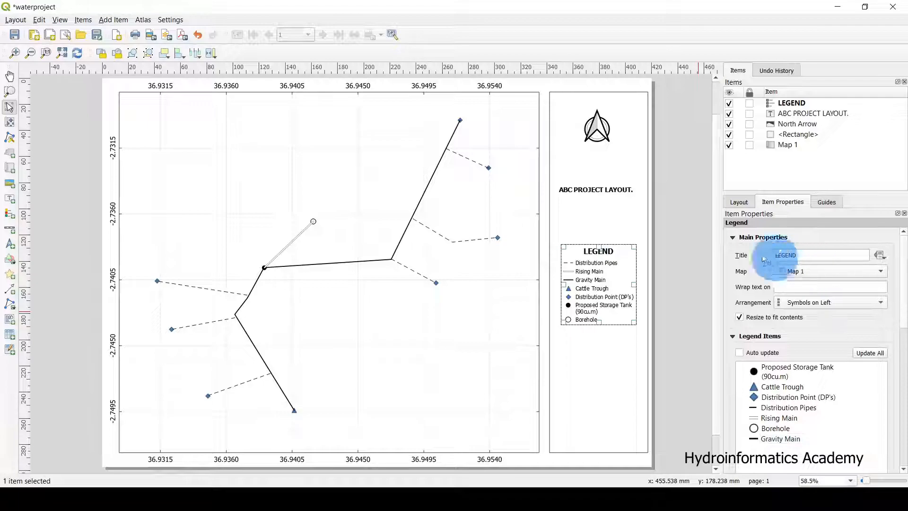
{"action": "left_click", "coordinate": [678, 284]}
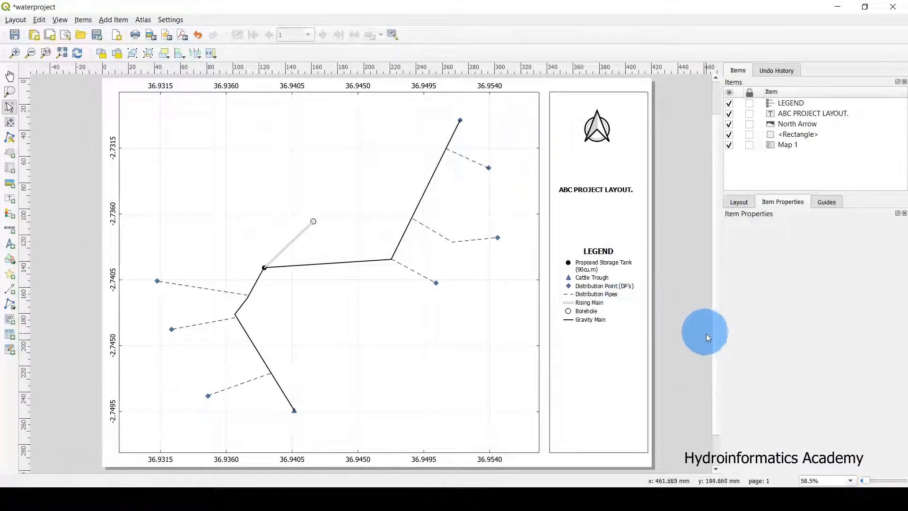
{"action": "left_click", "coordinate": [601, 126]}
{"action": "left_click", "coordinate": [610, 194]}
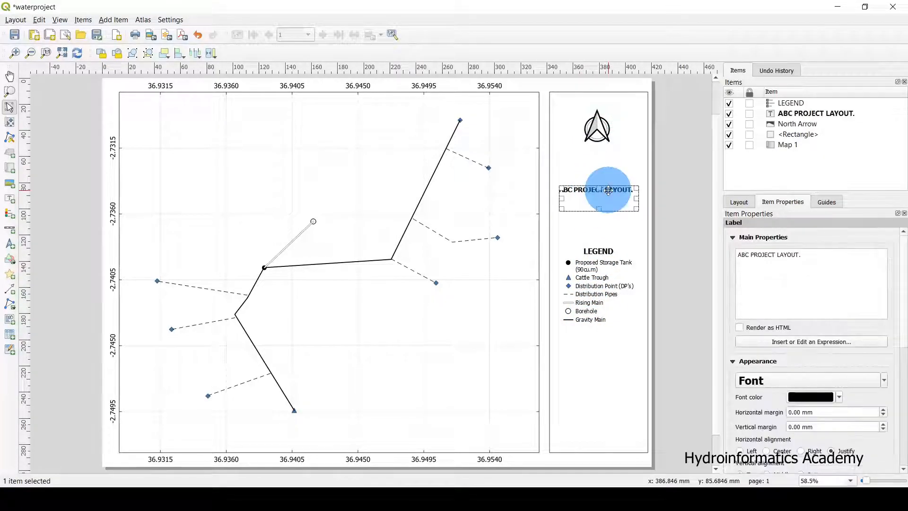
{"action": "left_click", "coordinate": [605, 285]}
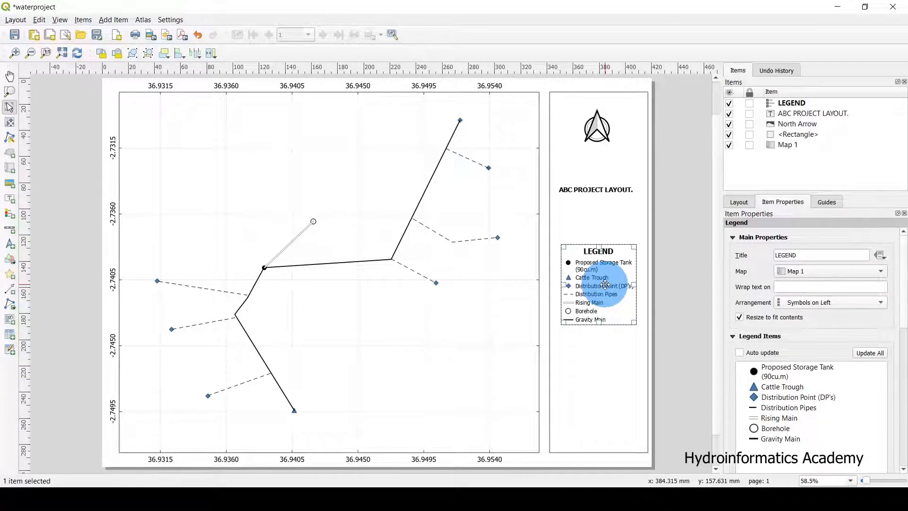
{"action": "left_click", "coordinate": [689, 298]}
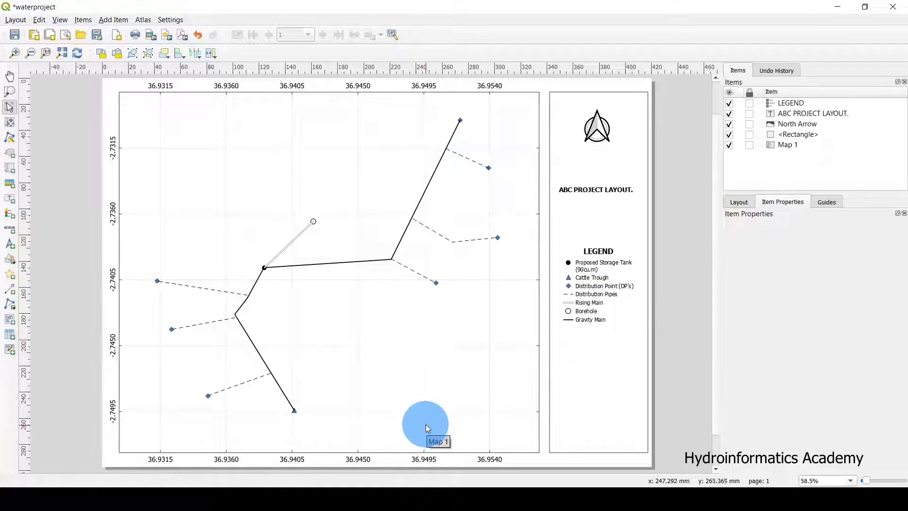
Step: Add a scale bar inside the map frame near its lower-right corner
{"action": "left_click", "coordinate": [114, 19]}
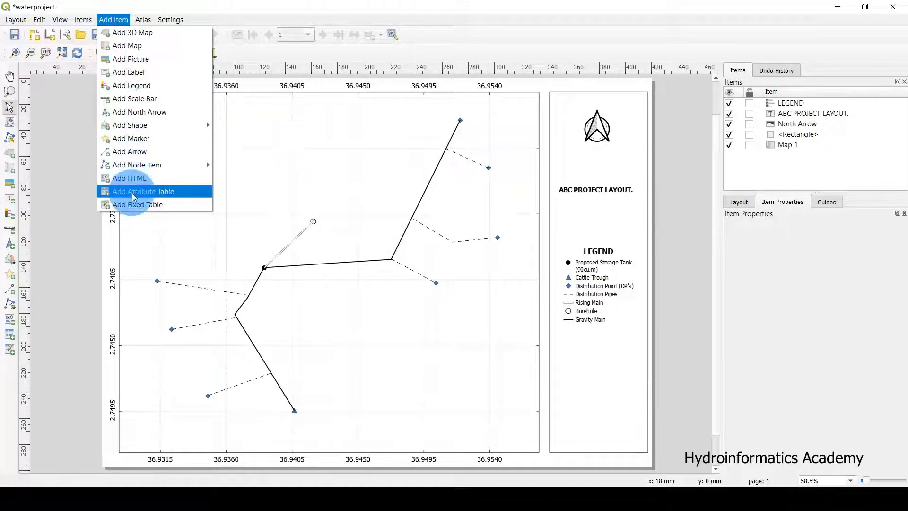
{"action": "left_click", "coordinate": [131, 99]}
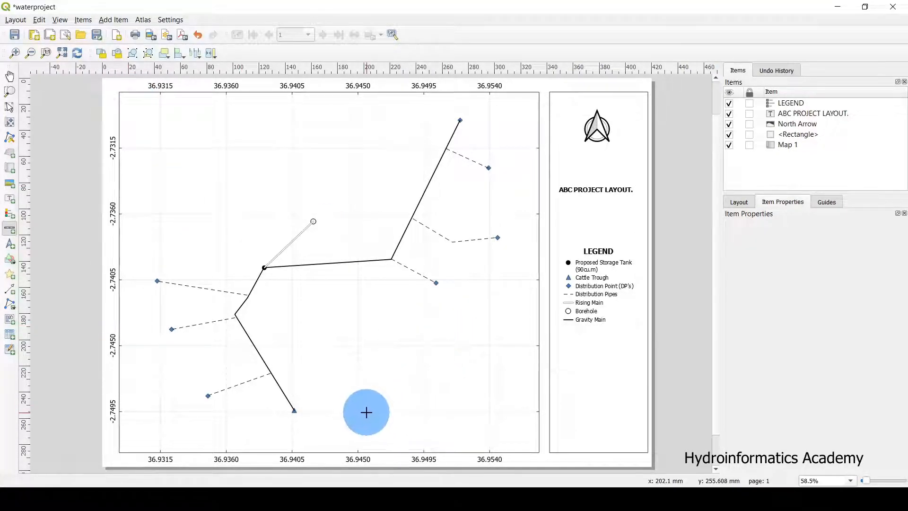
{"action": "left_click_drag", "start_coordinate": [398, 411], "coordinate": [492, 439]}
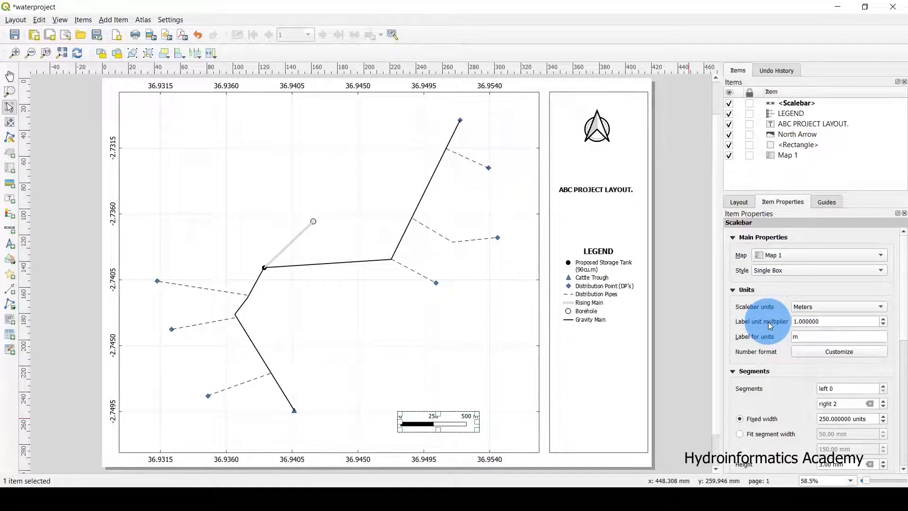
Step: Set the scale bar units to Kilometers, keeping km as the unit label
{"action": "scroll", "coordinate": [768, 321], "scroll_direction": "down", "scroll_amount": 2}
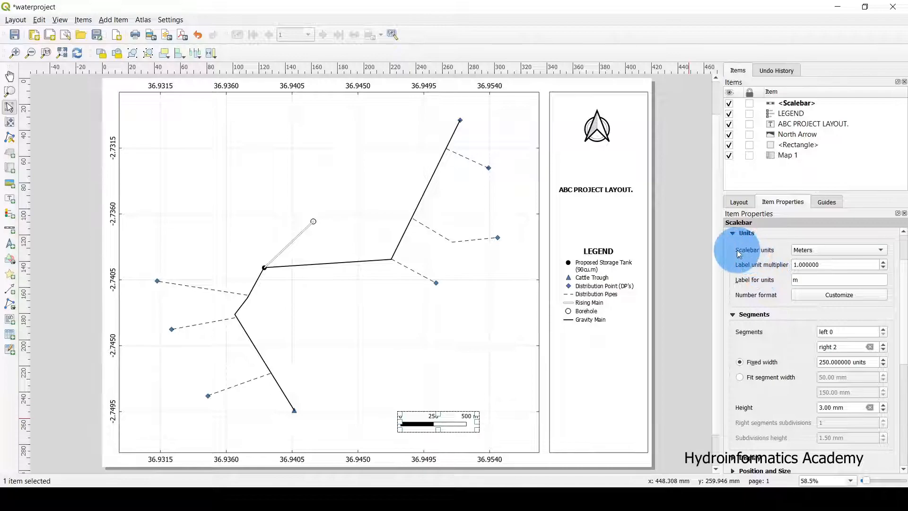
{"action": "left_click", "coordinate": [804, 250]}
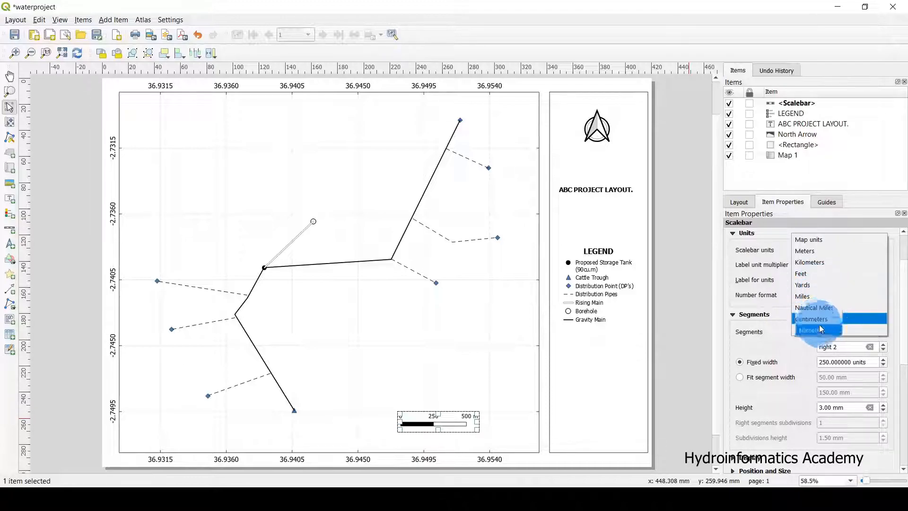
{"action": "left_click", "coordinate": [814, 263]}
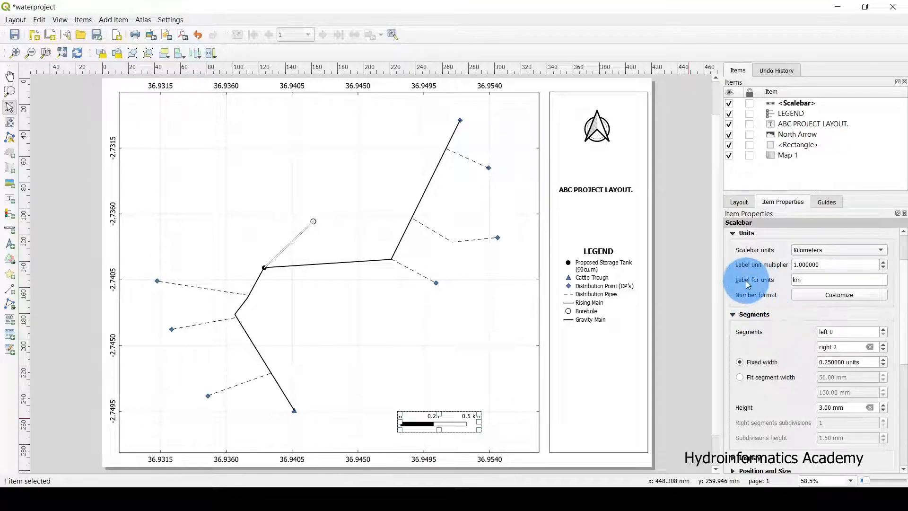
{"action": "double_click", "coordinate": [797, 280]}
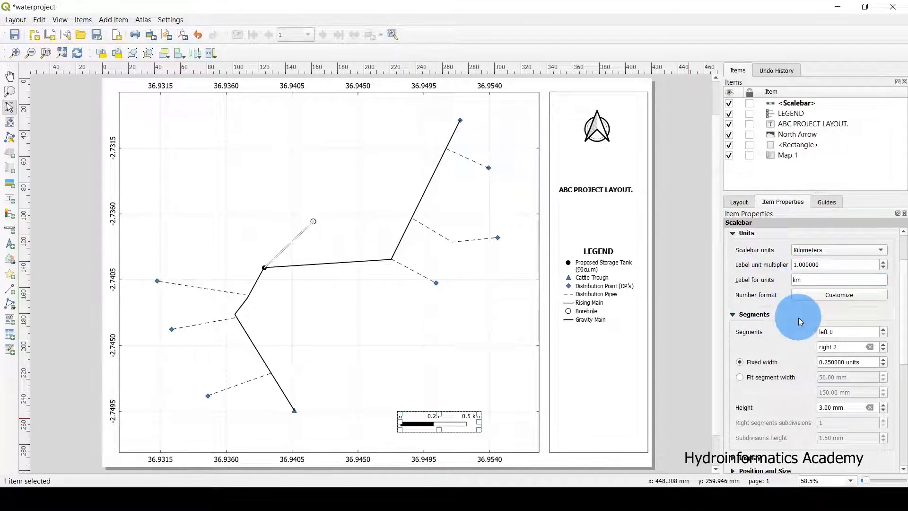
Step: Set the scale bar to 3 right segments, with 0 left segments and a fixed width of 0.25 units
{"action": "scroll", "coordinate": [798, 317], "scroll_direction": "down", "scroll_amount": 2}
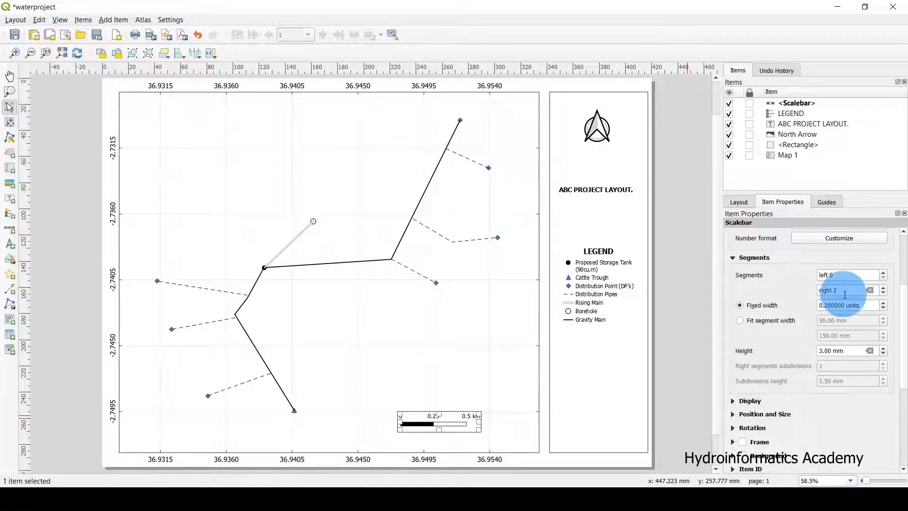
{"action": "left_click", "coordinate": [884, 288]}
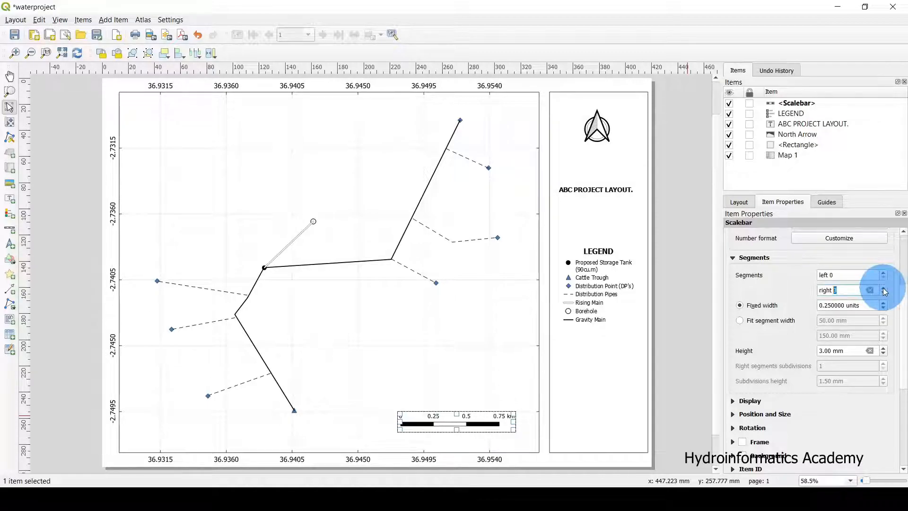
{"action": "left_click", "coordinate": [884, 288]}
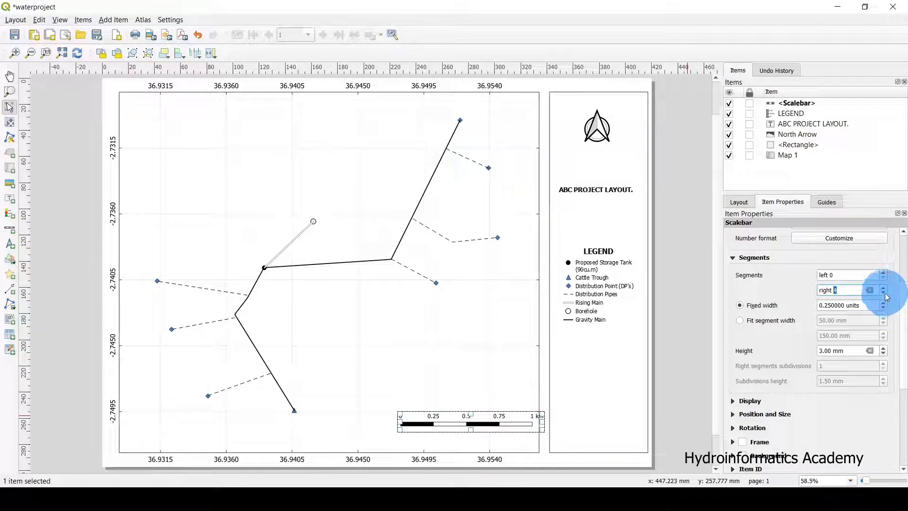
{"action": "left_click", "coordinate": [884, 294]}
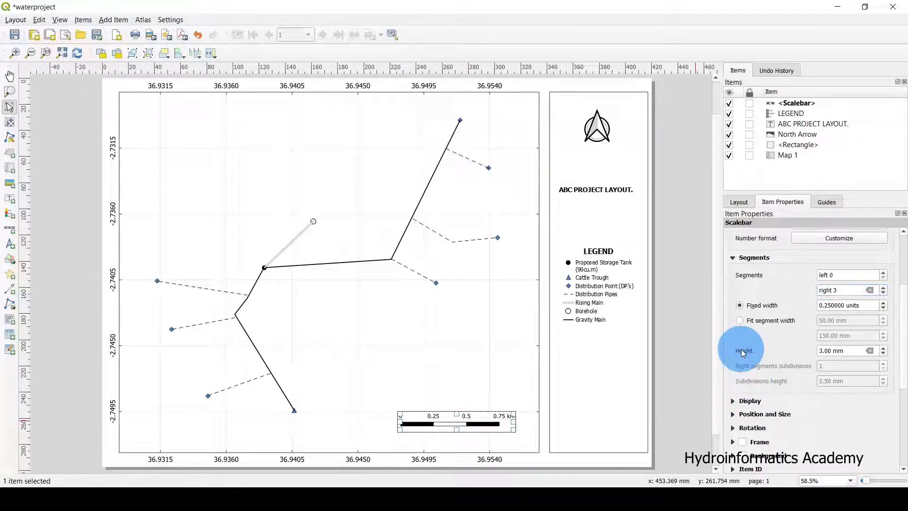
Step: Examine the scale bar's display settings for margins, label placement, fills, line style and font, along with its remaining property groups
{"action": "scroll", "coordinate": [742, 350], "scroll_direction": "down", "scroll_amount": 1}
{"action": "scroll", "coordinate": [743, 353], "scroll_direction": "down", "scroll_amount": 1}
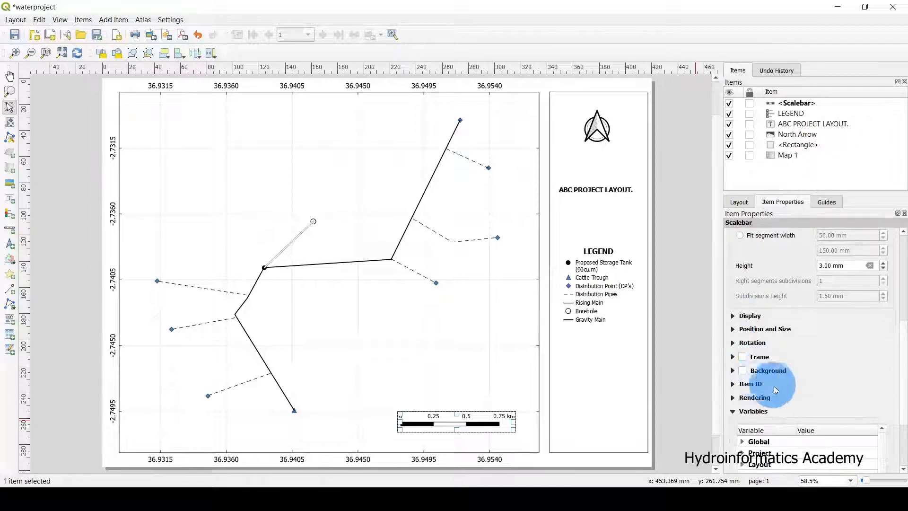
{"action": "left_click", "coordinate": [733, 316]}
{"action": "scroll", "coordinate": [762, 376], "scroll_direction": "down", "scroll_amount": 4}
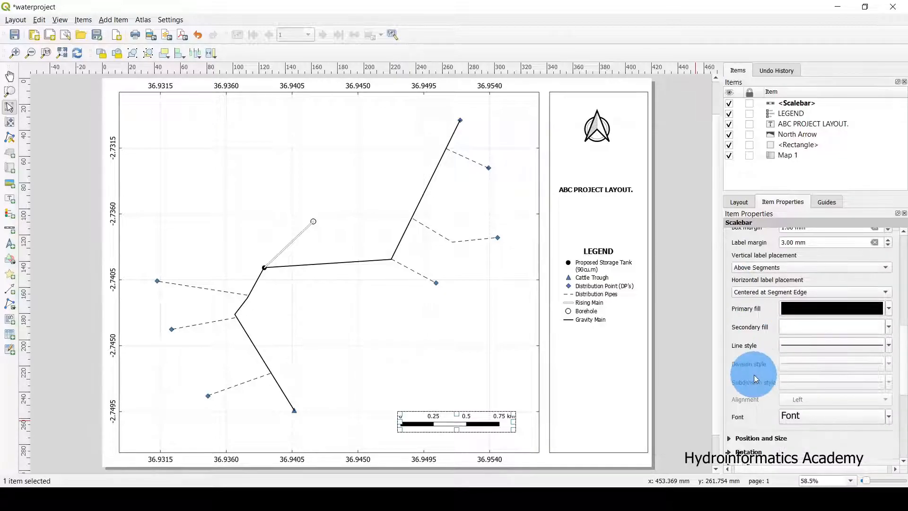
{"action": "scroll", "coordinate": [756, 379], "scroll_direction": "down", "scroll_amount": 1}
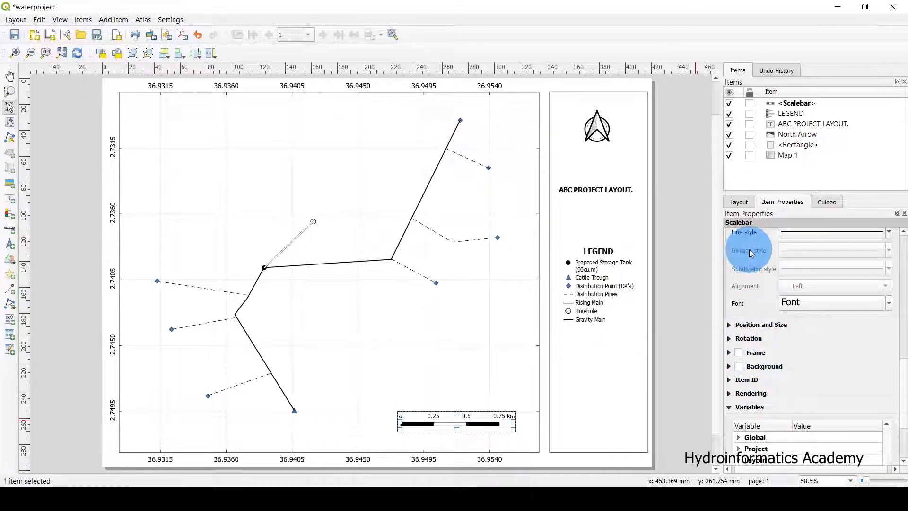
{"action": "scroll", "coordinate": [753, 258], "scroll_direction": "up", "scroll_amount": 6}
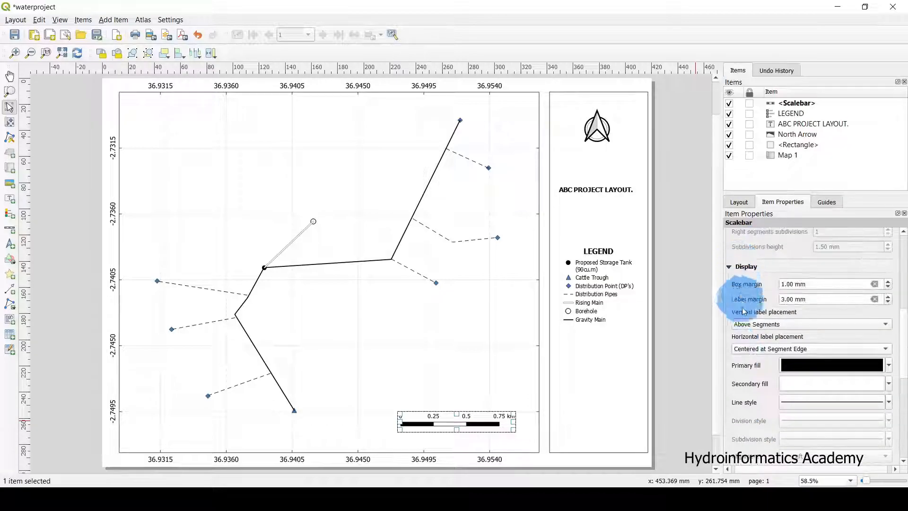
{"action": "left_click", "coordinate": [732, 266]}
{"action": "scroll", "coordinate": [751, 274], "scroll_direction": "up", "scroll_amount": 5}
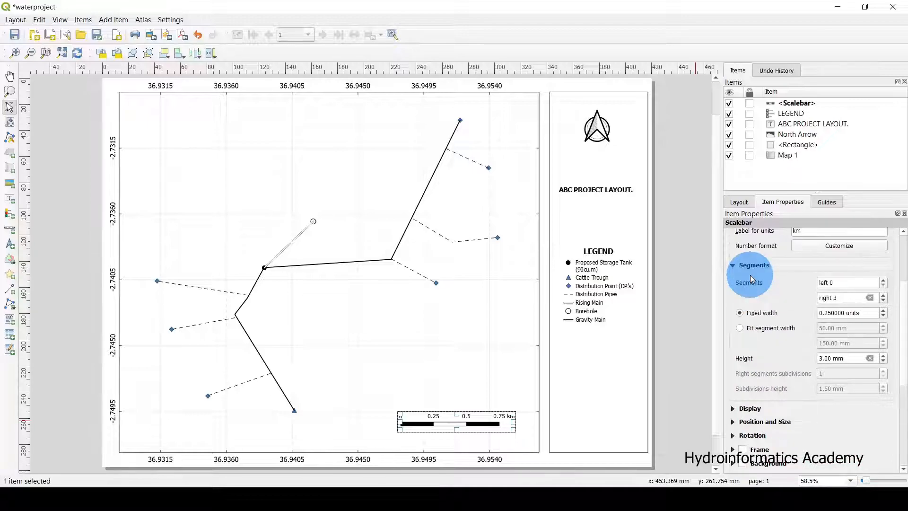
{"action": "scroll", "coordinate": [780, 334], "scroll_direction": "up", "scroll_amount": 2}
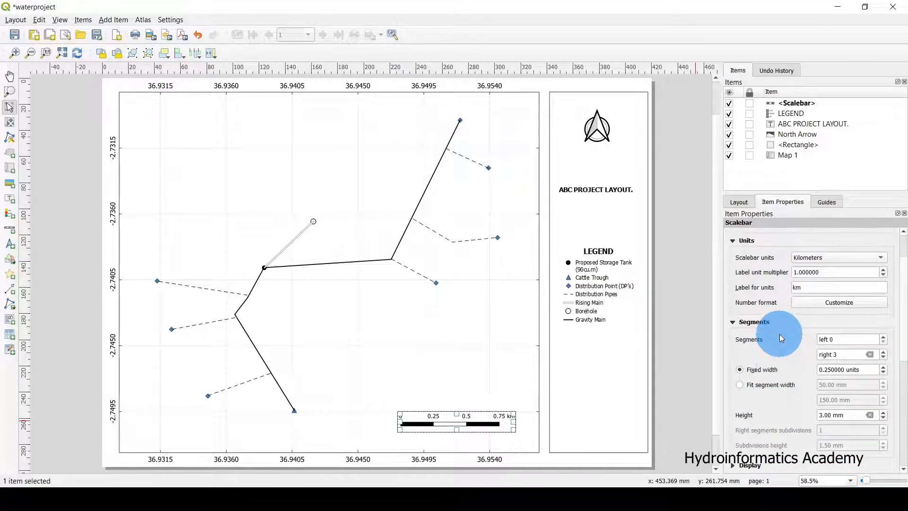
{"action": "scroll", "coordinate": [780, 334], "scroll_direction": "up", "scroll_amount": 2}
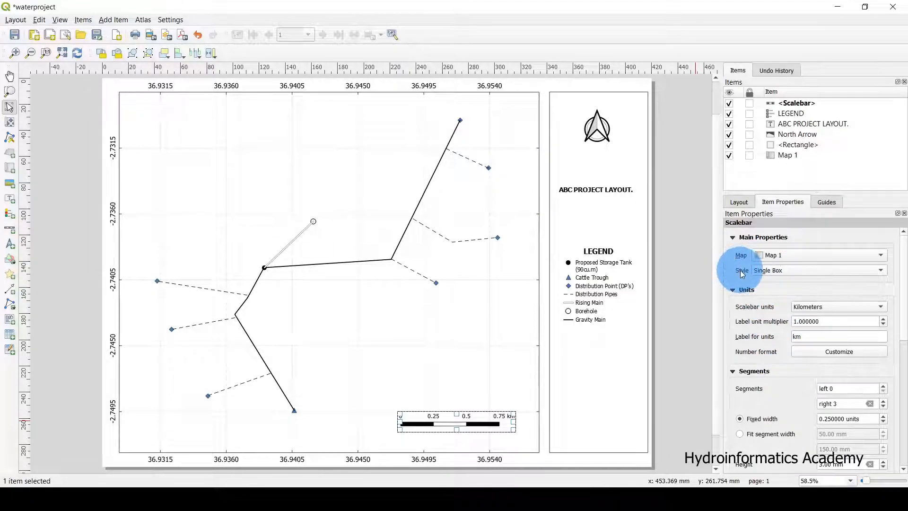
Step: Try the Double Box and Line Ticks Middle styles on the scale bar
{"action": "left_click", "coordinate": [771, 271]}
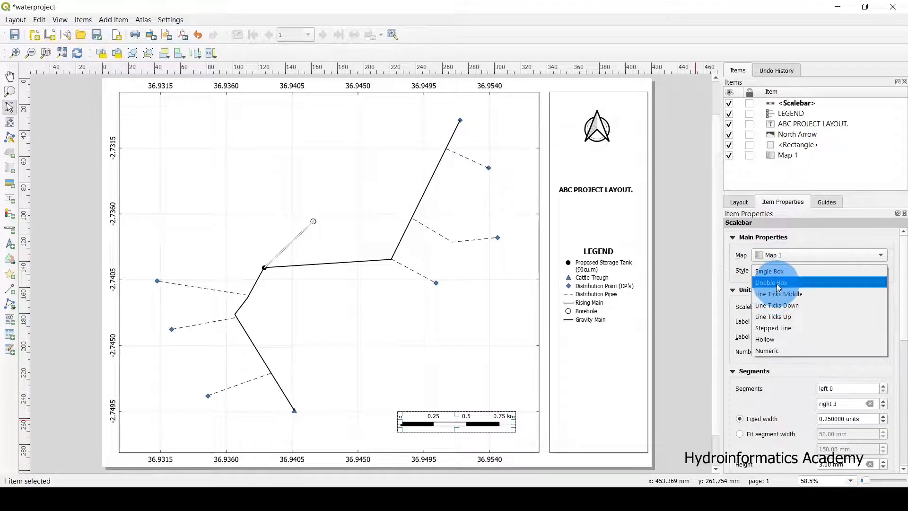
{"action": "left_click", "coordinate": [773, 282]}
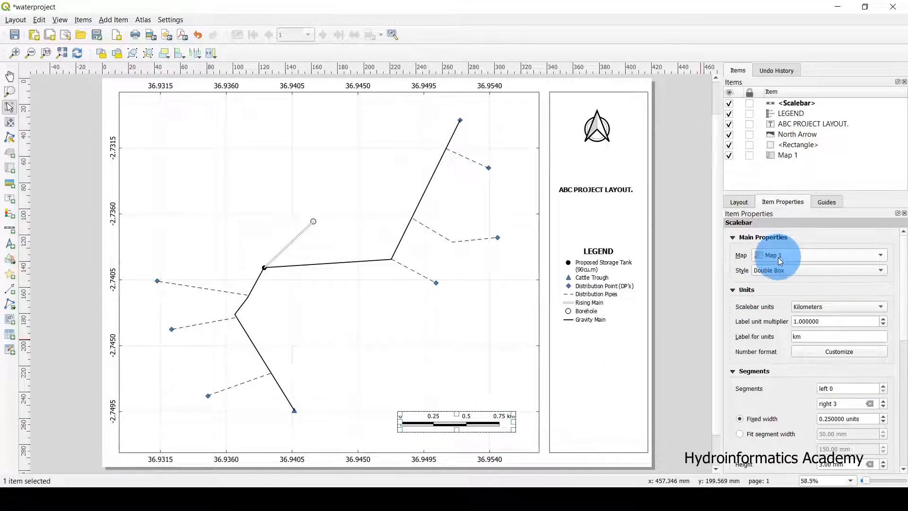
{"action": "left_click", "coordinate": [774, 273]}
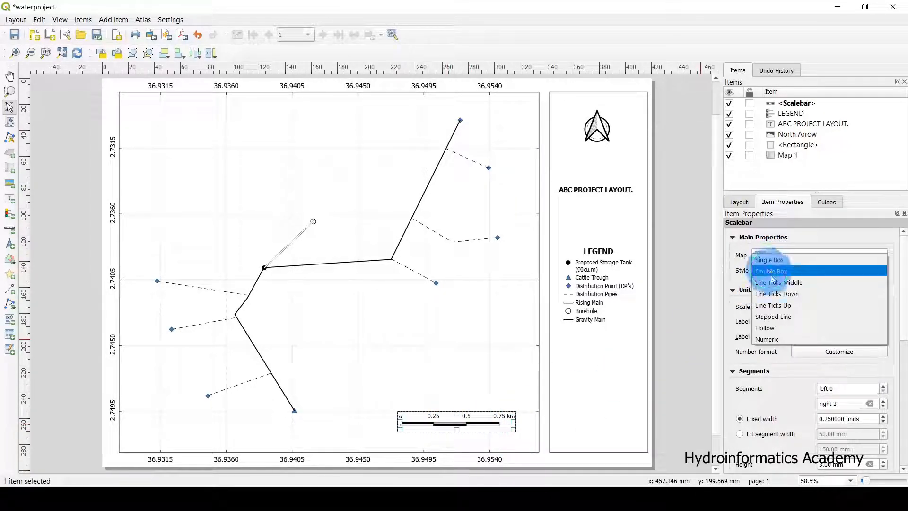
{"action": "left_click", "coordinate": [795, 284]}
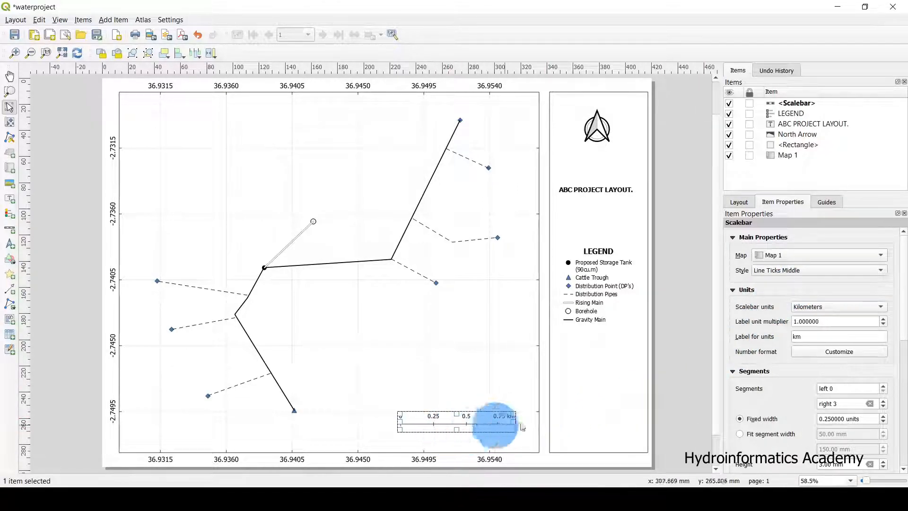
Step: Set the scale bar style to Line Ticks Up
{"action": "left_click", "coordinate": [799, 277]}
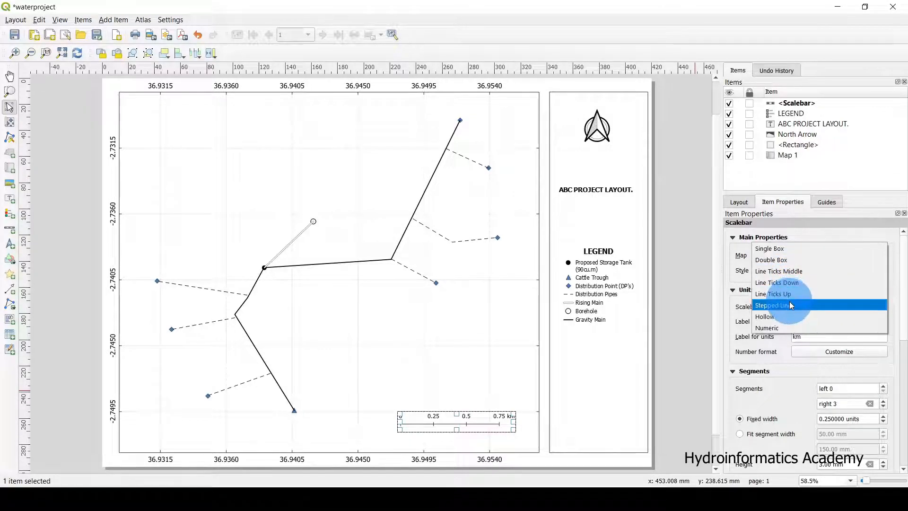
{"action": "left_click", "coordinate": [780, 294]}
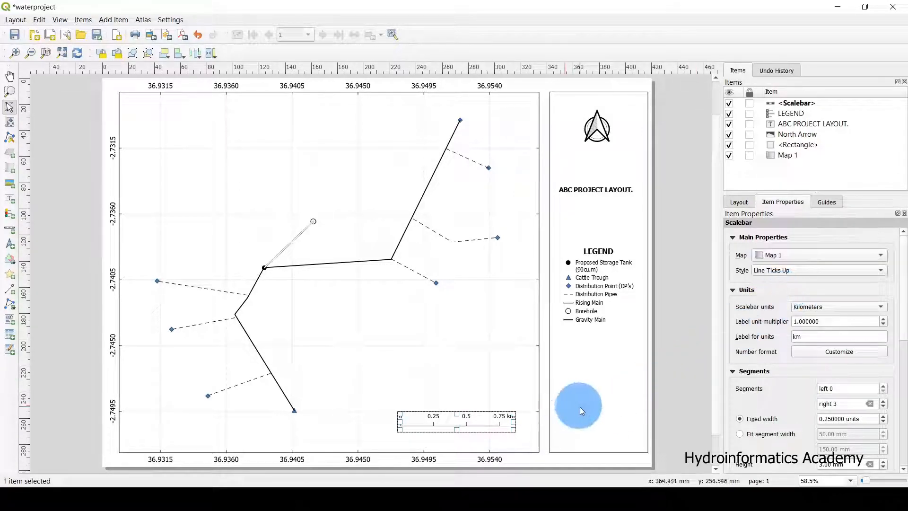
{"action": "left_click", "coordinate": [824, 268]}
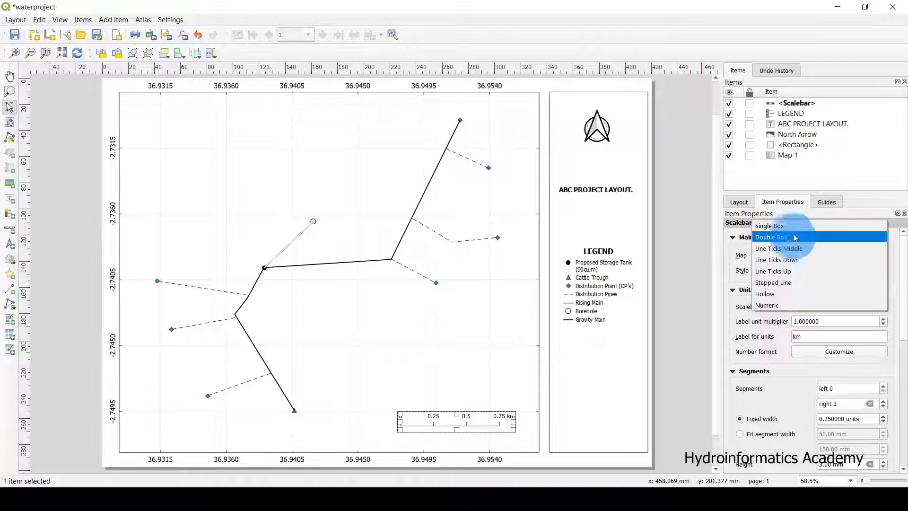
{"action": "left_click", "coordinate": [727, 273]}
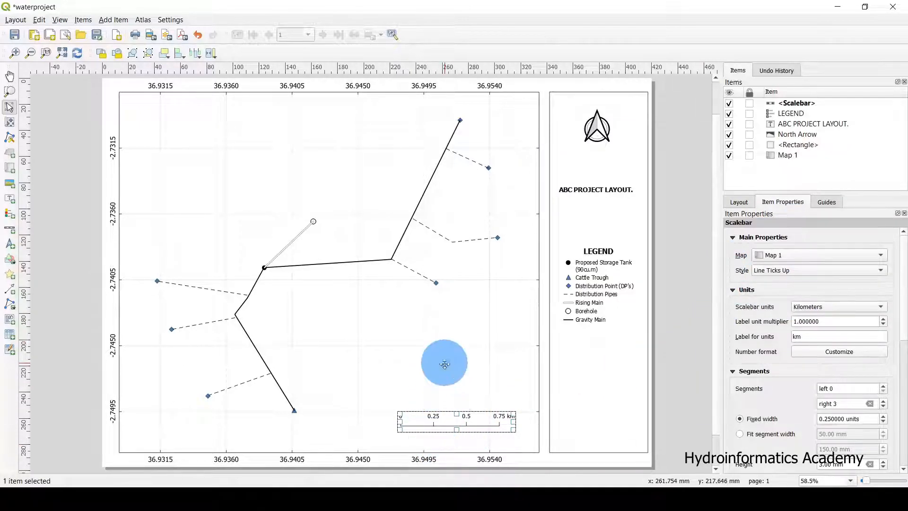
Step: Reposition the scale bar near the lower-right corner of the map frame, checking its placement with the item deselected
{"action": "left_click", "coordinate": [445, 362]}
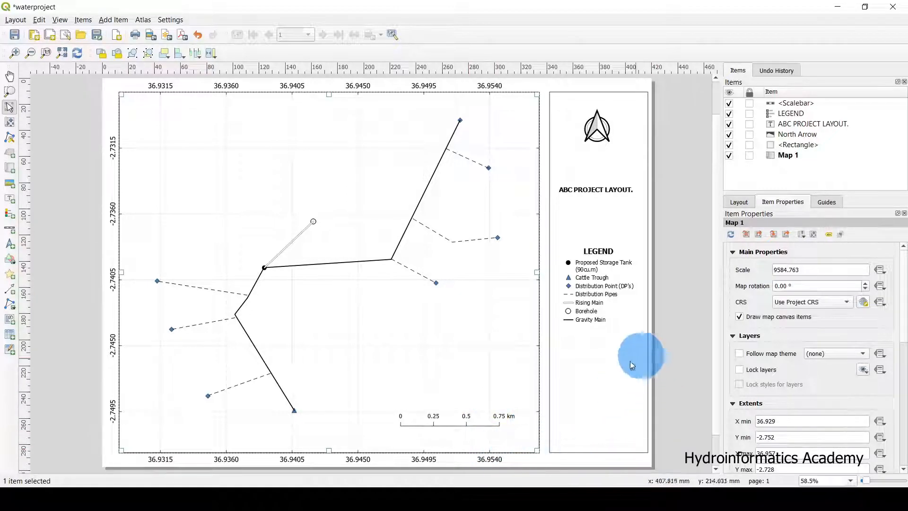
{"action": "left_click_drag", "start_coordinate": [467, 422], "coordinate": [462, 426]}
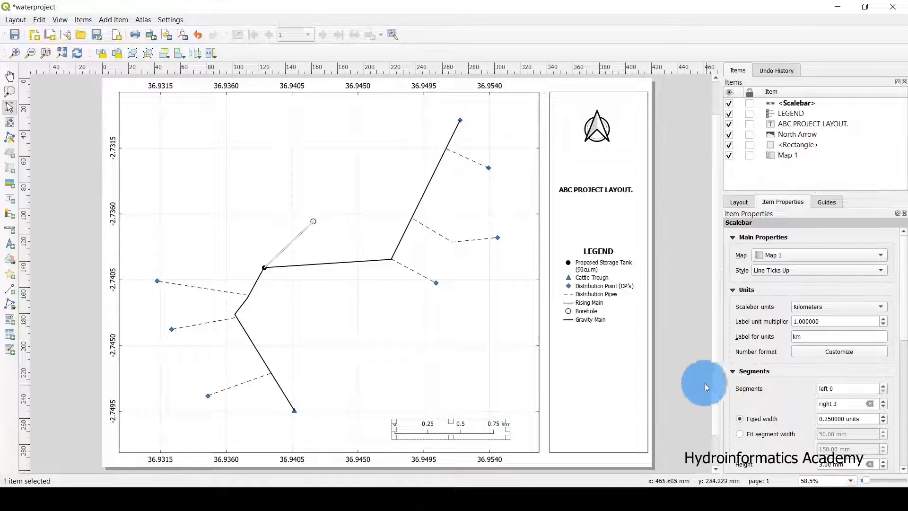
{"action": "left_click", "coordinate": [674, 389]}
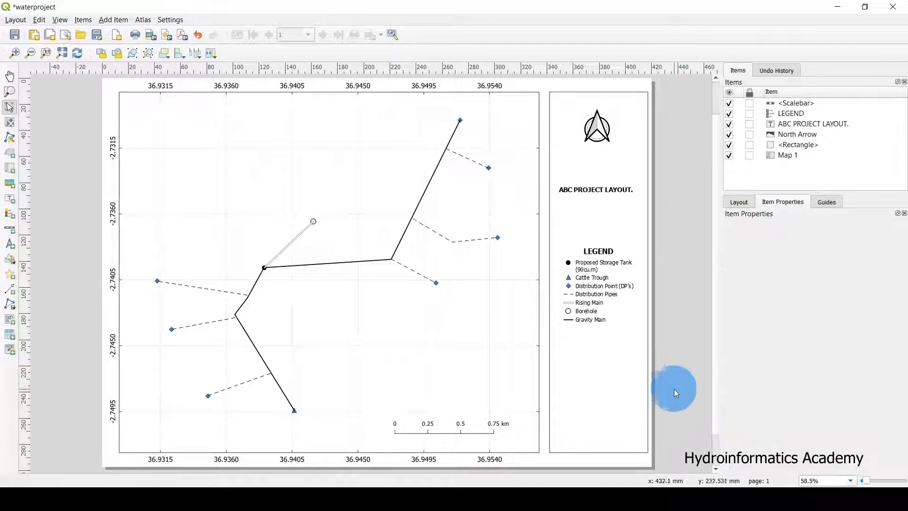
{"action": "left_click", "coordinate": [466, 428]}
{"action": "mouse_move", "coordinate": [466, 427]}
{"action": "left_mouse_down"}
{"action": "mouse_move", "coordinate": [457, 419]}
{"action": "mouse_move", "coordinate": [461, 430]}
{"action": "mouse_move", "coordinate": [449, 430]}
{"action": "left_mouse_up"}
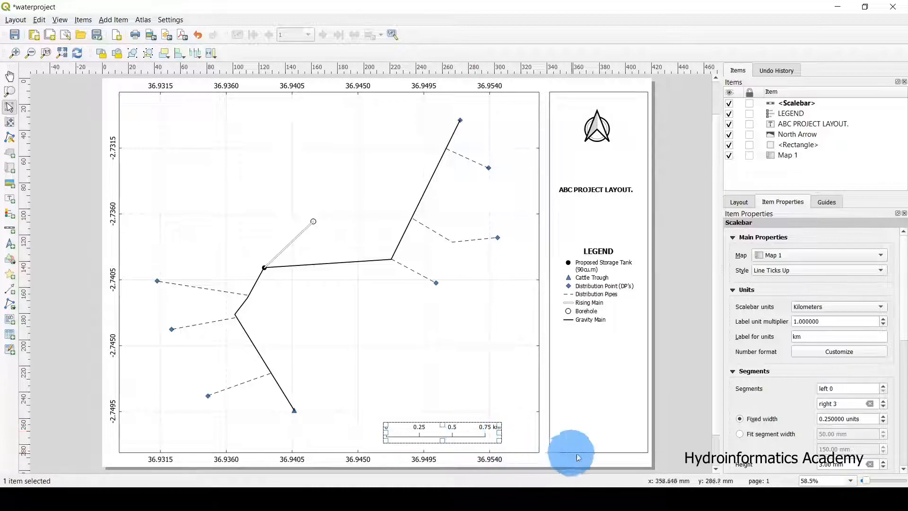
{"action": "left_click", "coordinate": [480, 342]}
{"action": "left_click", "coordinate": [603, 367]}
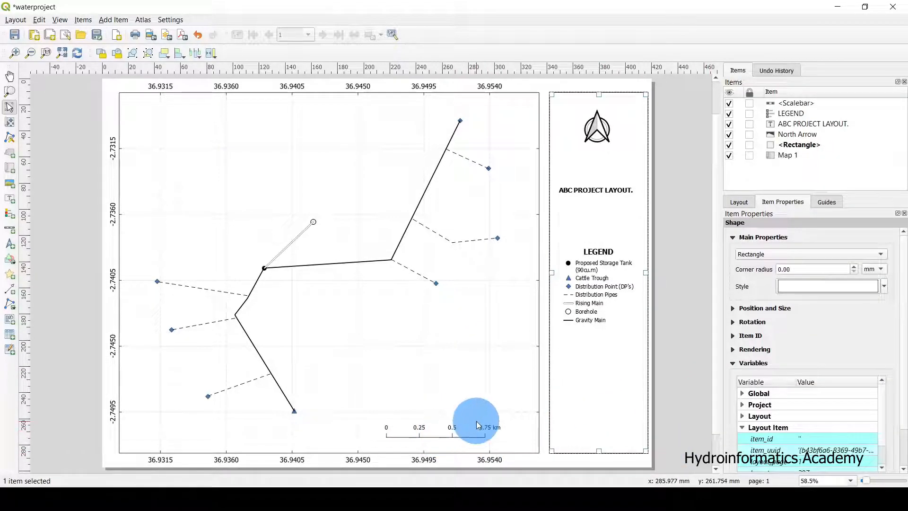
{"action": "left_click_drag", "start_coordinate": [471, 426], "coordinate": [472, 429]}
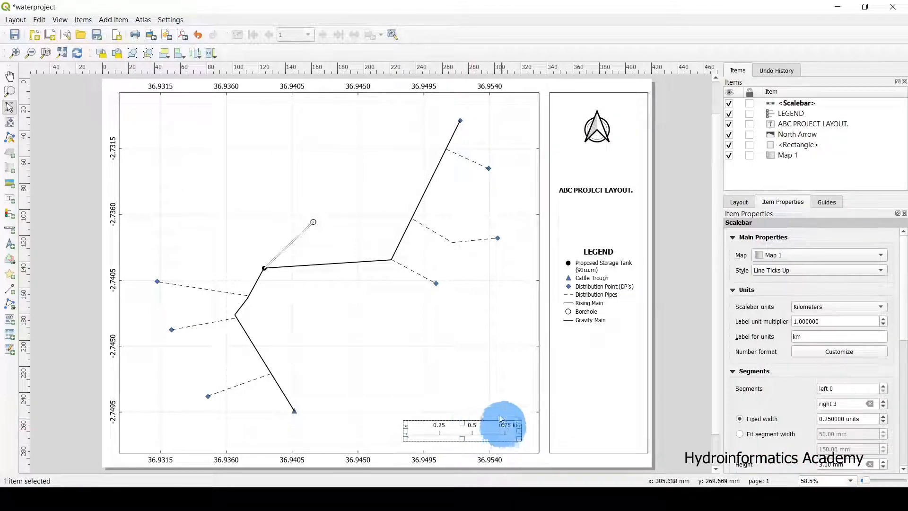
{"action": "left_click", "coordinate": [468, 374]}
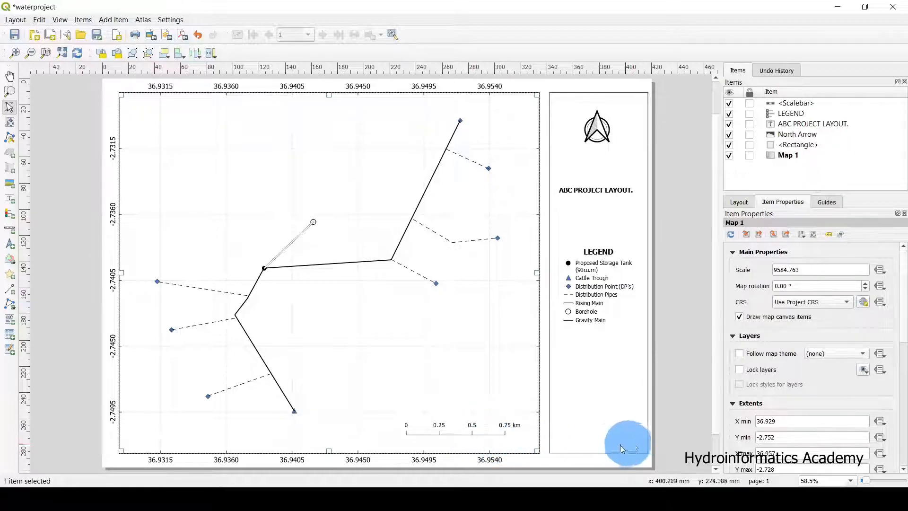
Step: Try a frame around the scale bar and turn it off again
{"action": "left_click", "coordinate": [481, 432]}
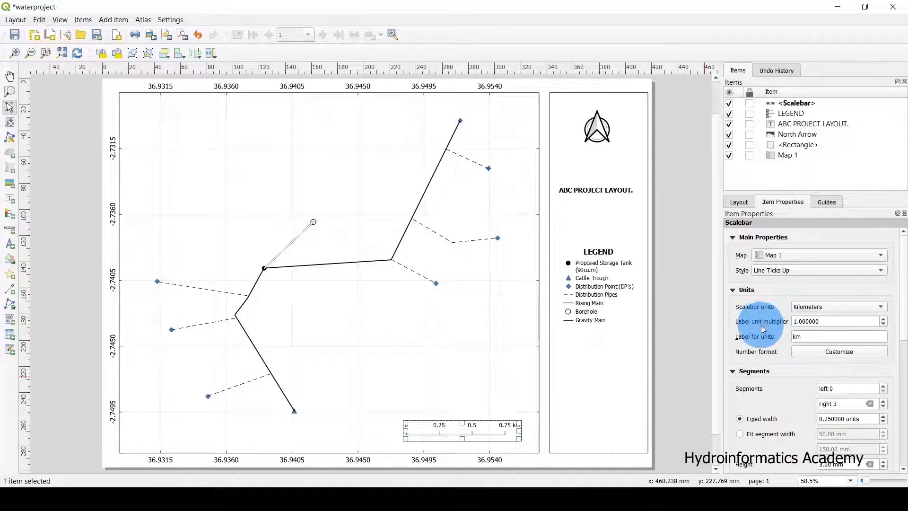
{"action": "scroll", "coordinate": [762, 326], "scroll_direction": "down", "scroll_amount": 5}
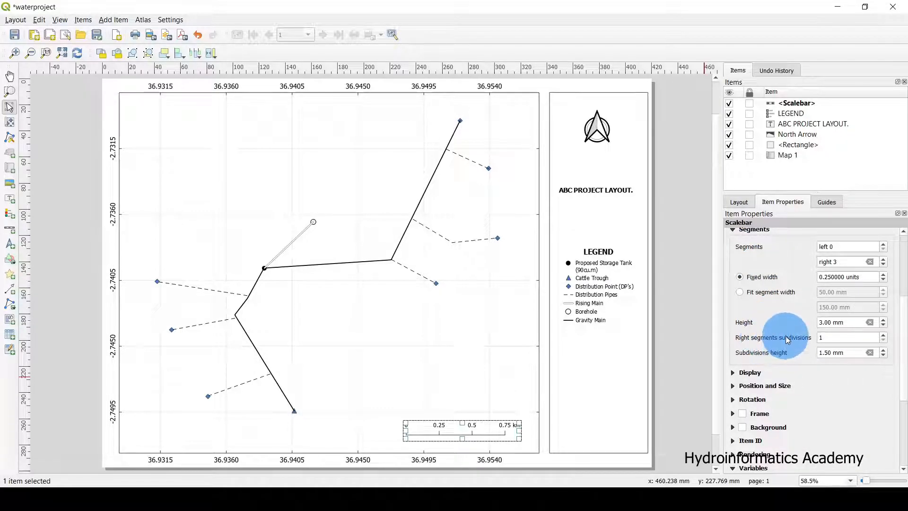
{"action": "scroll", "coordinate": [781, 347], "scroll_direction": "down", "scroll_amount": 2}
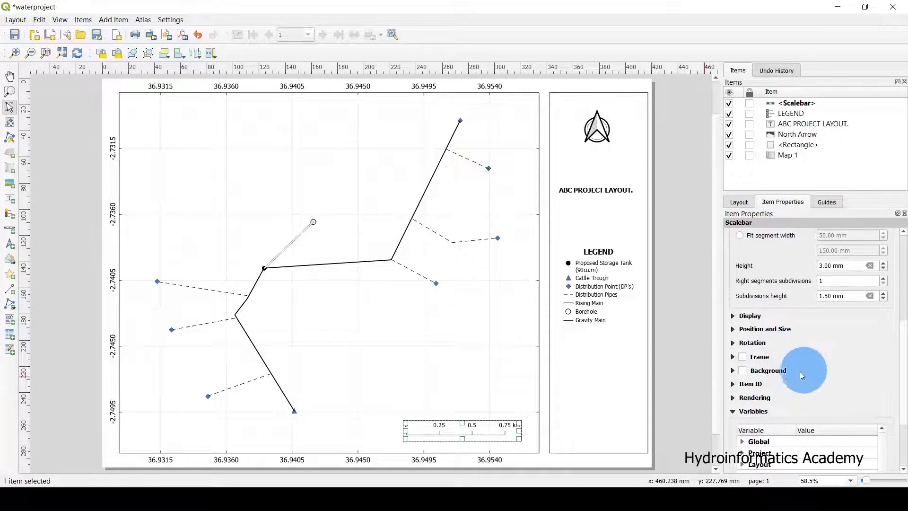
{"action": "left_click", "coordinate": [743, 356]}
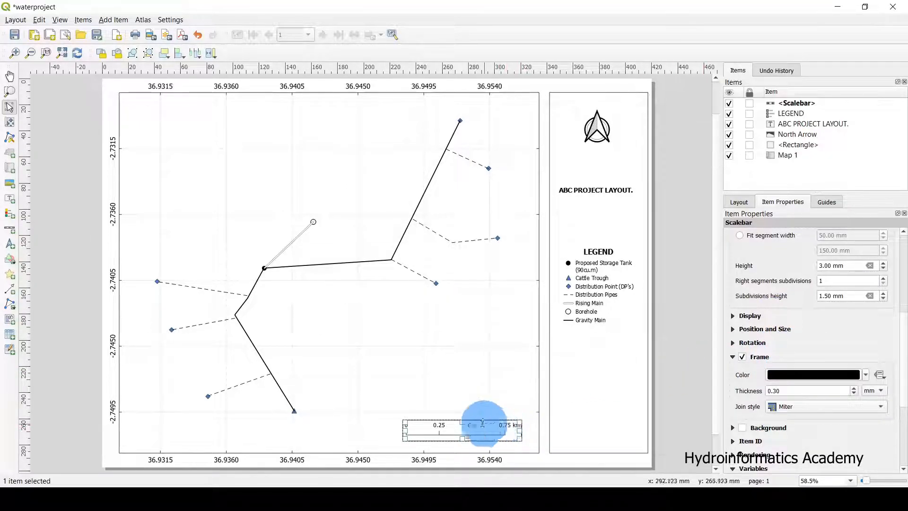
{"action": "left_click", "coordinate": [467, 362]}
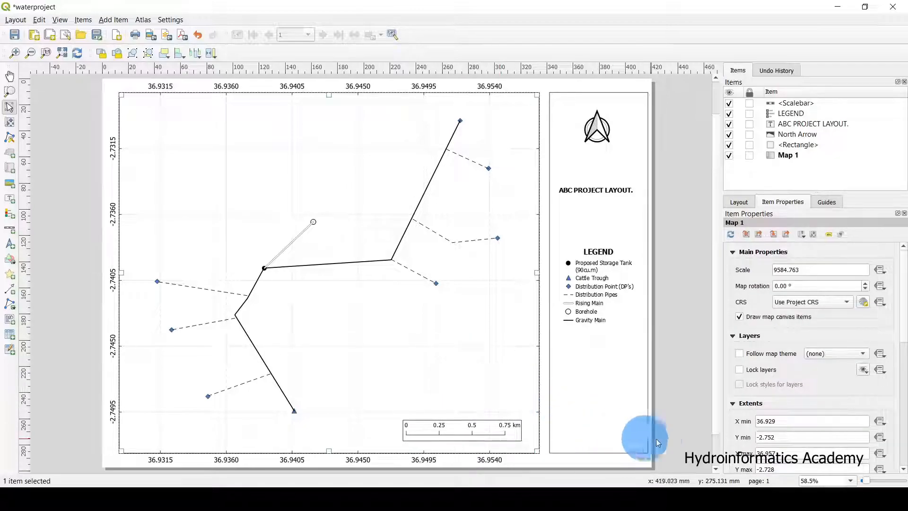
{"action": "left_click", "coordinate": [465, 427]}
{"action": "scroll", "coordinate": [762, 342], "scroll_direction": "down", "scroll_amount": 5}
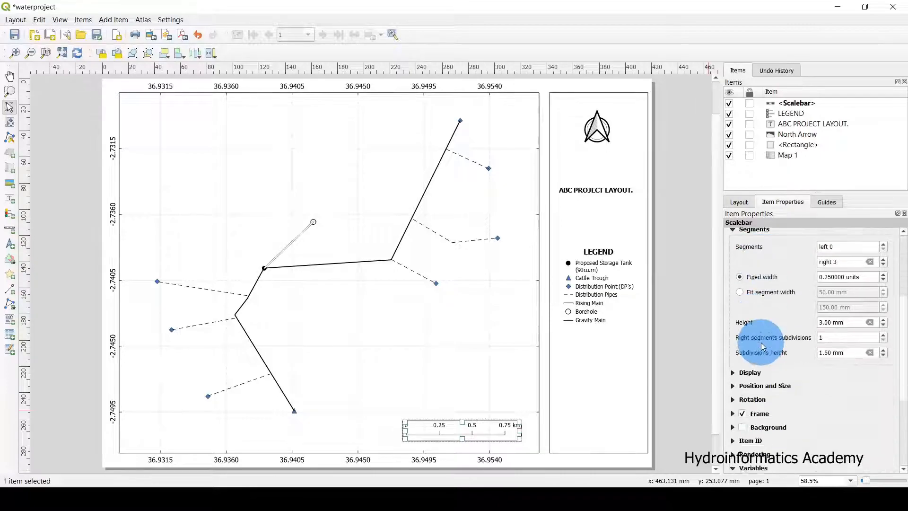
{"action": "left_click", "coordinate": [743, 414]}
Step: Try 4 right segments on the scale bar and shift it back inside the map frame
{"action": "scroll", "coordinate": [790, 285], "scroll_direction": "up", "scroll_amount": 1}
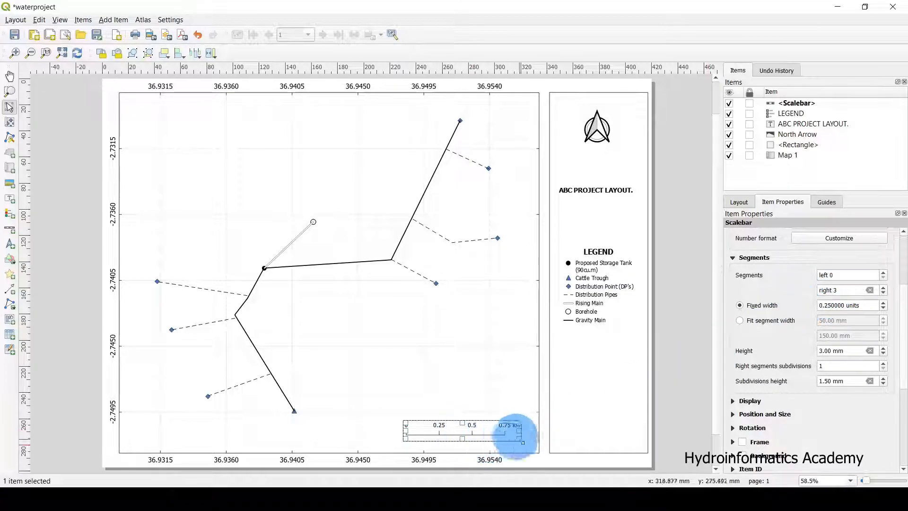
{"action": "left_click", "coordinate": [836, 291]}
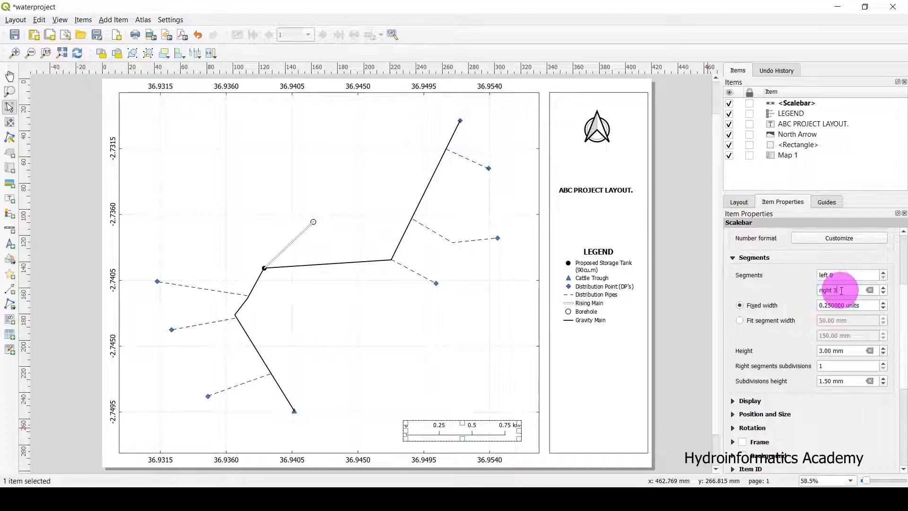
{"action": "left_click", "coordinate": [883, 288]}
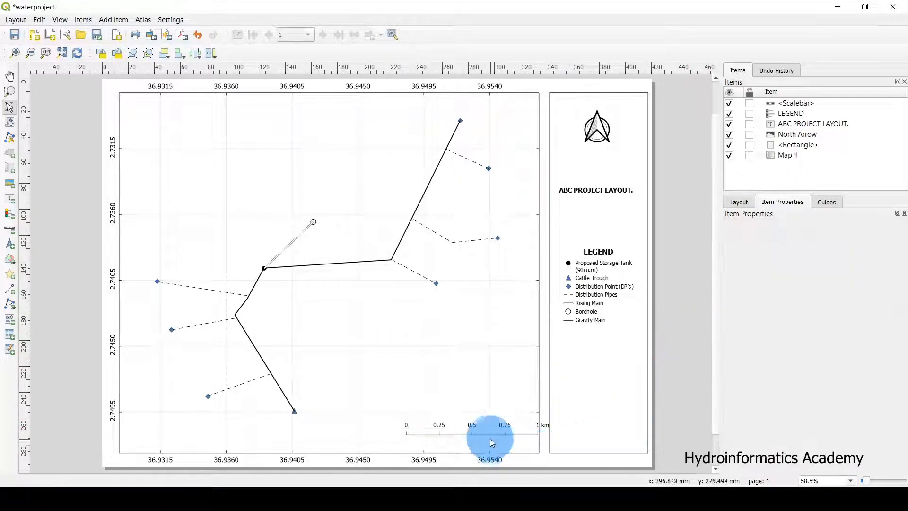
{"action": "left_click_drag", "start_coordinate": [481, 429], "coordinate": [468, 425]}
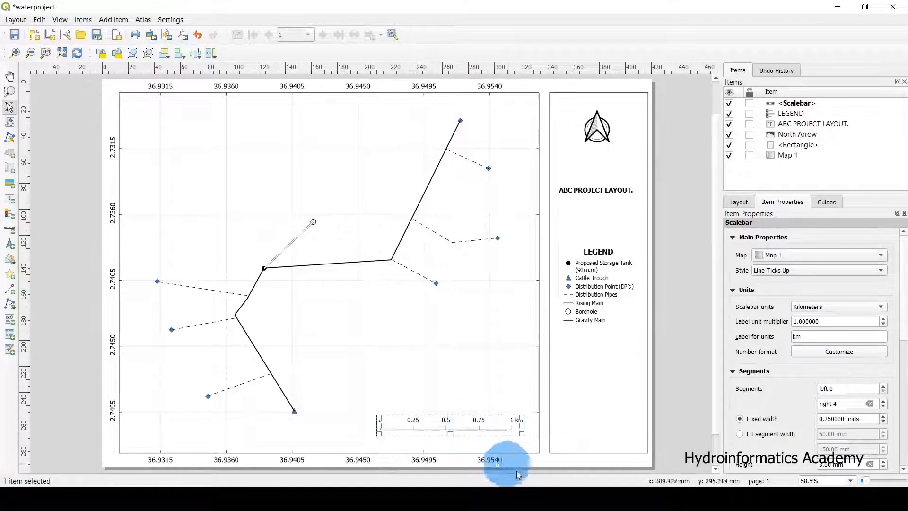
{"action": "left_click", "coordinate": [678, 468]}
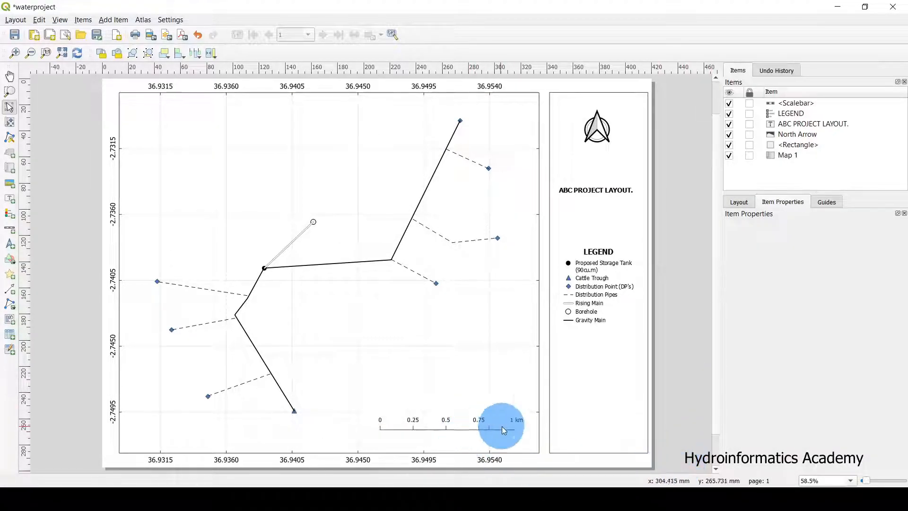
Step: Set the scale bar to 3 right segments and move it closer to the map frame's lower edge
{"action": "left_click", "coordinate": [479, 422]}
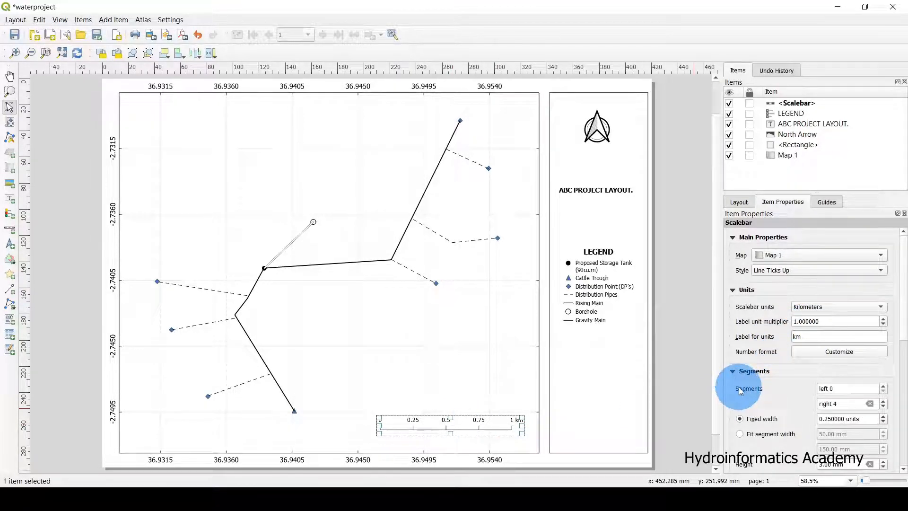
{"action": "scroll", "coordinate": [761, 390], "scroll_direction": "down", "scroll_amount": 1}
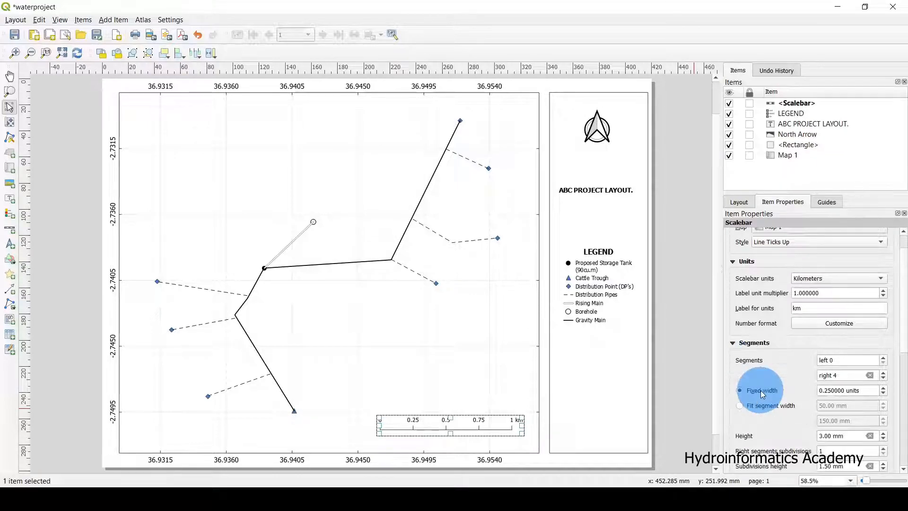
{"action": "left_click", "coordinate": [883, 378]}
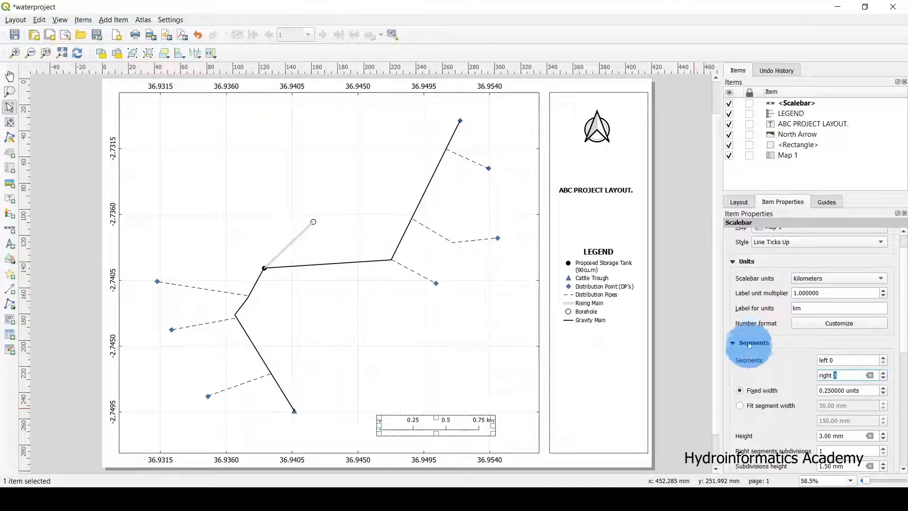
{"action": "left_click", "coordinate": [680, 343]}
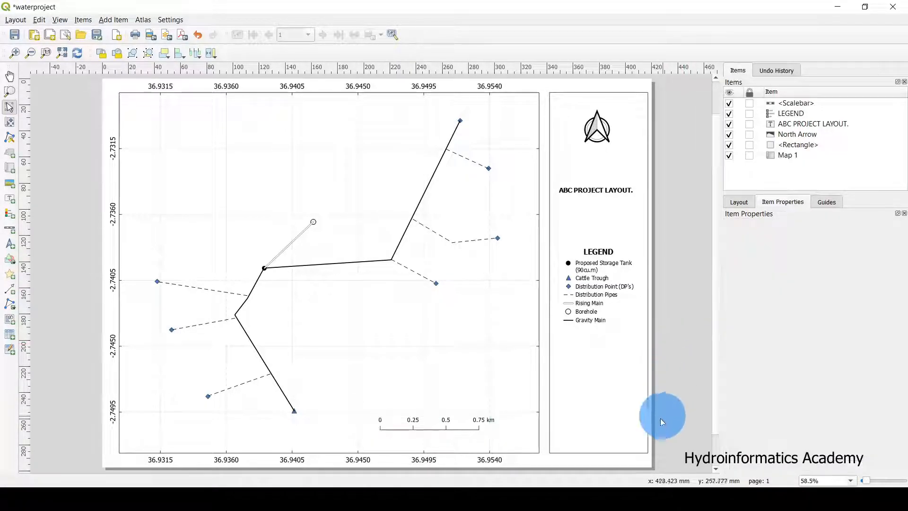
{"action": "left_click", "coordinate": [466, 416]}
{"action": "left_click_drag", "start_coordinate": [466, 416], "coordinate": [466, 430]}
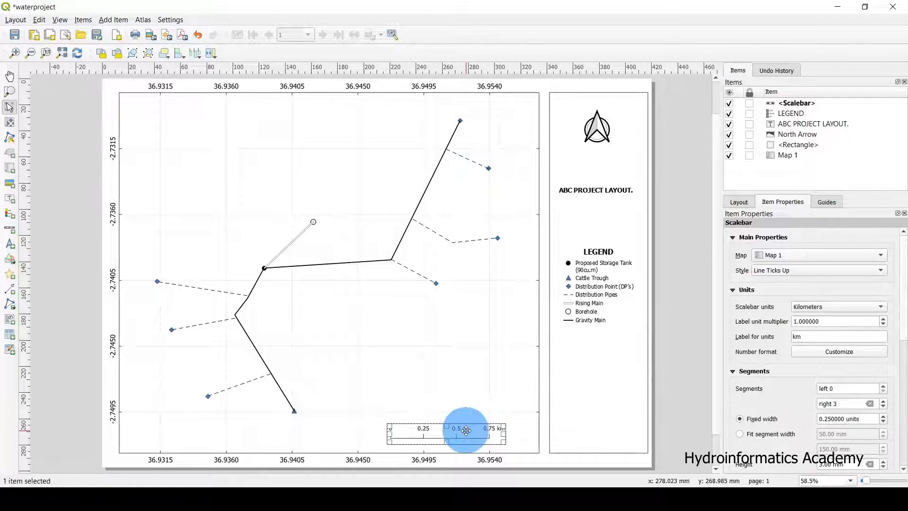
{"action": "left_click", "coordinate": [682, 318]}
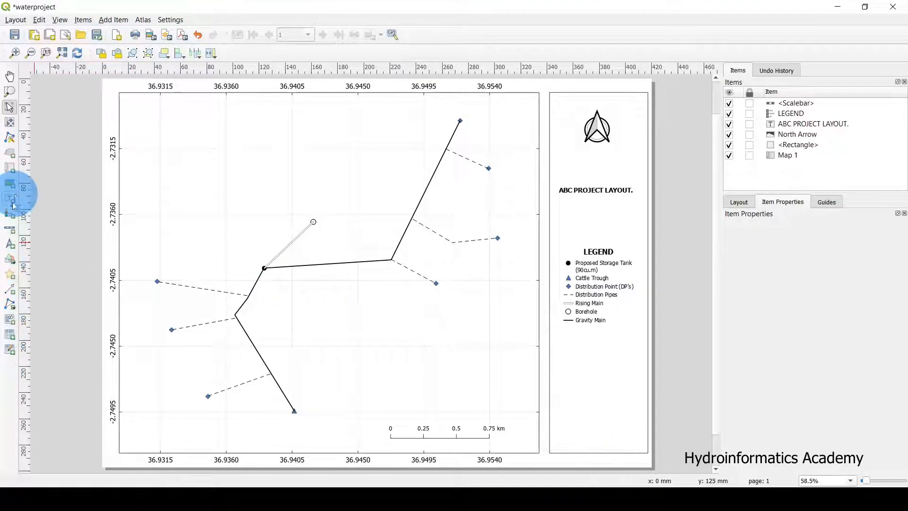
Step: Add a label box at the bottom of the side rectangle, below the legend
{"action": "left_click", "coordinate": [115, 21]}
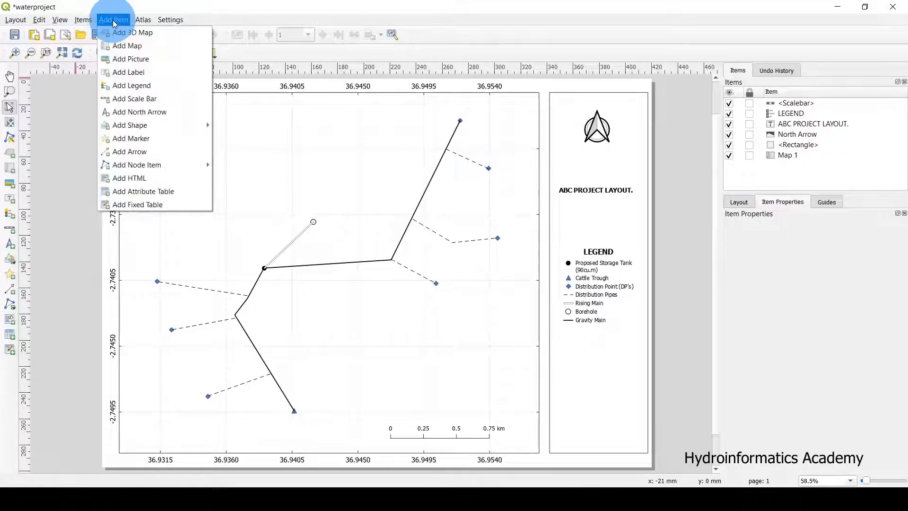
{"action": "left_click", "coordinate": [139, 72]}
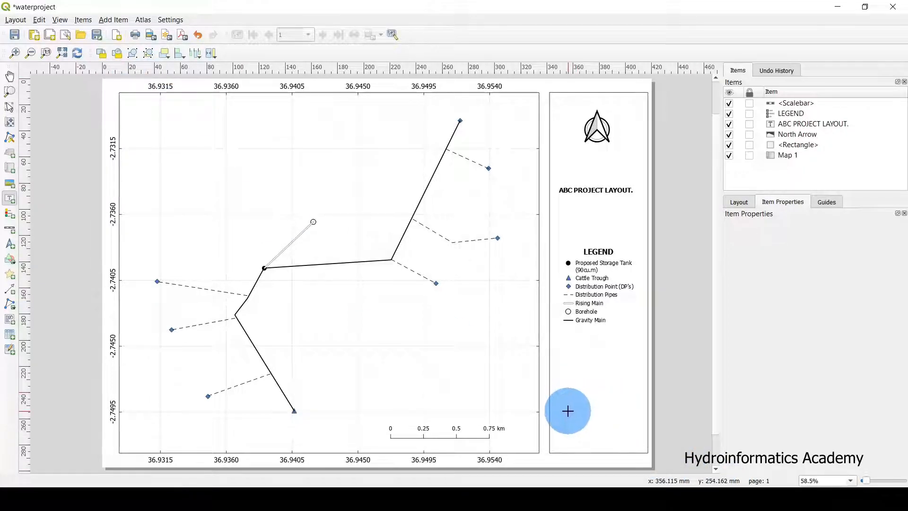
{"action": "left_click_drag", "start_coordinate": [565, 409], "coordinate": [639, 444]}
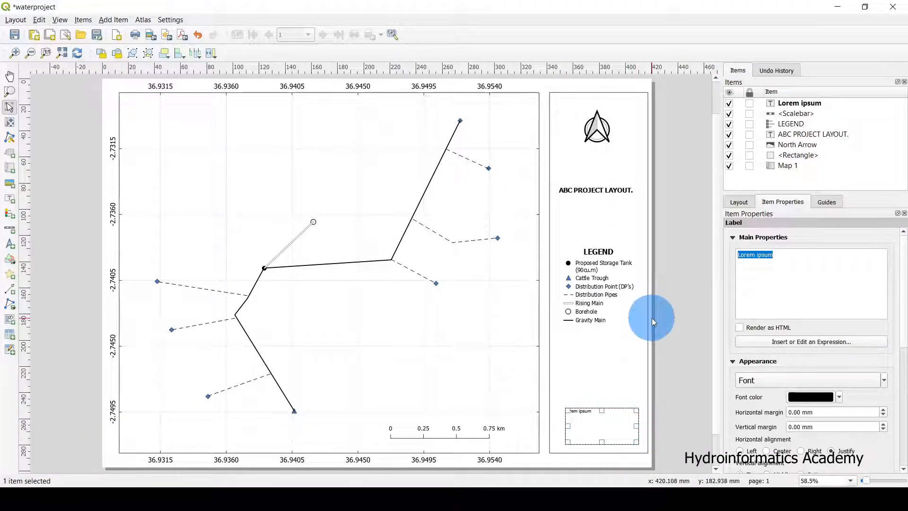
Step: Replace the label's placeholder text with a "Cartographer:" line giving the cartographer's name
{"action": "type", "text": "Cartop"}
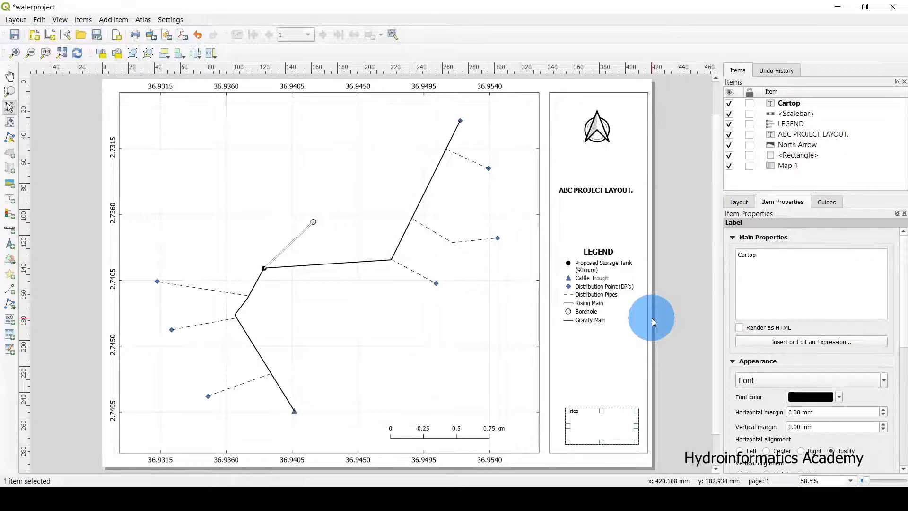
{"action": "key", "text": "BackSpace"}
{"action": "type", "text": "grapher: E"}
{"action": "key", "text": "BackSpace"}
{"action": "type", "text": "L"}
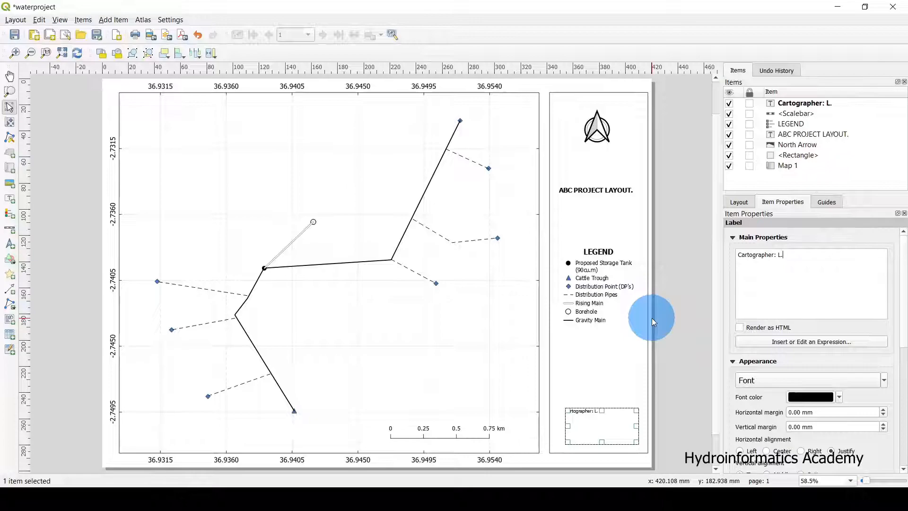
{"action": "type", "text": ". Tho"}
Step: Add a second line to the label reading "Data Source: Google Earth, Openstreet Map"
{"action": "type", "text": "Data Sour"}
{"action": "type", "text": "ce"}
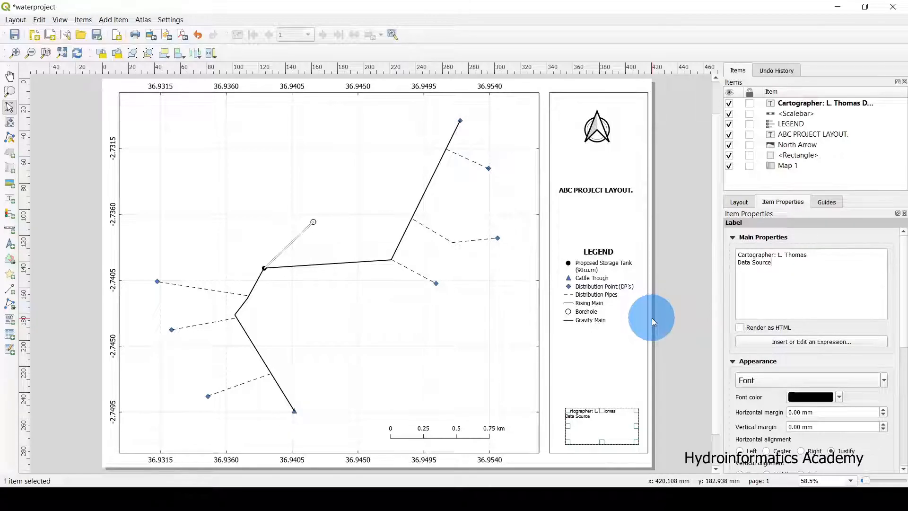
{"action": "type", "text": ": Goo"}
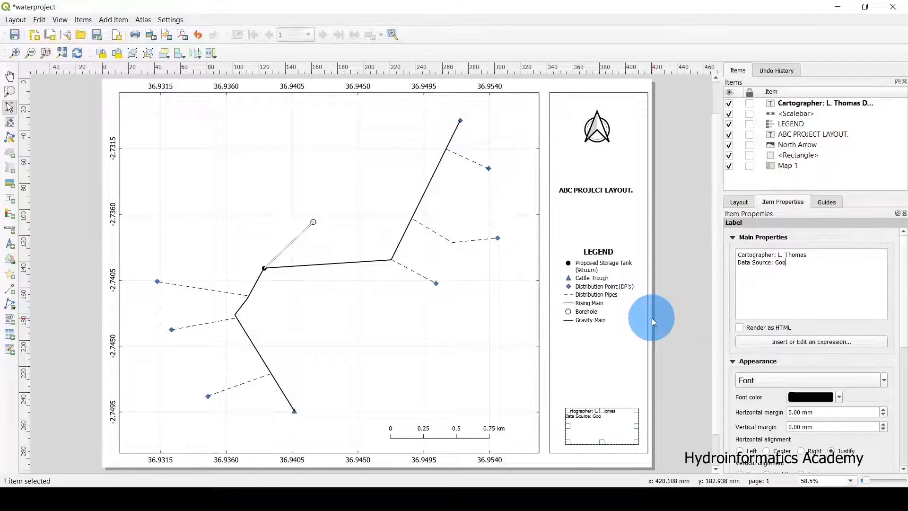
{"action": "type", "text": "gle Earth, Openstreet Map"}
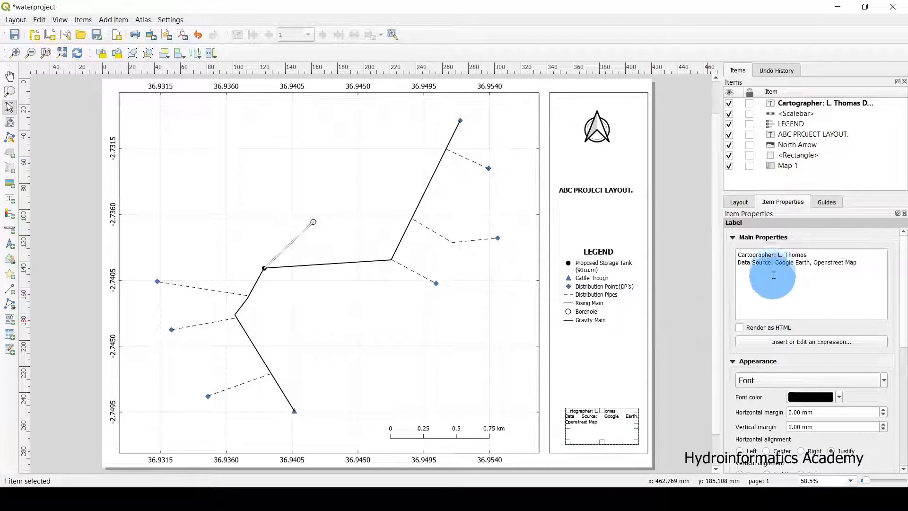
Step: Add a third line to the label reading "Date: Oct. 2021"
{"action": "left_click_drag", "start_coordinate": [775, 263], "coordinate": [883, 268]}
{"action": "left_click", "coordinate": [849, 275]}
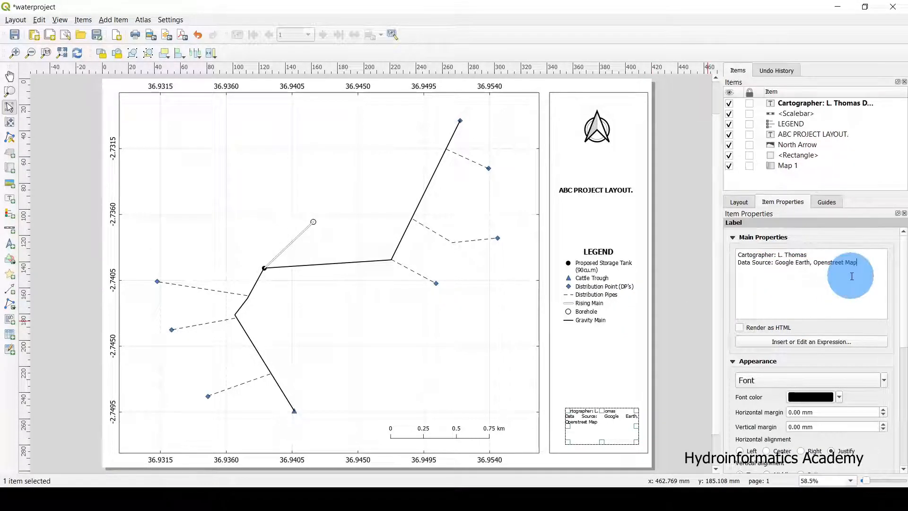
{"action": "double_click", "coordinate": [868, 267]}
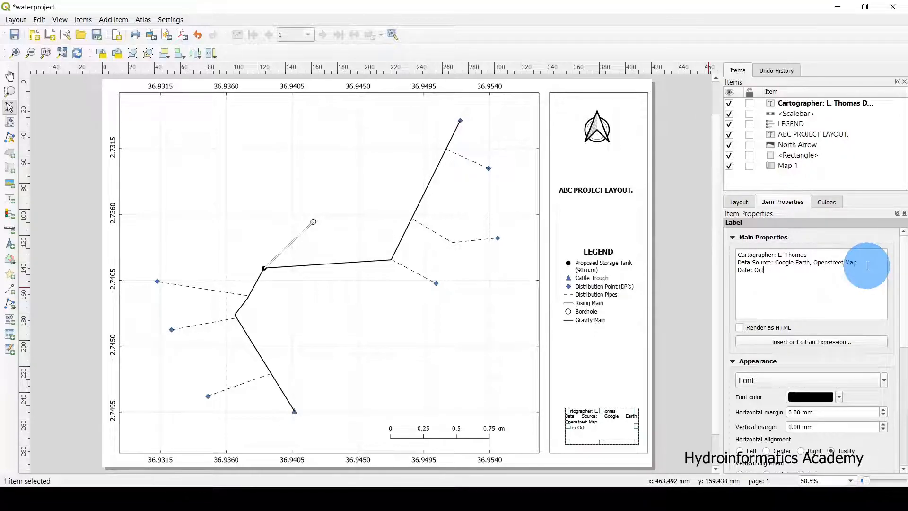
{"action": "type", "text": ". 2021"}
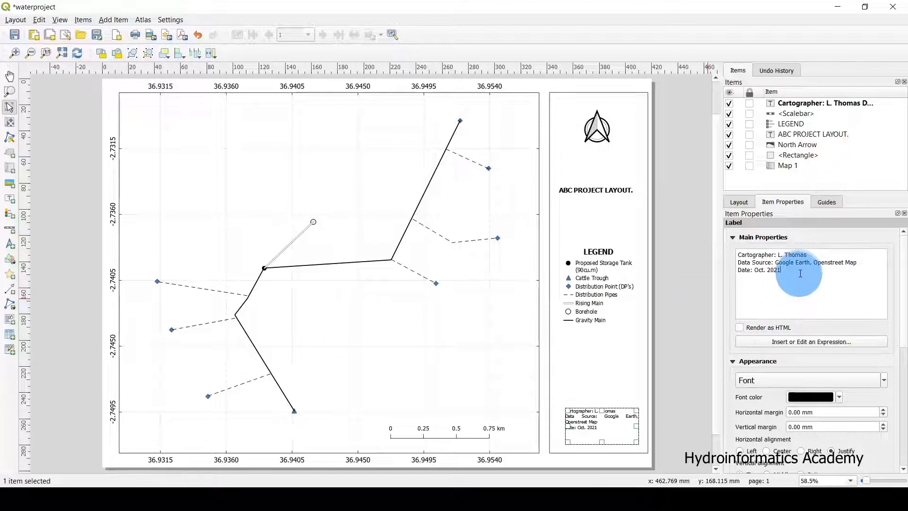
{"action": "left_click_drag", "start_coordinate": [804, 270], "coordinate": [737, 256]}
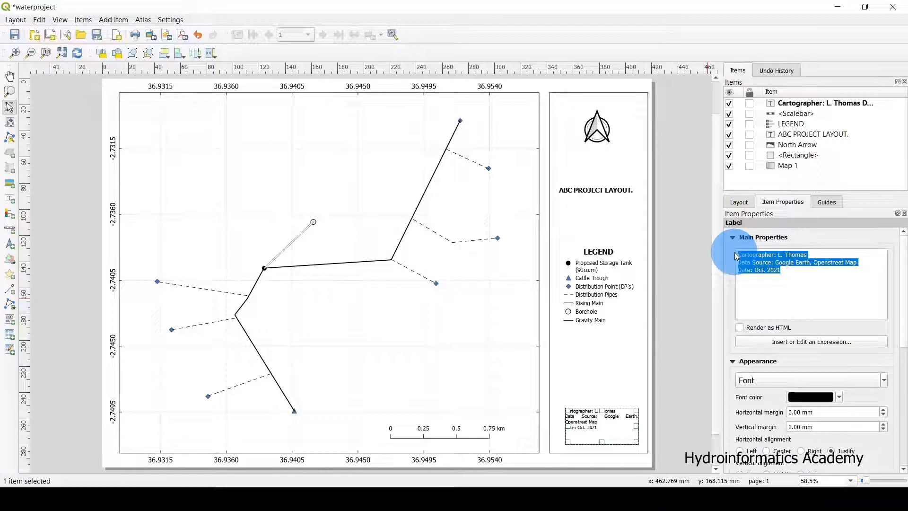
{"action": "left_click", "coordinate": [795, 278]}
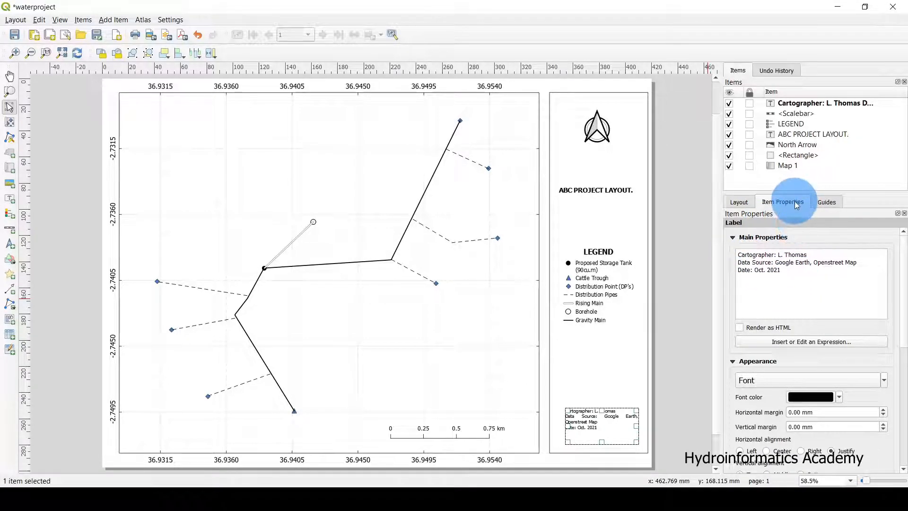
{"action": "scroll", "coordinate": [795, 201], "scroll_direction": "up", "scroll_amount": 1}
{"action": "left_click", "coordinate": [695, 313]}
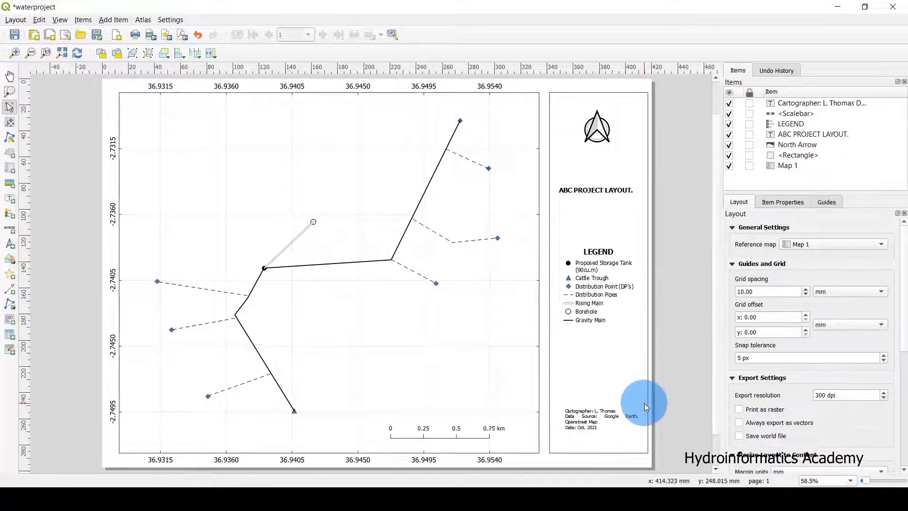
Step: Set the credits label's font size to 12 and shift the label slightly left within the side rectangle
{"action": "left_click", "coordinate": [594, 420]}
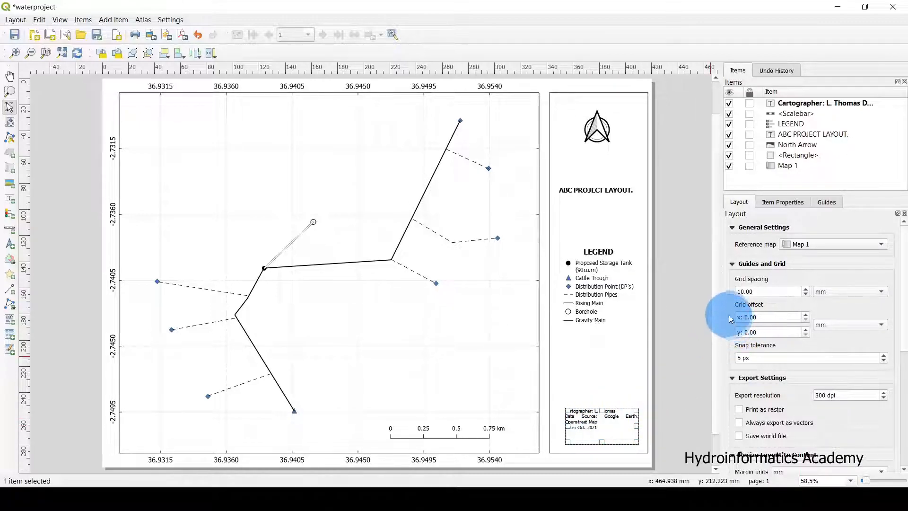
{"action": "scroll", "coordinate": [728, 308], "scroll_direction": "down", "scroll_amount": 1}
{"action": "scroll", "coordinate": [727, 309], "scroll_direction": "down", "scroll_amount": 8}
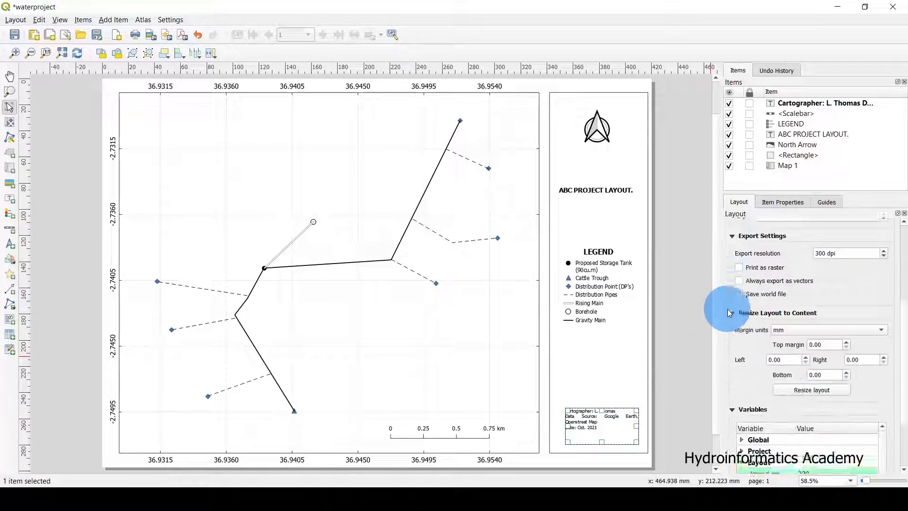
{"action": "scroll", "coordinate": [728, 309], "scroll_direction": "up", "scroll_amount": 7}
{"action": "scroll", "coordinate": [727, 308], "scroll_direction": "up", "scroll_amount": 2}
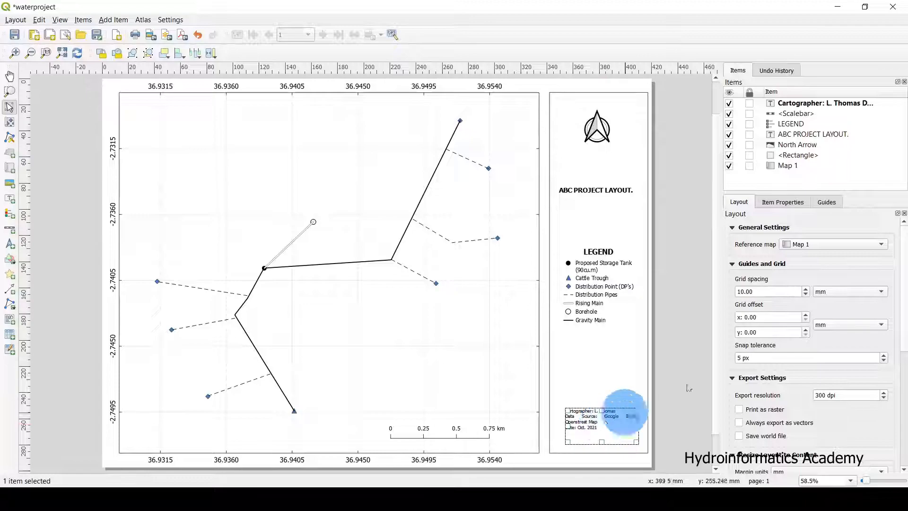
{"action": "left_click", "coordinate": [781, 204]}
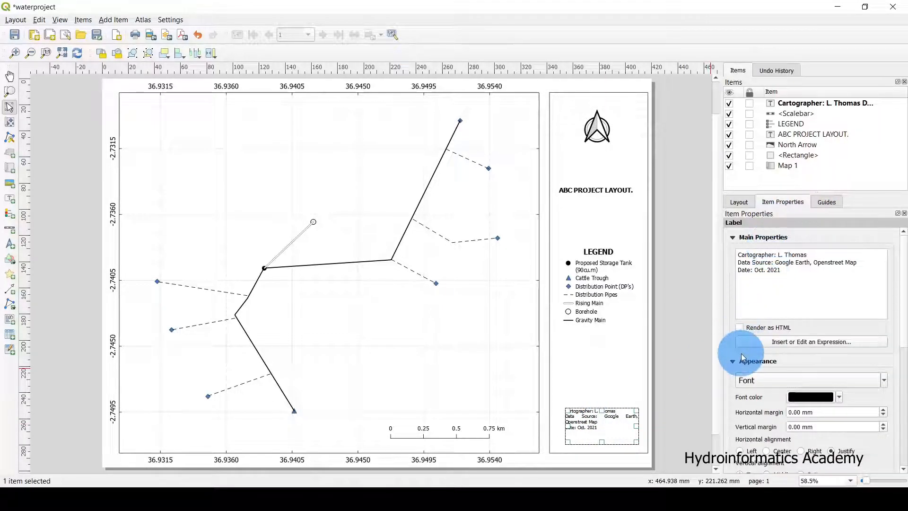
{"action": "scroll", "coordinate": [729, 345], "scroll_direction": "down", "scroll_amount": 1}
{"action": "scroll", "coordinate": [728, 346], "scroll_direction": "down", "scroll_amount": 1}
{"action": "left_click", "coordinate": [770, 325]}
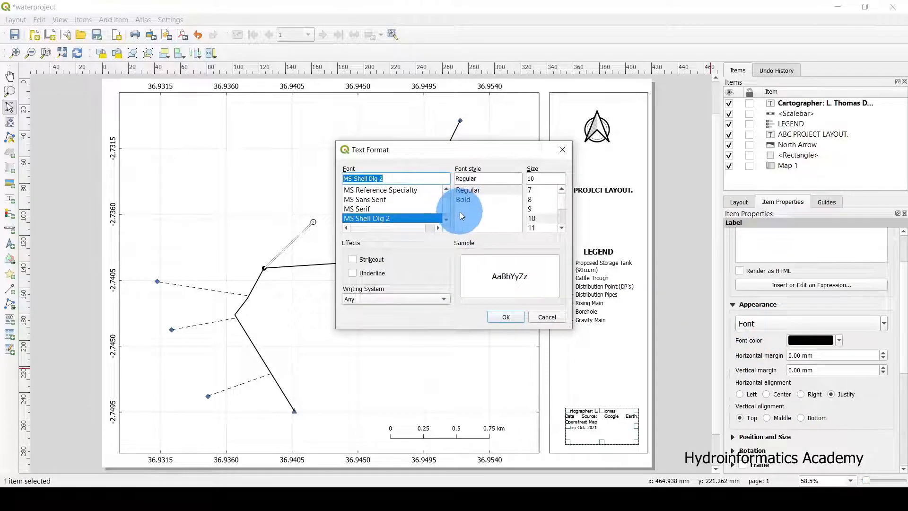
{"action": "left_click", "coordinate": [535, 227]}
{"action": "left_click", "coordinate": [562, 228]}
{"action": "left_click", "coordinate": [542, 225]}
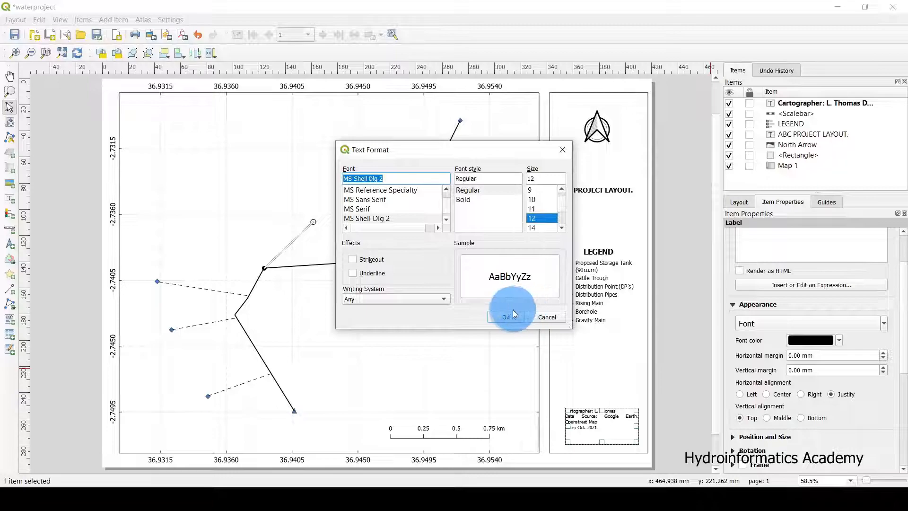
{"action": "left_click", "coordinate": [506, 316]}
{"action": "left_click", "coordinate": [662, 383]}
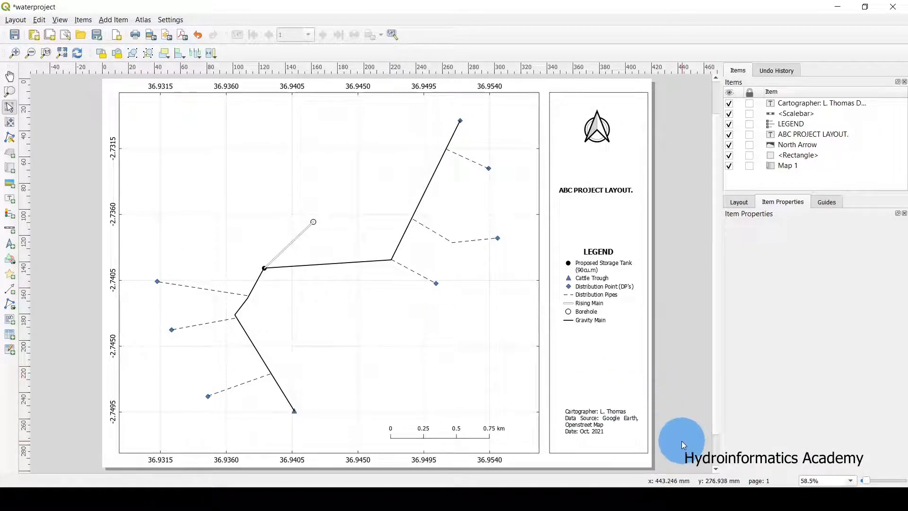
{"action": "left_click_drag", "start_coordinate": [600, 419], "coordinate": [595, 421]}
{"action": "left_click", "coordinate": [674, 353]}
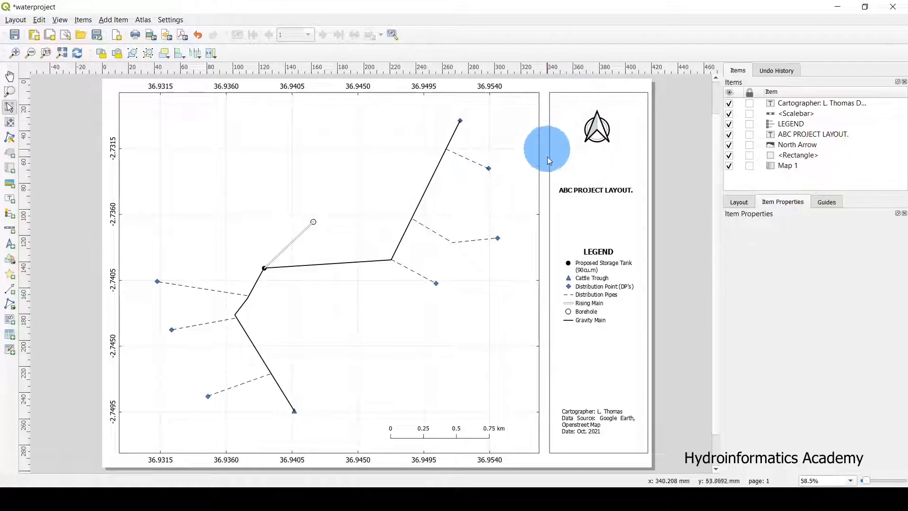
Step: Round the side rectangle's corners with a corner radius of 2 mm
{"action": "left_click", "coordinate": [557, 93]}
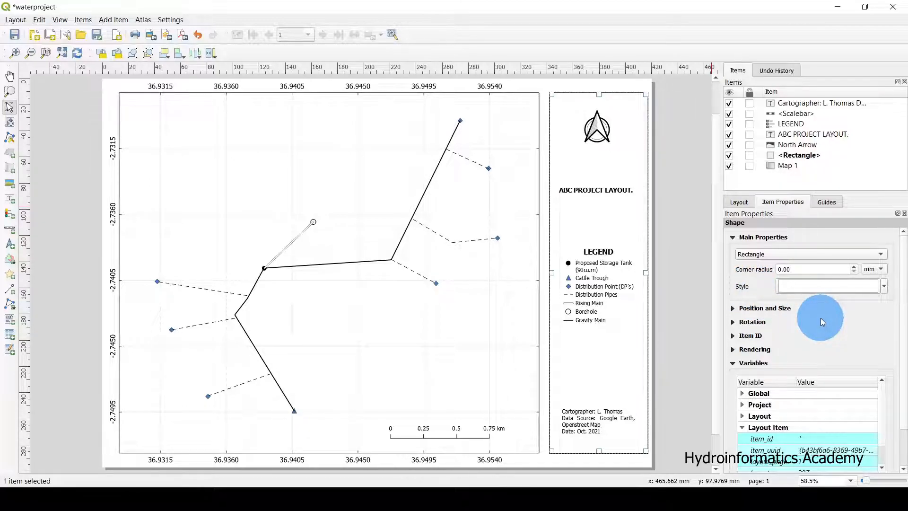
{"action": "double_click", "coordinate": [785, 268]}
{"action": "type", "text": "2"}
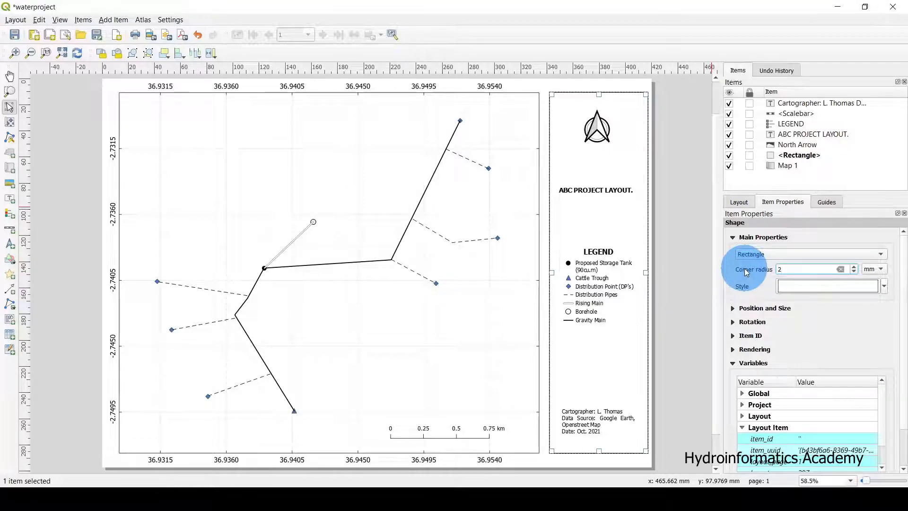
{"action": "left_click", "coordinate": [679, 216]}
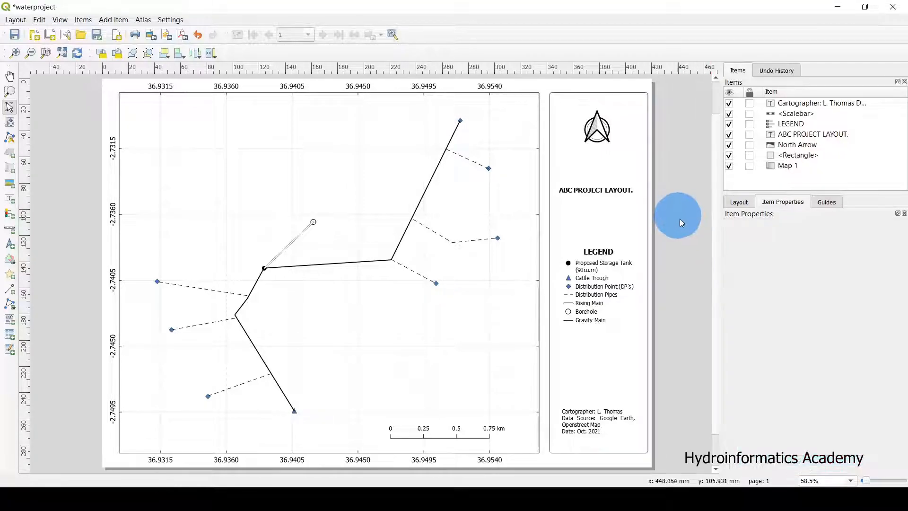
Step: Set the side rectangle's corner radius to 3 mm
{"action": "left_click", "coordinate": [561, 93]}
{"action": "double_click", "coordinate": [797, 268]}
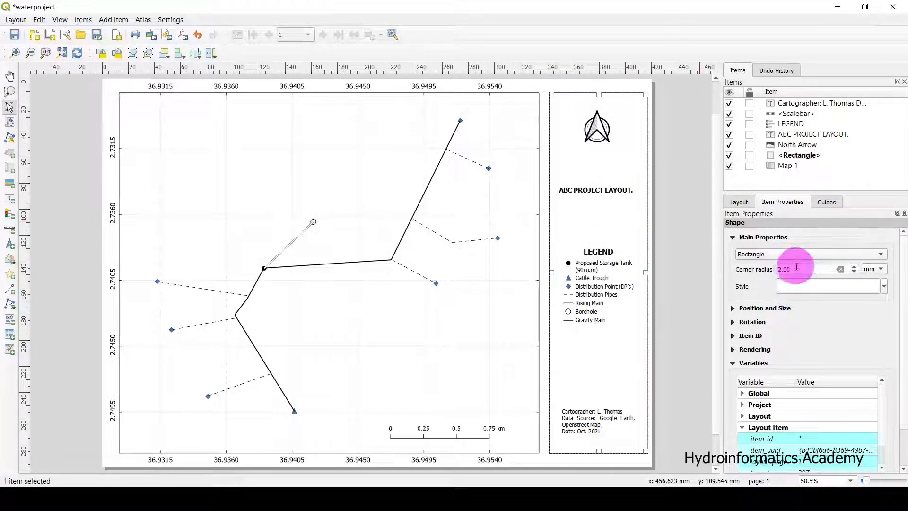
{"action": "type", "text": "3"}
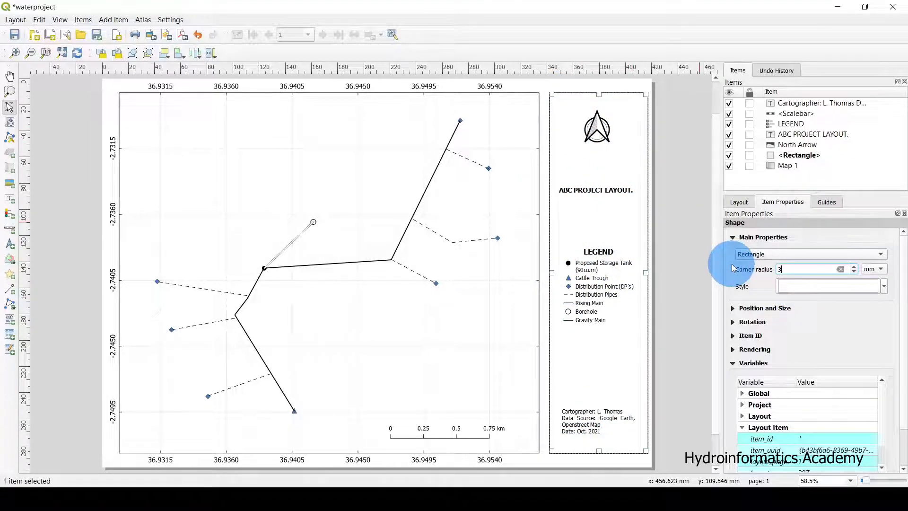
{"action": "left_click", "coordinate": [679, 202]}
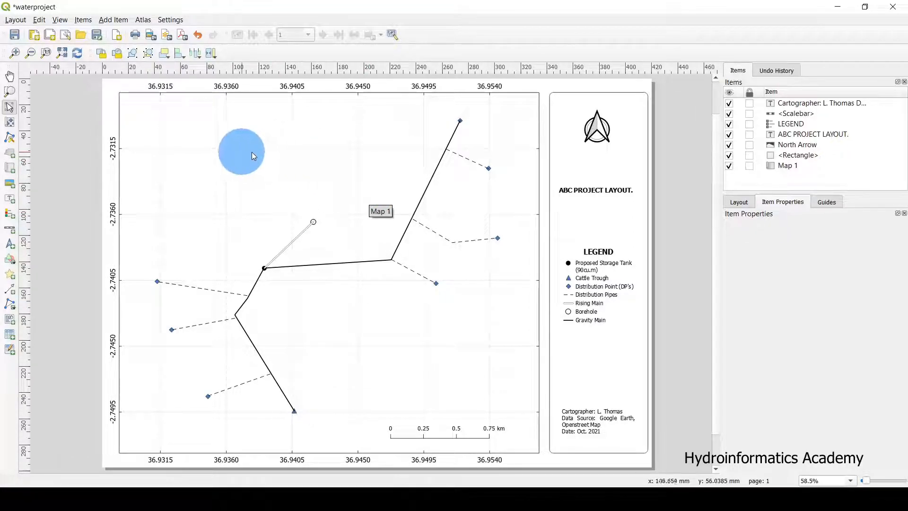
Step: Make the lines of Grid 1 on Map 1 fully transparent through the grid's line style
{"action": "left_click", "coordinate": [362, 176]}
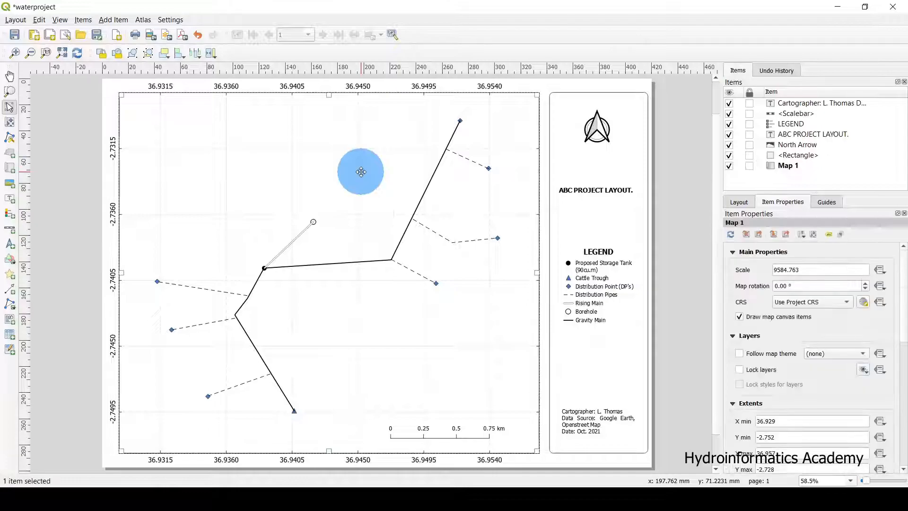
{"action": "scroll", "coordinate": [729, 298], "scroll_direction": "down", "scroll_amount": 1}
{"action": "scroll", "coordinate": [728, 296], "scroll_direction": "down", "scroll_amount": 5}
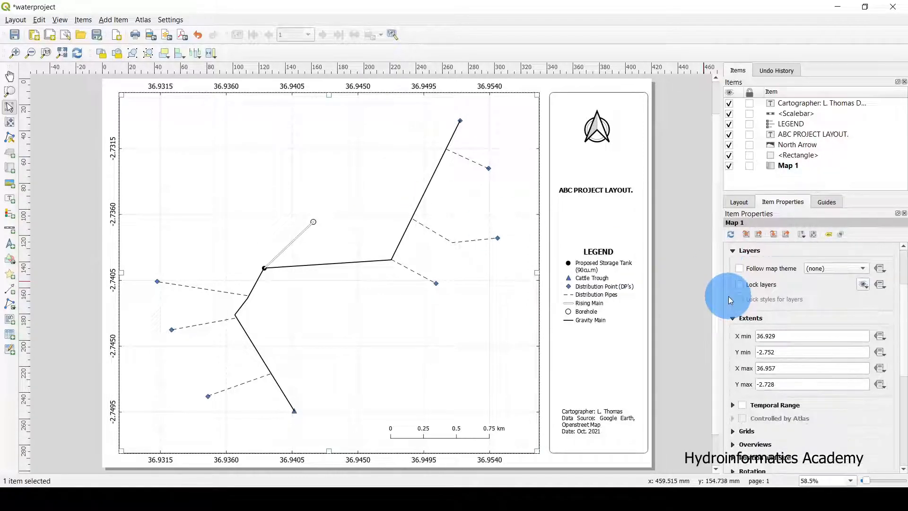
{"action": "left_click", "coordinate": [734, 344]}
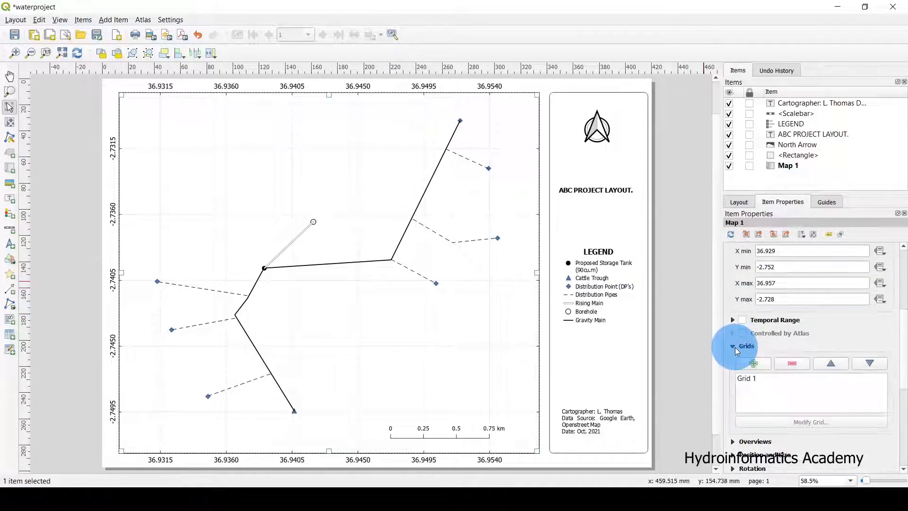
{"action": "left_click", "coordinate": [764, 378]}
{"action": "left_click", "coordinate": [811, 422]}
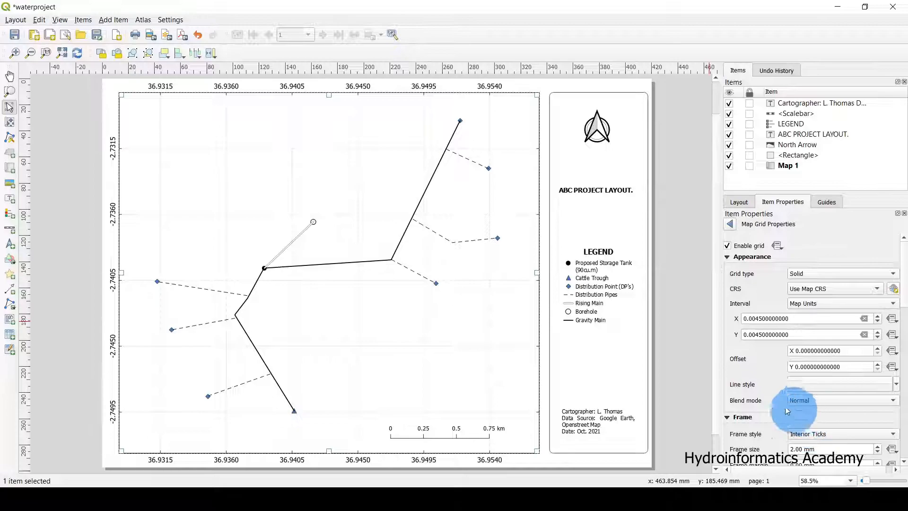
{"action": "scroll", "coordinate": [764, 373], "scroll_direction": "down", "scroll_amount": 1}
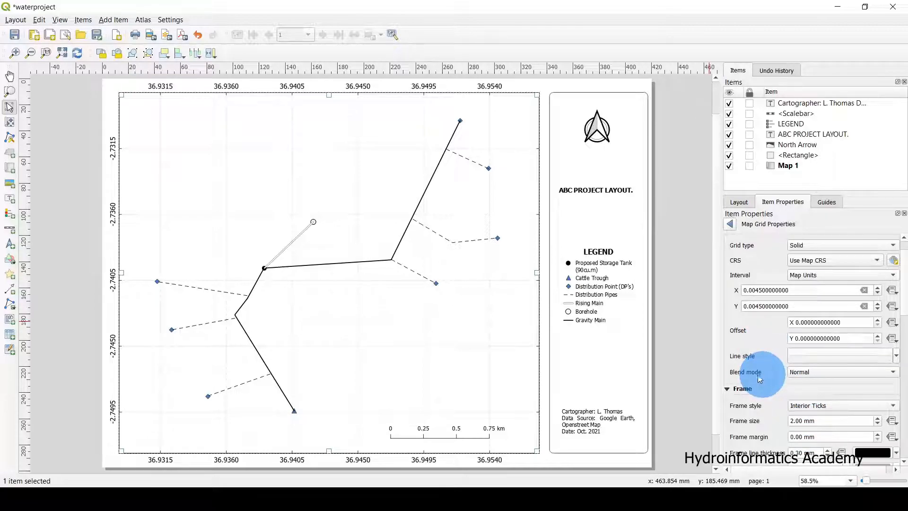
{"action": "left_click", "coordinate": [804, 355]}
{"action": "left_click_drag", "start_coordinate": [762, 338], "coordinate": [694, 336]}
{"action": "left_click", "coordinate": [691, 266]}
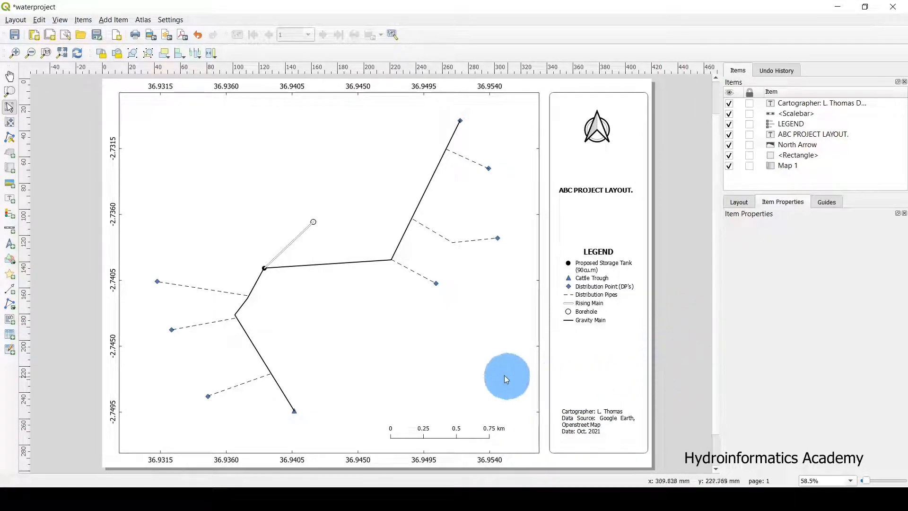
Step: Try moving the scale bar higher on the map and raising the map frame's lower edge to free space beneath it
{"action": "left_click", "coordinate": [448, 345]}
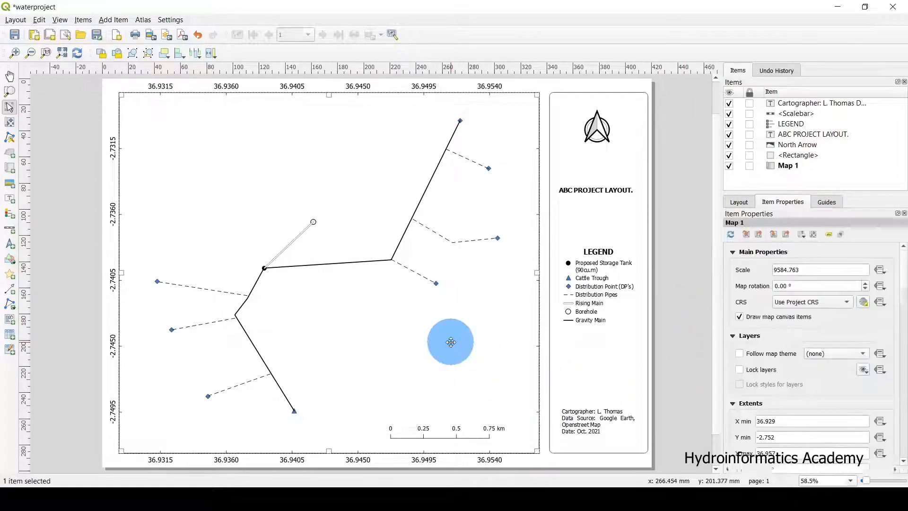
{"action": "left_click", "coordinate": [432, 430]}
{"action": "left_click_drag", "start_coordinate": [463, 418], "coordinate": [468, 333]}
{"action": "left_click", "coordinate": [356, 455]}
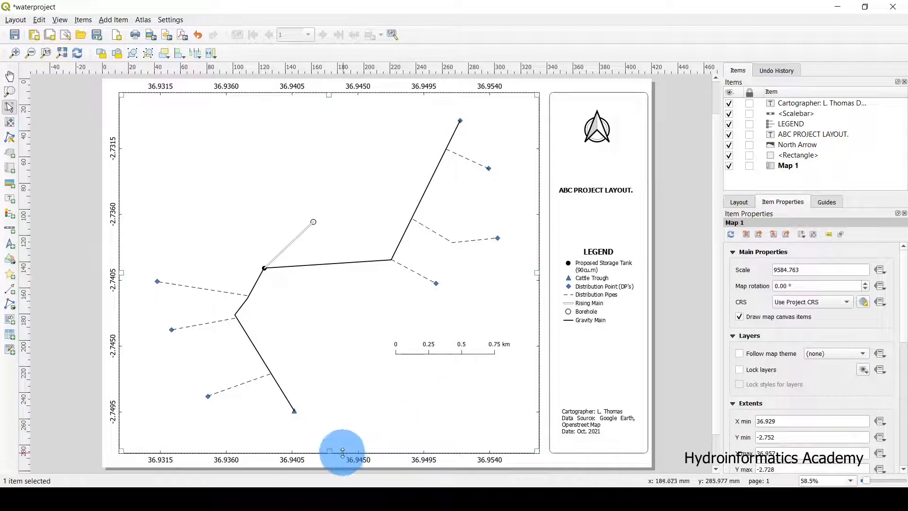
{"action": "left_click_drag", "start_coordinate": [330, 453], "coordinate": [326, 414]}
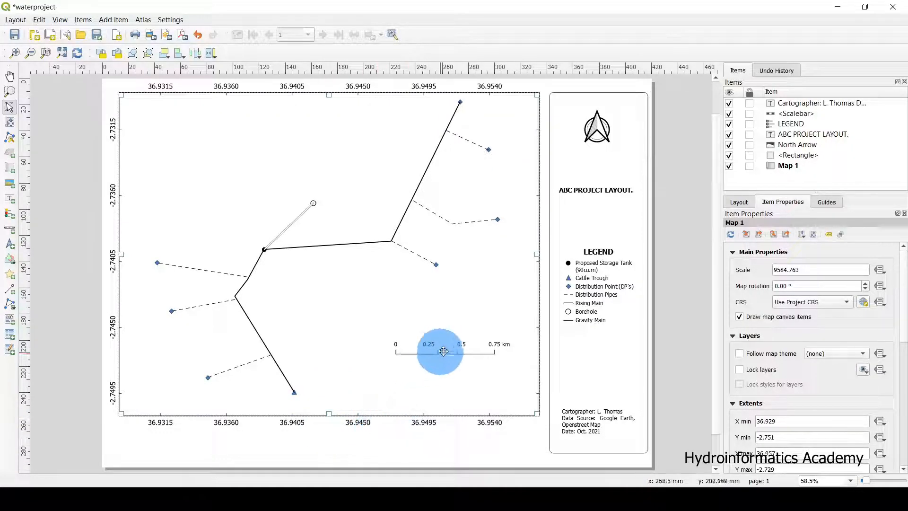
Step: Try placing the scale bar in the free space below the shortened map frame
{"action": "left_click", "coordinate": [462, 345]}
{"action": "left_click_drag", "start_coordinate": [462, 345], "coordinate": [335, 438]}
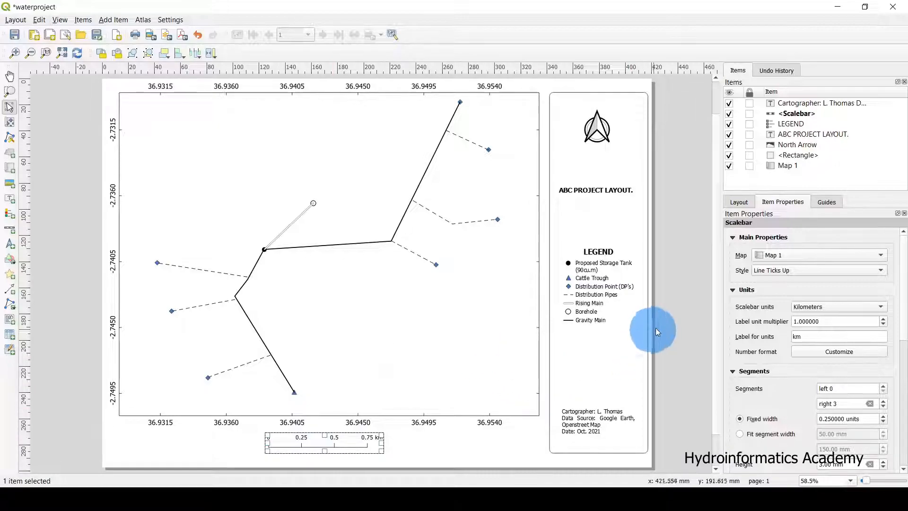
{"action": "left_click", "coordinate": [653, 369]}
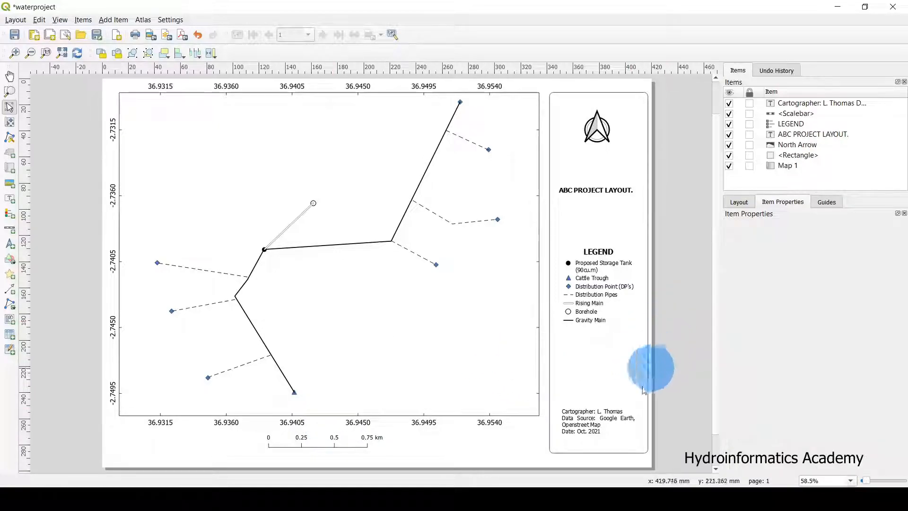
{"action": "left_click", "coordinate": [359, 447]}
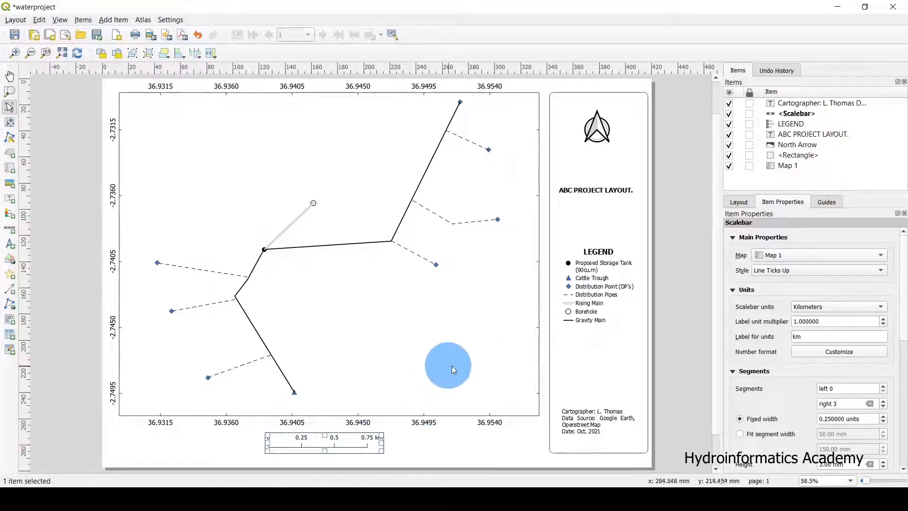
{"action": "left_click", "coordinate": [678, 306]}
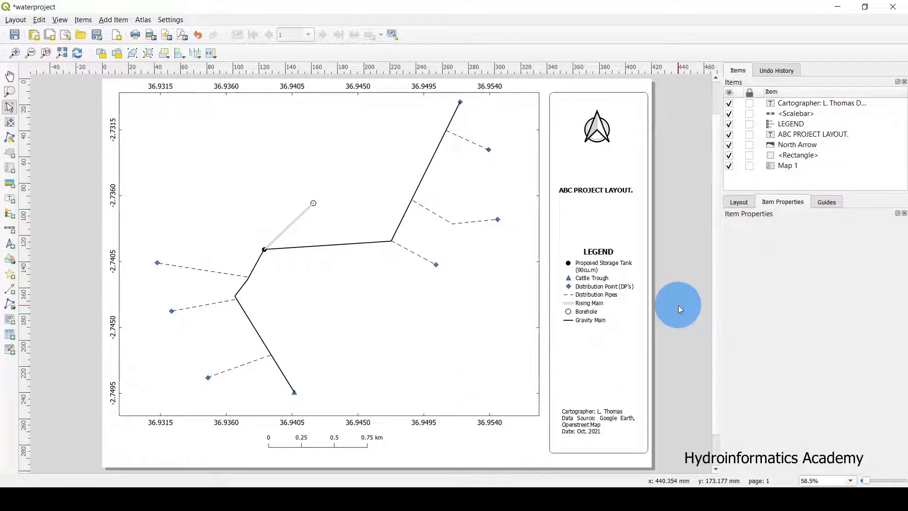
Step: Undo both scale bar moves and the resizing of the map frame
{"action": "key", "text": "ctrl+z"}
{"action": "key", "text": "ctrl+z"}
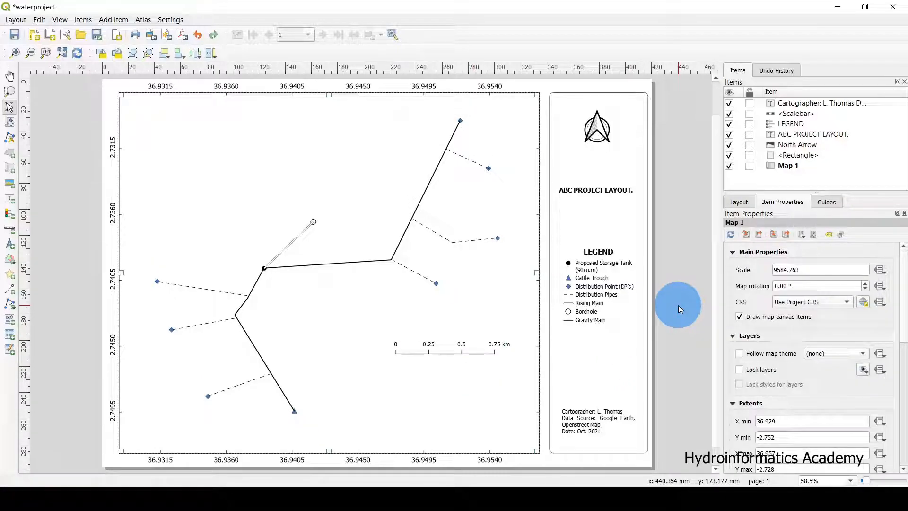
{"action": "key", "text": "ctrl+z"}
{"action": "left_click", "coordinate": [678, 331]}
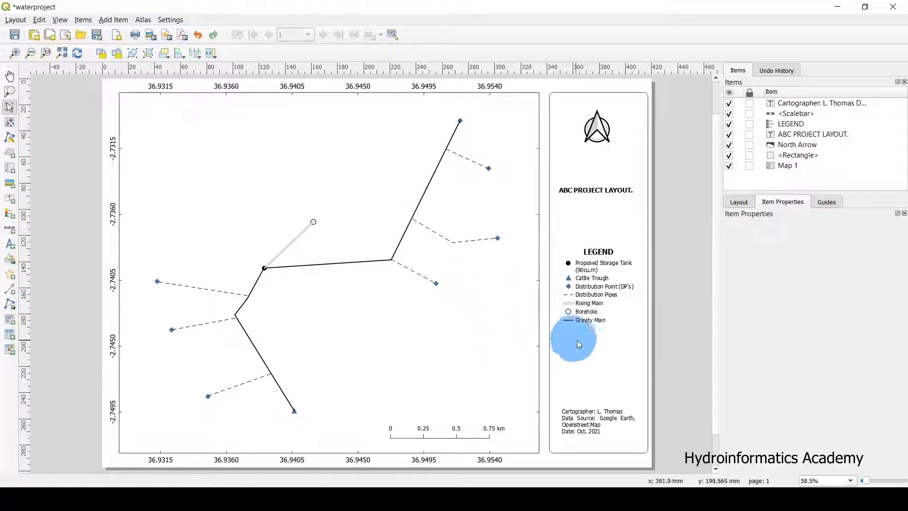
Step: Shift the north arrow, the project title and the legend down to space them out inside the side rectangle
{"action": "left_click", "coordinate": [599, 126]}
{"action": "left_click_drag", "start_coordinate": [598, 124], "coordinate": [597, 131]}
{"action": "left_click", "coordinate": [598, 191]}
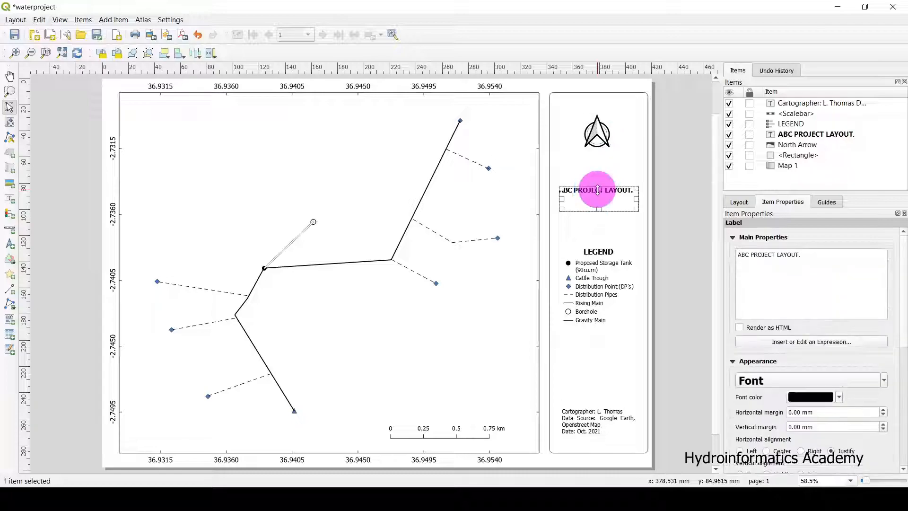
{"action": "left_click_drag", "start_coordinate": [598, 195], "coordinate": [597, 195]}
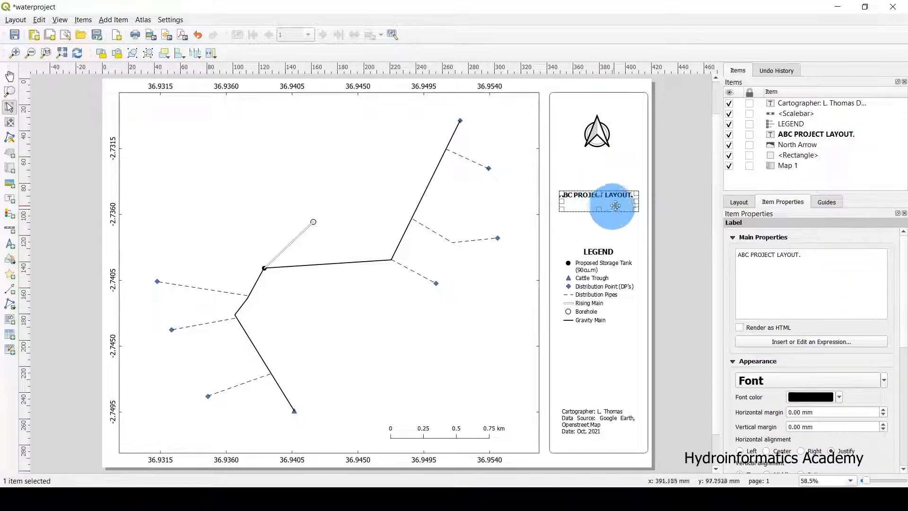
{"action": "left_click", "coordinate": [676, 191]}
{"action": "left_click_drag", "start_coordinate": [611, 283], "coordinate": [604, 304]}
{"action": "left_click", "coordinate": [662, 291]}
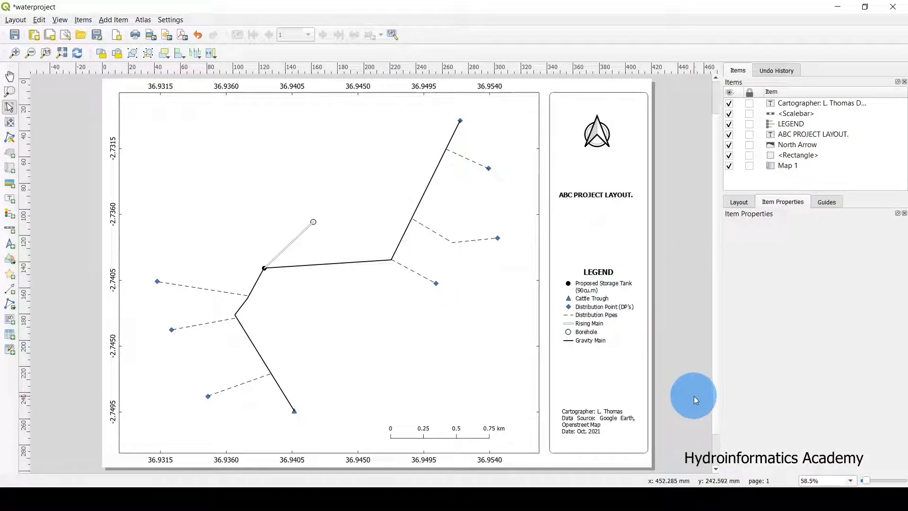
Step: Examine the whole layout page, including the map, grid labels, scale bar and the items in the side rectangle
{"action": "scroll", "coordinate": [694, 395], "scroll_direction": "down", "scroll_amount": 1}
{"action": "scroll", "coordinate": [416, 220], "scroll_direction": "up", "scroll_amount": 1}
{"action": "scroll", "coordinate": [488, 205], "scroll_direction": "down", "scroll_amount": 1}
{"action": "scroll", "coordinate": [398, 288], "scroll_direction": "up", "scroll_amount": 1}
{"action": "scroll", "coordinate": [400, 288], "scroll_direction": "down", "scroll_amount": 1}
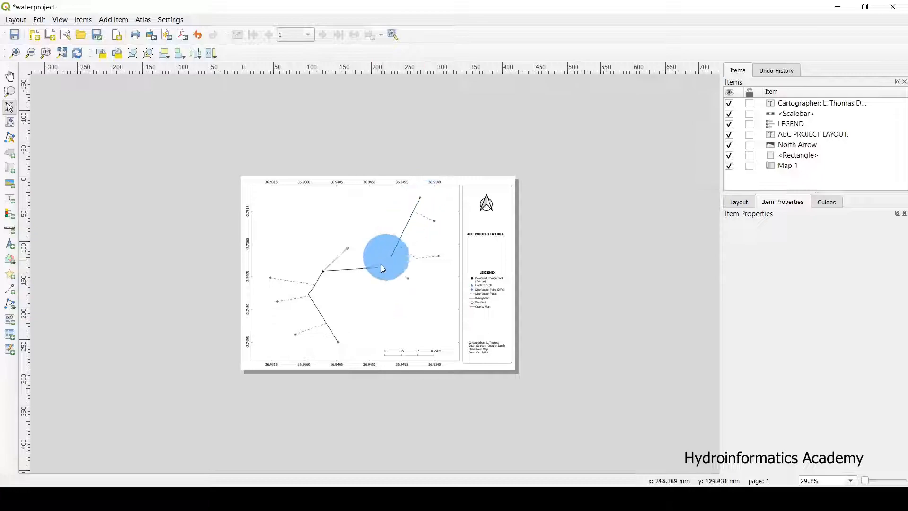
{"action": "scroll", "coordinate": [329, 300], "scroll_direction": "up", "scroll_amount": 1}
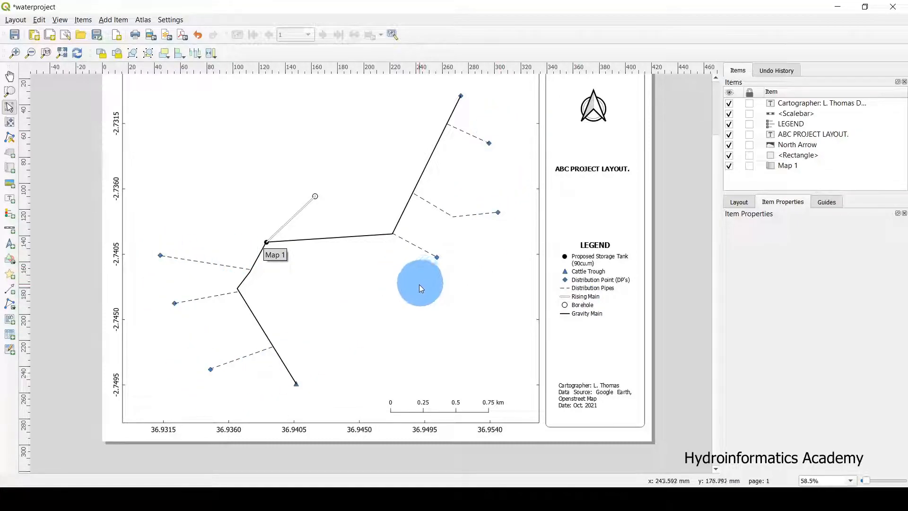
{"action": "scroll", "coordinate": [439, 279], "scroll_direction": "up", "scroll_amount": 1}
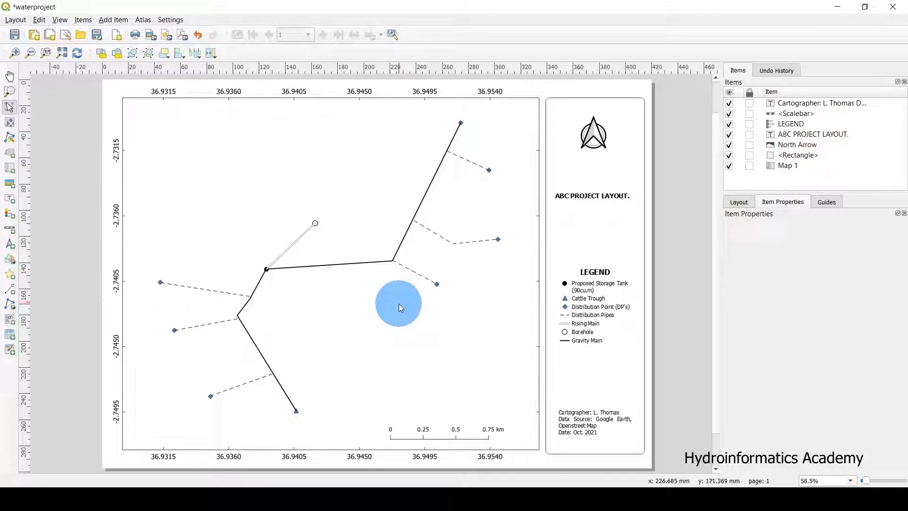
{"action": "scroll", "coordinate": [398, 303], "scroll_direction": "down", "scroll_amount": 1}
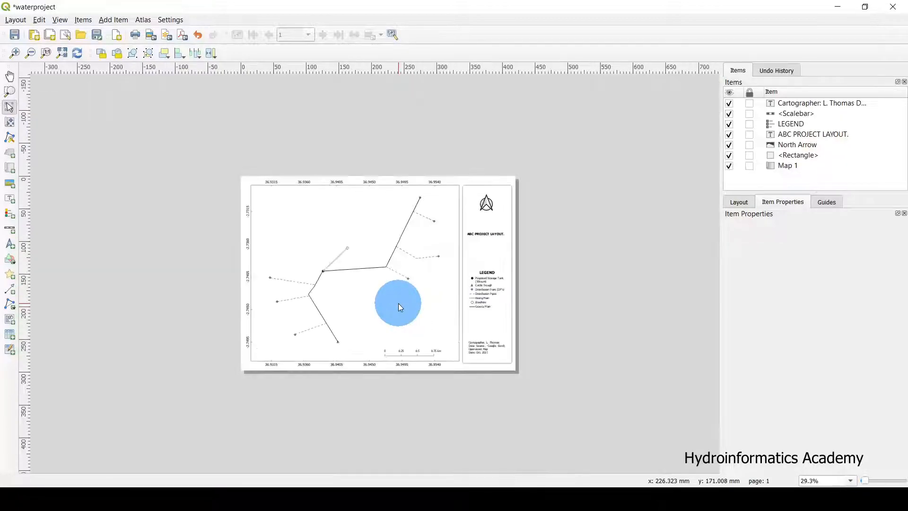
{"action": "scroll", "coordinate": [372, 300], "scroll_direction": "up", "scroll_amount": 1}
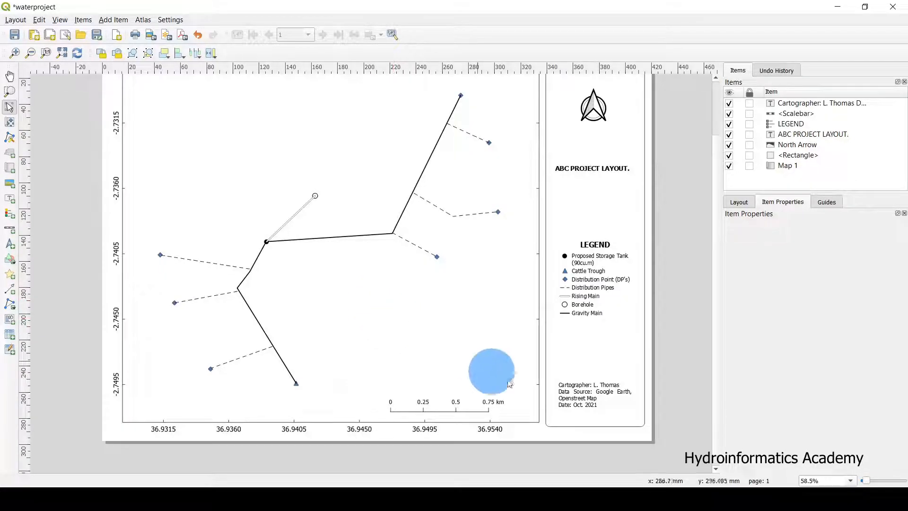
{"action": "scroll", "coordinate": [581, 425], "scroll_direction": "up", "scroll_amount": 1}
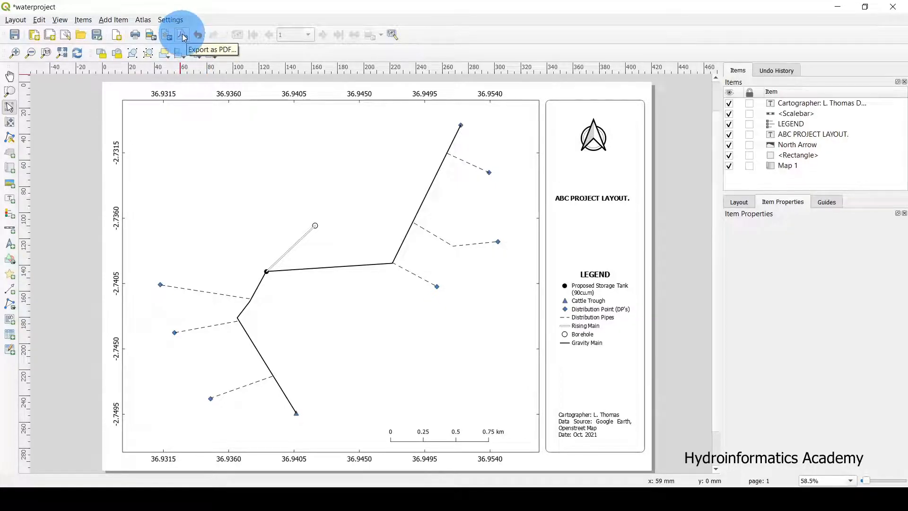
Step: Export the layout as waterproject.pdf into New folder inside the Desktop's file folder, keeping the default PDF export options
{"action": "left_click", "coordinate": [20, 21]}
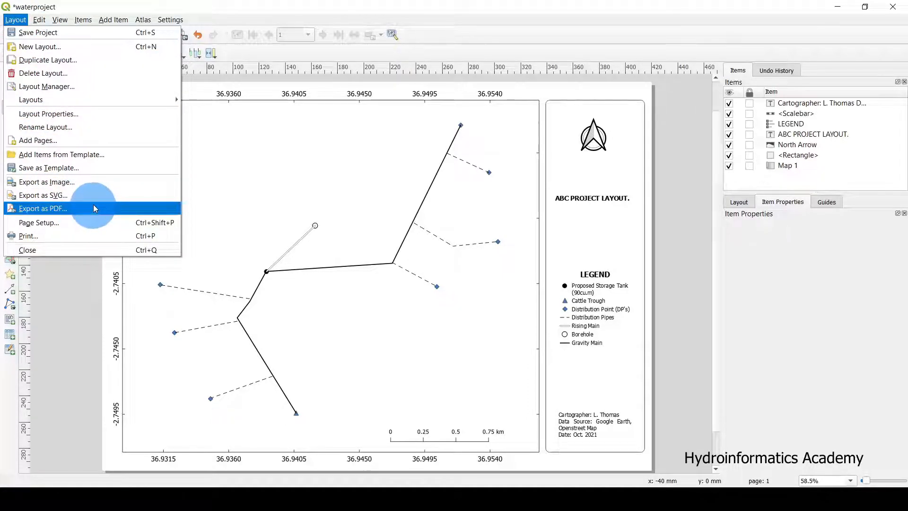
{"action": "left_click", "coordinate": [295, 2]}
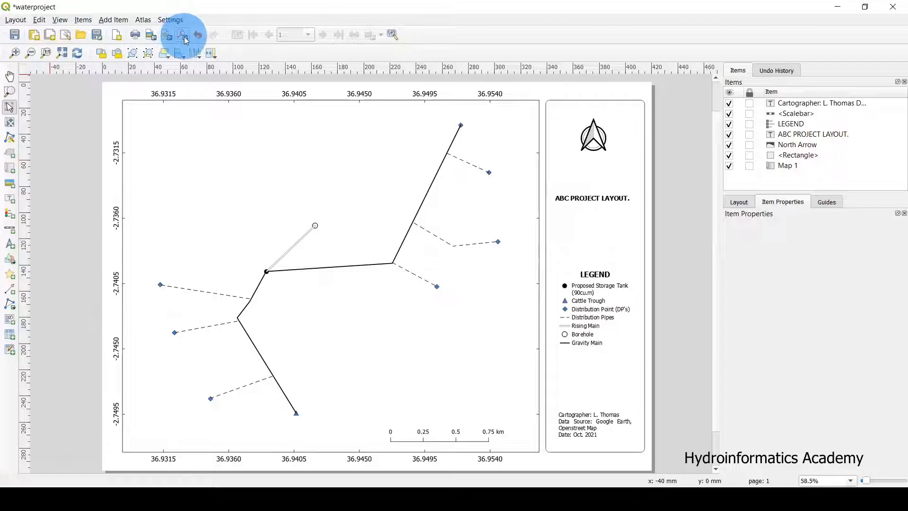
{"action": "left_click", "coordinate": [180, 37]}
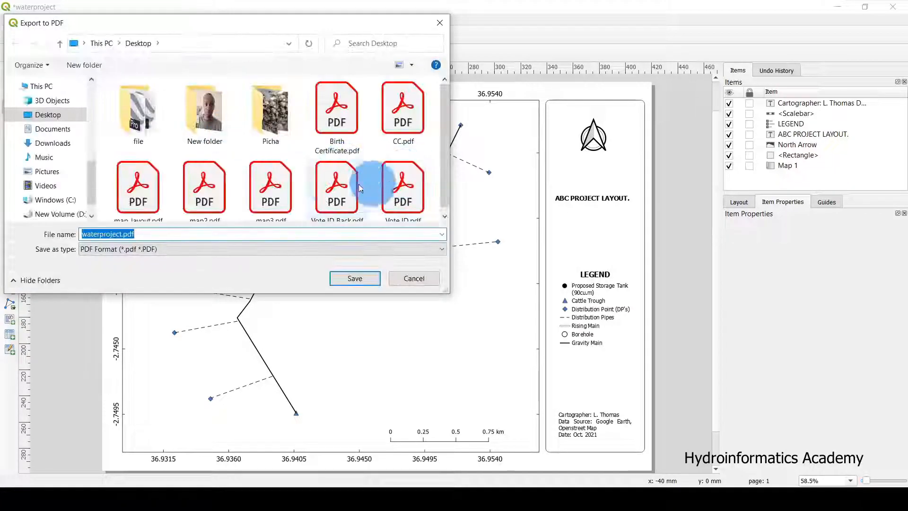
{"action": "left_click", "coordinate": [163, 107]}
{"action": "double_click", "coordinate": [163, 107]}
{"action": "double_click", "coordinate": [154, 99]}
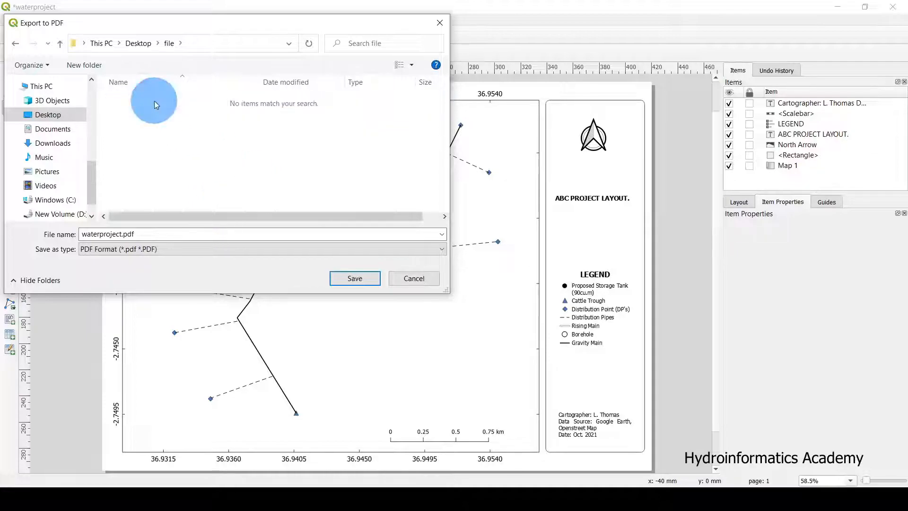
{"action": "double_click", "coordinate": [152, 234]}
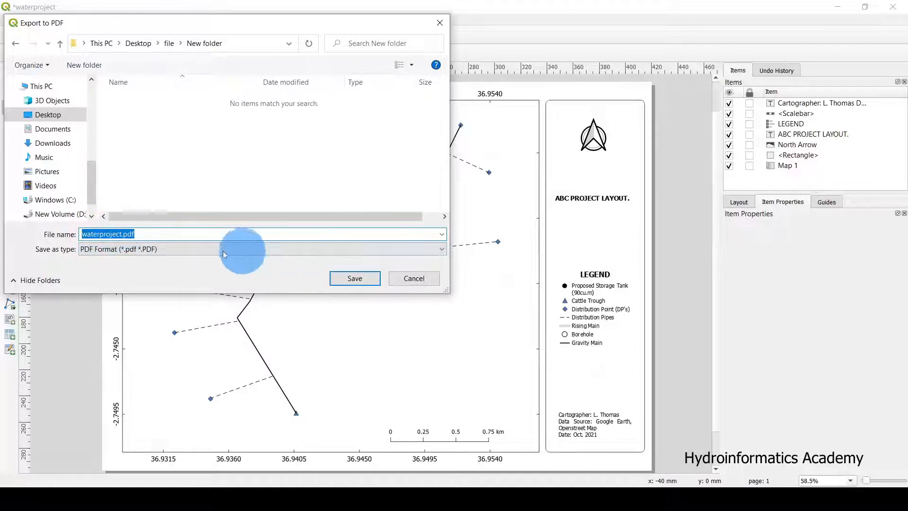
{"action": "left_click", "coordinate": [359, 280]}
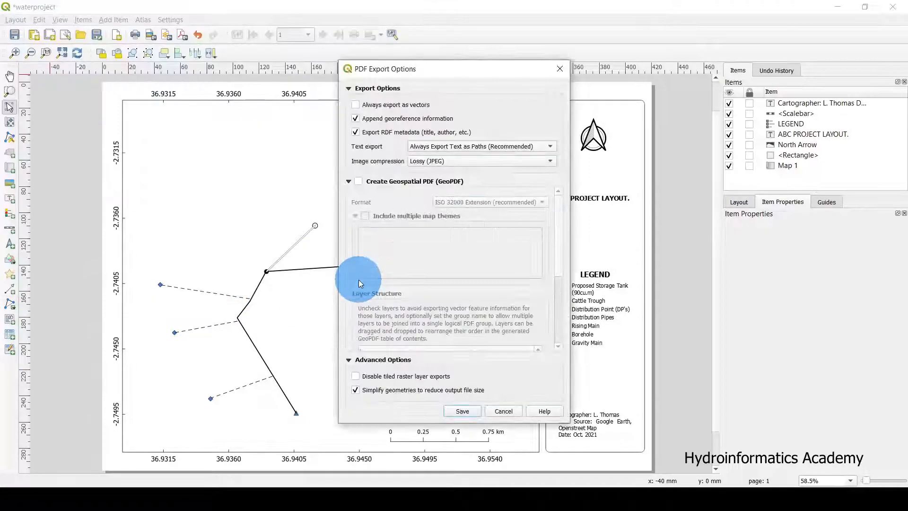
{"action": "left_click", "coordinate": [463, 411]}
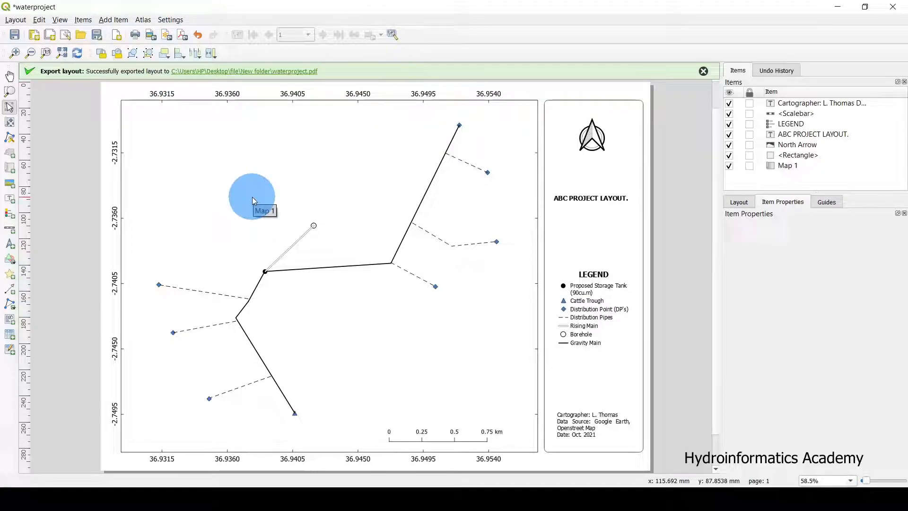
Step: Export the layout as the image waterproject.png into the same folder at 300 dpi, 4960 by 3507 px, with antialiasing enabled
{"action": "left_click", "coordinate": [153, 32]}
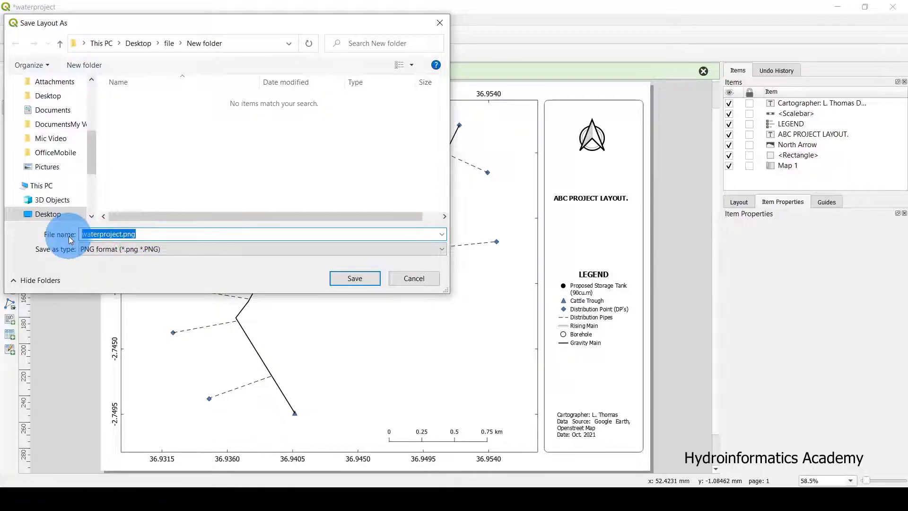
{"action": "left_click", "coordinate": [349, 279]}
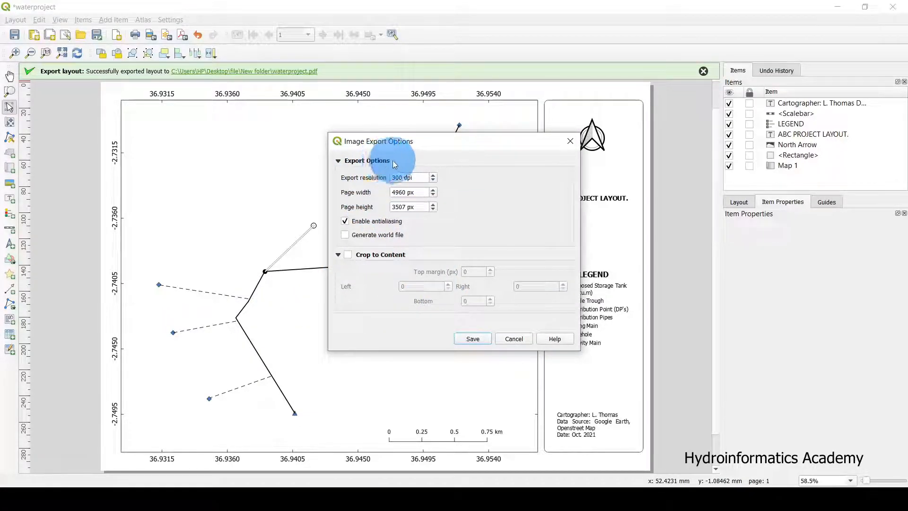
{"action": "left_click", "coordinate": [365, 161]}
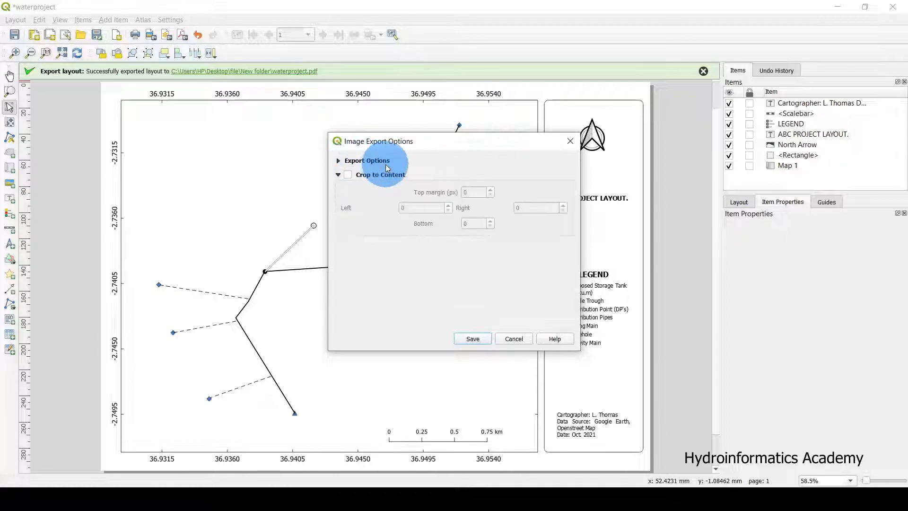
{"action": "left_click", "coordinate": [364, 161]}
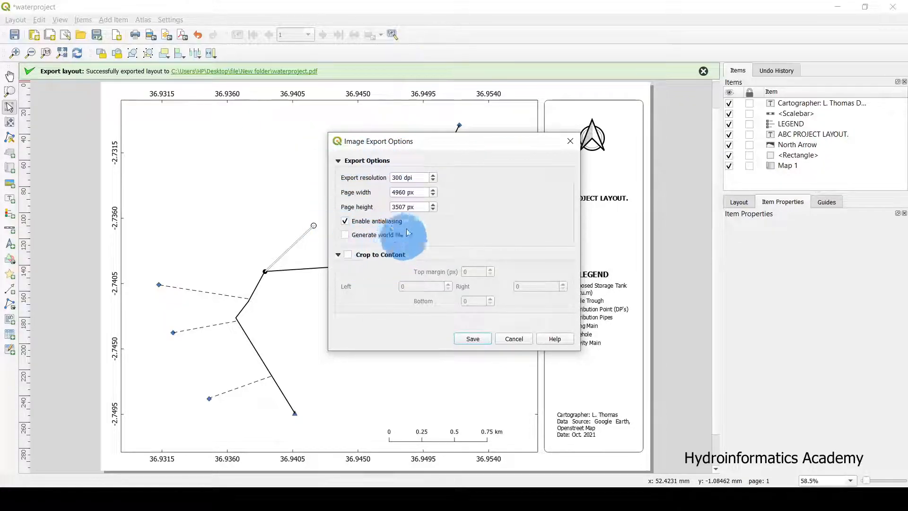
{"action": "left_click", "coordinate": [472, 339]}
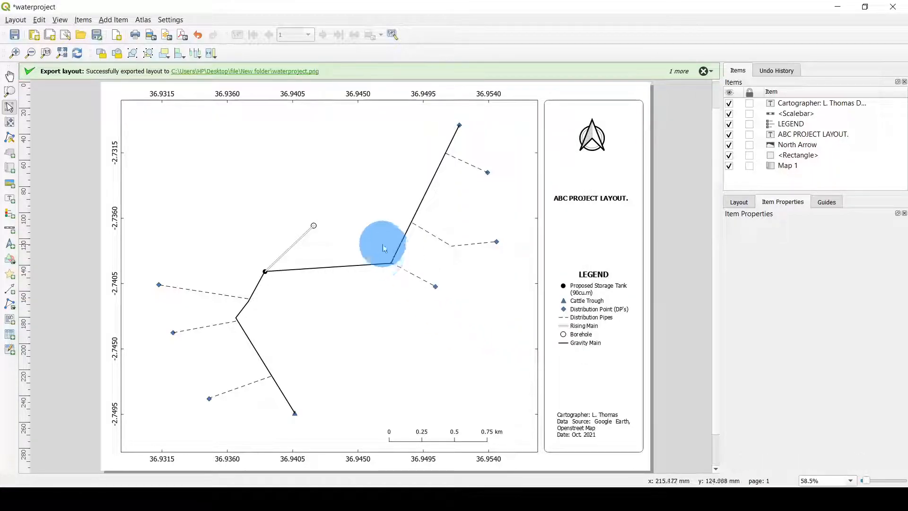
Step: Switch to the File Explorer window of New folder and open the exported waterproject.pdf and waterproject.png to check them
{"action": "mouse_move", "coordinate": [305, 479]}
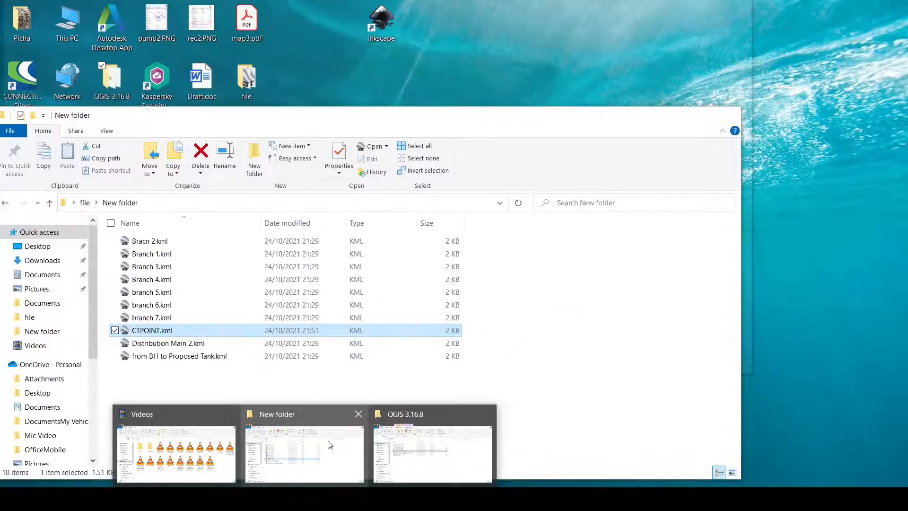
{"action": "left_click", "coordinate": [330, 445]}
{"action": "left_click_drag", "start_coordinate": [356, 120], "coordinate": [429, 27]}
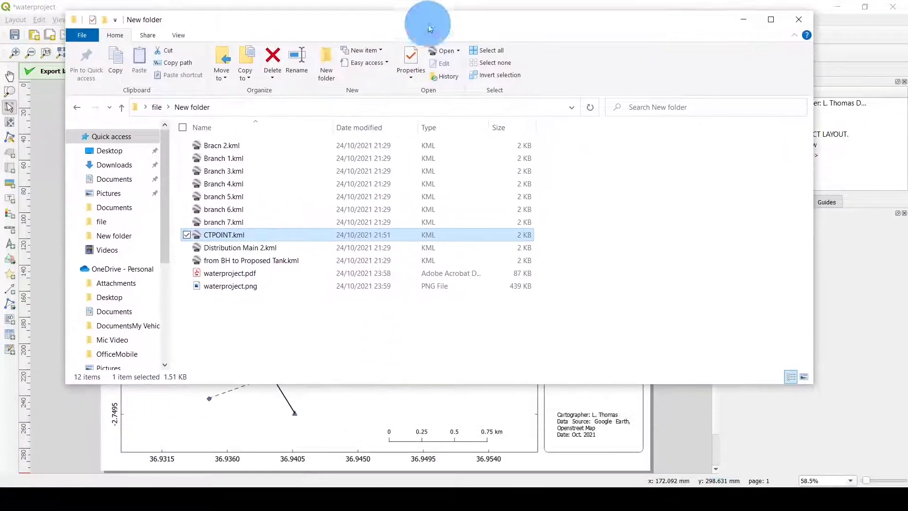
{"action": "double_click", "coordinate": [235, 273]}
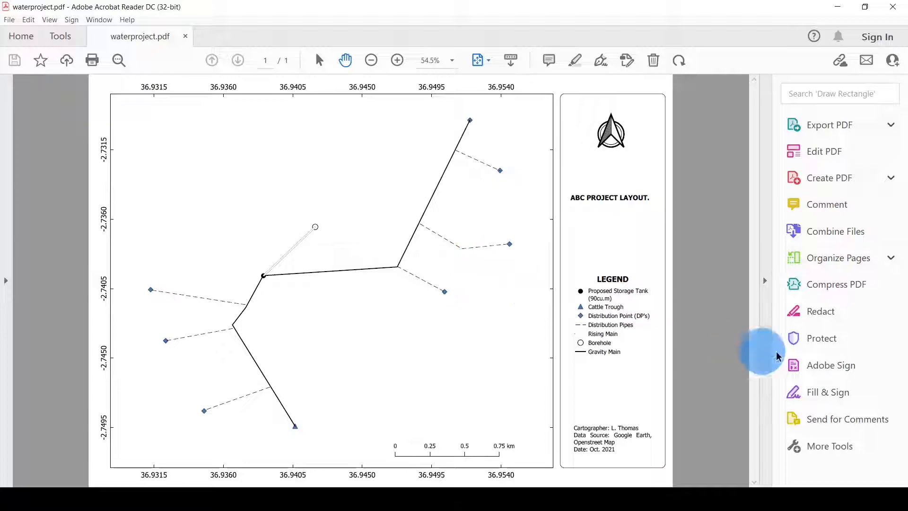
{"action": "left_click", "coordinate": [764, 279]}
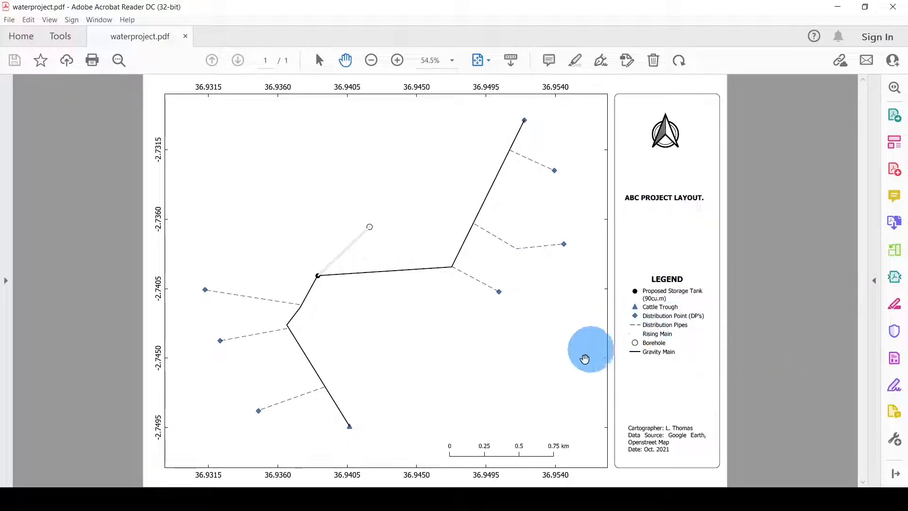
{"action": "left_click", "coordinate": [838, 7]}
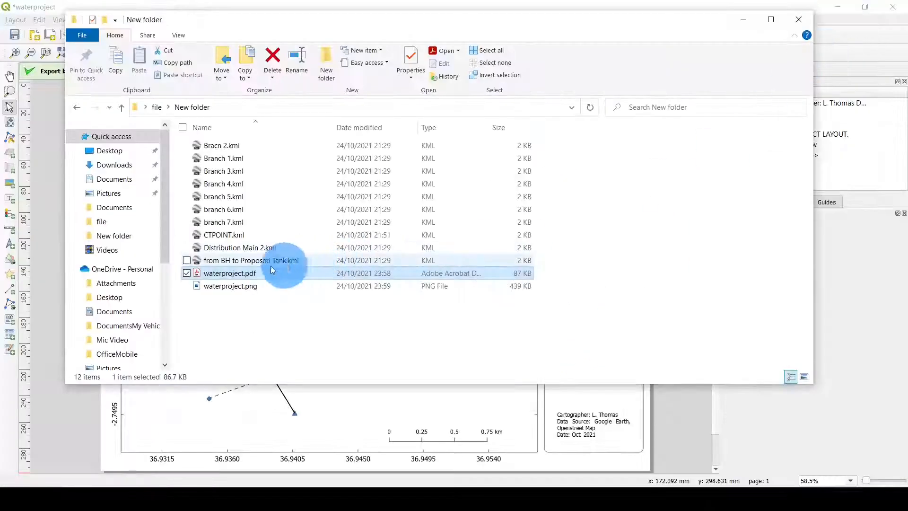
{"action": "left_click", "coordinate": [226, 286]}
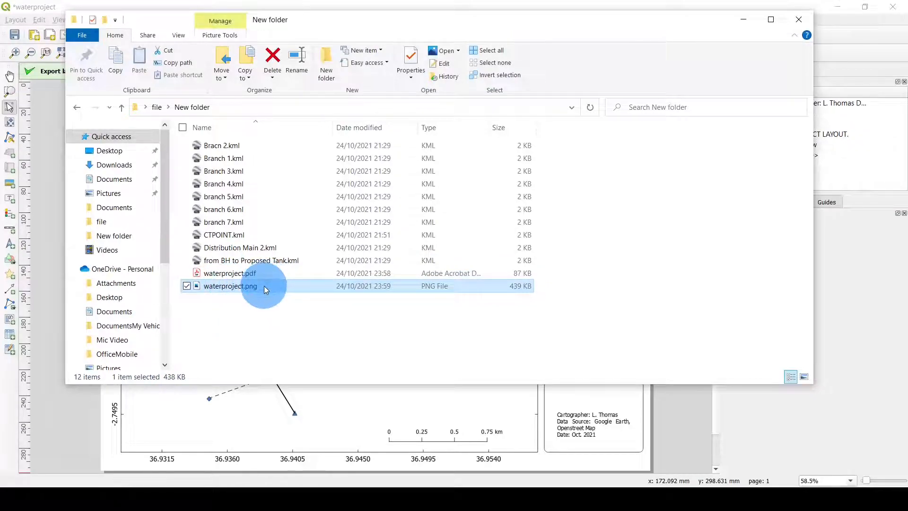
{"action": "double_click", "coordinate": [264, 286]}
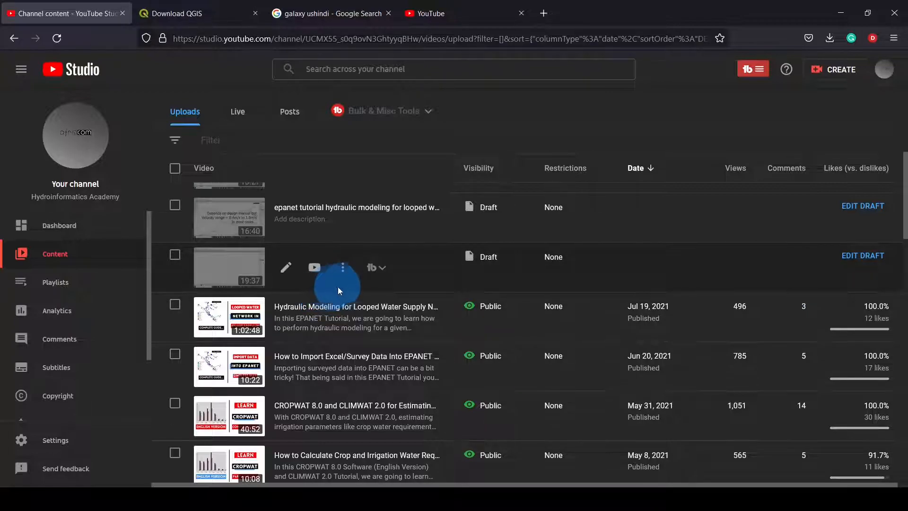
{"action": "scroll", "coordinate": [369, 251], "scroll_direction": "up", "scroll_amount": 5}
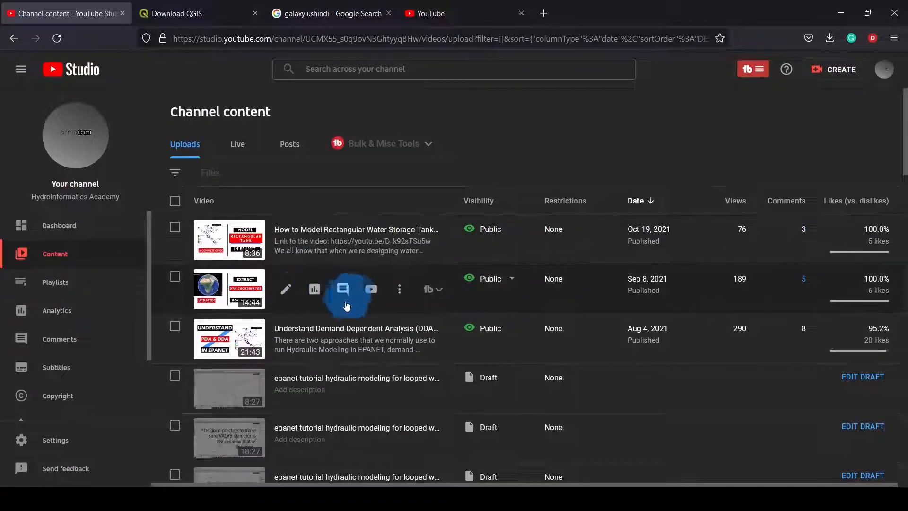
{"action": "left_click", "coordinate": [839, 12]}
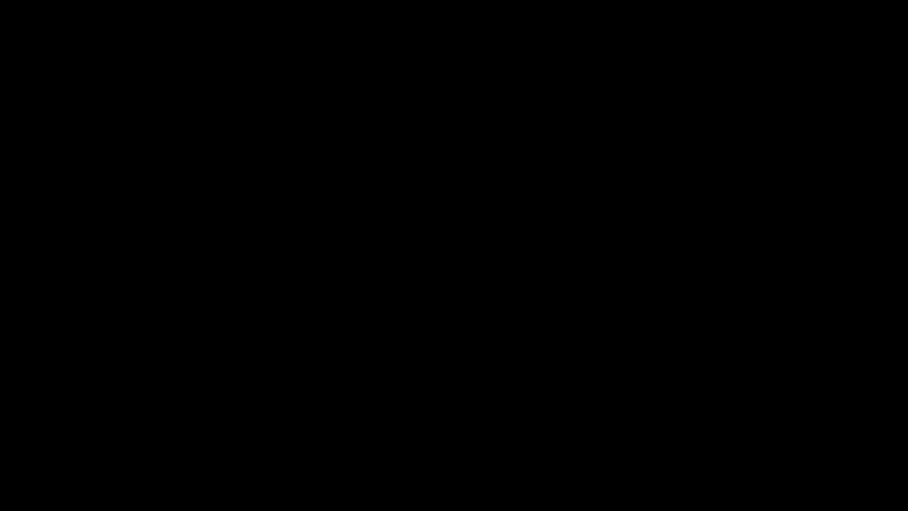